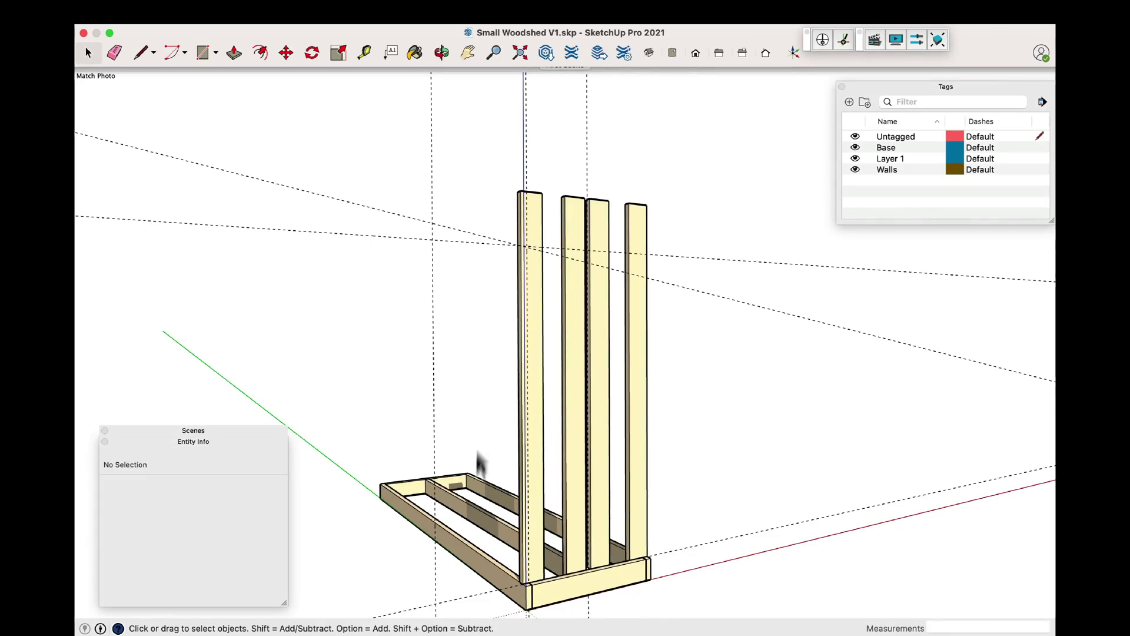
Cut the first upright slat along the sloping guide, drawing a line across its face and pushing the waste above through 1 1/2"
{"action": "scroll", "coordinate": [557, 297], "scroll_direction": "up", "scroll_amount": 5}
{"action": "double_click", "coordinate": [510, 253]}
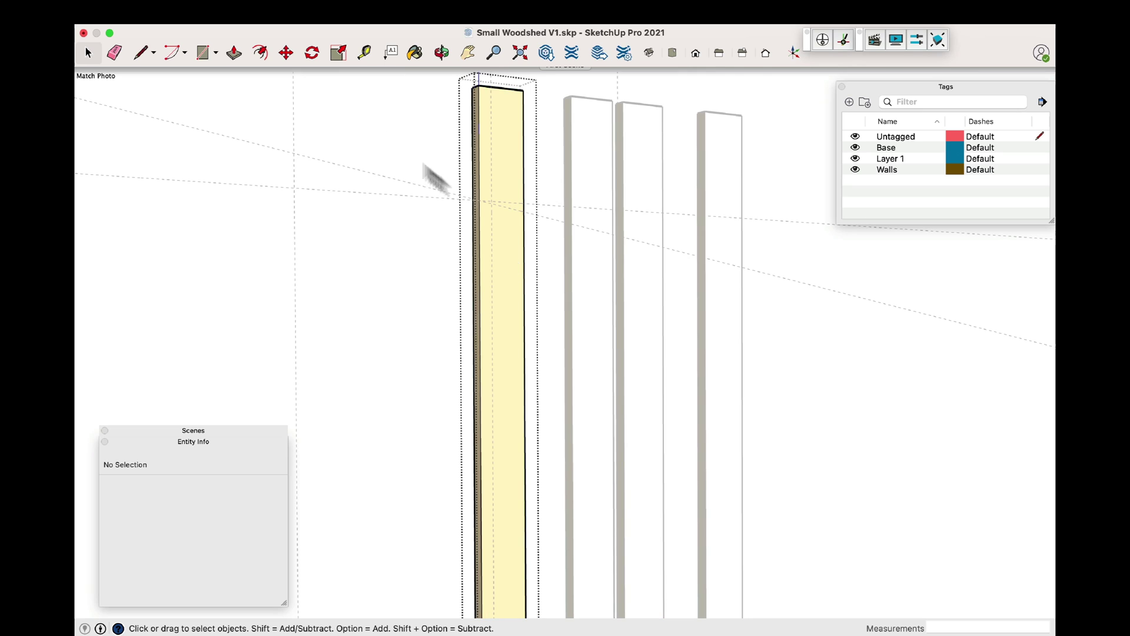
{"action": "left_click", "coordinate": [143, 54]}
{"action": "left_click", "coordinate": [478, 200]}
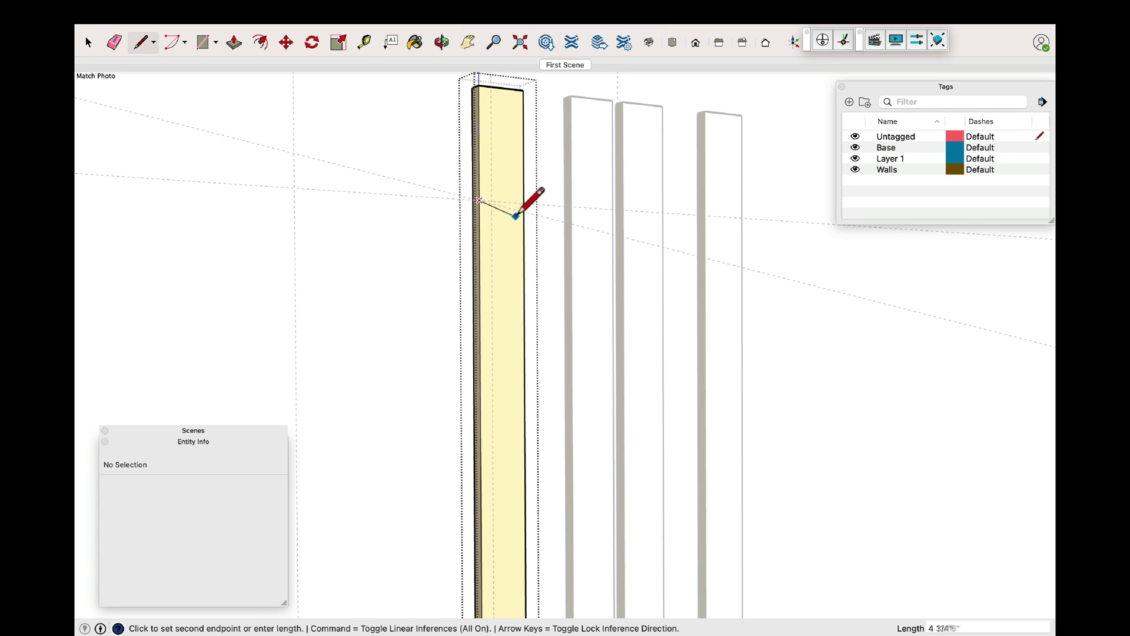
{"action": "left_click", "coordinate": [523, 210]}
{"action": "left_click", "coordinate": [88, 42]}
{"action": "left_click", "coordinate": [504, 156]}
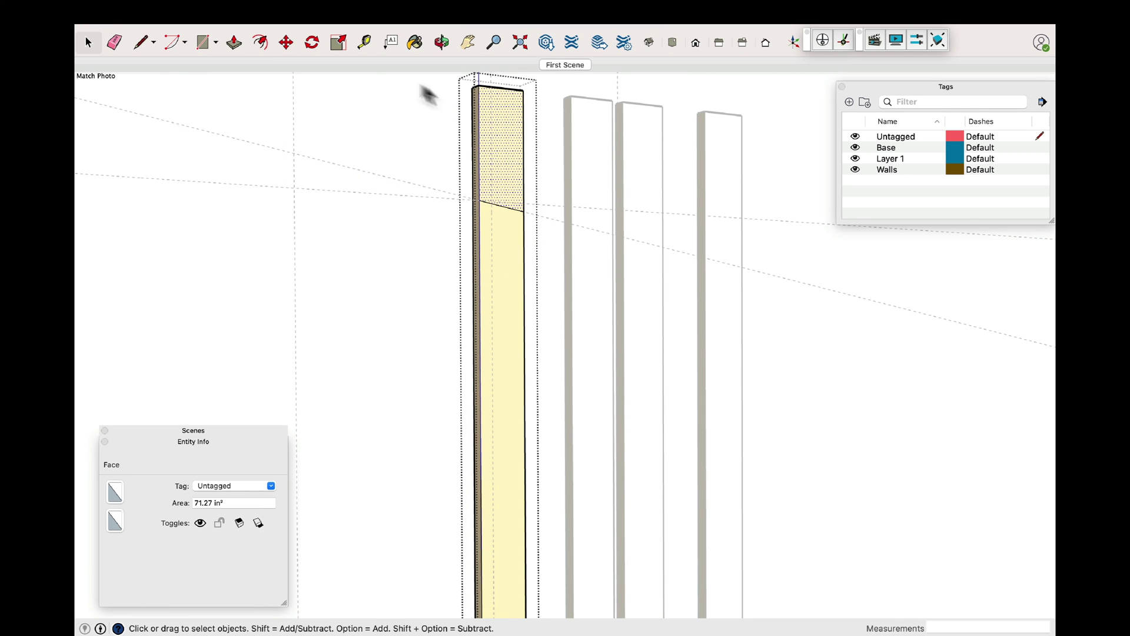
{"action": "left_click", "coordinate": [233, 42]}
{"action": "left_click", "coordinate": [511, 178]}
{"action": "left_click", "coordinate": [478, 200]}
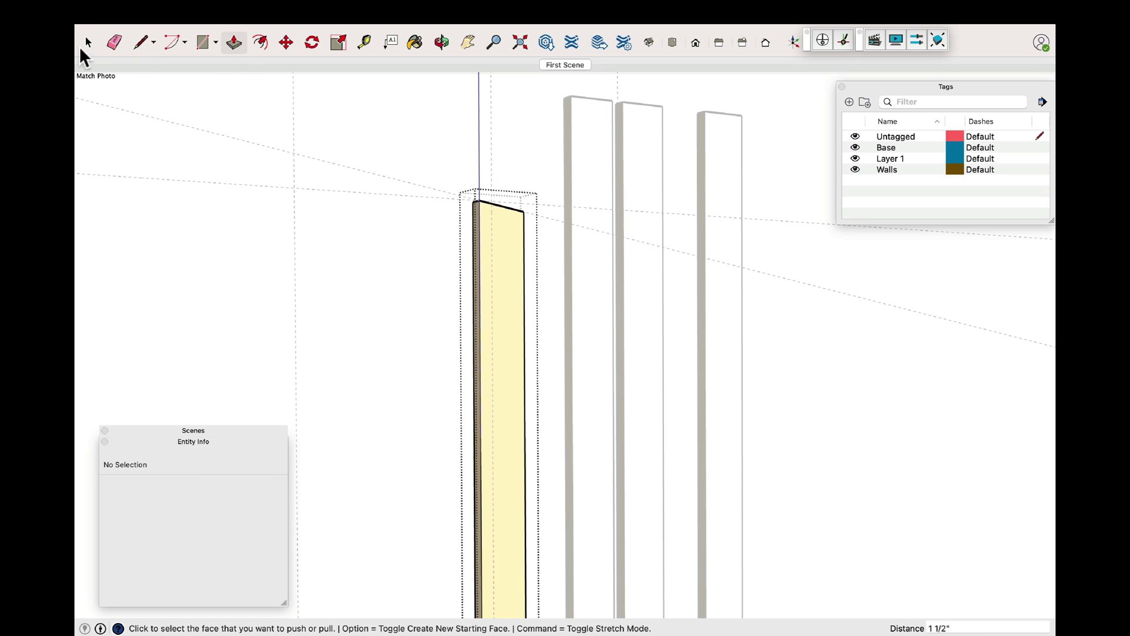
{"action": "left_click", "coordinate": [88, 42]}
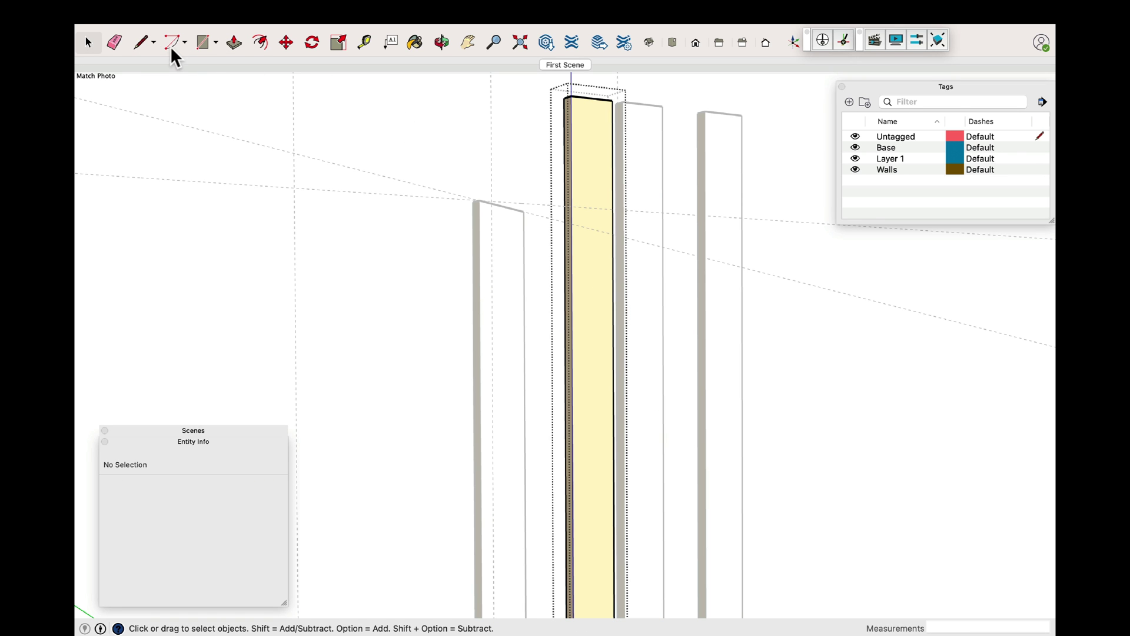
Cut the second slat along the sloping guide with an edge line, pushing the face above it through the board's thickness
{"action": "key", "text": "l"}
{"action": "left_click", "coordinate": [571, 224]}
{"action": "left_click", "coordinate": [612, 234]}
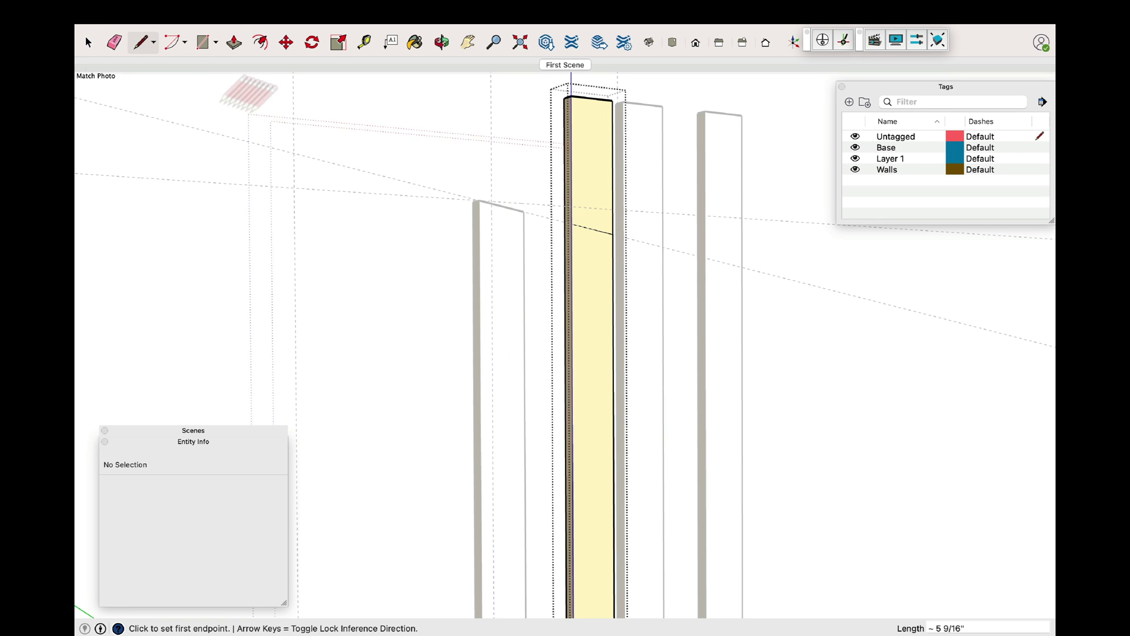
{"action": "left_click", "coordinate": [88, 43]}
{"action": "left_click", "coordinate": [590, 158]}
{"action": "left_click", "coordinate": [233, 42]}
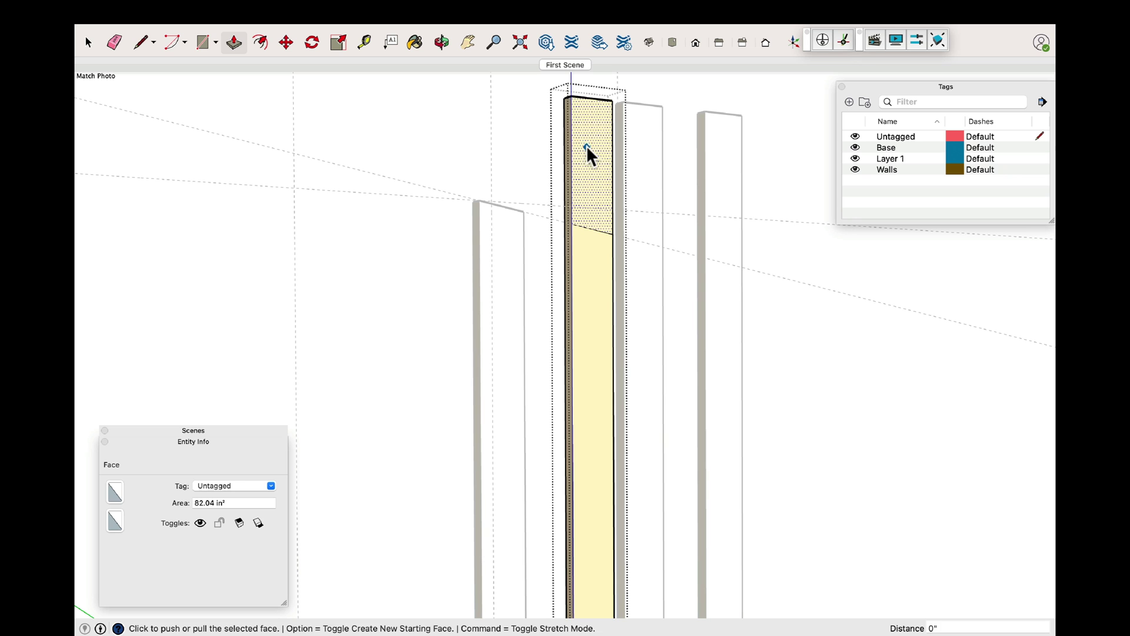
{"action": "left_click_drag", "start_coordinate": [588, 151], "coordinate": [479, 139]}
{"action": "left_click", "coordinate": [88, 42]}
{"action": "left_click", "coordinate": [649, 169]}
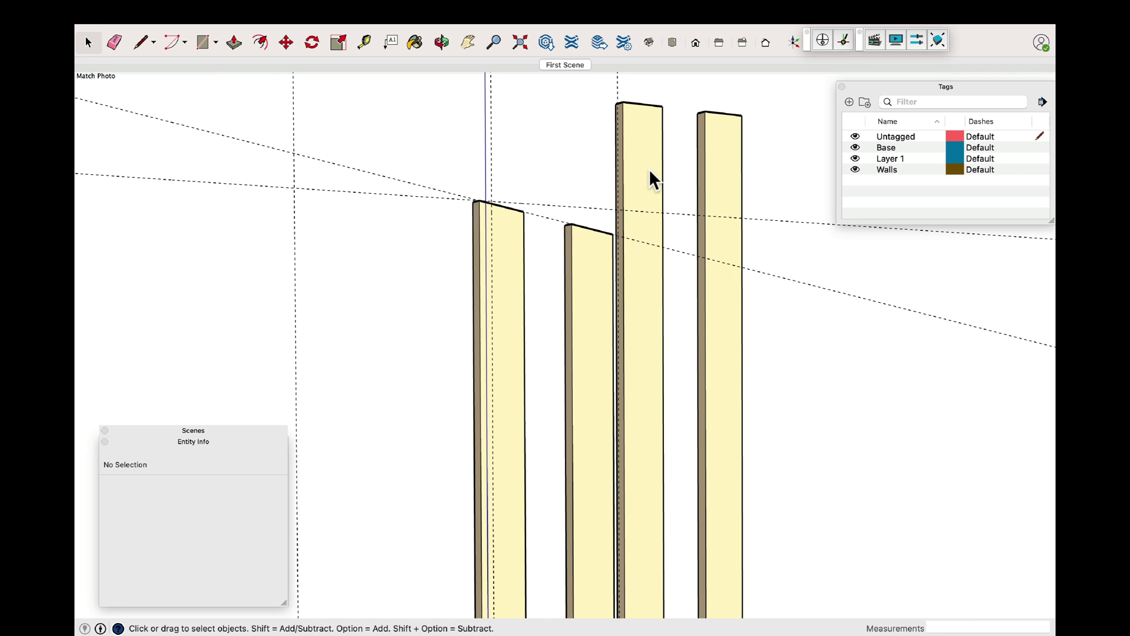
Cut the third slat along the sloping guide, drawing the cut line and pushing the waste above through 1 1/2"
{"action": "double_click", "coordinate": [649, 169]}
{"action": "left_click", "coordinate": [140, 42]}
{"action": "left_click", "coordinate": [623, 236]}
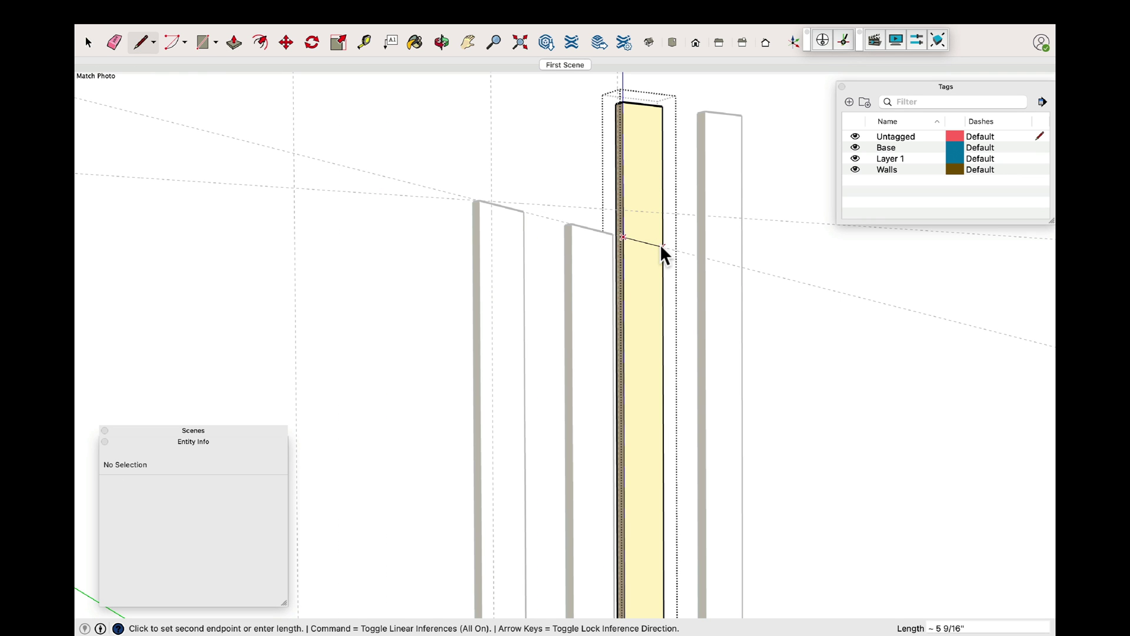
{"action": "left_click", "coordinate": [661, 246]}
{"action": "left_click", "coordinate": [88, 43]}
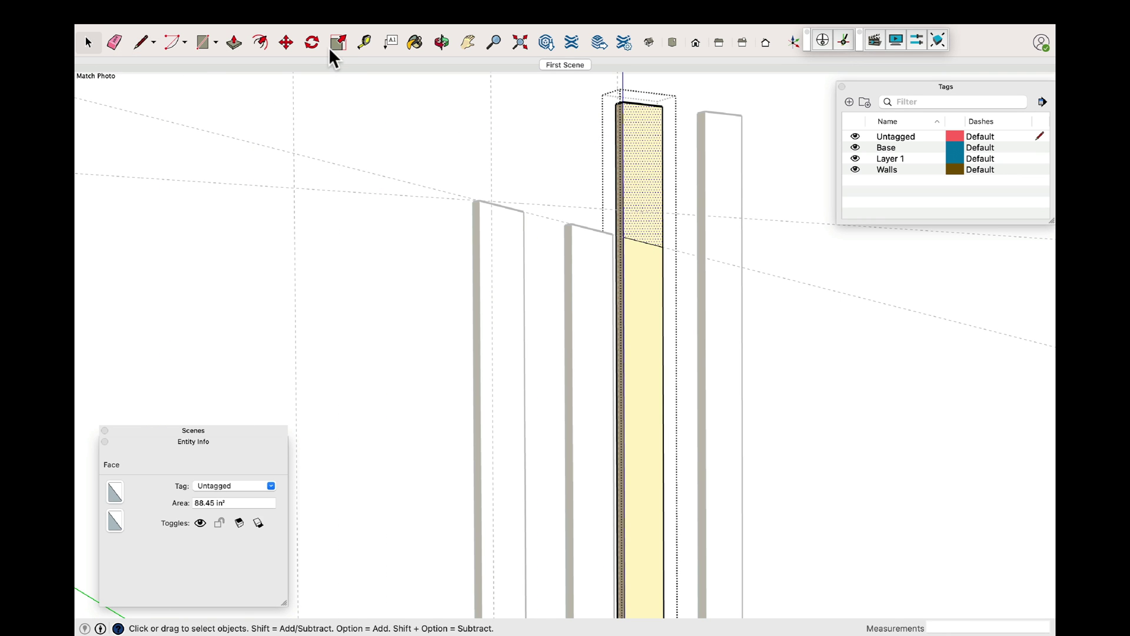
{"action": "left_click", "coordinate": [233, 43]}
{"action": "left_click", "coordinate": [651, 156]}
{"action": "left_click", "coordinate": [600, 157]}
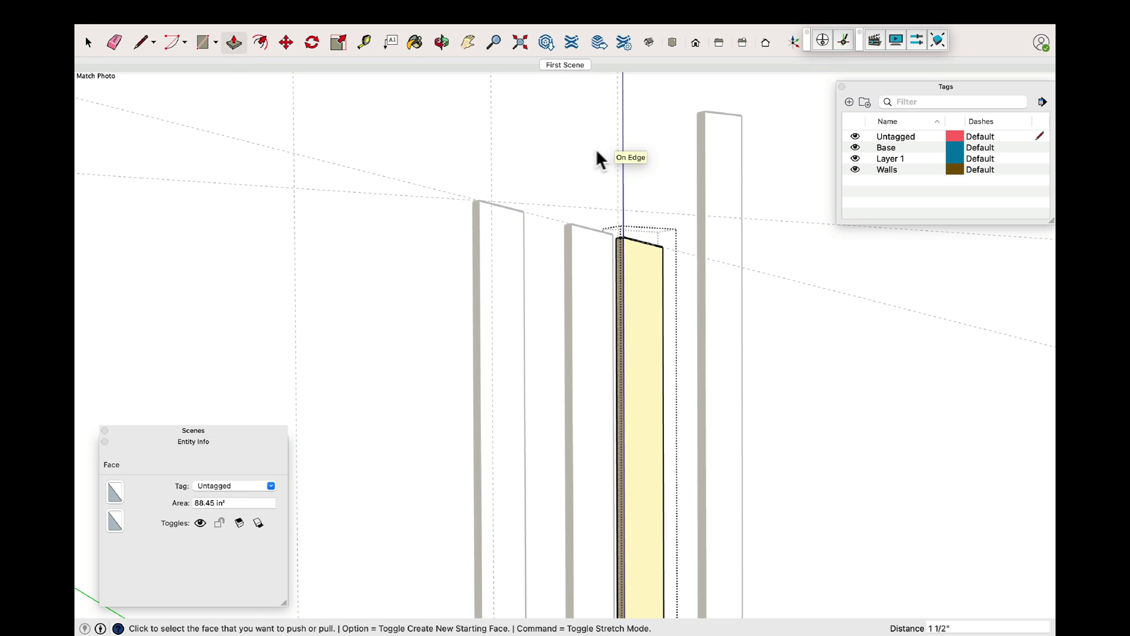
{"action": "left_click", "coordinate": [87, 43]}
{"action": "left_click", "coordinate": [763, 209]}
Cut the fourth slat along the sloping guide, drawing the cut line and pushing away the portion above it
{"action": "double_click", "coordinate": [716, 190]}
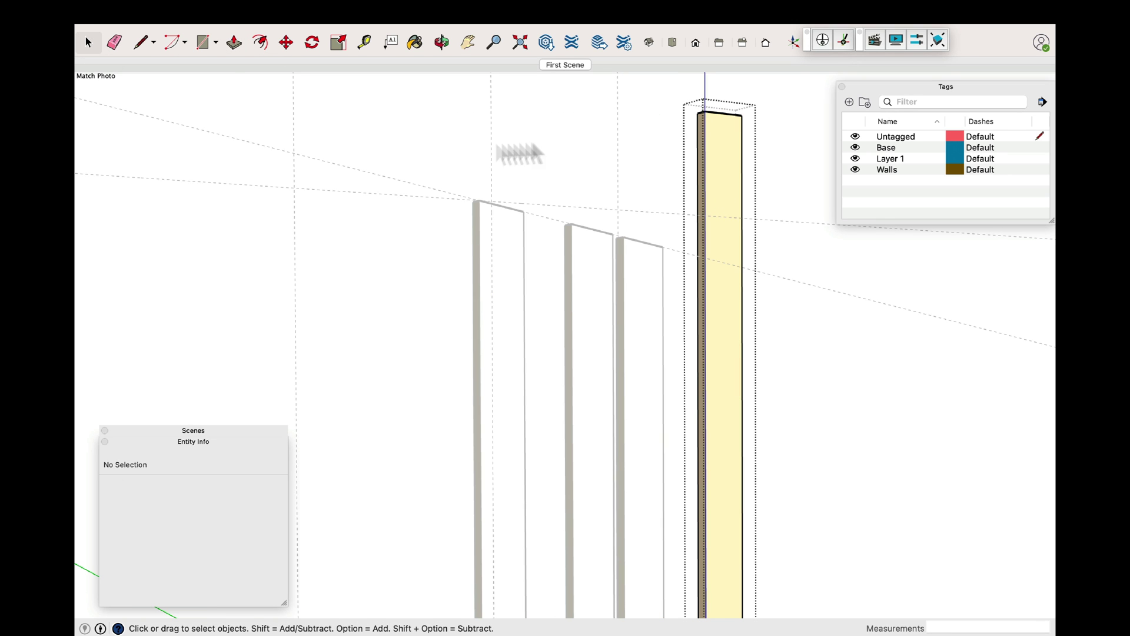
{"action": "left_click", "coordinate": [141, 43]}
{"action": "left_click", "coordinate": [705, 257]}
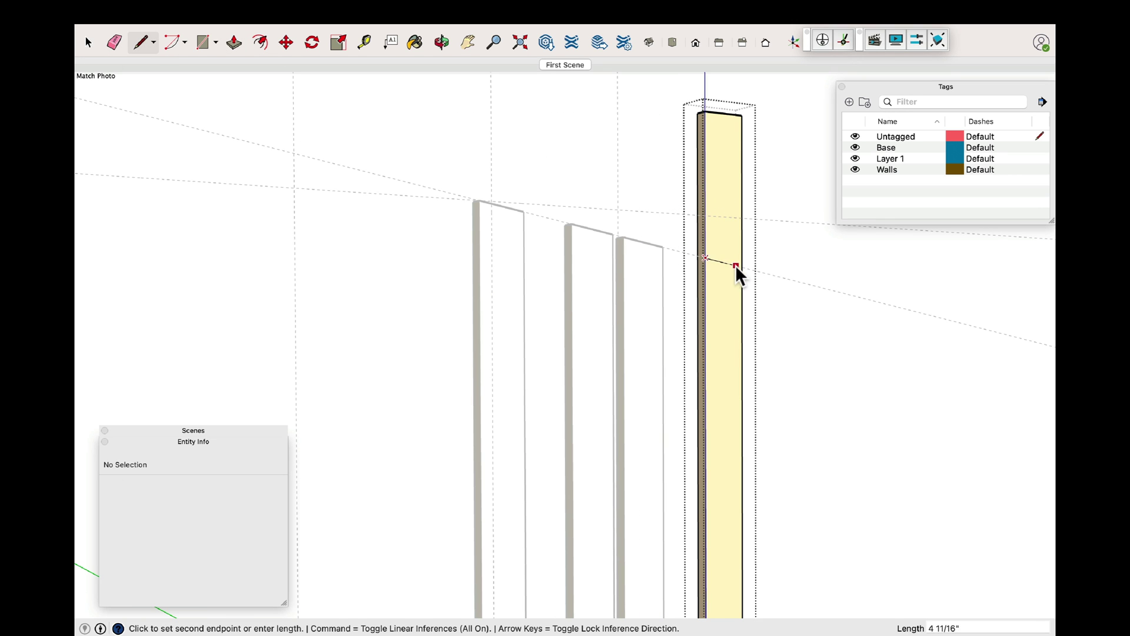
{"action": "left_click", "coordinate": [742, 267]}
{"action": "left_click", "coordinate": [88, 43]}
{"action": "left_click", "coordinate": [714, 194]}
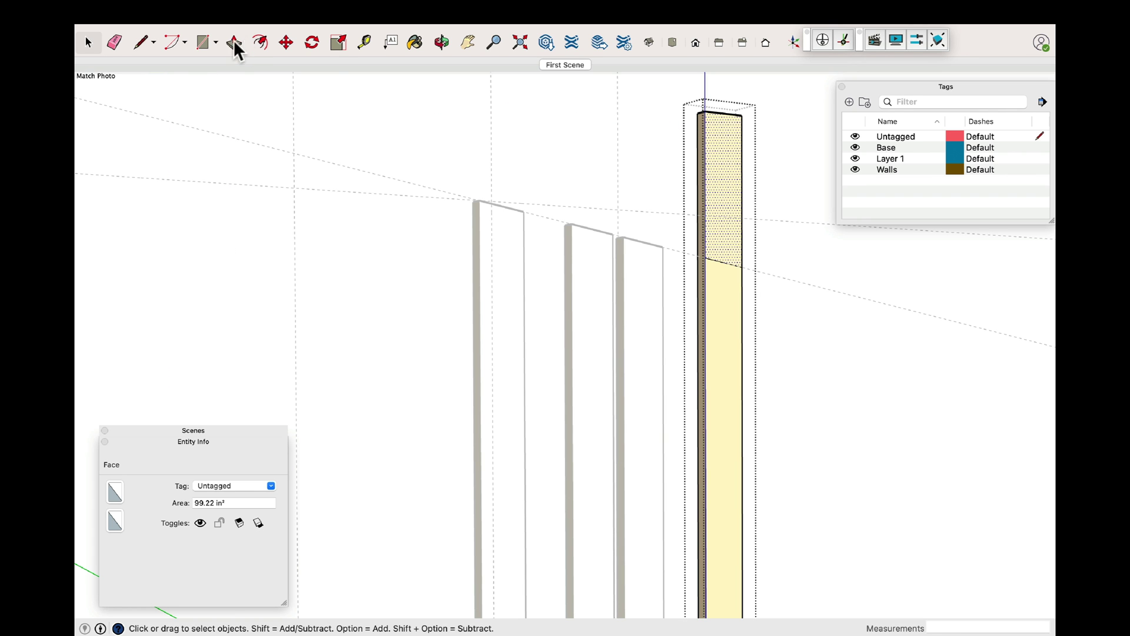
{"action": "left_click", "coordinate": [234, 42]}
{"action": "left_click", "coordinate": [714, 188]}
{"action": "left_click", "coordinate": [714, 187]}
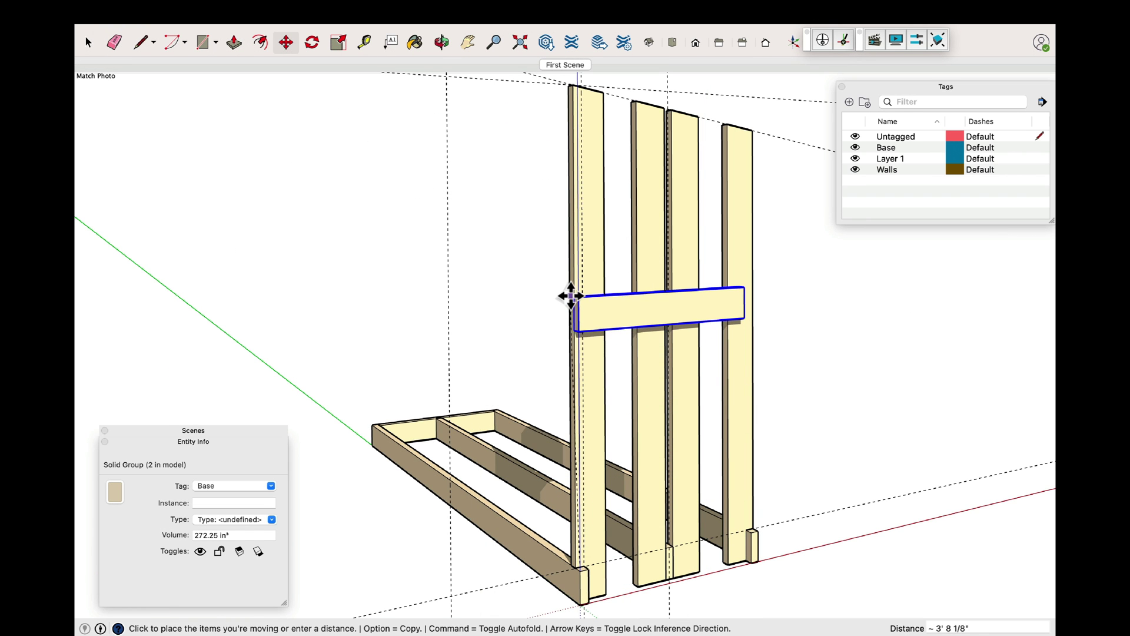
Move the base's end board 36" straight up across the four slats
{"action": "left_click", "coordinate": [567, 295]}
{"action": "key", "text": "super+z"}
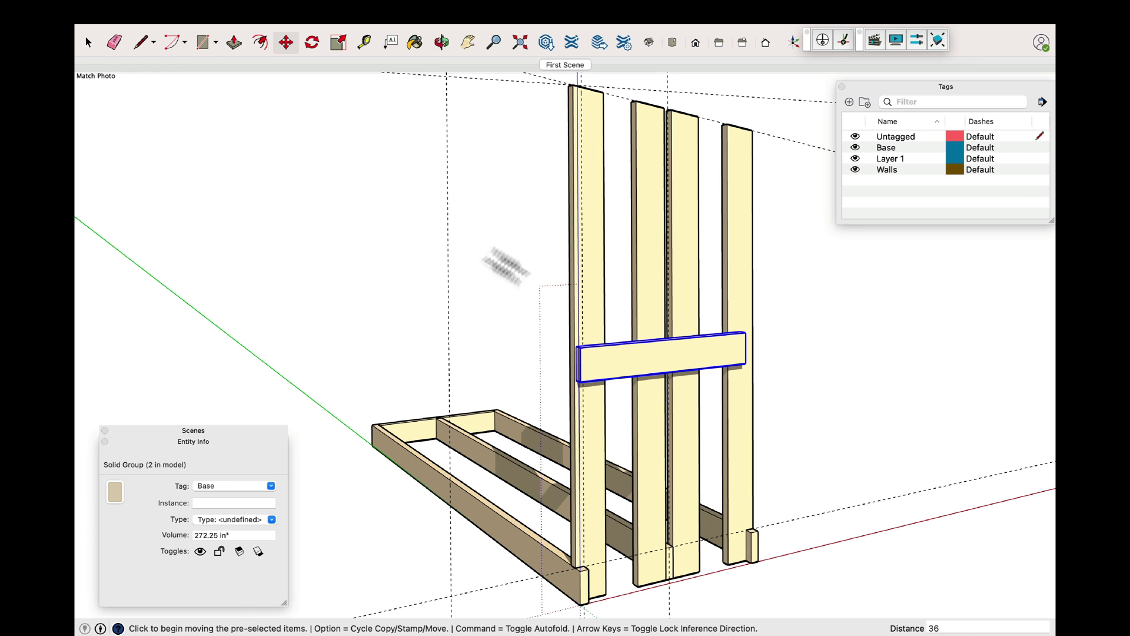
{"action": "left_click", "coordinate": [88, 43]}
Push/Pull the raised cross board's end face outward about 2 3/4" to lengthen it toward the outer slat's edge
{"action": "left_click", "coordinate": [443, 42]}
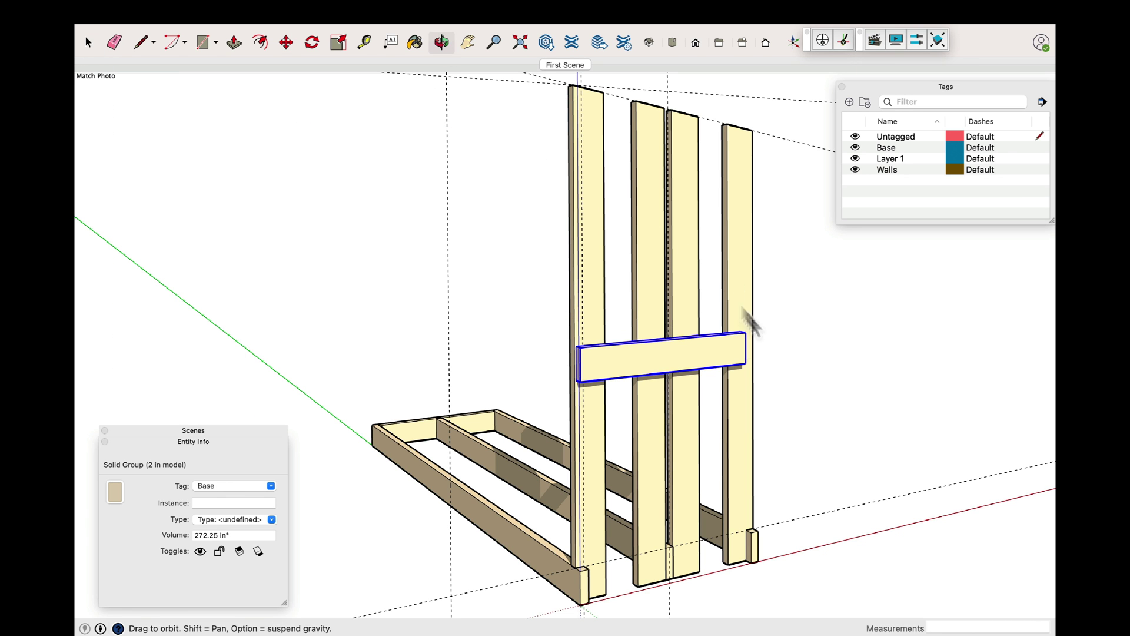
{"action": "left_click_drag", "start_coordinate": [774, 347], "coordinate": [410, 321]}
{"action": "scroll", "coordinate": [535, 338], "scroll_direction": "up", "scroll_amount": 8}
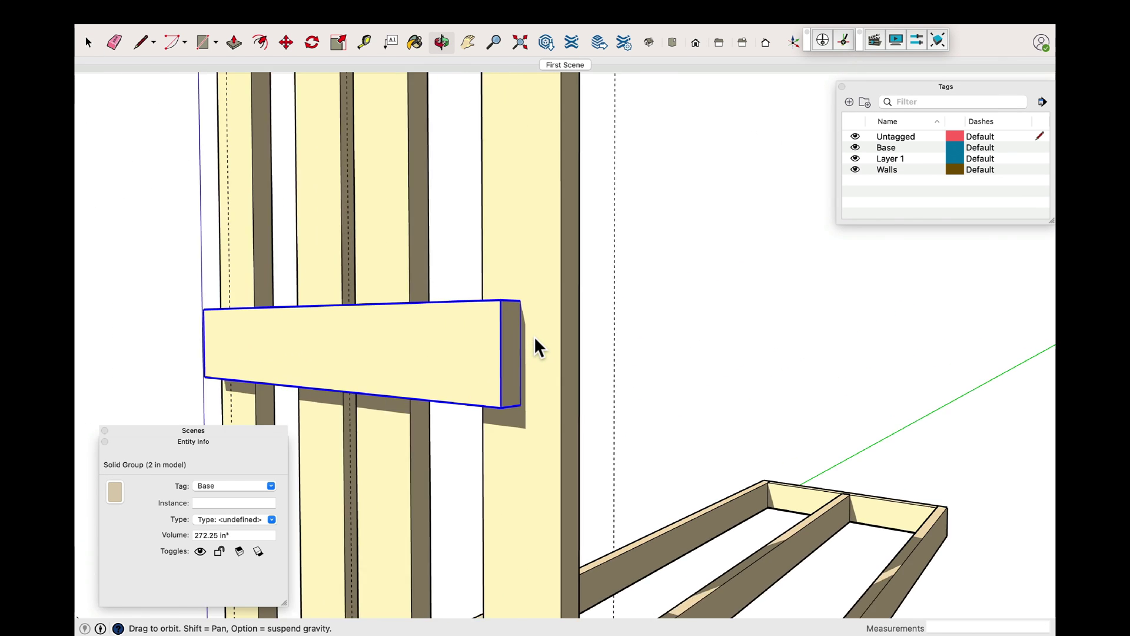
{"action": "left_click_drag", "start_coordinate": [504, 336], "coordinate": [570, 356]}
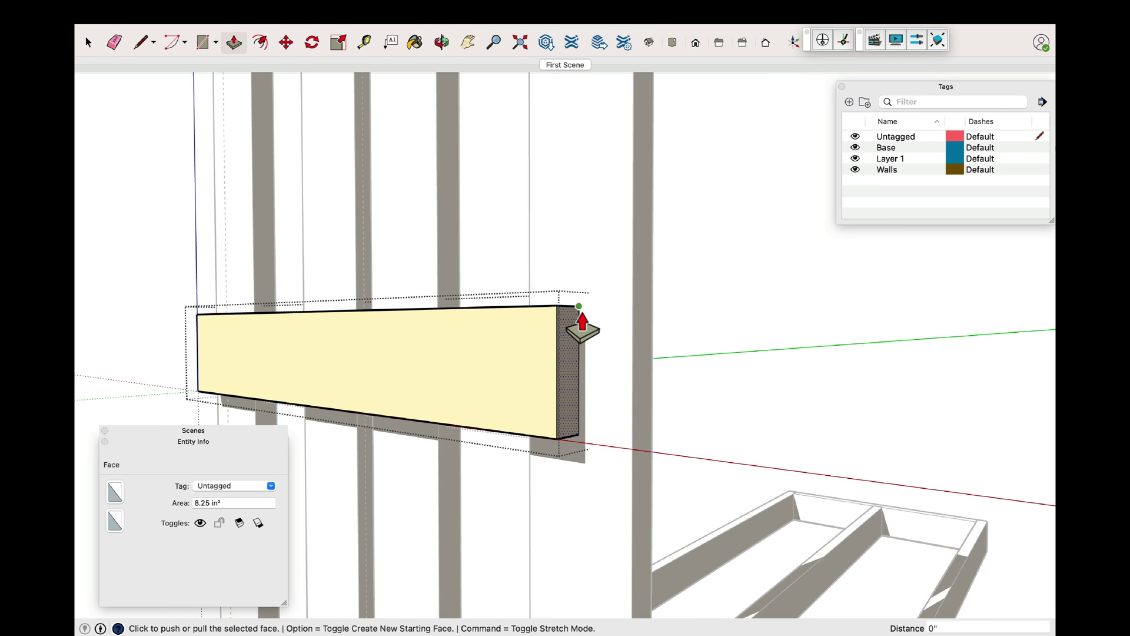
{"action": "left_click_drag", "start_coordinate": [583, 323], "coordinate": [635, 323]}
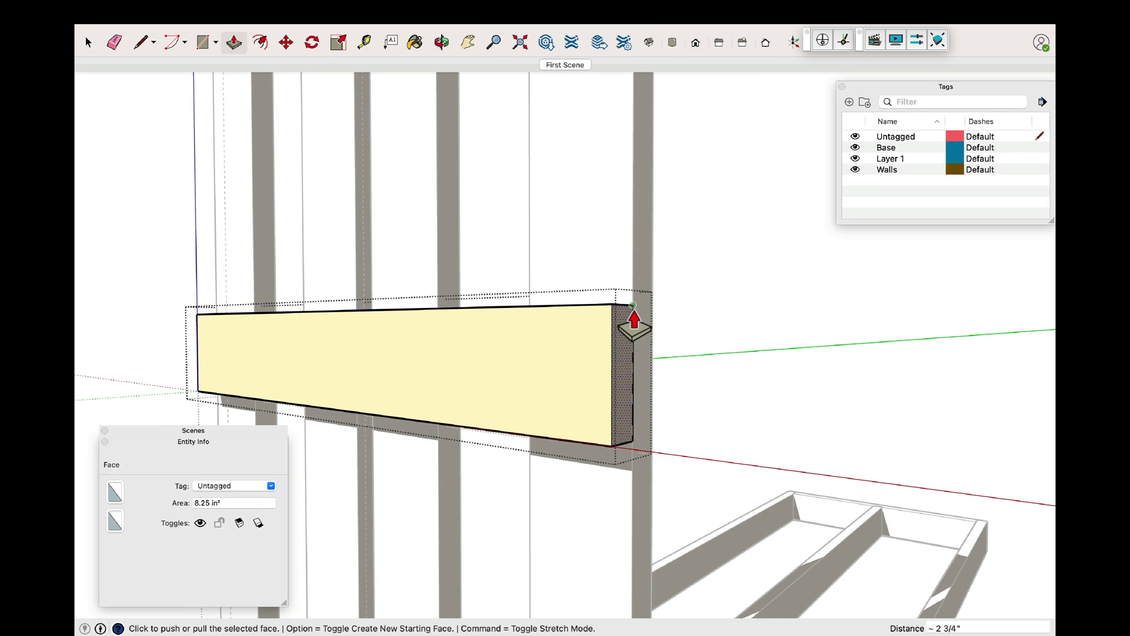
{"action": "left_click", "coordinate": [91, 42]}
{"action": "left_click", "coordinate": [126, 177]}
Assign the raised cross board to the Walls tag
{"action": "left_click", "coordinate": [407, 384]}
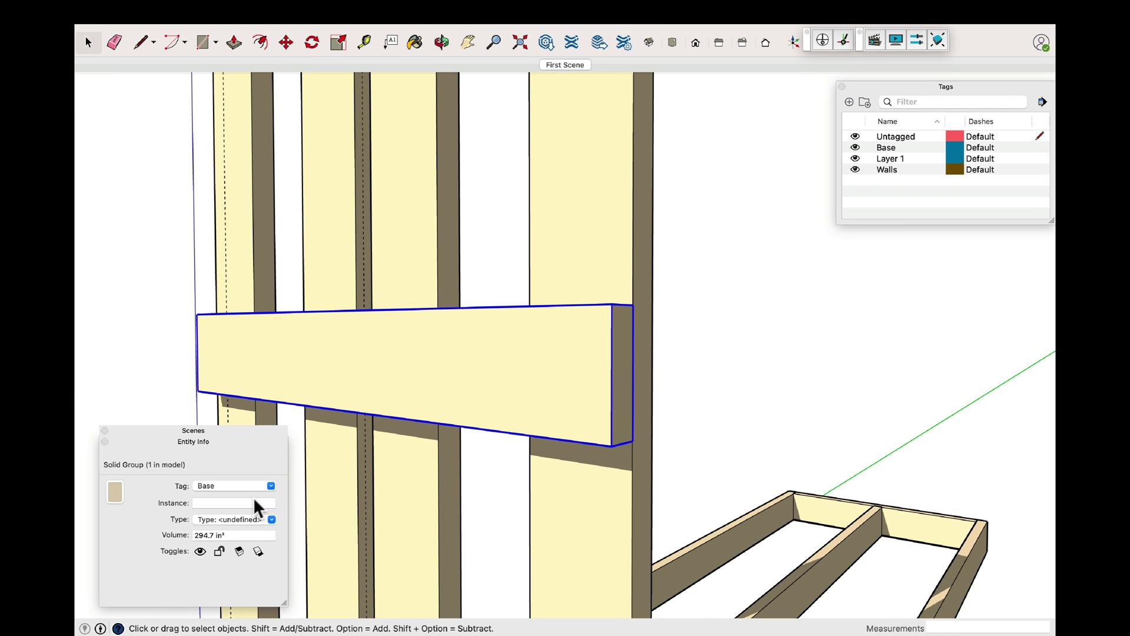
{"action": "left_click", "coordinate": [271, 486]}
{"action": "left_click", "coordinate": [206, 532]}
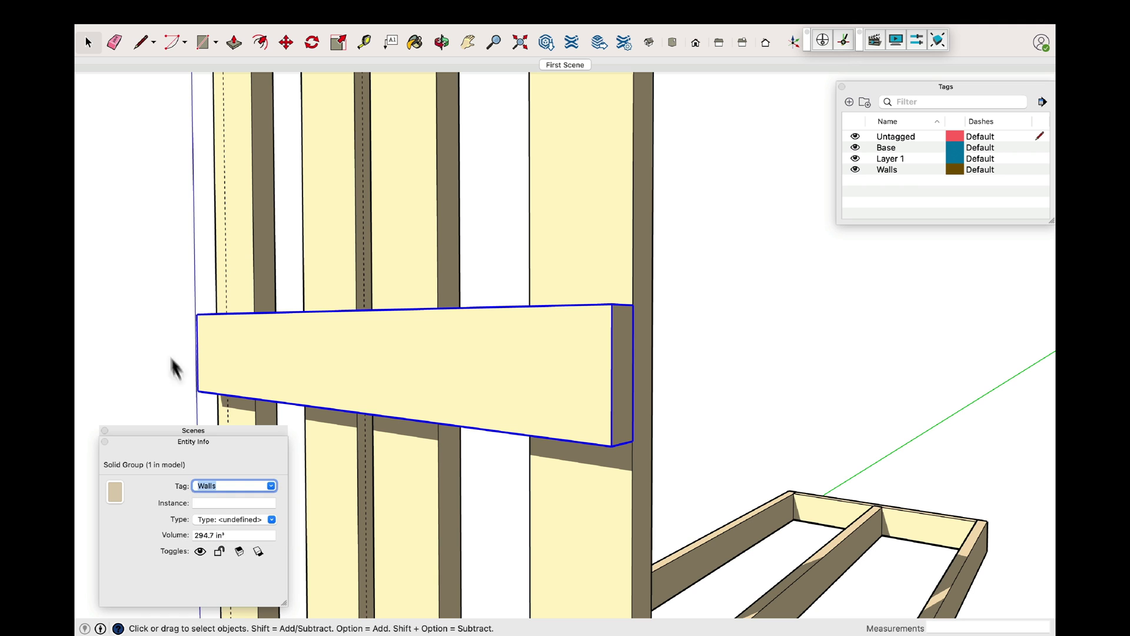
{"action": "left_click", "coordinate": [156, 112]}
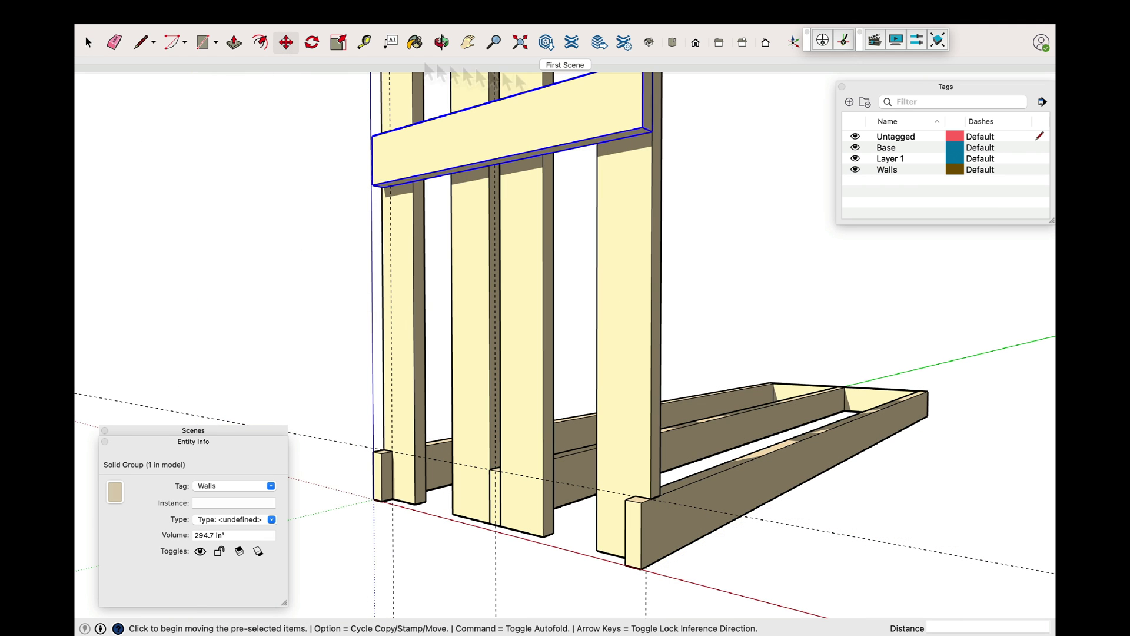
Copy the cross board down to the base, aligning it with the corner of the long side board
{"action": "left_click", "coordinate": [652, 131]}
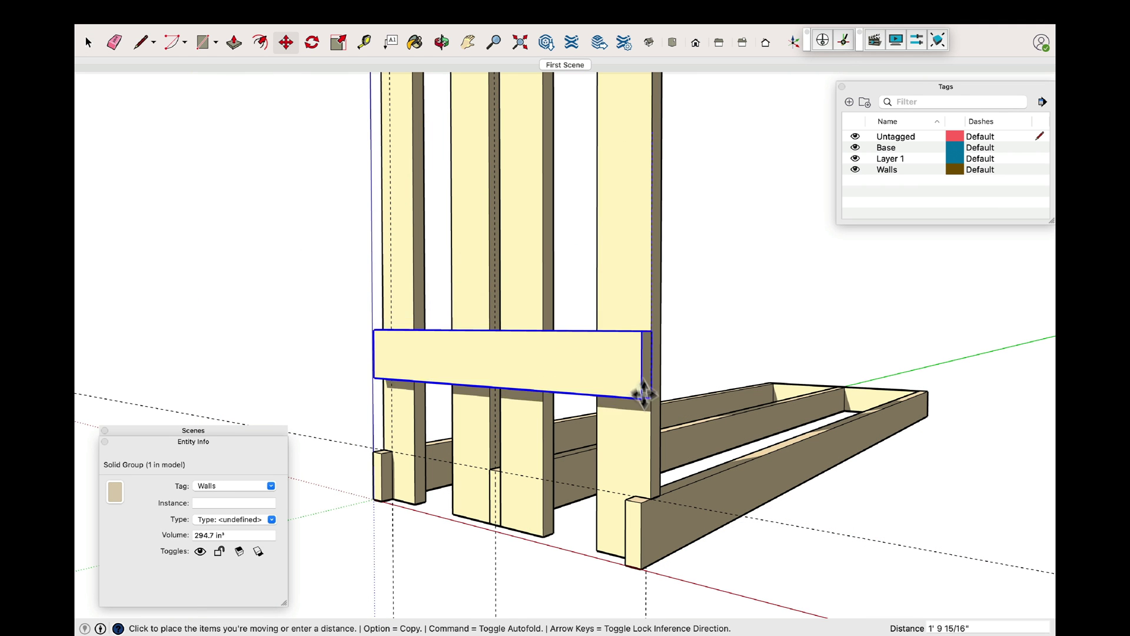
{"action": "key", "text": "alt"}
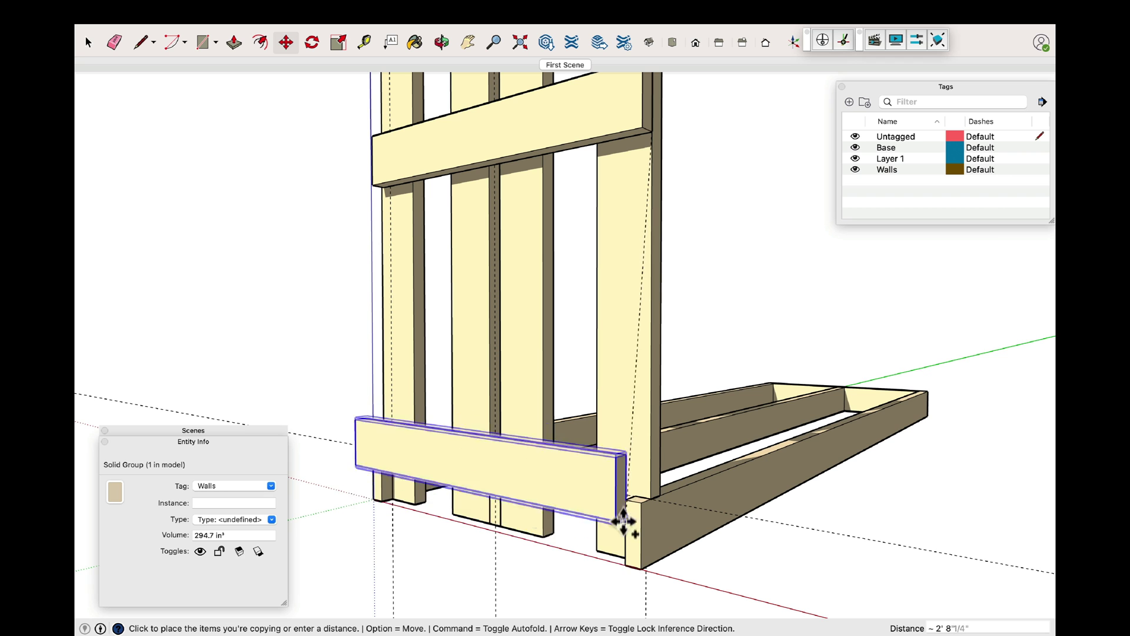
{"action": "left_click", "coordinate": [626, 560]}
{"action": "left_click", "coordinate": [626, 499]}
{"action": "left_click", "coordinate": [636, 495]}
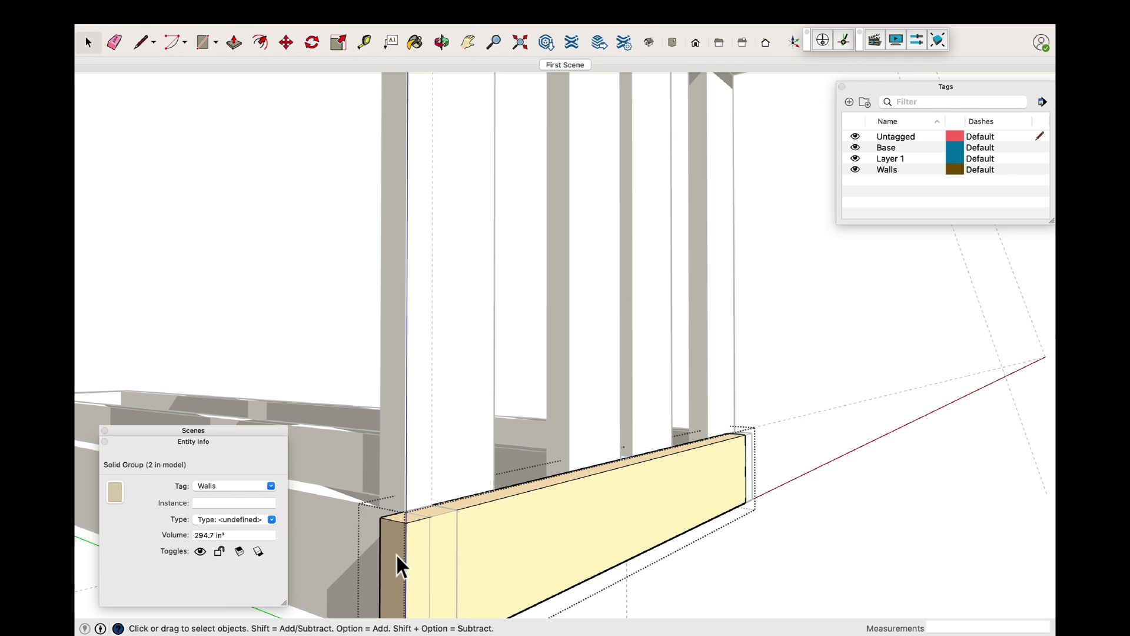
Push the copied bottom board's end face back about 2 3/4" so it fits between the base's side boards
{"action": "left_click", "coordinate": [391, 560]}
{"action": "left_click", "coordinate": [235, 54]}
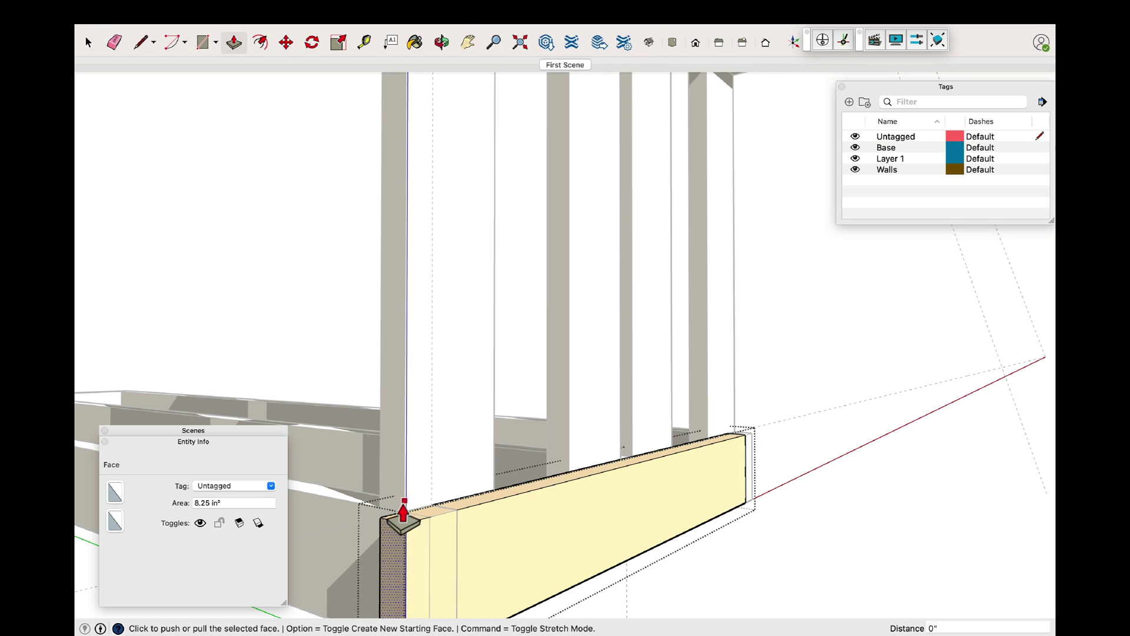
{"action": "left_click", "coordinate": [384, 524]}
{"action": "left_click", "coordinate": [407, 521]}
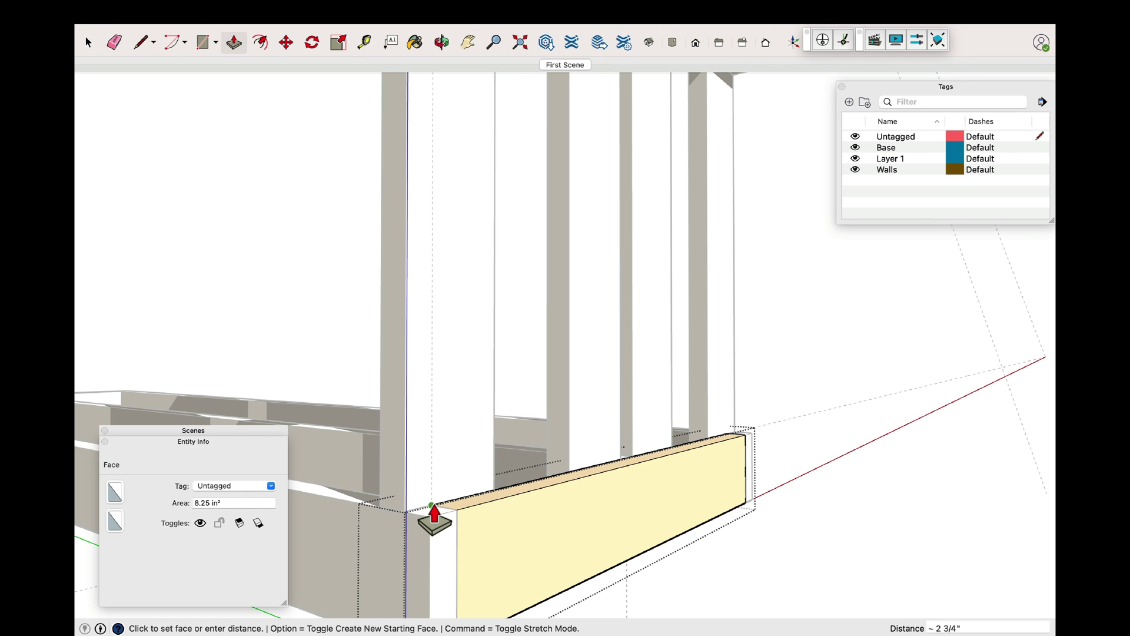
{"action": "key", "text": "space"}
{"action": "left_click", "coordinate": [644, 565]}
{"action": "left_click", "coordinate": [640, 556]}
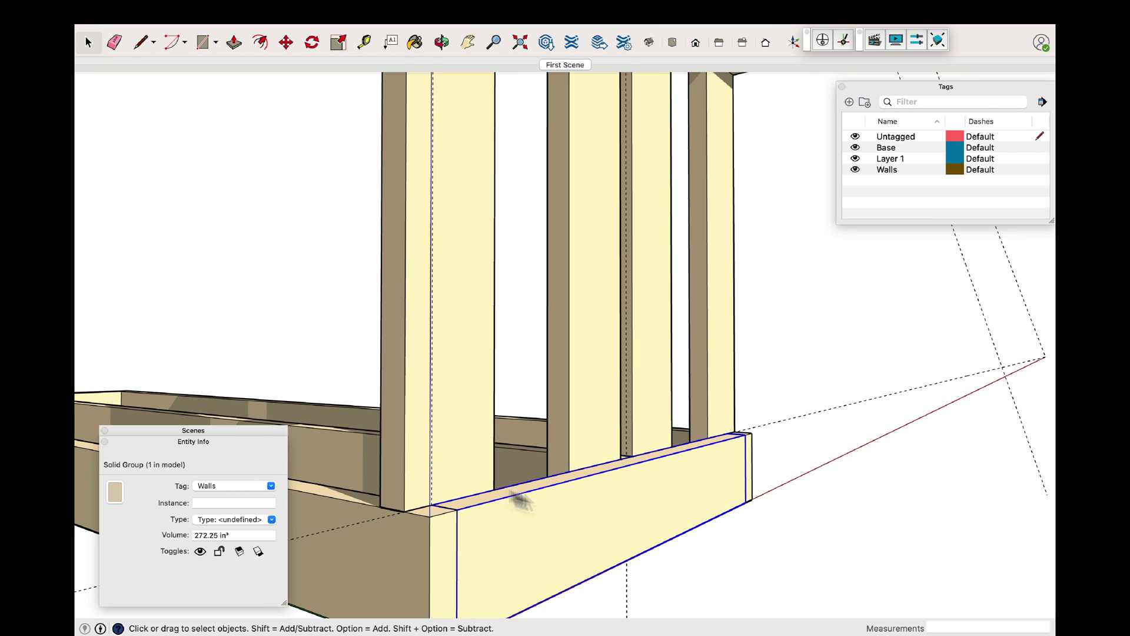
Assign the shortened bottom board to the Base tag
{"action": "left_click", "coordinate": [268, 493]}
{"action": "left_click", "coordinate": [238, 509]}
{"action": "left_click", "coordinate": [517, 45]}
{"action": "mouse_move", "coordinate": [108, 23]}
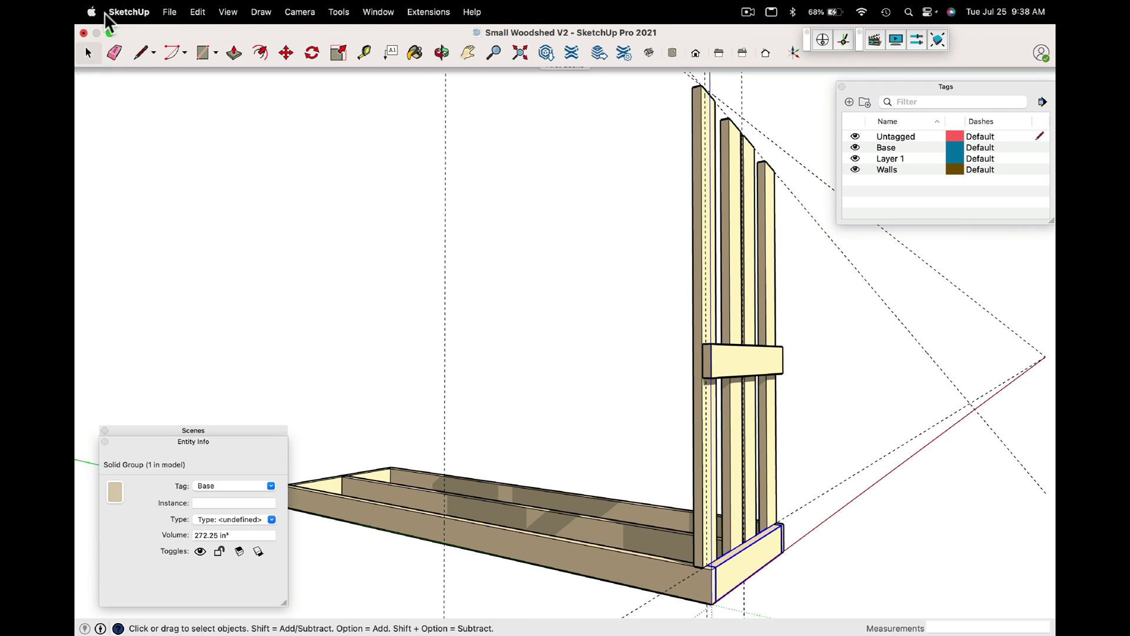
Copy the guide at the cross board's upper end corner down to the lower corner of the same end
{"action": "left_click", "coordinate": [442, 52]}
{"action": "left_click_drag", "start_coordinate": [736, 450], "coordinate": [110, 391]}
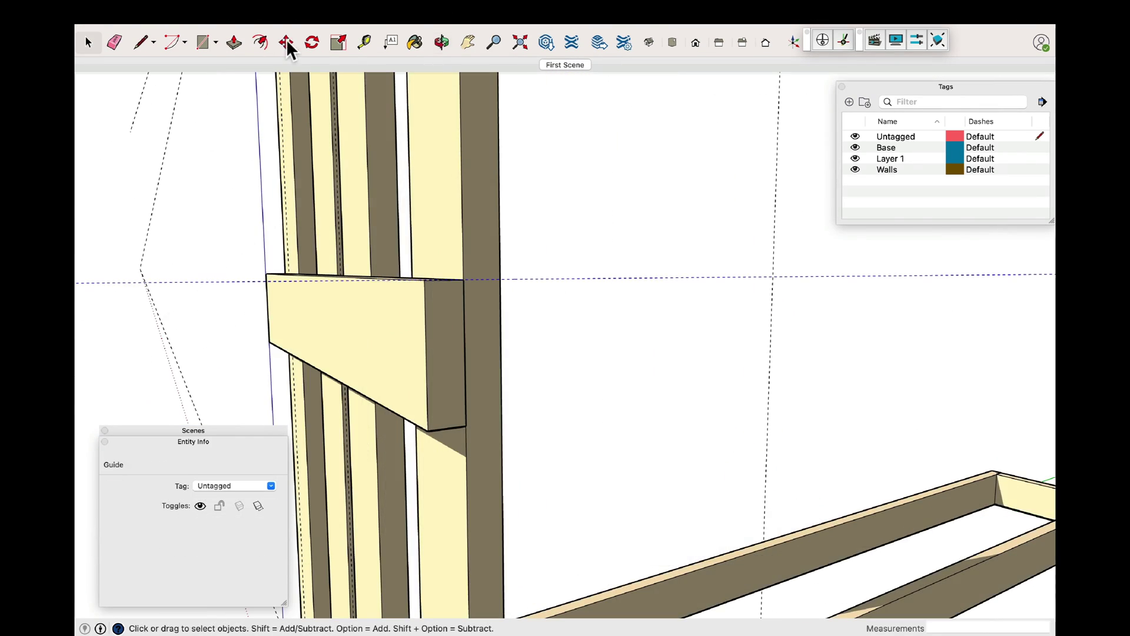
{"action": "left_click", "coordinate": [287, 45]}
{"action": "left_click", "coordinate": [464, 281]}
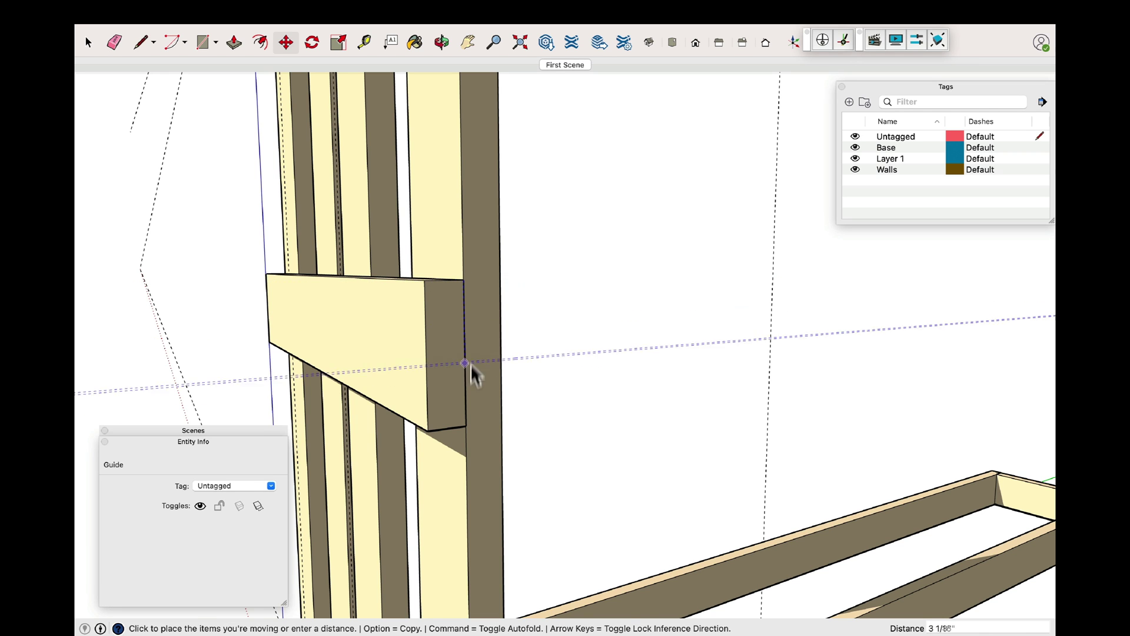
{"action": "left_click", "coordinate": [466, 427]}
{"action": "left_click", "coordinate": [89, 42]}
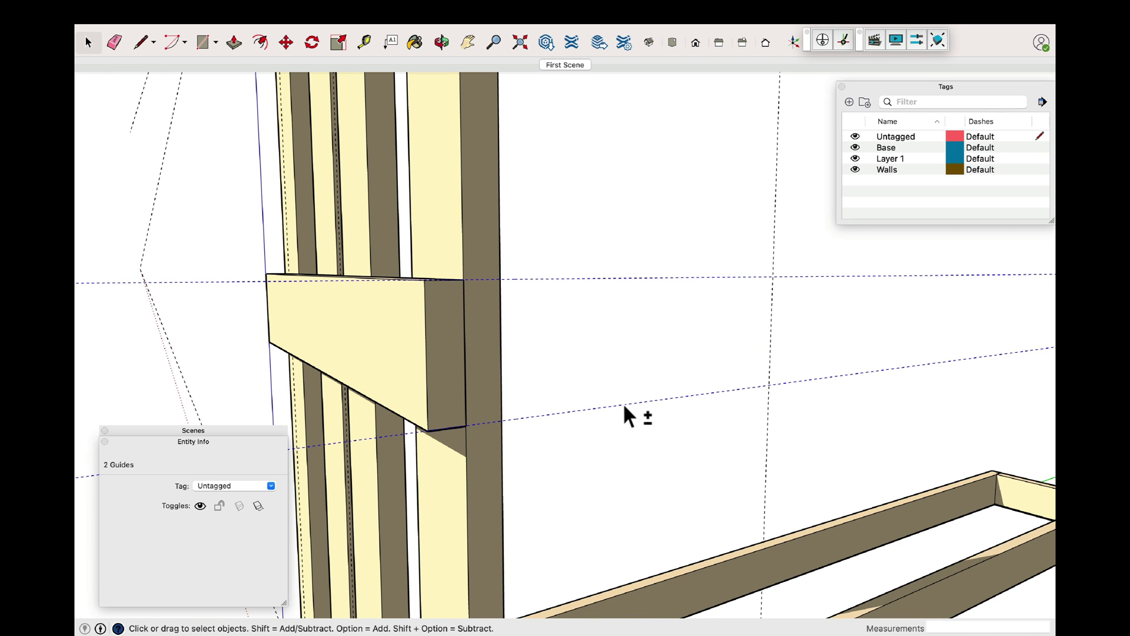
Rotate the two guides about the cross board's upper end corner so they slope down toward the base
{"action": "left_click", "coordinate": [312, 42]}
{"action": "left_click", "coordinate": [424, 280]}
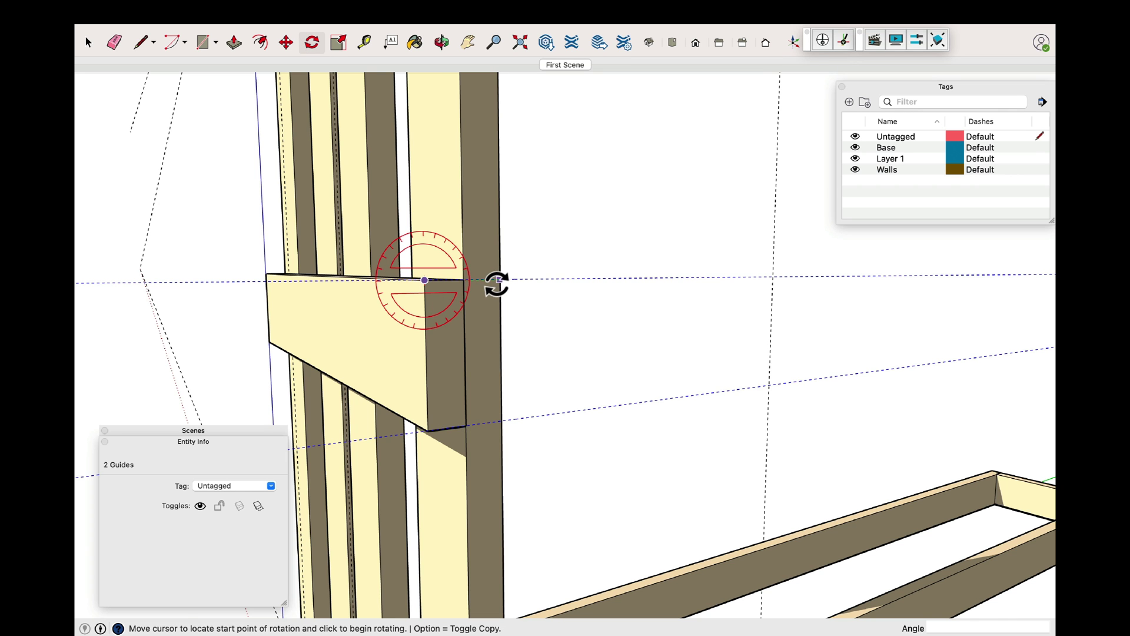
{"action": "left_click", "coordinate": [499, 280]}
{"action": "left_click", "coordinate": [491, 321]}
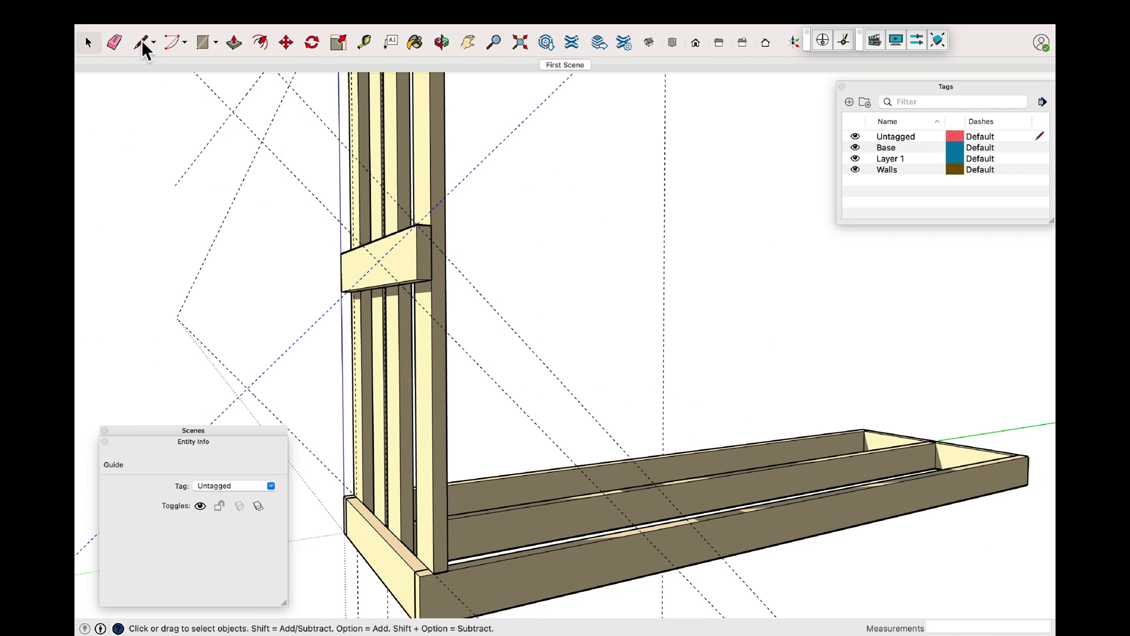
Draw the diagonal brace's profile between the two sloping guides, from the cross board's upper end corner down to the base's bottom edge
{"action": "left_click", "coordinate": [142, 43]}
{"action": "left_click", "coordinate": [417, 224]}
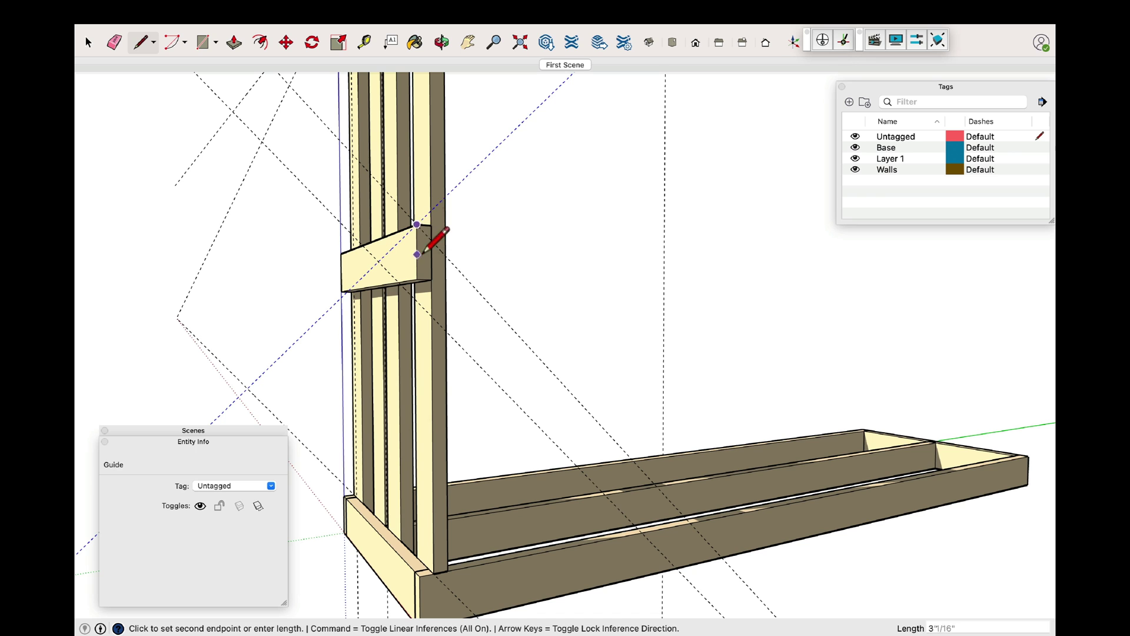
{"action": "left_click", "coordinate": [417, 301]}
{"action": "left_click", "coordinate": [677, 568]}
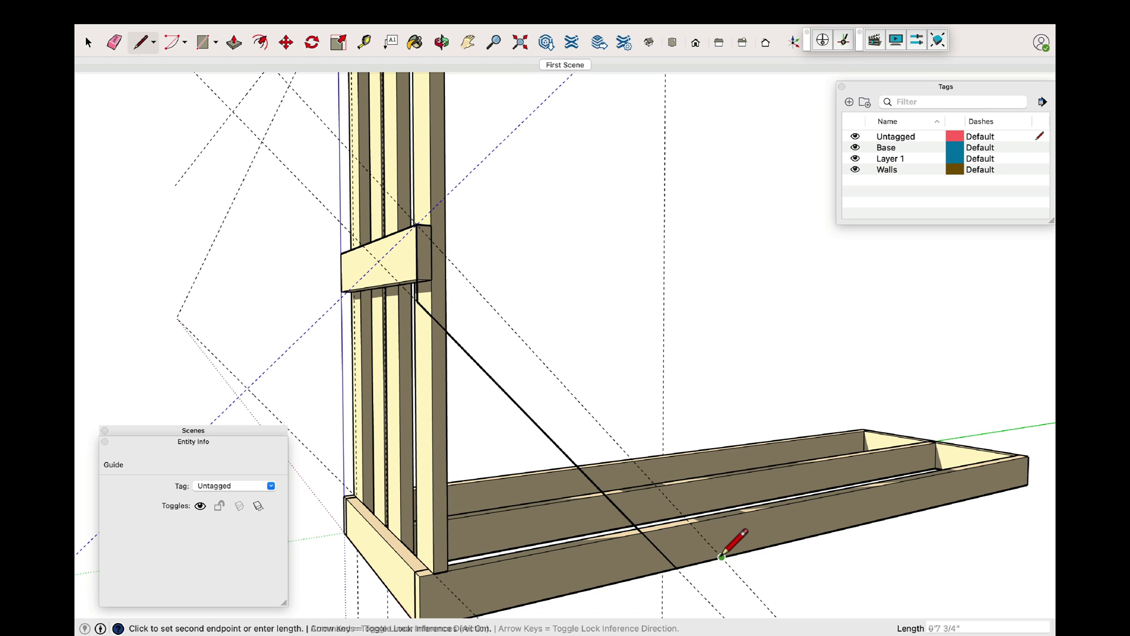
{"action": "left_click", "coordinate": [721, 556]}
{"action": "left_click", "coordinate": [416, 224]}
{"action": "key", "text": "space"}
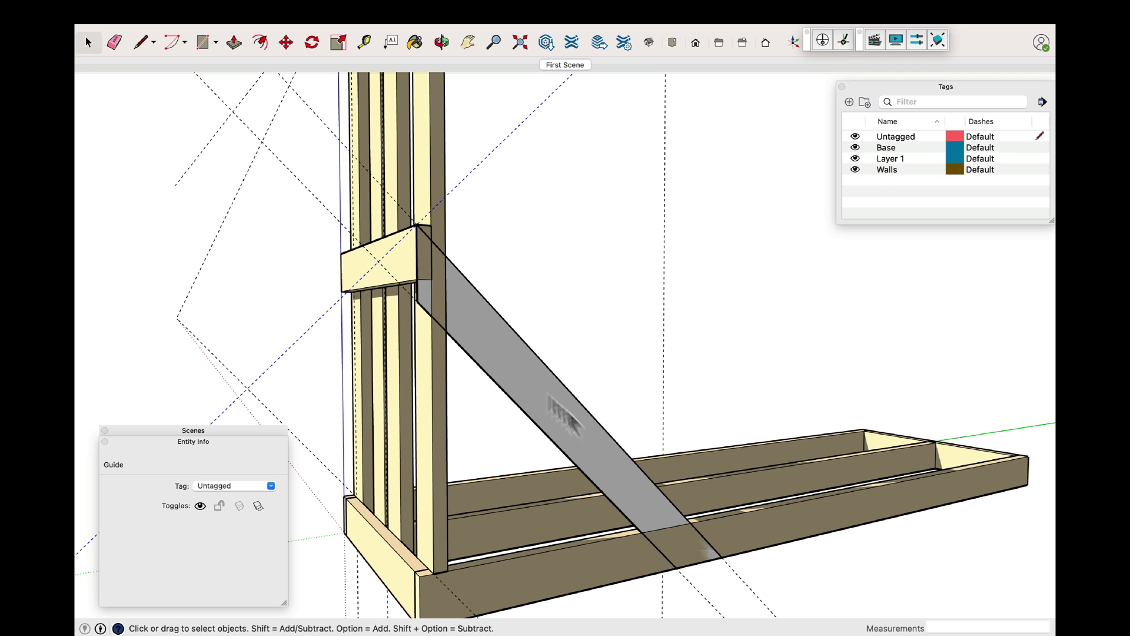
Extrude the diagonal brace's face outward by 1 1/2" with Push/Pull
{"action": "left_click", "coordinate": [562, 419]}
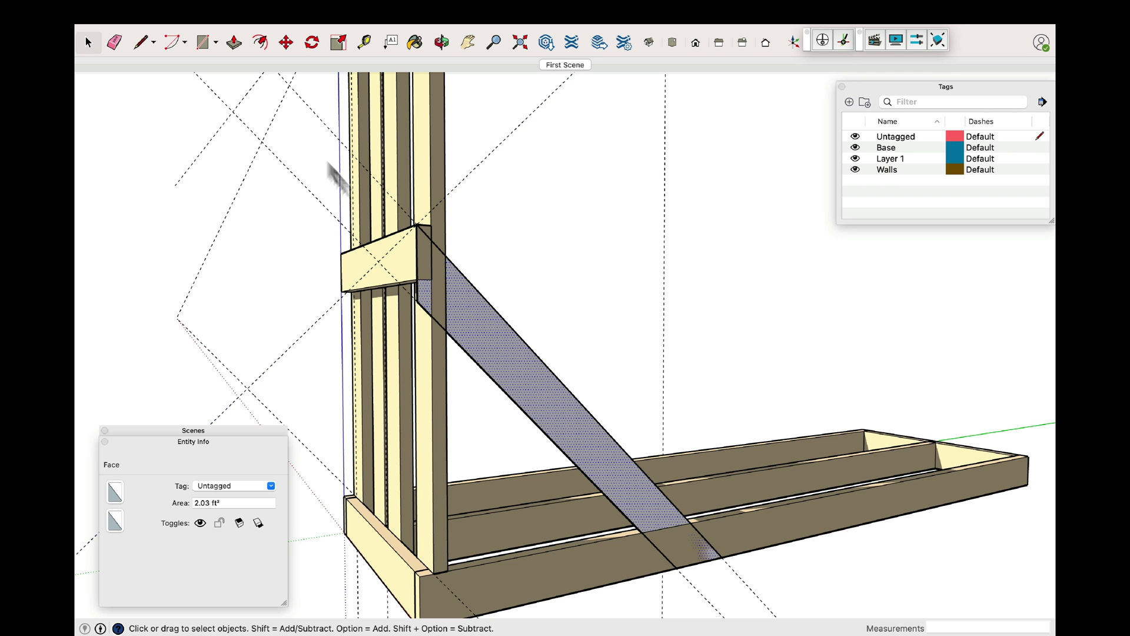
{"action": "left_click", "coordinate": [233, 43]}
{"action": "left_click", "coordinate": [559, 409]}
{"action": "left_click", "coordinate": [569, 416]}
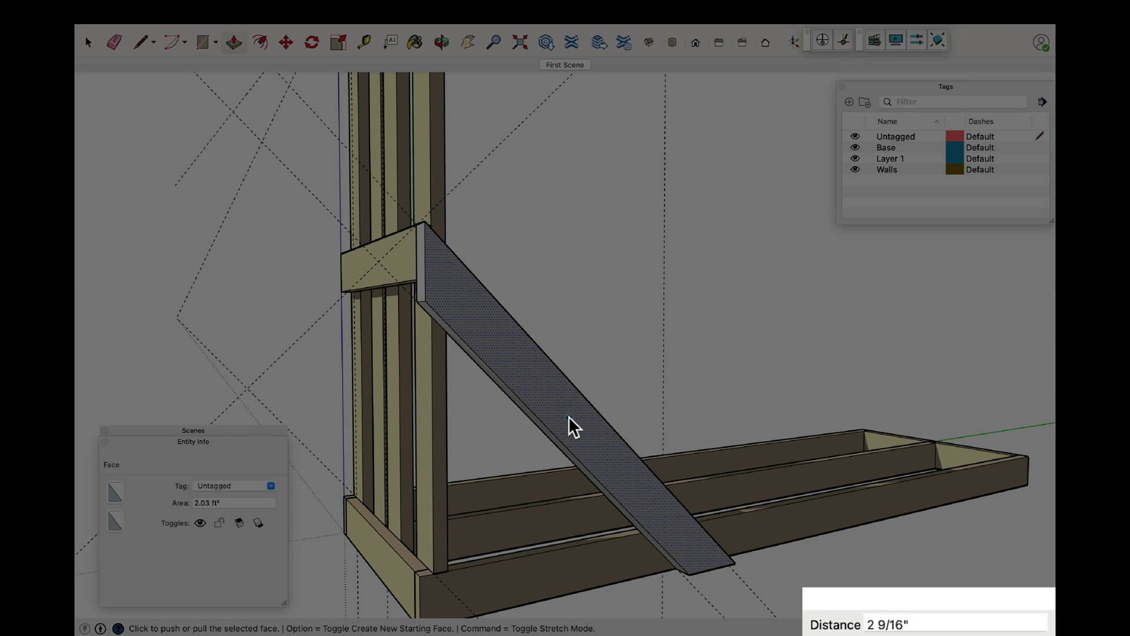
{"action": "type", "text": "1 1/2"}
{"action": "key", "text": "Return"}
{"action": "key", "text": "space"}
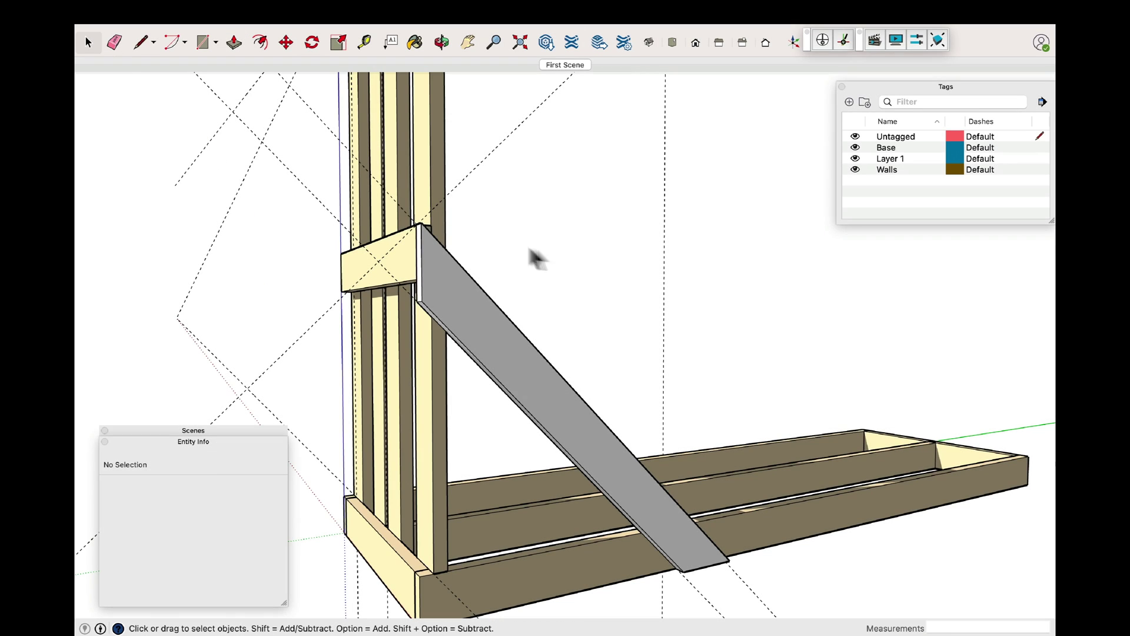
Paint the diagonal brace with the tan wood color used on the other boards and dismiss the color picker
{"action": "key", "text": "b"}
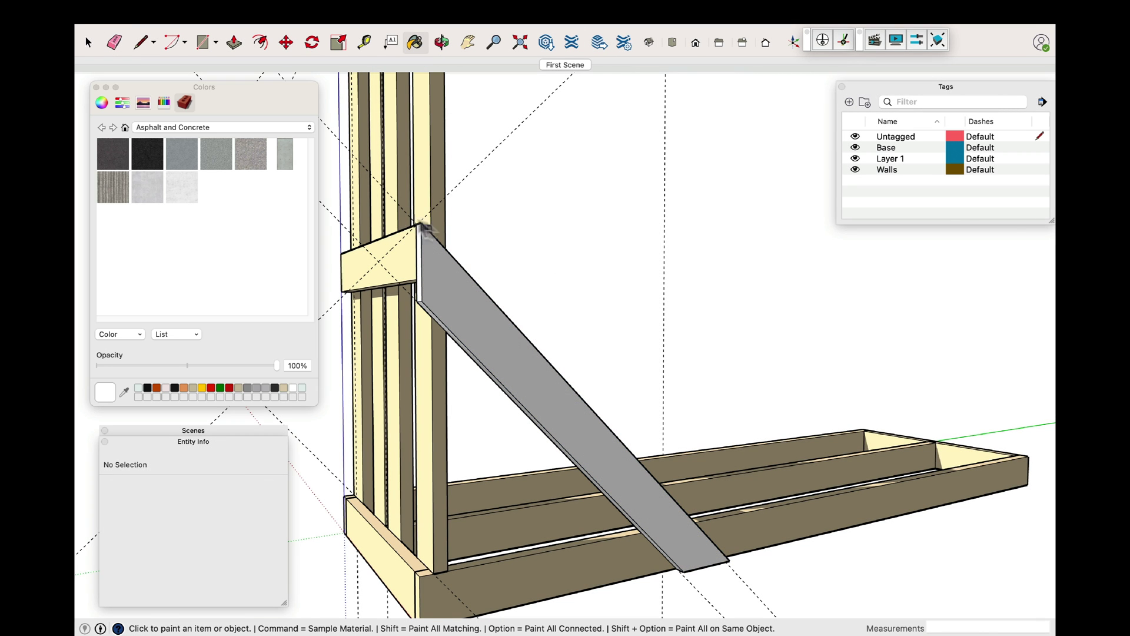
{"action": "left_click", "coordinate": [284, 388]}
{"action": "left_click", "coordinate": [489, 350]}
{"action": "left_click", "coordinate": [88, 42]}
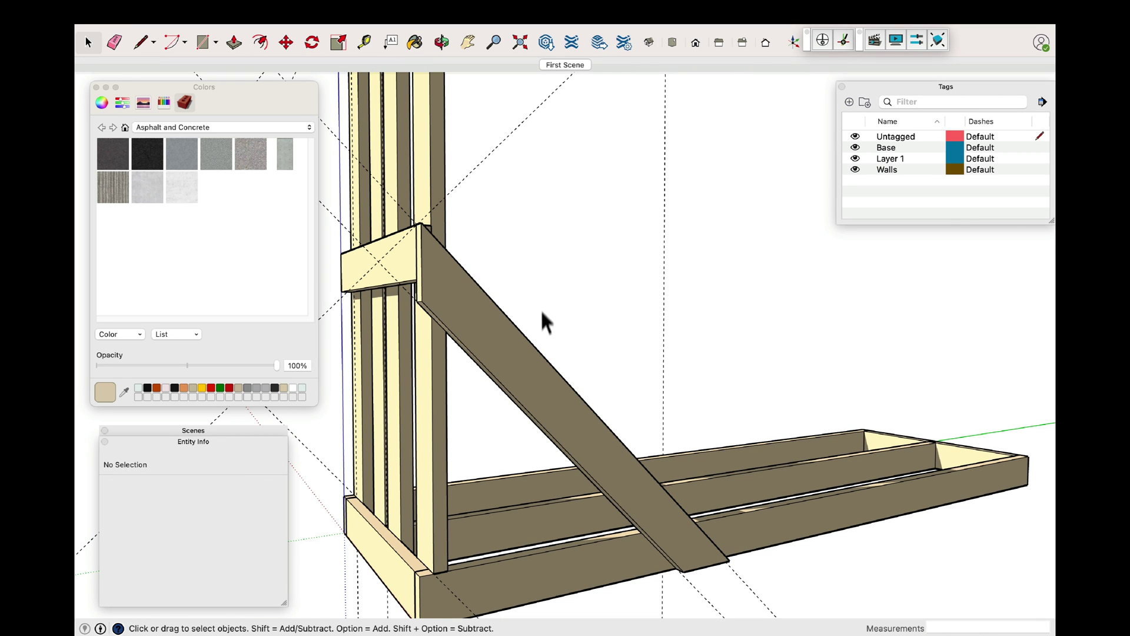
{"action": "left_click", "coordinate": [97, 87]}
Assign the grouped diagonal brace to the Walls tag and clear the selection
{"action": "left_click", "coordinate": [487, 324]}
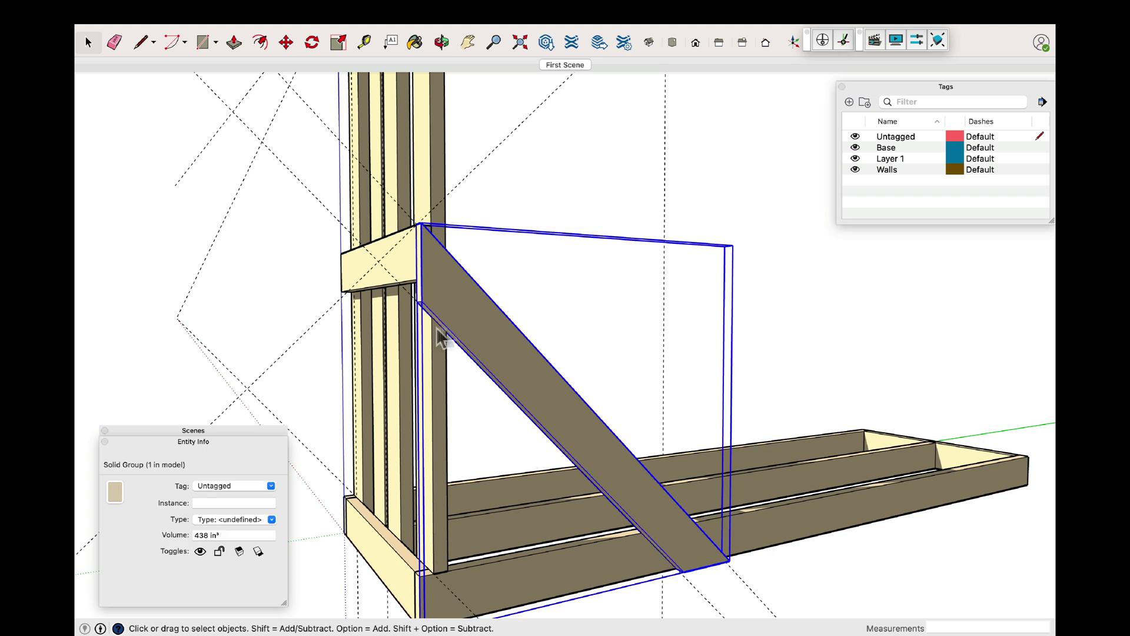
{"action": "left_click", "coordinate": [266, 484]}
{"action": "left_click", "coordinate": [237, 523]}
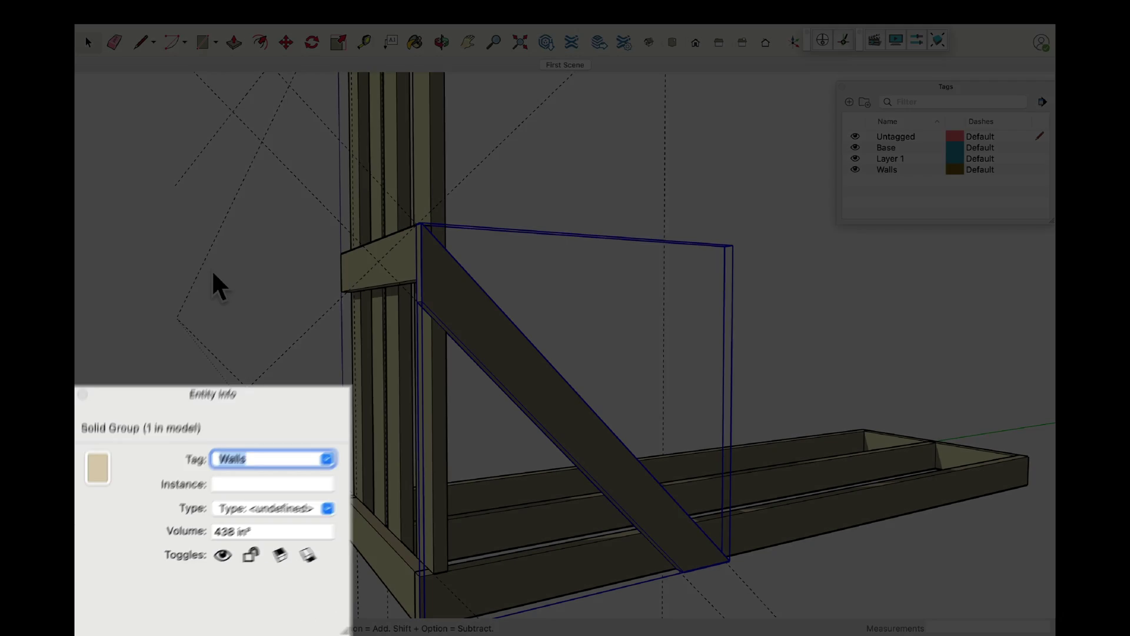
{"action": "left_click", "coordinate": [719, 222]}
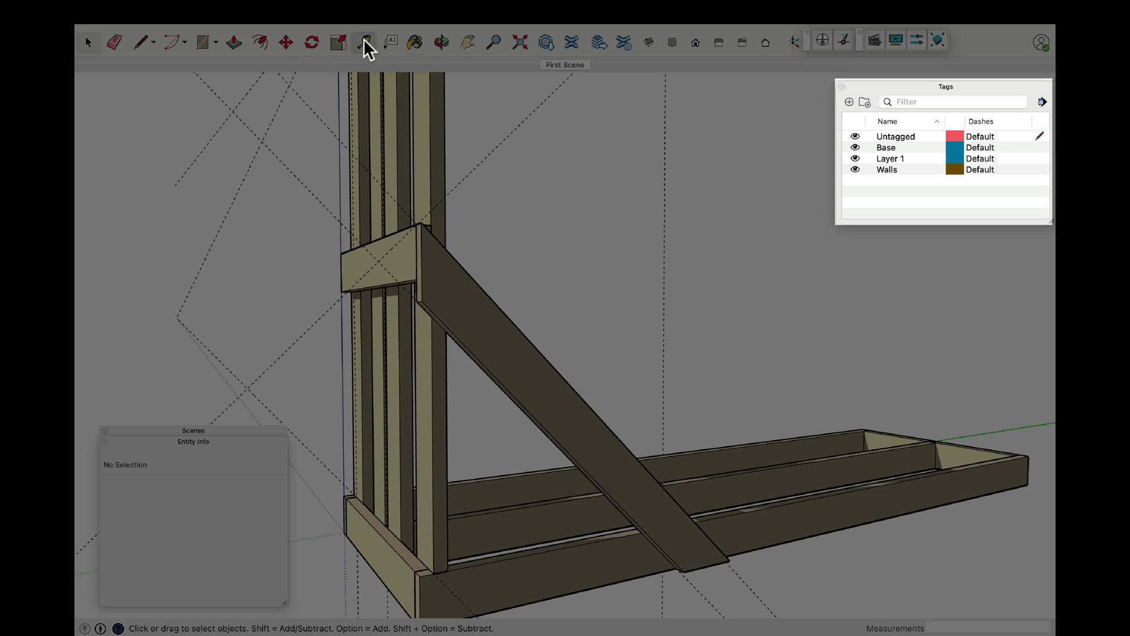
Measure the diagonal brace's upper edge from the cross board corner to the base
{"action": "left_click", "coordinate": [364, 43]}
{"action": "left_click", "coordinate": [422, 222]}
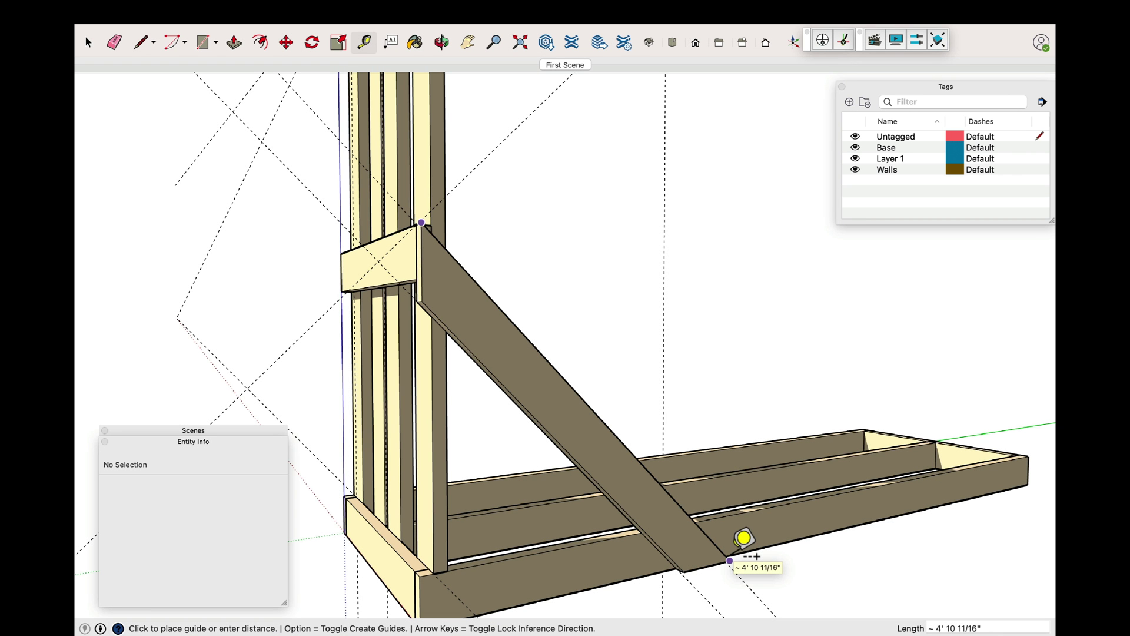
{"action": "left_click", "coordinate": [730, 560]}
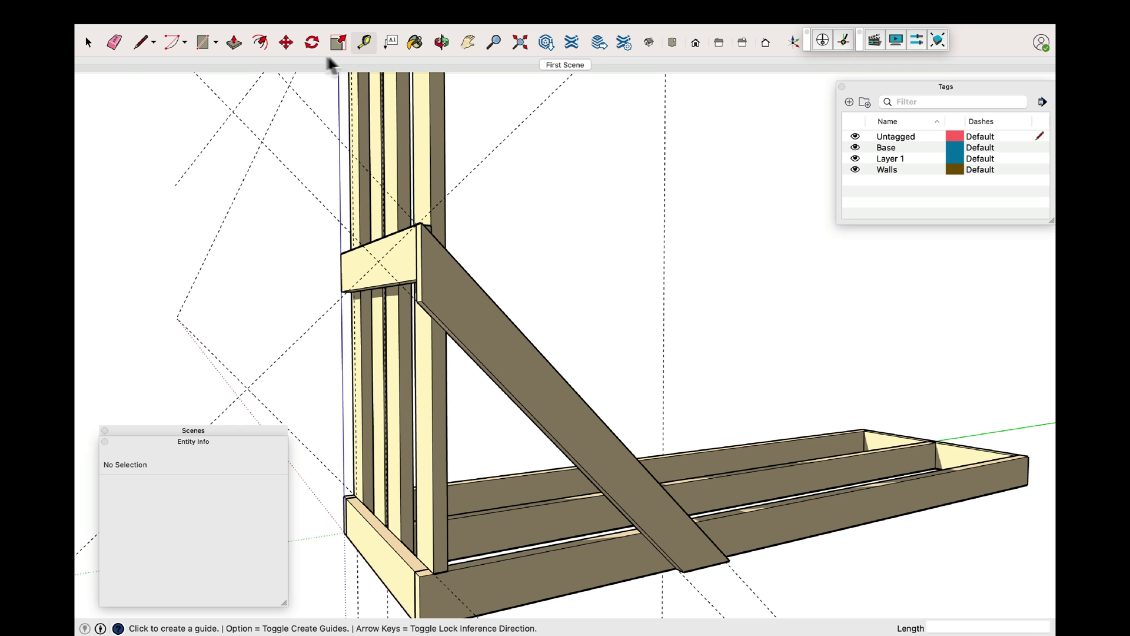
Copy the end wall's four vertical slats 9' 9" along the base to its far end, and return to First Scene
{"action": "left_click", "coordinate": [443, 43]}
{"action": "left_click_drag", "start_coordinate": [513, 346], "coordinate": [663, 268]}
{"action": "key", "text": "space"}
{"action": "left_click", "coordinate": [685, 260]}
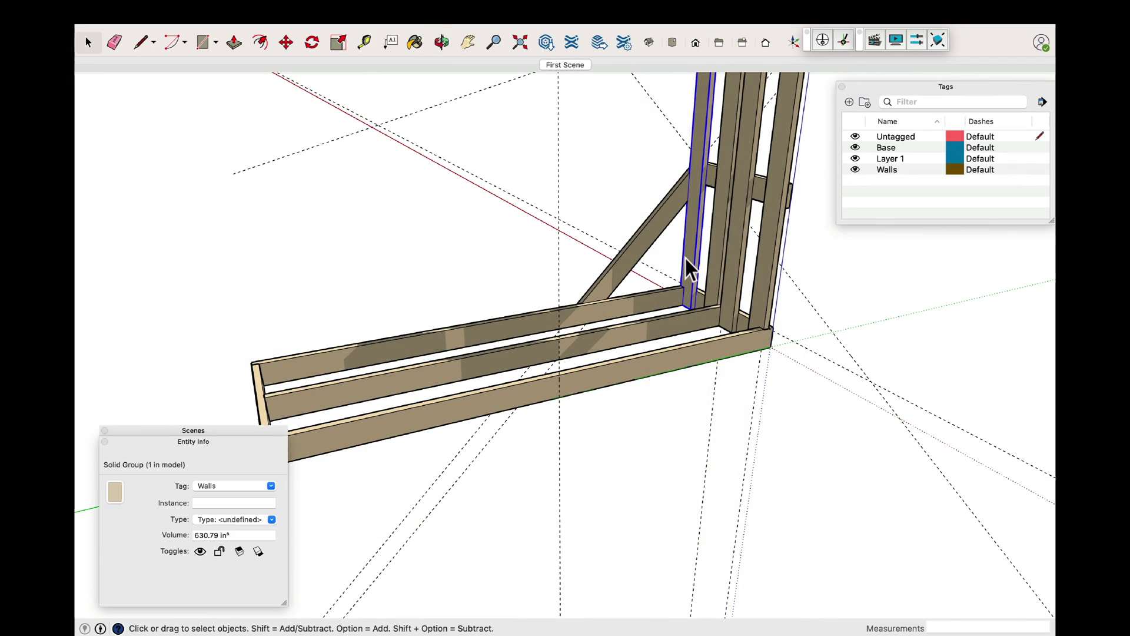
{"action": "left_click", "coordinate": [716, 244], "text": "shift"}
{"action": "left_click", "coordinate": [730, 245], "text": "shift"}
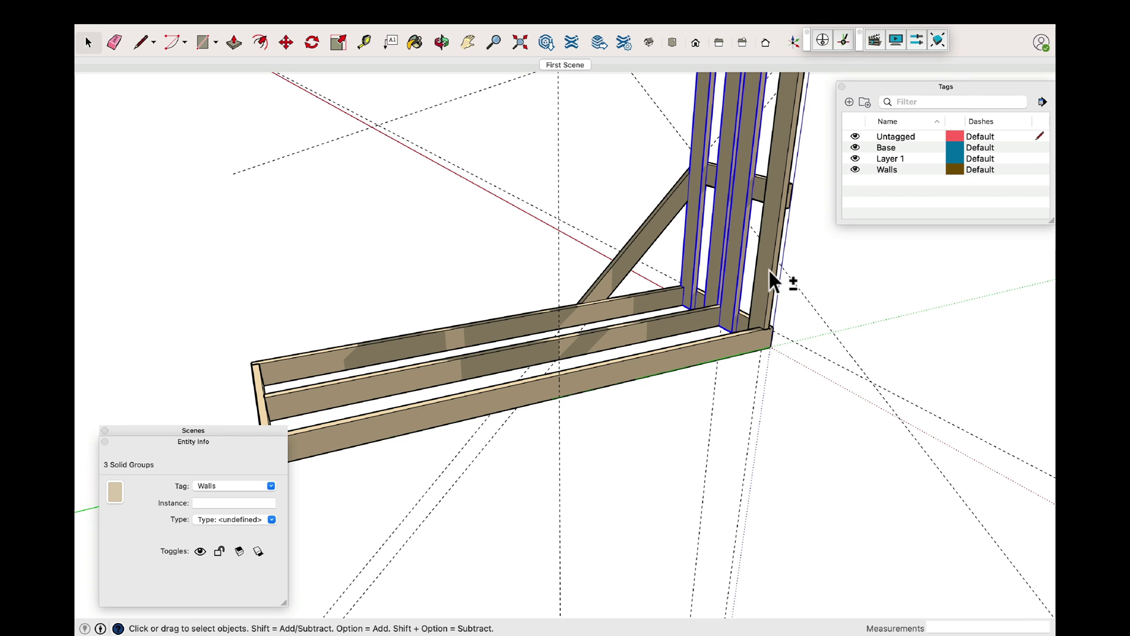
{"action": "left_click", "coordinate": [768, 268], "text": "shift"}
{"action": "left_click", "coordinate": [286, 42]}
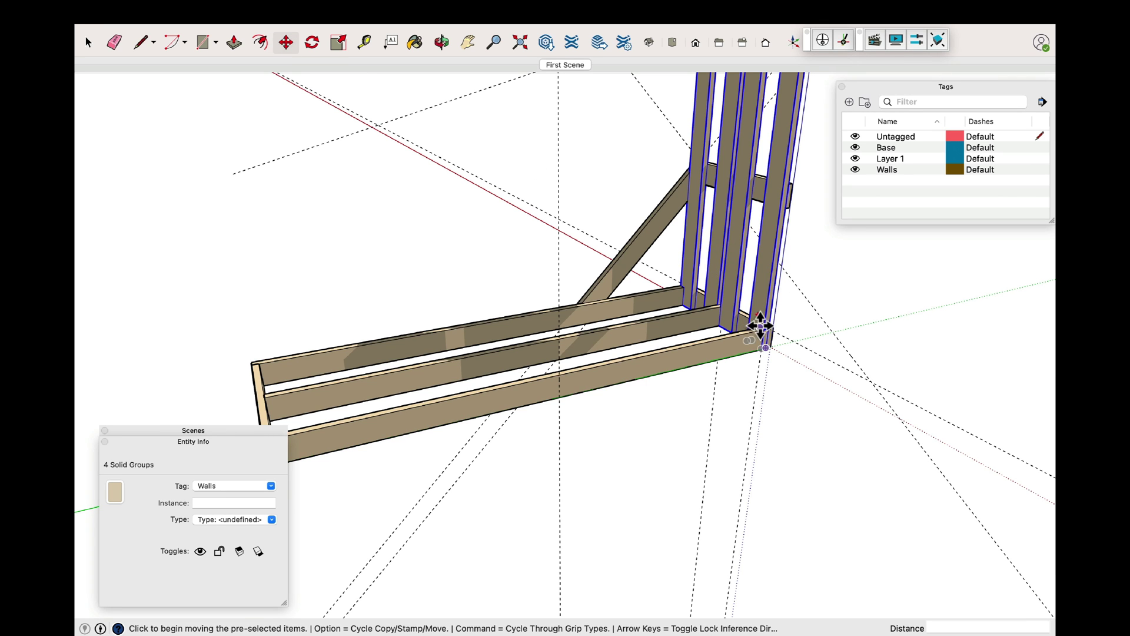
{"action": "scroll", "coordinate": [764, 330], "scroll_direction": "up", "scroll_amount": 3}
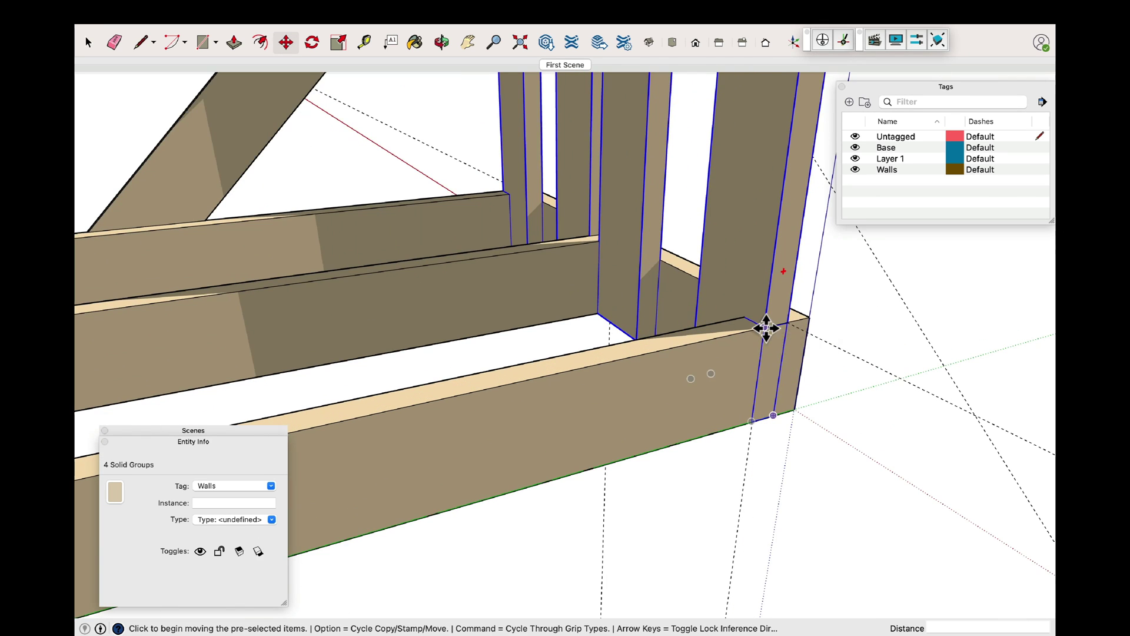
{"action": "left_click", "coordinate": [766, 328]}
{"action": "key", "text": "alt"}
{"action": "scroll", "coordinate": [700, 340], "scroll_direction": "down", "scroll_amount": 5}
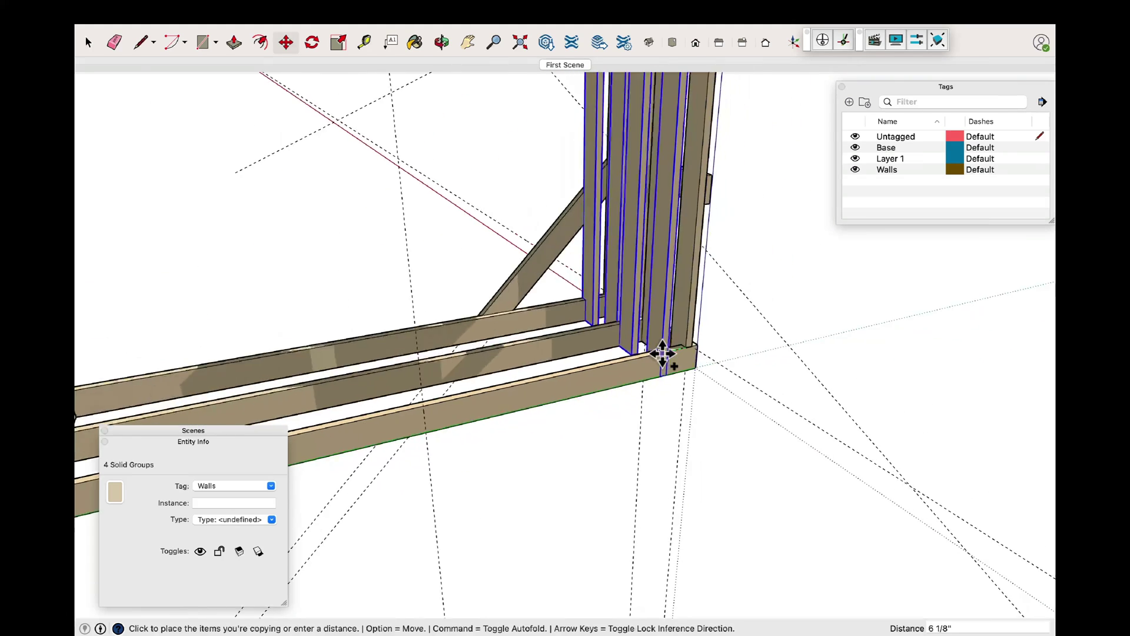
{"action": "scroll", "coordinate": [361, 424], "scroll_direction": "down", "scroll_amount": 6}
{"action": "scroll", "coordinate": [320, 441], "scroll_direction": "up", "scroll_amount": 10}
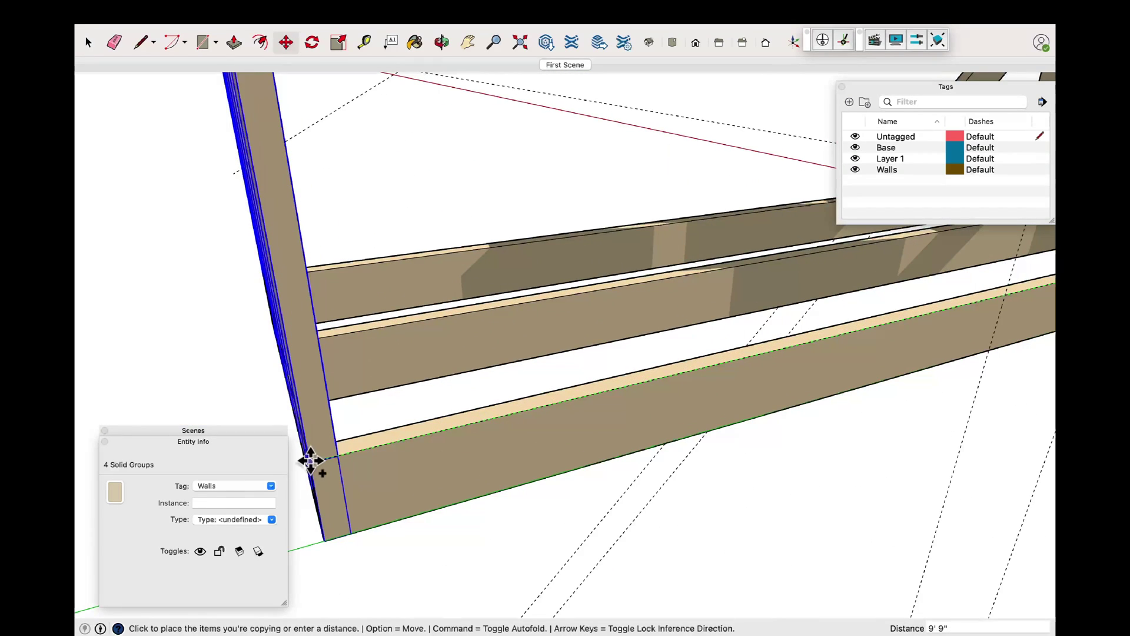
{"action": "left_click", "coordinate": [310, 460]}
{"action": "left_click", "coordinate": [92, 45]}
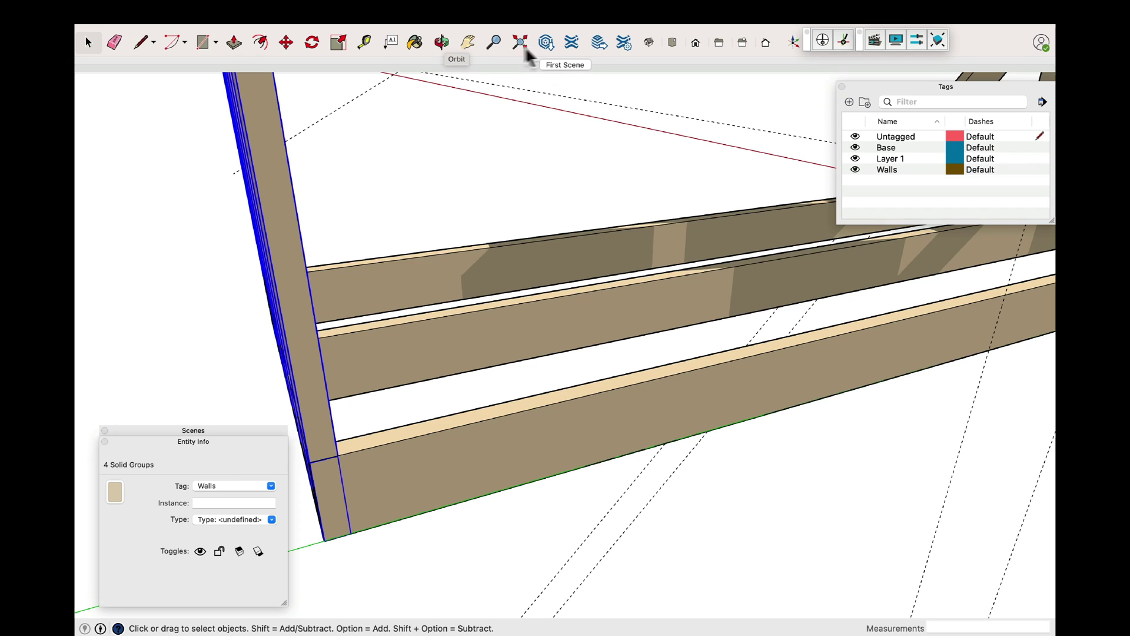
{"action": "left_click", "coordinate": [566, 64]}
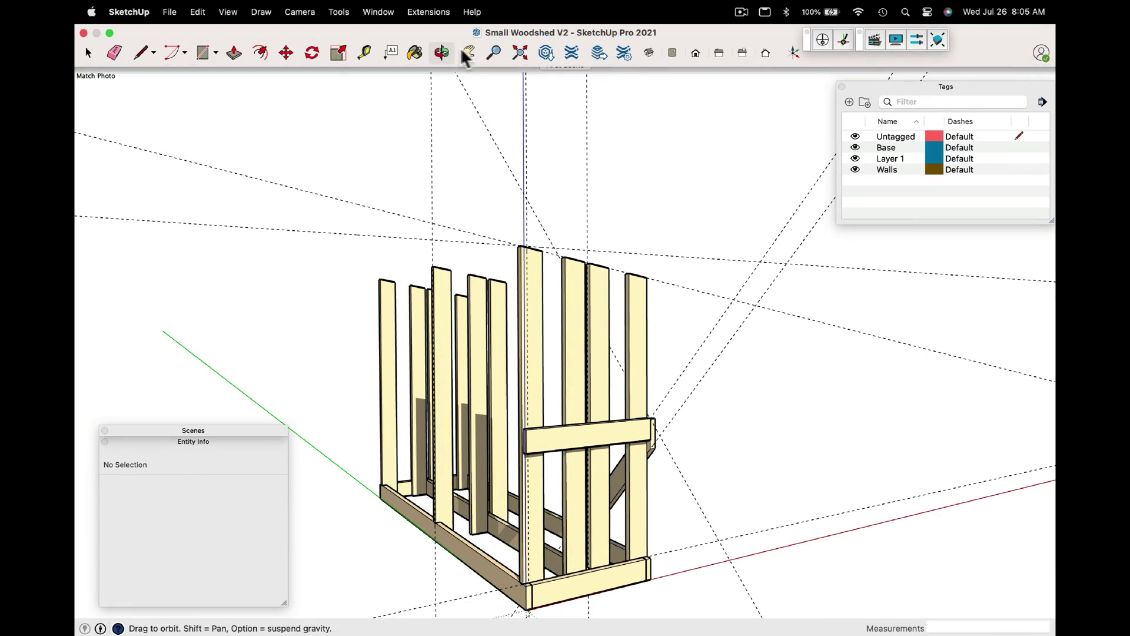
Move the diagonal brace vertically so the lower corner of its upper end meets the cross board's bottom corner
{"action": "left_click", "coordinate": [467, 51]}
{"action": "left_click_drag", "start_coordinate": [533, 368], "coordinate": [584, 238]}
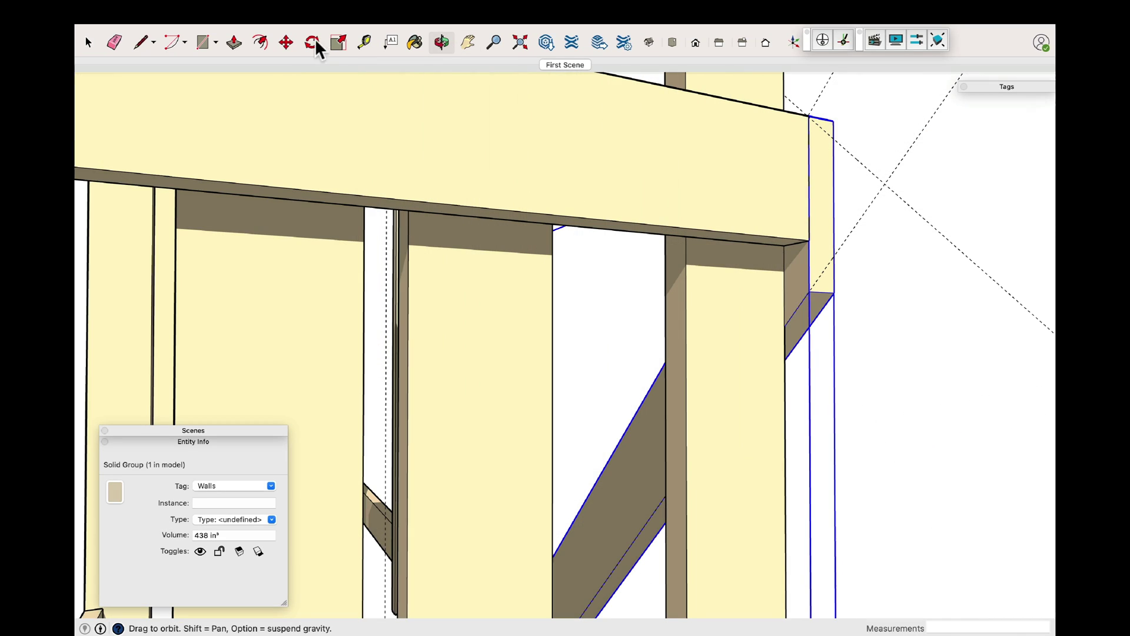
{"action": "left_click", "coordinate": [286, 42]}
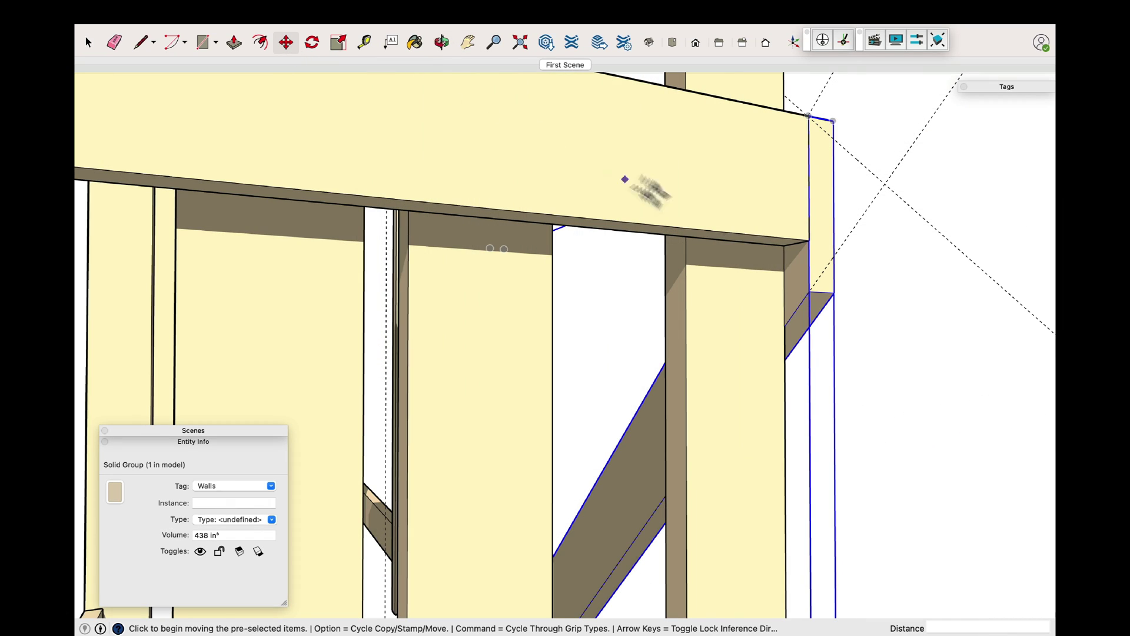
{"action": "left_click", "coordinate": [786, 326]}
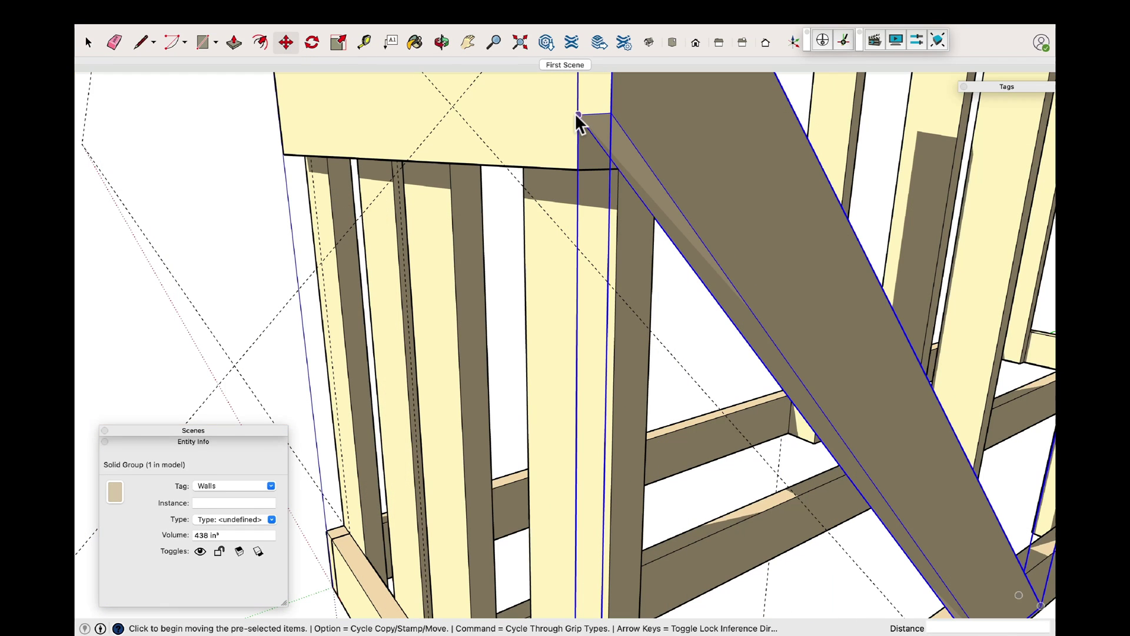
{"action": "left_click", "coordinate": [578, 111]}
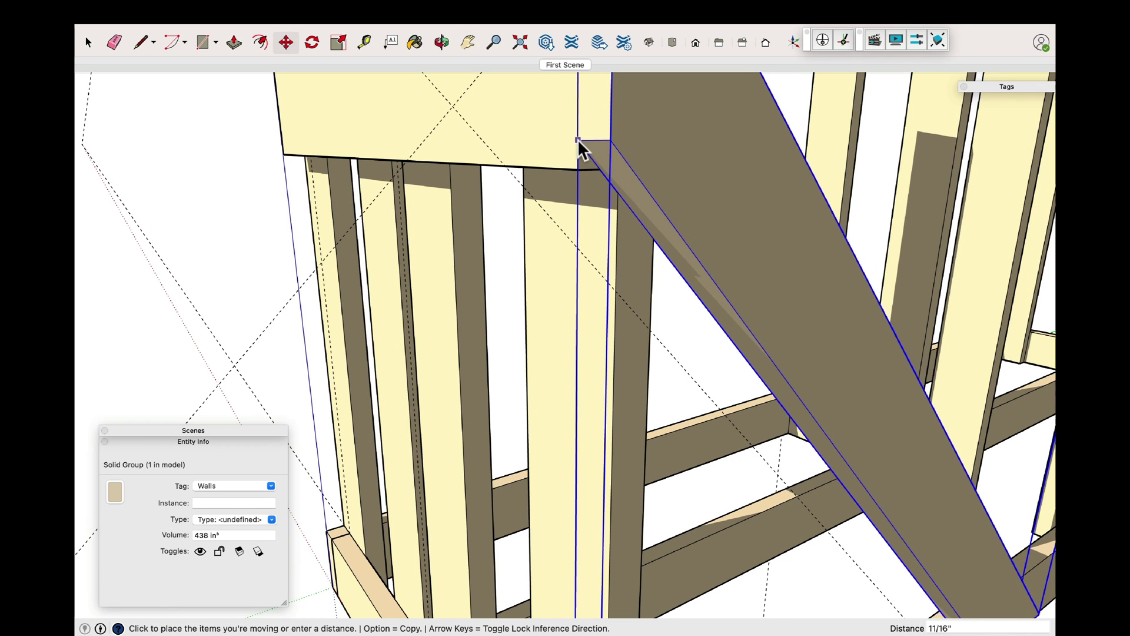
{"action": "left_click", "coordinate": [578, 172]}
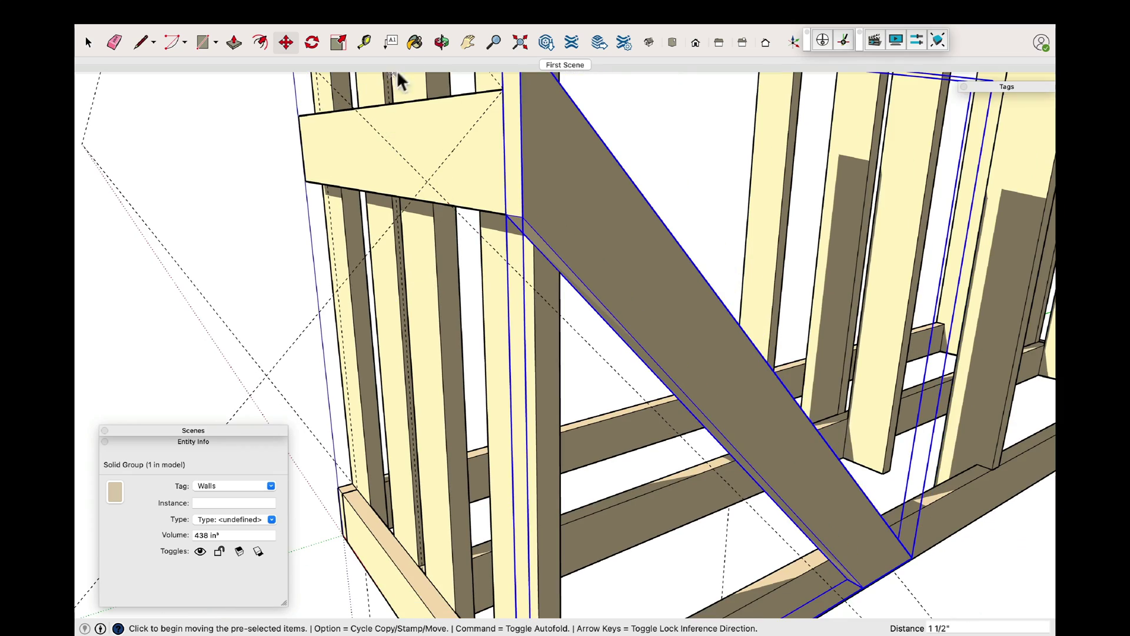
Measure from the cross board's end beside the brace inward along its top face
{"action": "key", "text": "o"}
{"action": "left_click_drag", "start_coordinate": [451, 127], "coordinate": [903, 189]}
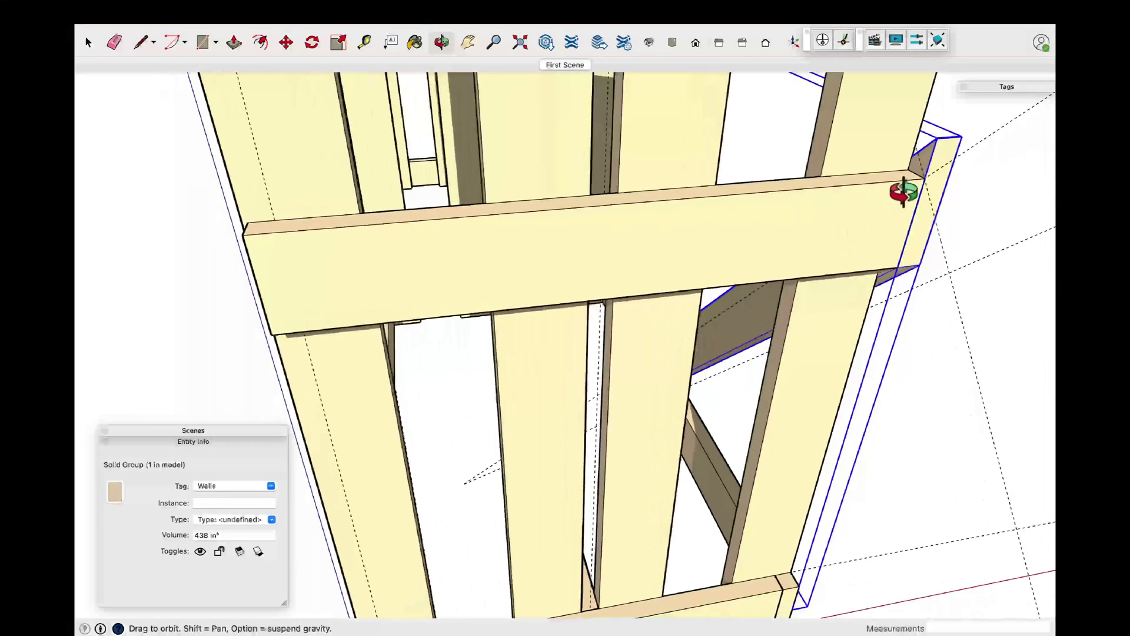
{"action": "scroll", "coordinate": [903, 191], "scroll_direction": "up", "scroll_amount": 3}
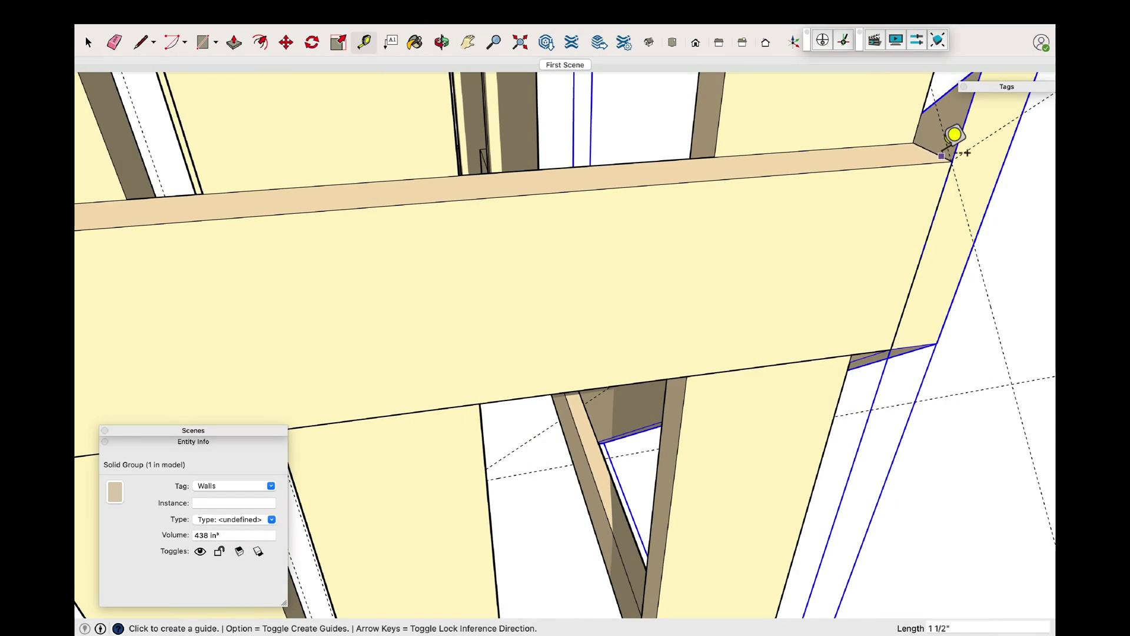
{"action": "left_click", "coordinate": [943, 156]}
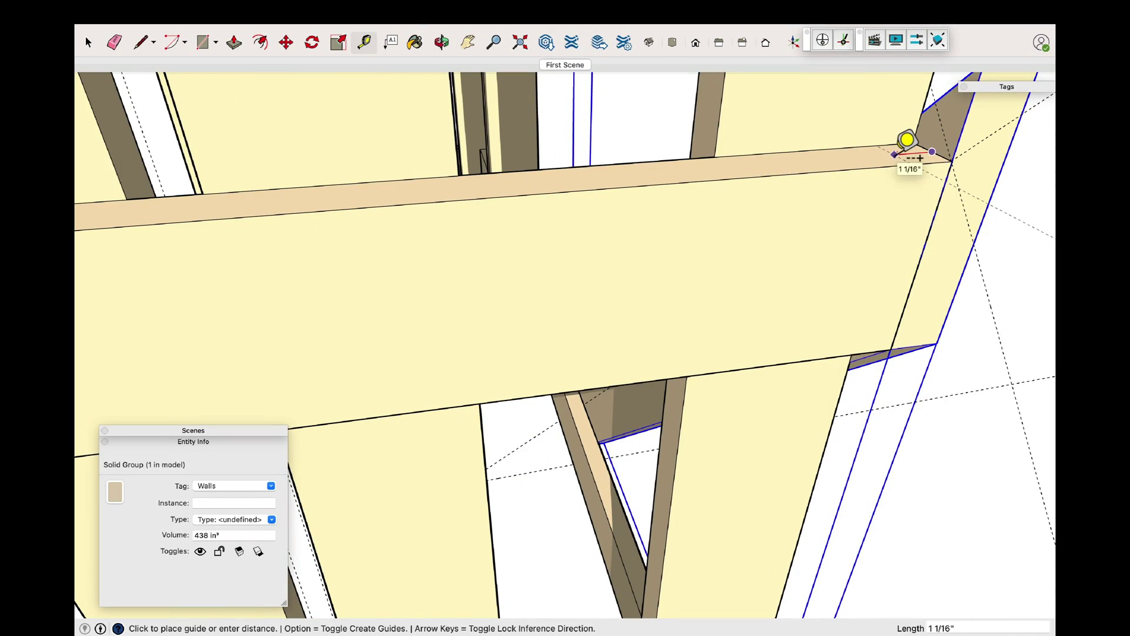
{"action": "left_click", "coordinate": [897, 156]}
{"action": "left_click", "coordinate": [89, 43]}
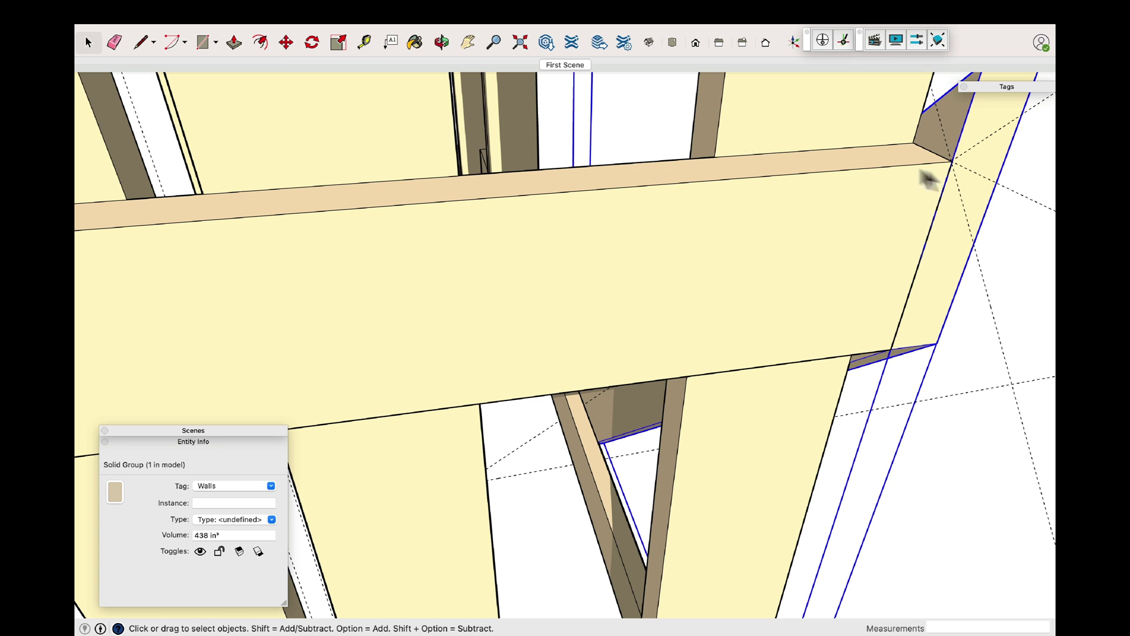
Clear the vertical slat nearest the brace from view to expose the brace's inner face
{"action": "left_click", "coordinate": [889, 124]}
{"action": "right_click", "coordinate": [876, 94]}
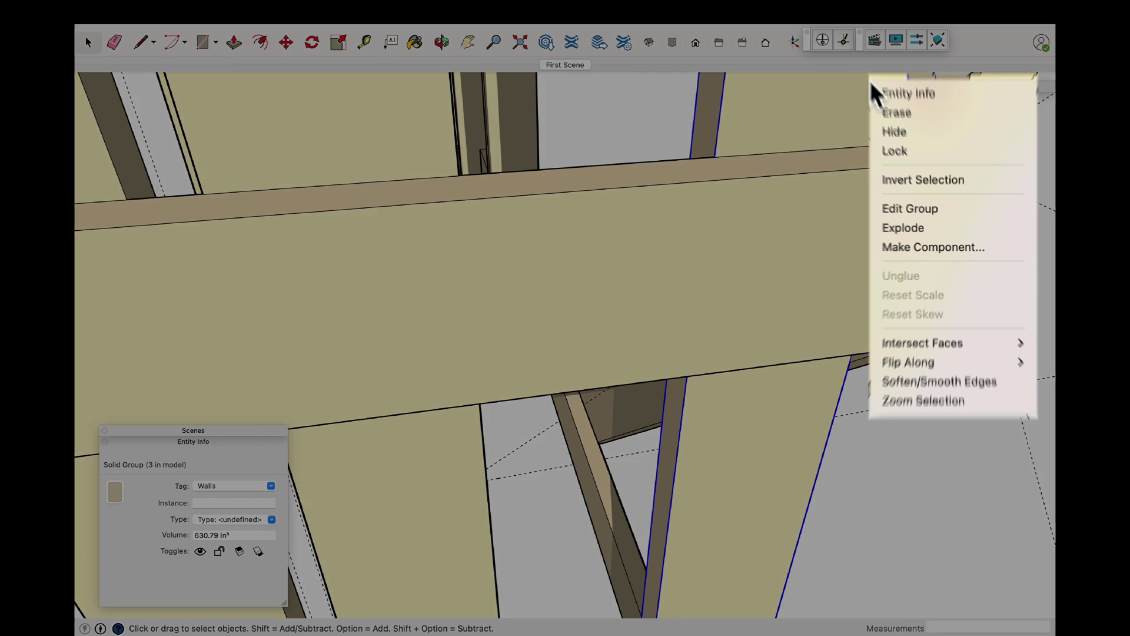
{"action": "left_click", "coordinate": [917, 116]}
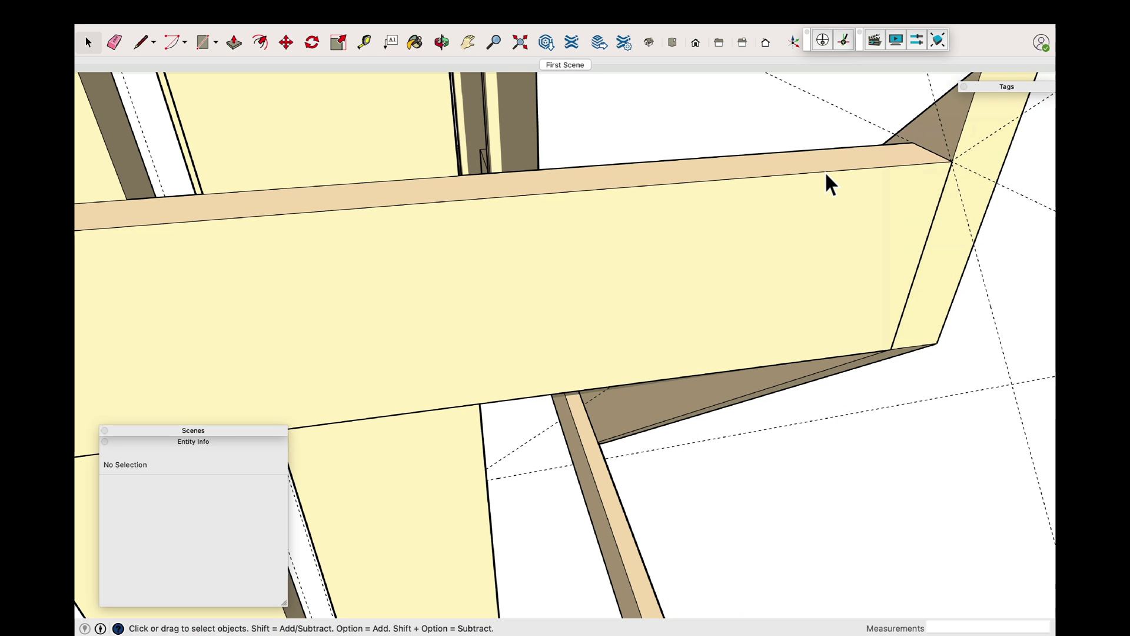
Open the diagonal brace's group and draw a line across its inner face level with the cross board's top edge
{"action": "double_click", "coordinate": [984, 114]}
{"action": "left_click", "coordinate": [144, 44]}
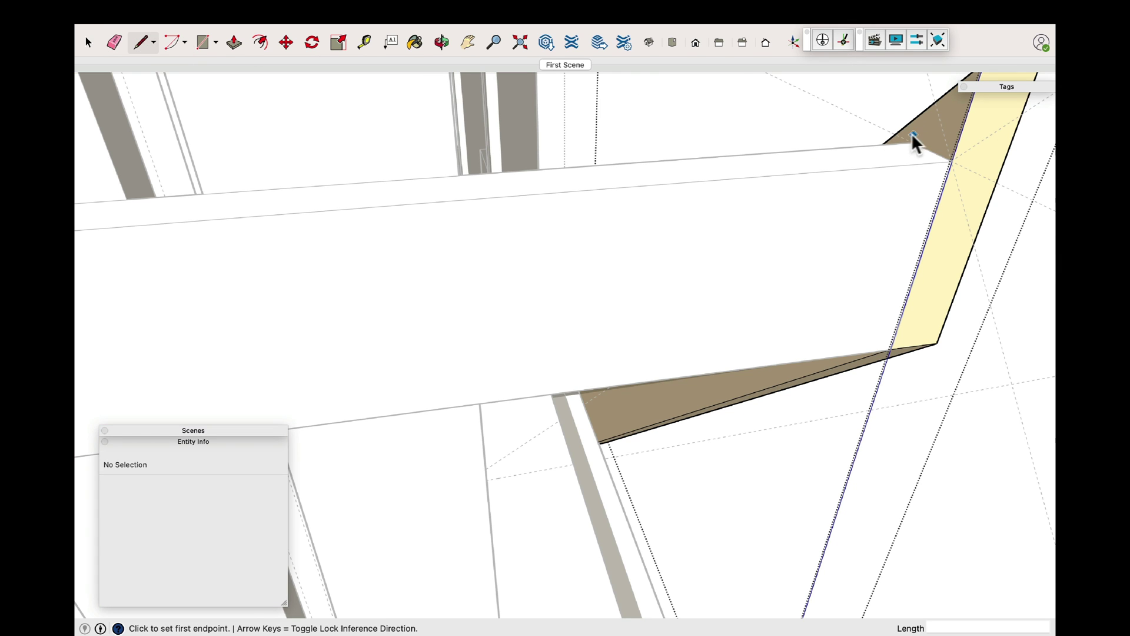
{"action": "left_click", "coordinate": [895, 134]}
{"action": "left_click", "coordinate": [952, 160]}
{"action": "key", "text": "space"}
Push the brace face above the line through its 1 1/2" thickness to cut the top off at the cross board's height
{"action": "left_click", "coordinate": [957, 115]}
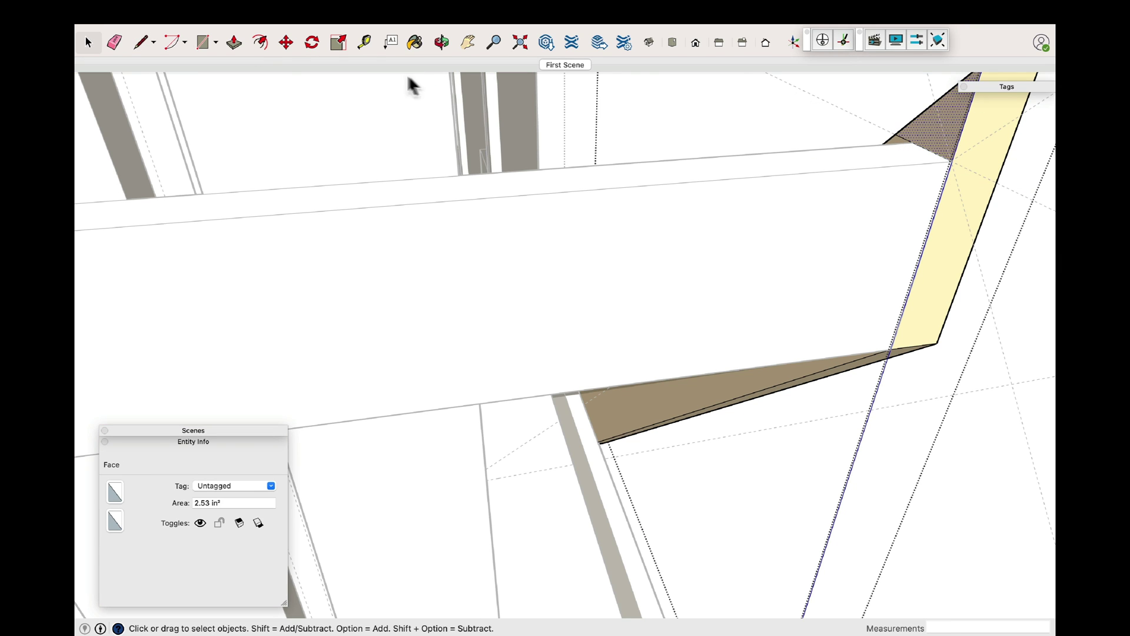
{"action": "left_click", "coordinate": [234, 44]}
{"action": "left_click", "coordinate": [935, 132]}
{"action": "left_click", "coordinate": [1037, 140]}
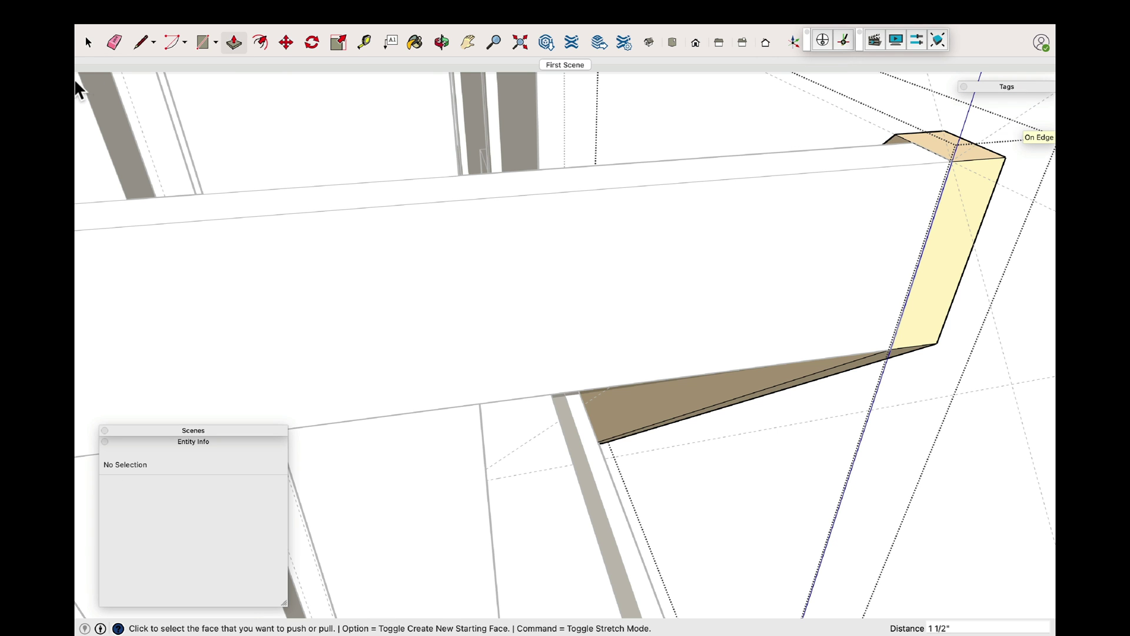
{"action": "key", "text": "space"}
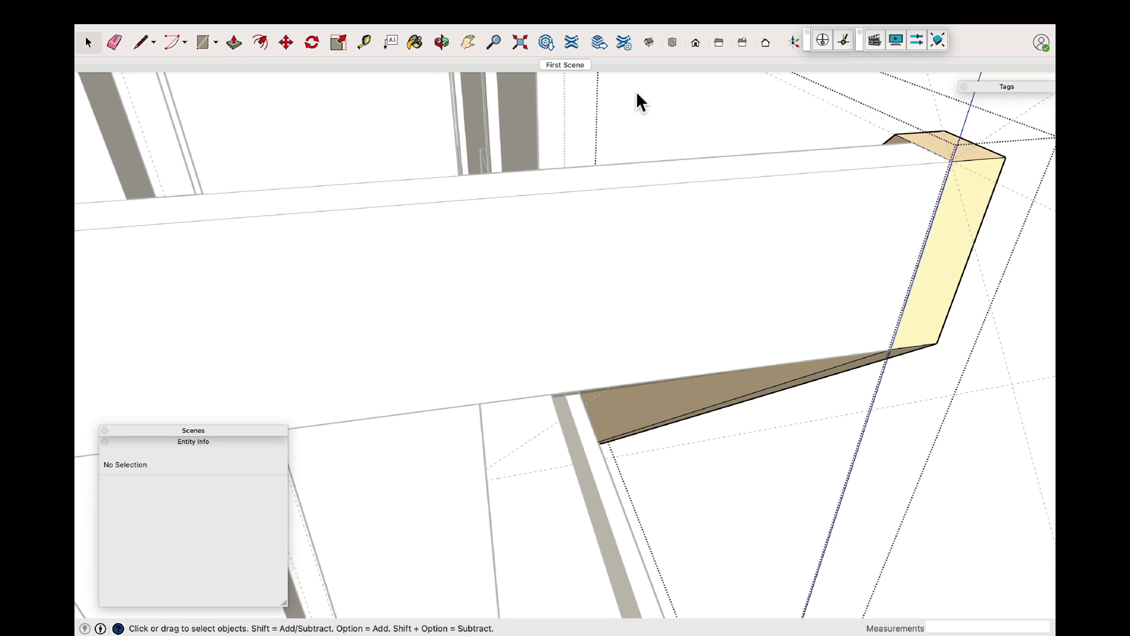
Close the diagonal brace's group and unhide all hidden parts of the model
{"action": "left_click", "coordinate": [382, 111]}
{"action": "mouse_move", "coordinate": [244, 16]}
{"action": "left_click", "coordinate": [197, 12]}
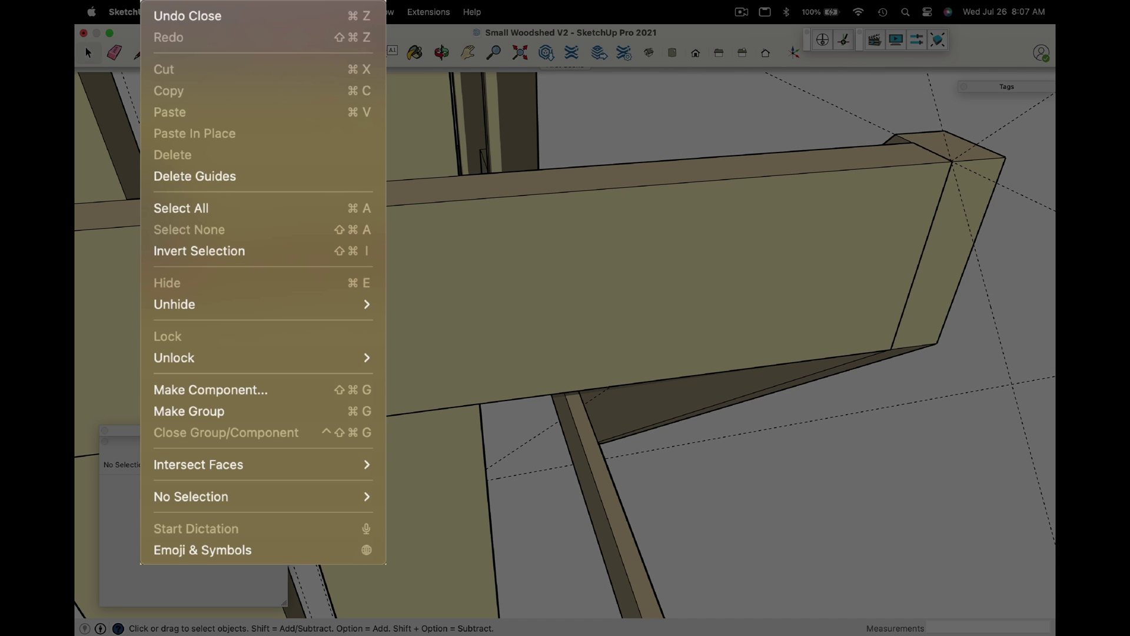
{"action": "mouse_move", "coordinate": [224, 228]}
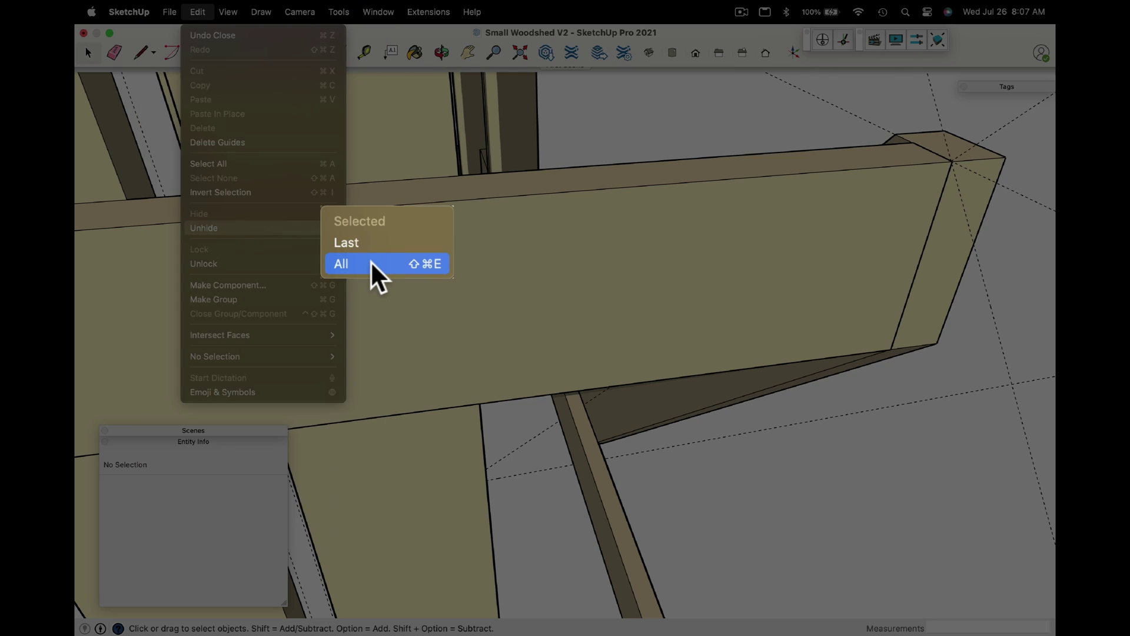
{"action": "left_click", "coordinate": [369, 262]}
Extend the brace's lower end face about 3 3/16" along its slope to meet the base board's bottom edge
{"action": "middle_click_drag", "start_coordinate": [371, 171], "coordinate": [721, 184]}
{"action": "scroll", "coordinate": [807, 356], "scroll_direction": "up", "scroll_amount": 6}
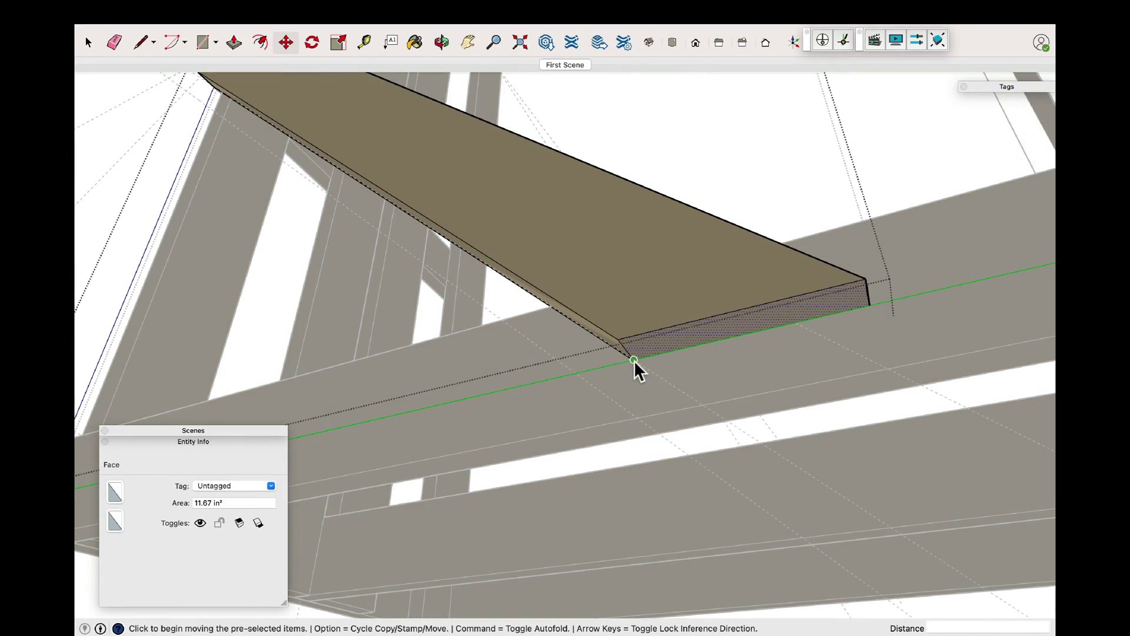
{"action": "left_click", "coordinate": [634, 359]}
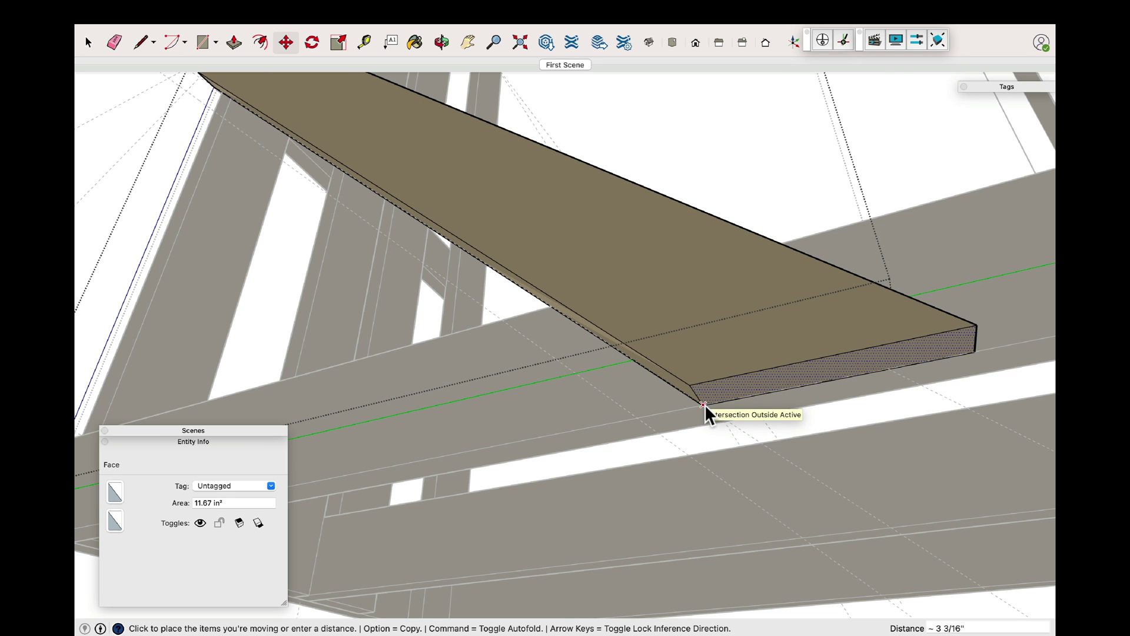
{"action": "left_click", "coordinate": [705, 404]}
{"action": "left_click", "coordinate": [88, 41]}
{"action": "left_click", "coordinate": [104, 81]}
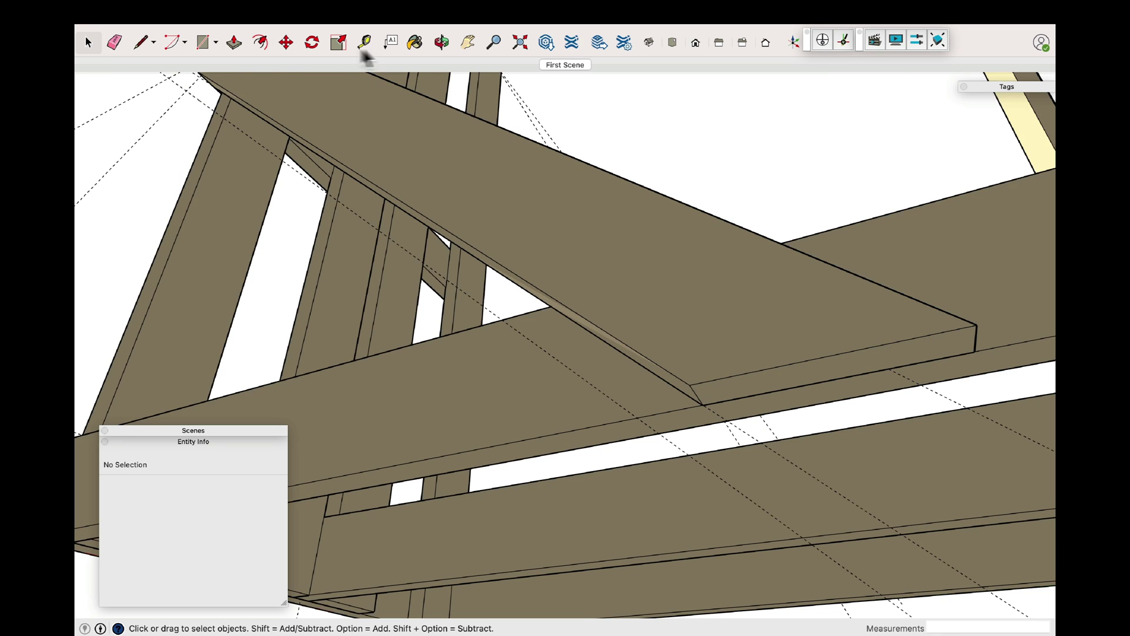
Draw a 5.5" by 1.5" rectangle on the base board's face, starting at the bottom corner beside the vertical slat
{"action": "scroll", "coordinate": [563, 172], "scroll_direction": "down", "scroll_amount": 5}
{"action": "left_click", "coordinate": [445, 43]}
{"action": "left_click_drag", "start_coordinate": [595, 159], "coordinate": [745, 371]}
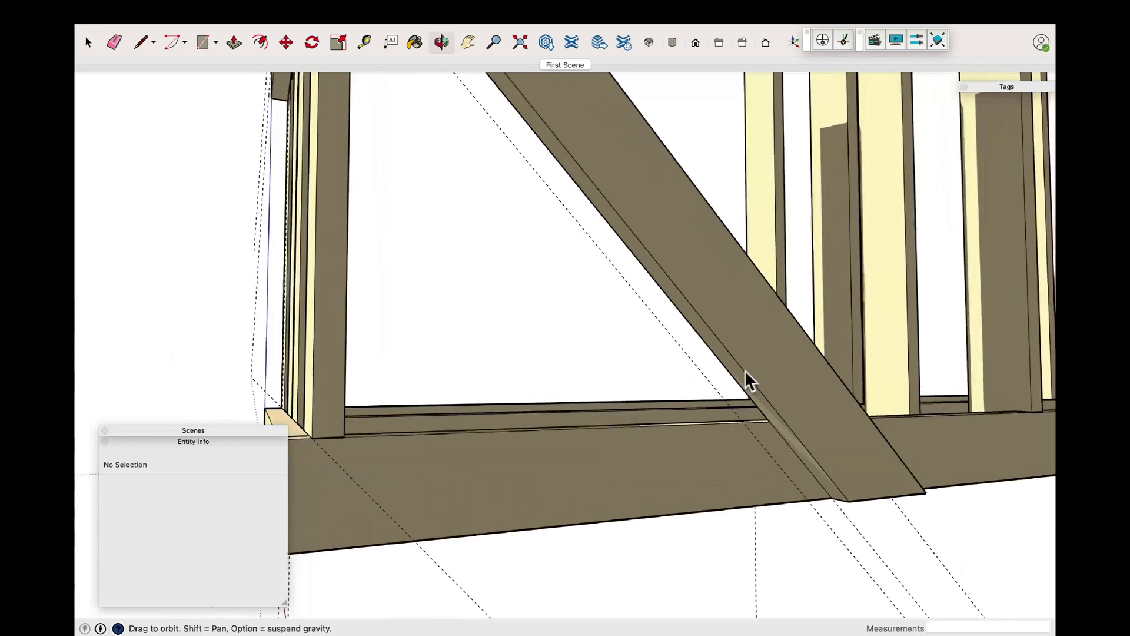
{"action": "scroll", "coordinate": [746, 371], "scroll_direction": "down", "scroll_amount": 5}
{"action": "left_click_drag", "start_coordinate": [706, 323], "coordinate": [877, 375]}
{"action": "scroll", "coordinate": [726, 326], "scroll_direction": "up", "scroll_amount": 5}
{"action": "left_click_drag", "start_coordinate": [725, 326], "coordinate": [513, 77]}
{"action": "scroll", "coordinate": [307, 335], "scroll_direction": "up", "scroll_amount": 5}
{"action": "left_click", "coordinate": [203, 42]}
{"action": "scroll", "coordinate": [499, 330], "scroll_direction": "up", "scroll_amount": 3}
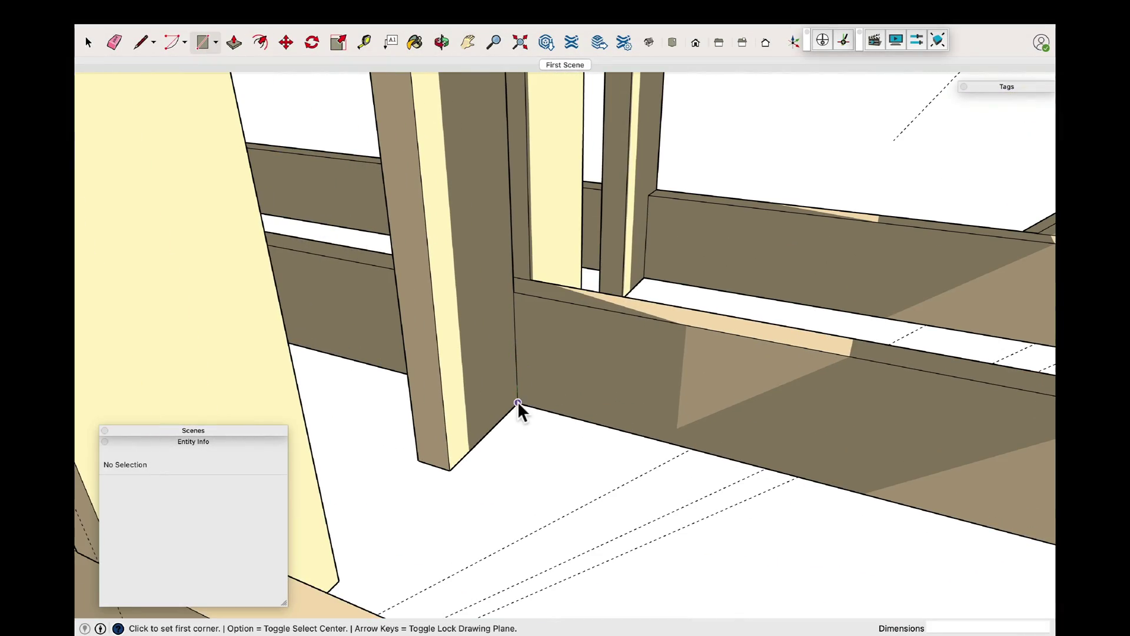
{"action": "left_click", "coordinate": [518, 403]}
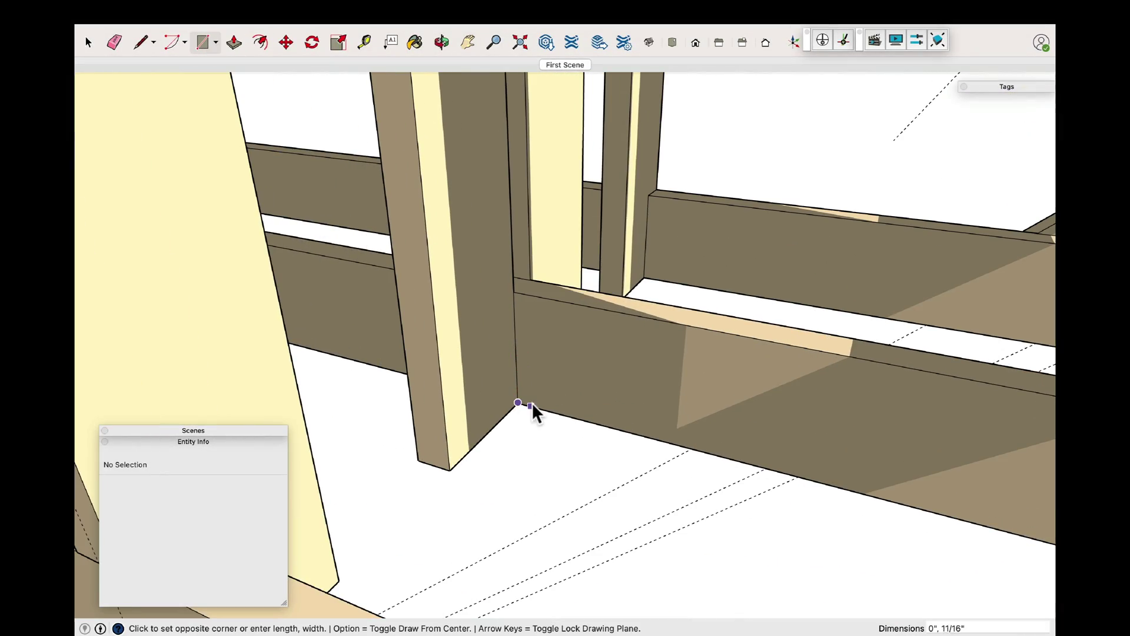
{"action": "left_click", "coordinate": [546, 297]}
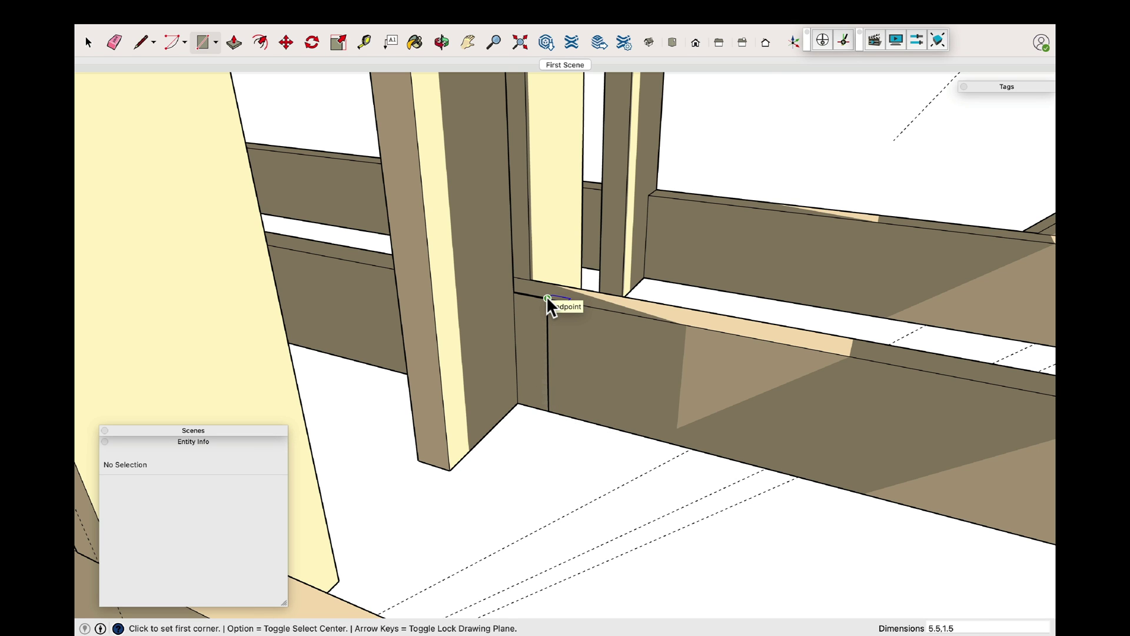
Pull the rectangle across to the opposite base board as a crosspiece and make it a group
{"action": "left_click", "coordinate": [87, 51]}
{"action": "left_click", "coordinate": [234, 52]}
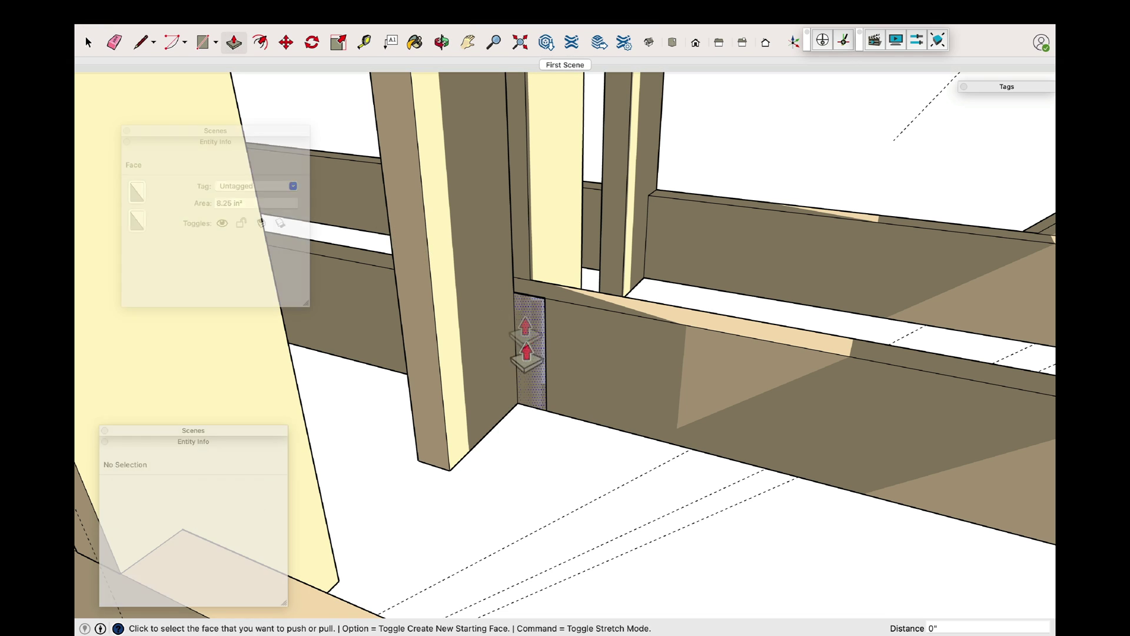
{"action": "left_click", "coordinate": [530, 348]}
{"action": "left_click", "coordinate": [174, 545]}
{"action": "left_click", "coordinate": [88, 42]}
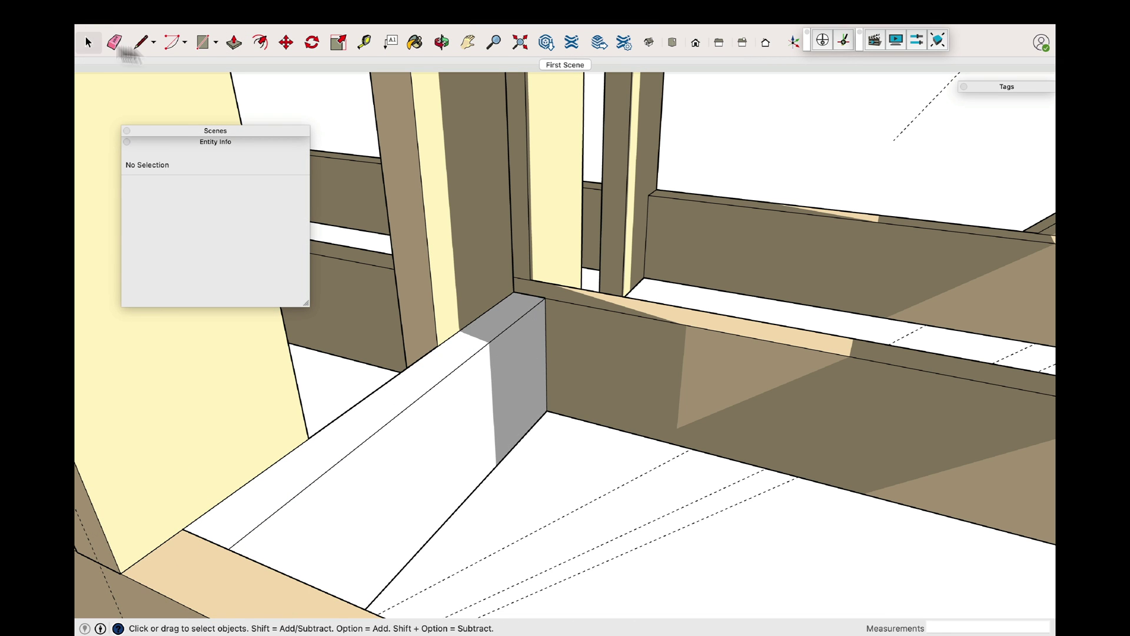
{"action": "triple_click", "coordinate": [415, 438]}
{"action": "right_click", "coordinate": [418, 434]}
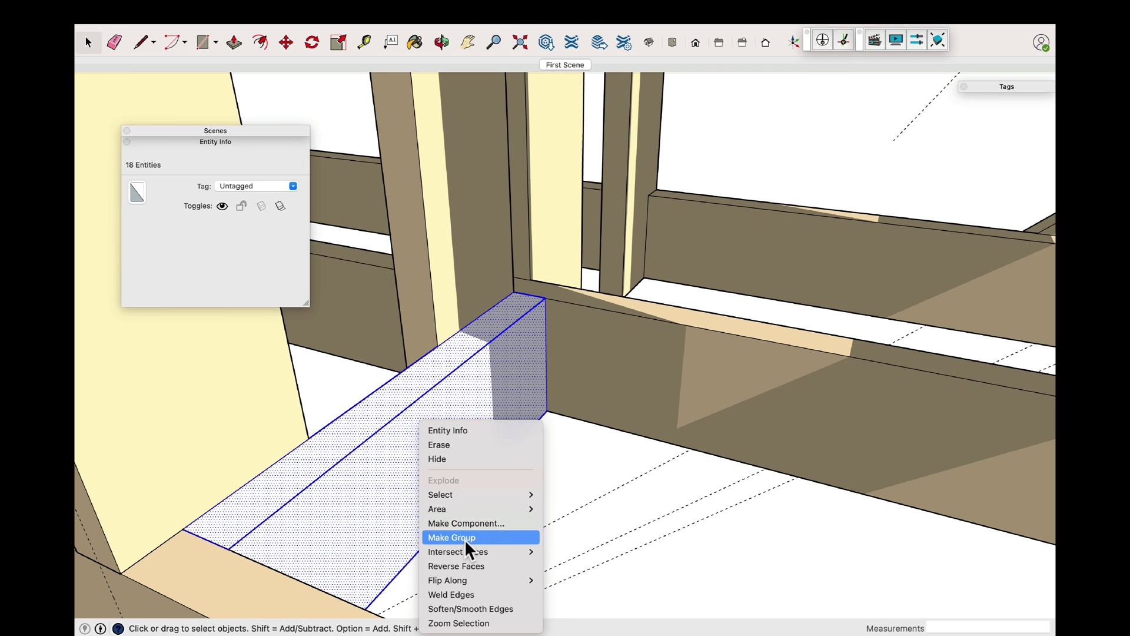
{"action": "left_click", "coordinate": [464, 537]}
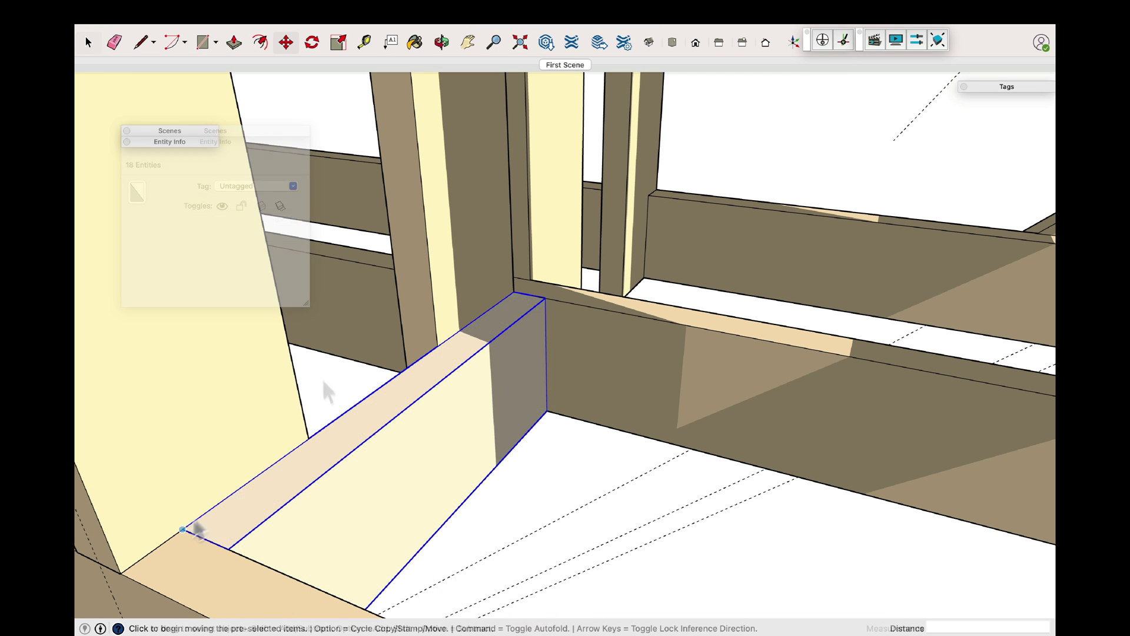
Copy the crosspiece into the adjoining bay of the base and shift the copy about 3 1/8" along the boards, clear of the slats
{"action": "left_click", "coordinate": [183, 529]}
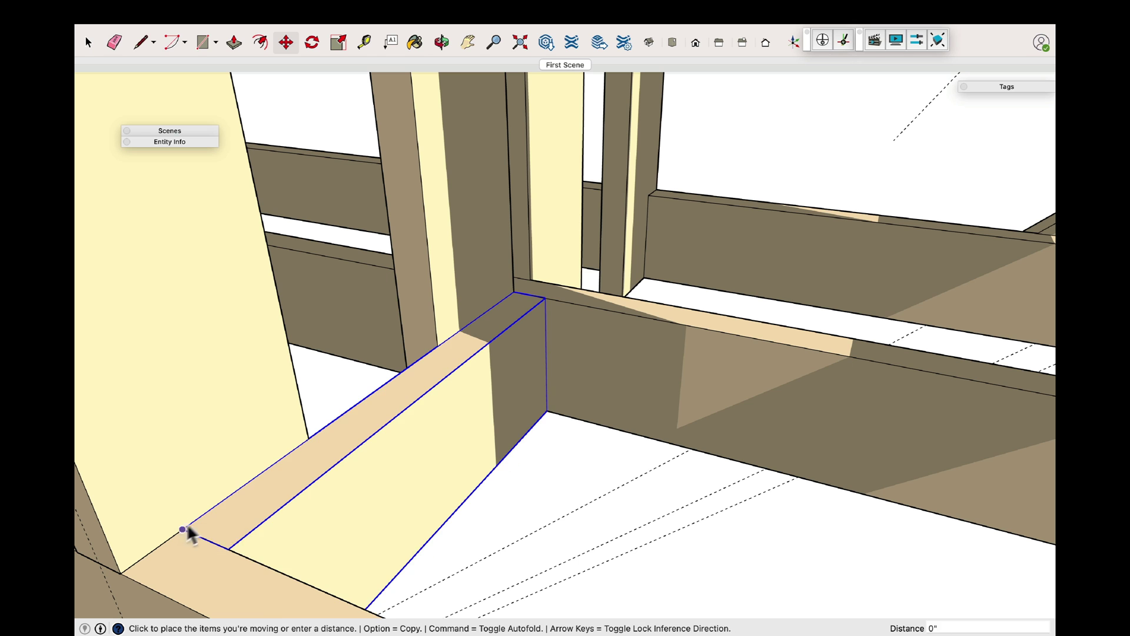
{"action": "key", "text": "alt"}
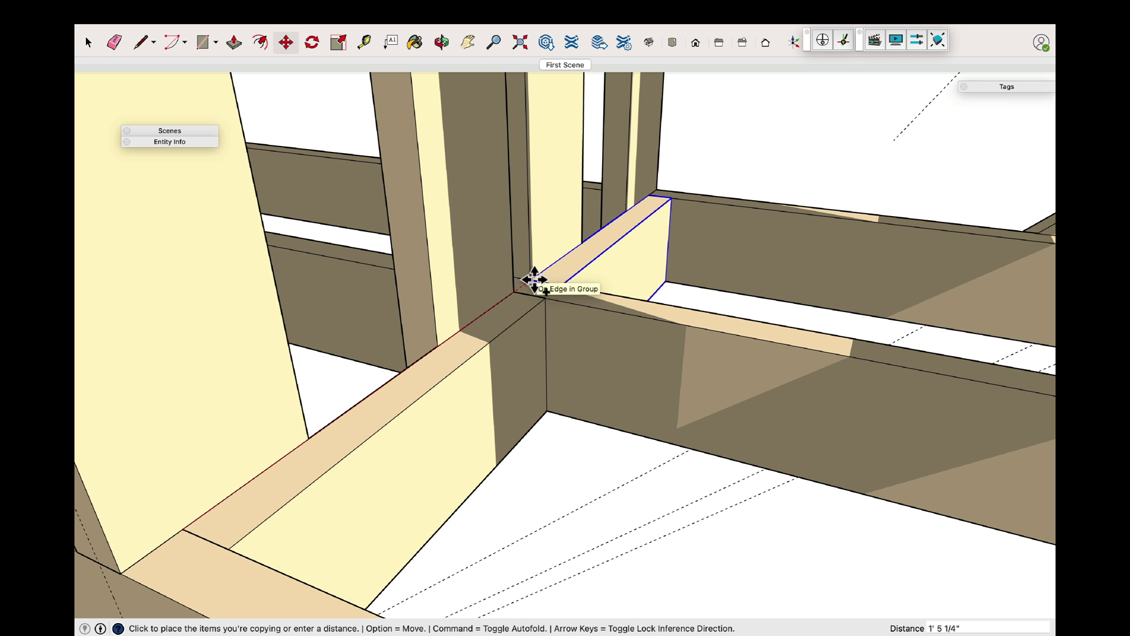
{"action": "left_click", "coordinate": [534, 280]}
{"action": "left_click", "coordinate": [441, 43]}
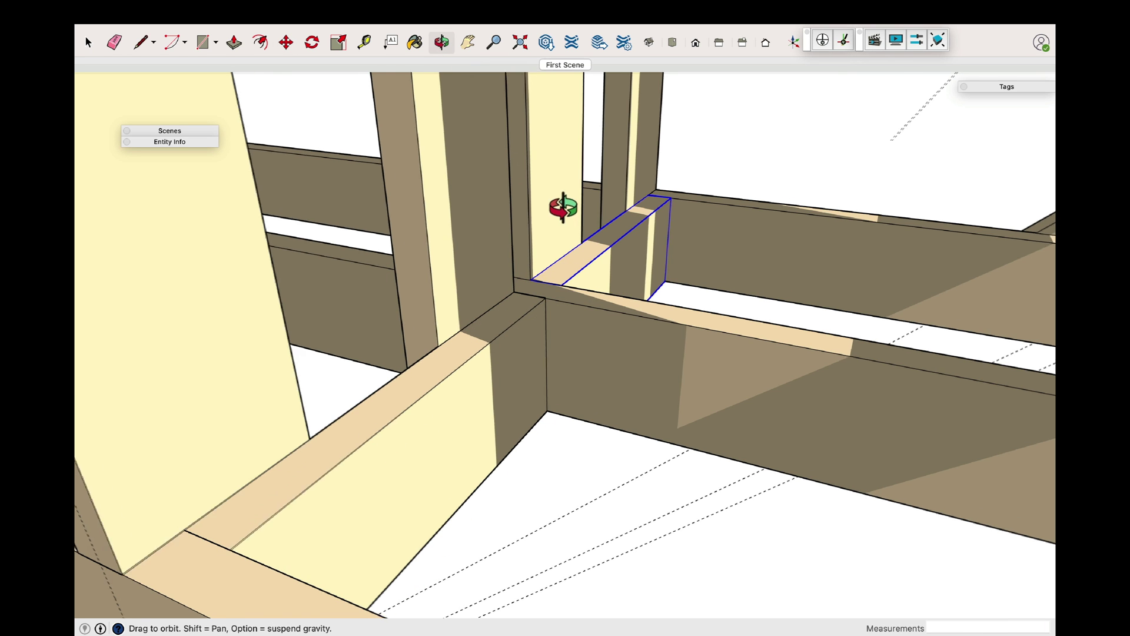
{"action": "left_click_drag", "start_coordinate": [560, 207], "coordinate": [1034, 345]}
{"action": "left_click", "coordinate": [286, 43]}
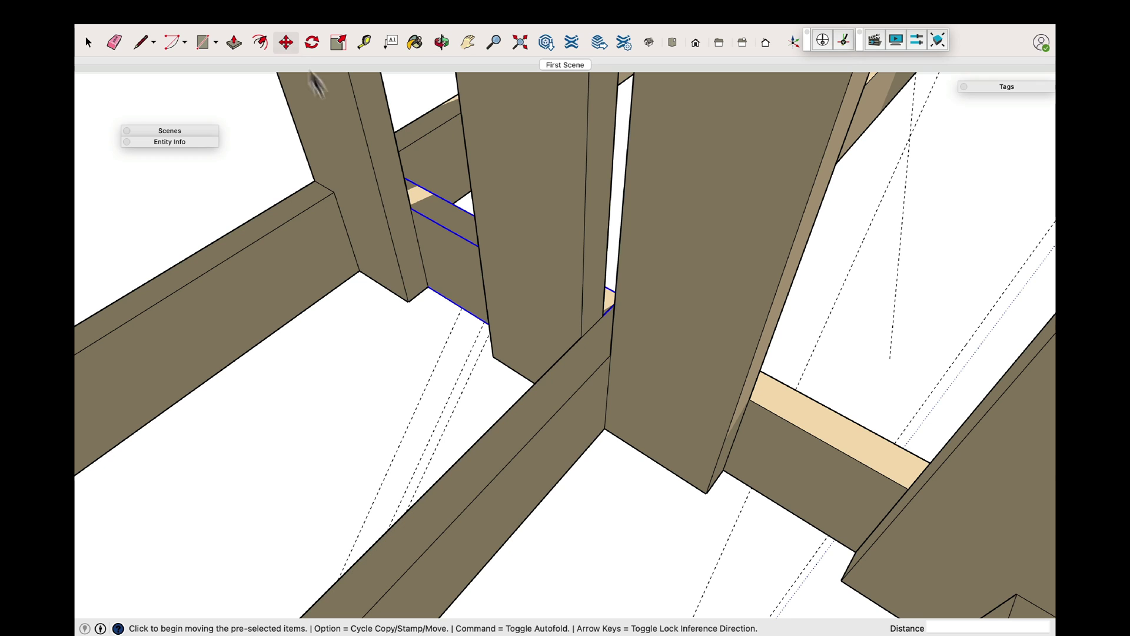
{"action": "left_click", "coordinate": [334, 192]}
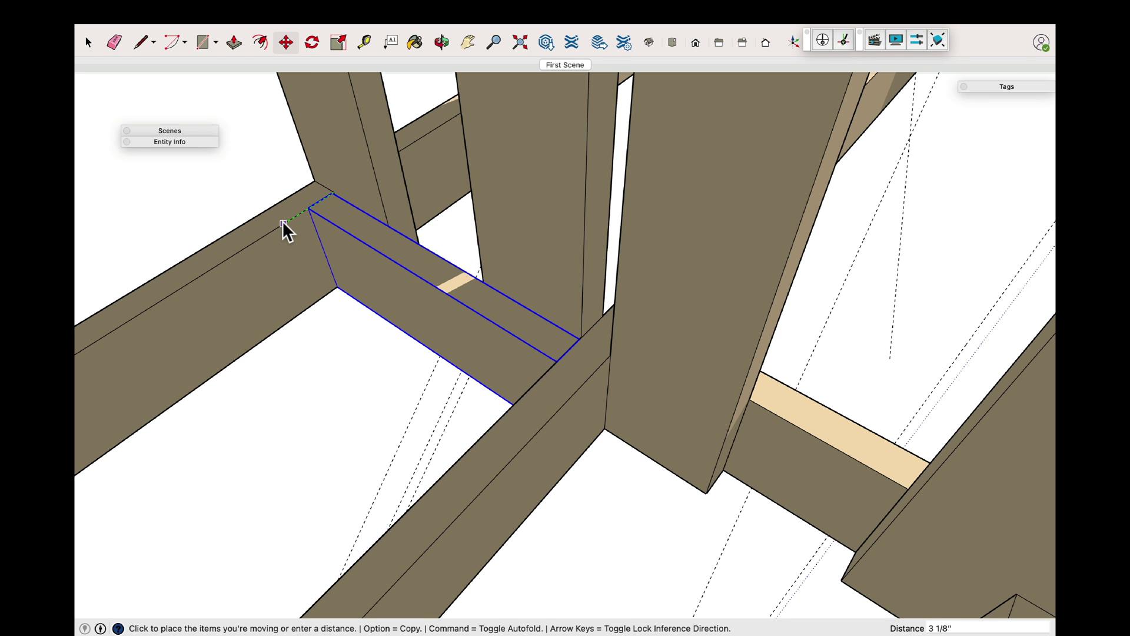
{"action": "left_click", "coordinate": [281, 221]}
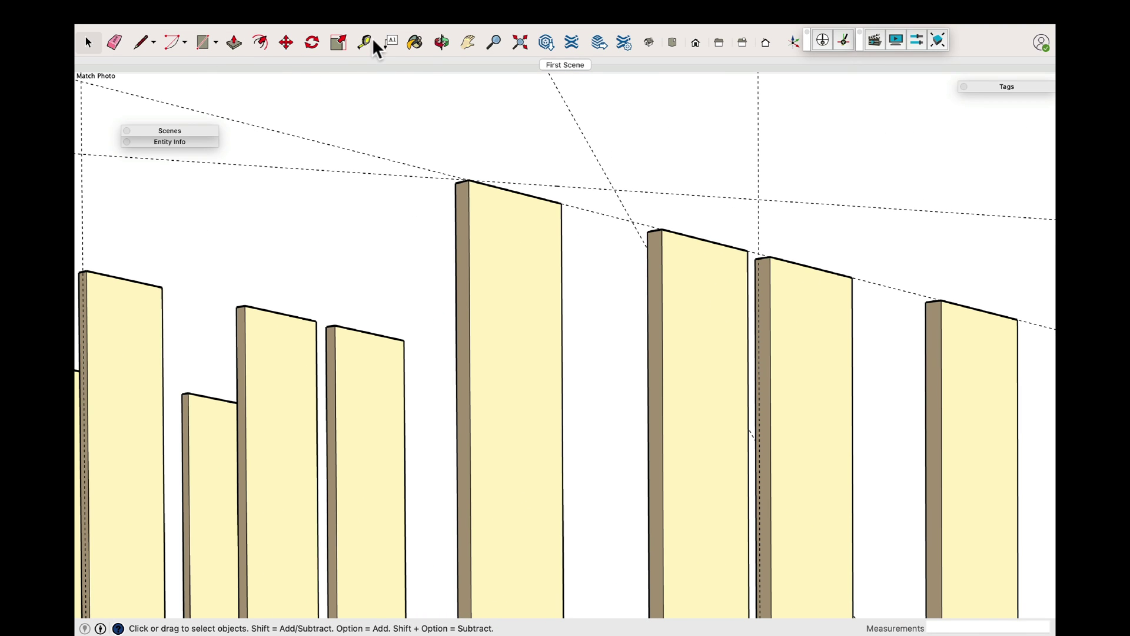
Place a guide line parallel to and below the sloping tops of the end wall's vertical slats
{"action": "left_click", "coordinate": [369, 40]}
{"action": "left_click", "coordinate": [544, 202]}
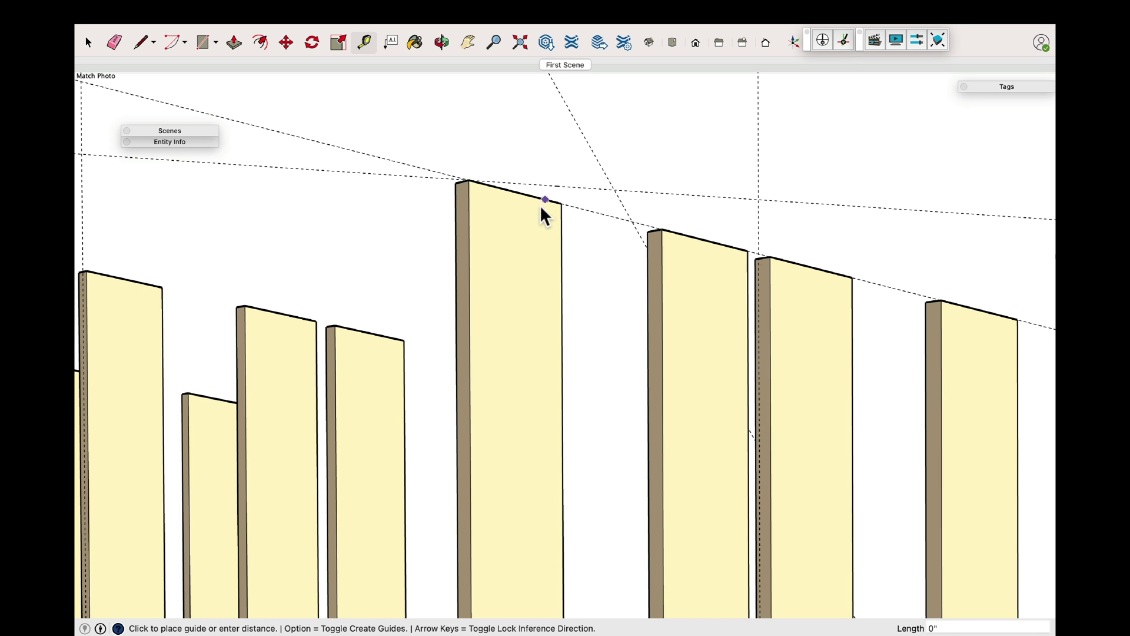
{"action": "left_click", "coordinate": [521, 270]}
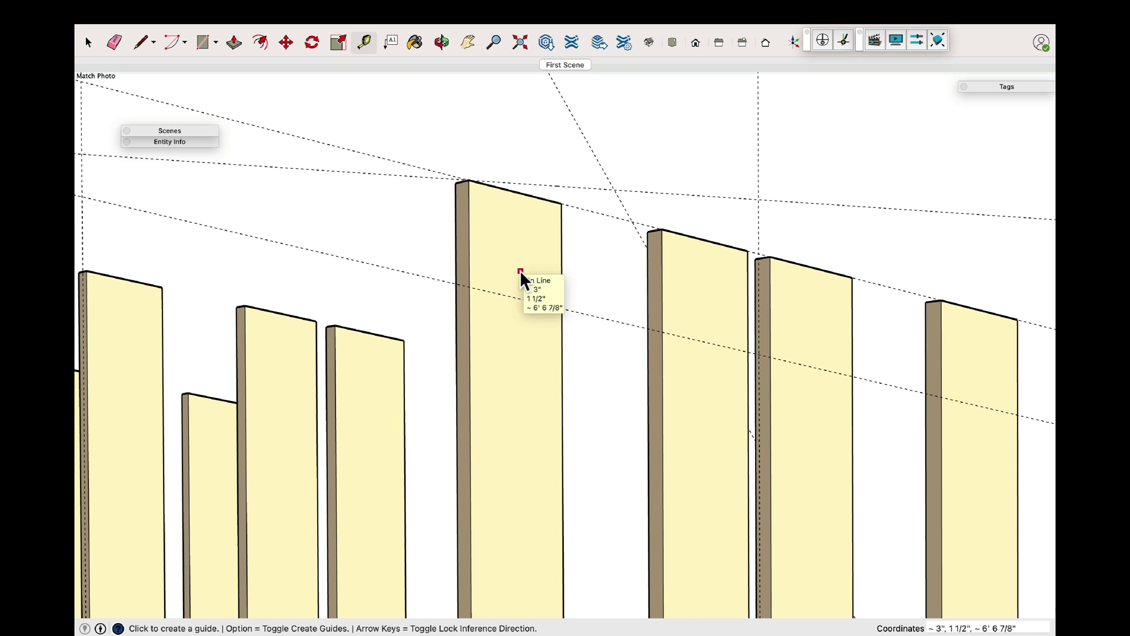
{"action": "scroll", "coordinate": [521, 270], "scroll_direction": "down", "scroll_amount": 4}
Outline a sloping board face across the end wall's slats, between their top edges and the parallel guide
{"action": "key", "text": "space"}
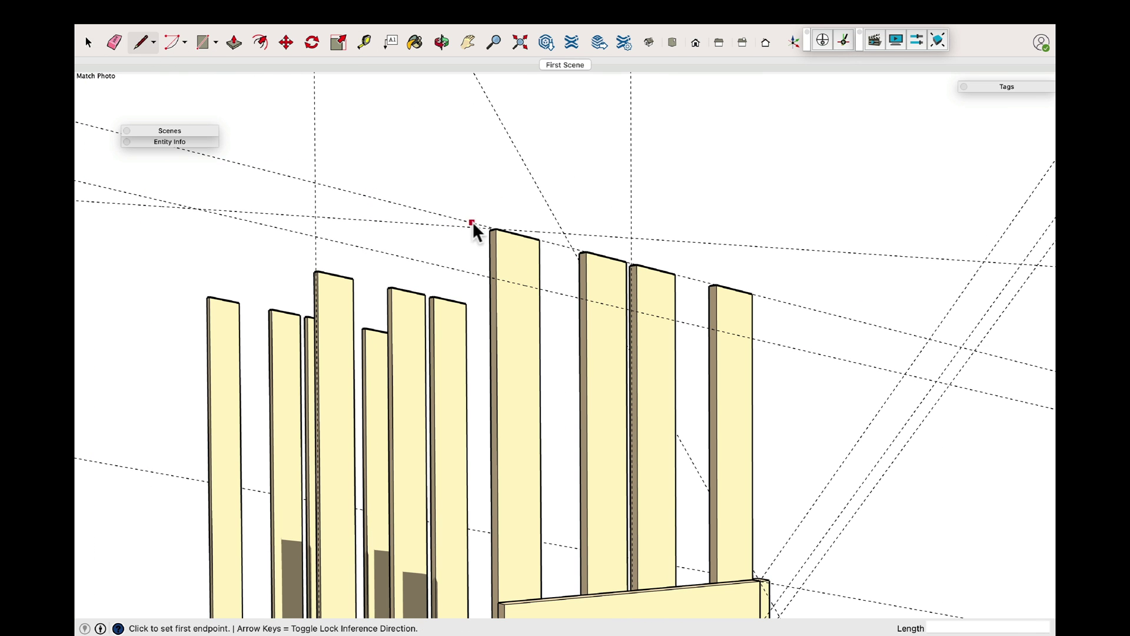
{"action": "left_click", "coordinate": [497, 228]}
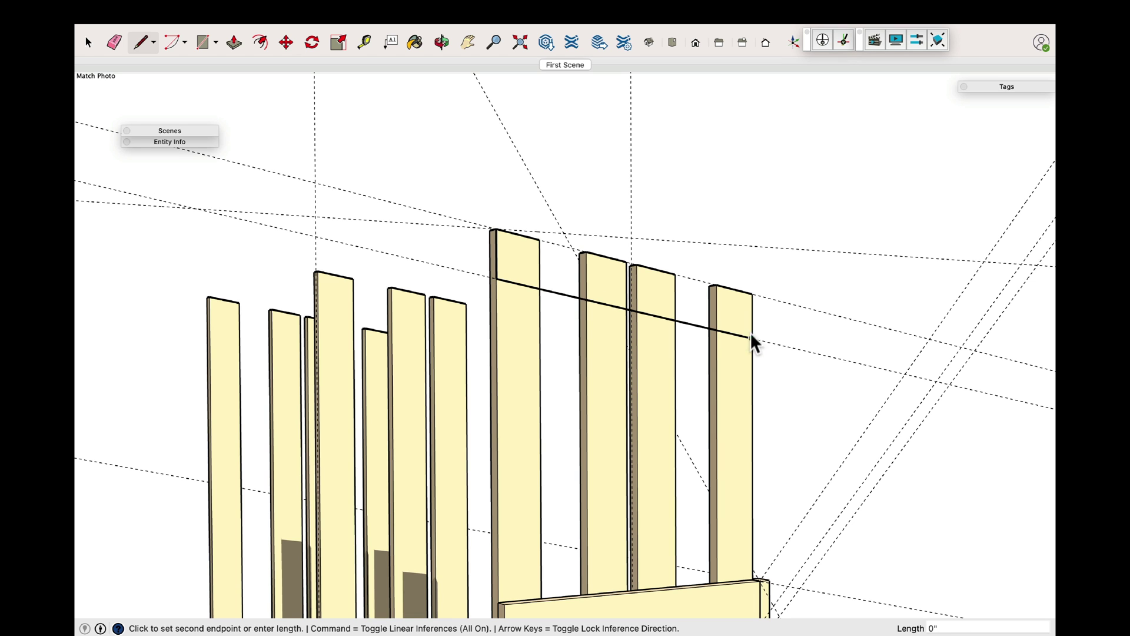
{"action": "left_click", "coordinate": [753, 293]}
{"action": "left_click", "coordinate": [495, 229]}
Pull the sloping face outward 0.75" to form the rafter board
{"action": "key", "text": "space"}
{"action": "left_click", "coordinate": [494, 264]}
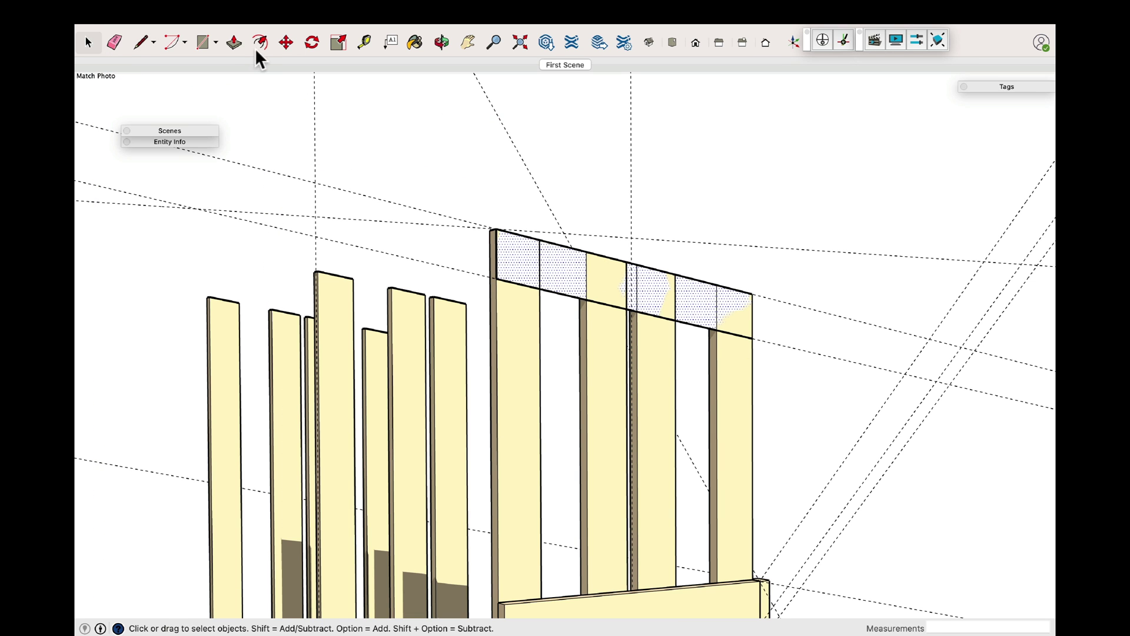
{"action": "left_click", "coordinate": [234, 43]}
{"action": "left_click", "coordinate": [559, 272]}
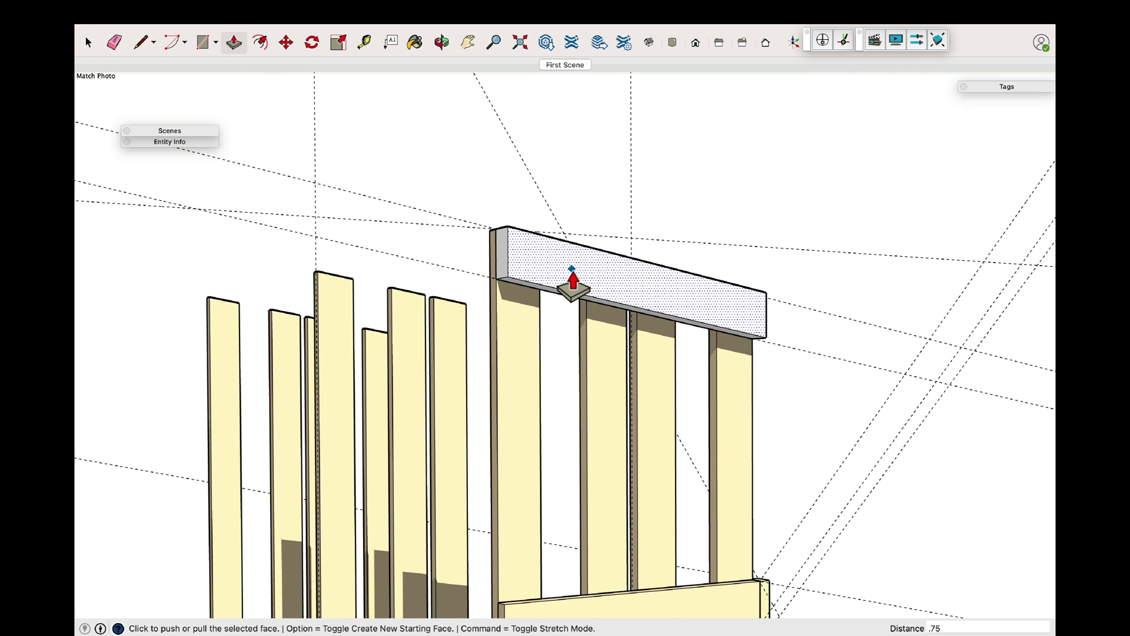
{"action": "key", "text": "Return"}
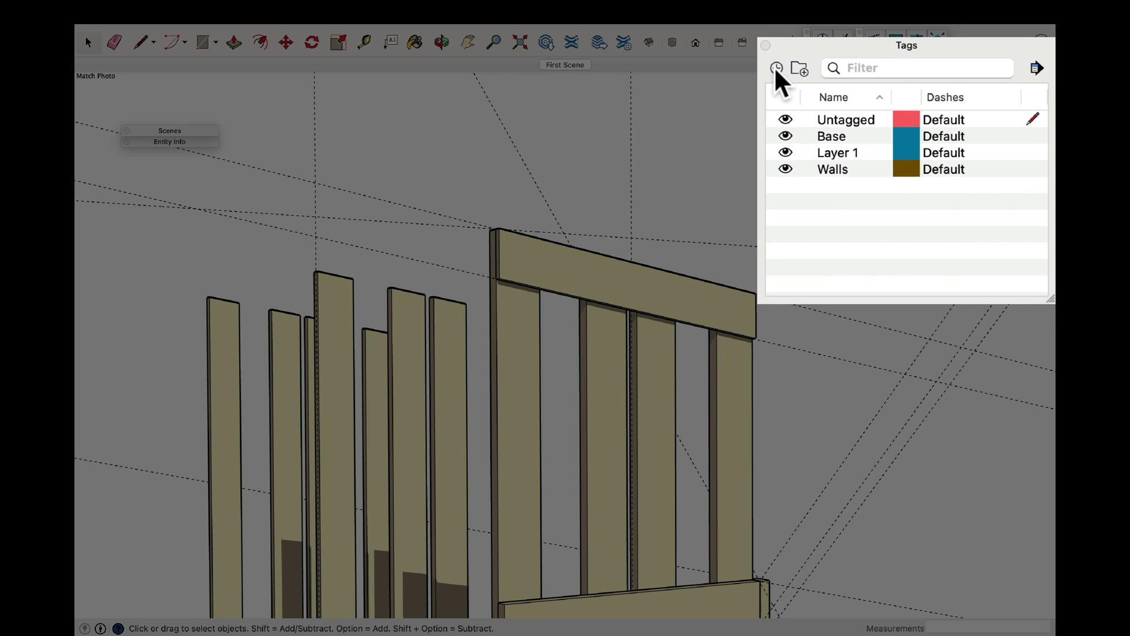
Create a tag named Rafters and assign the sloping board's group to it
{"action": "left_click", "coordinate": [776, 68]}
{"action": "type", "text": "R"}
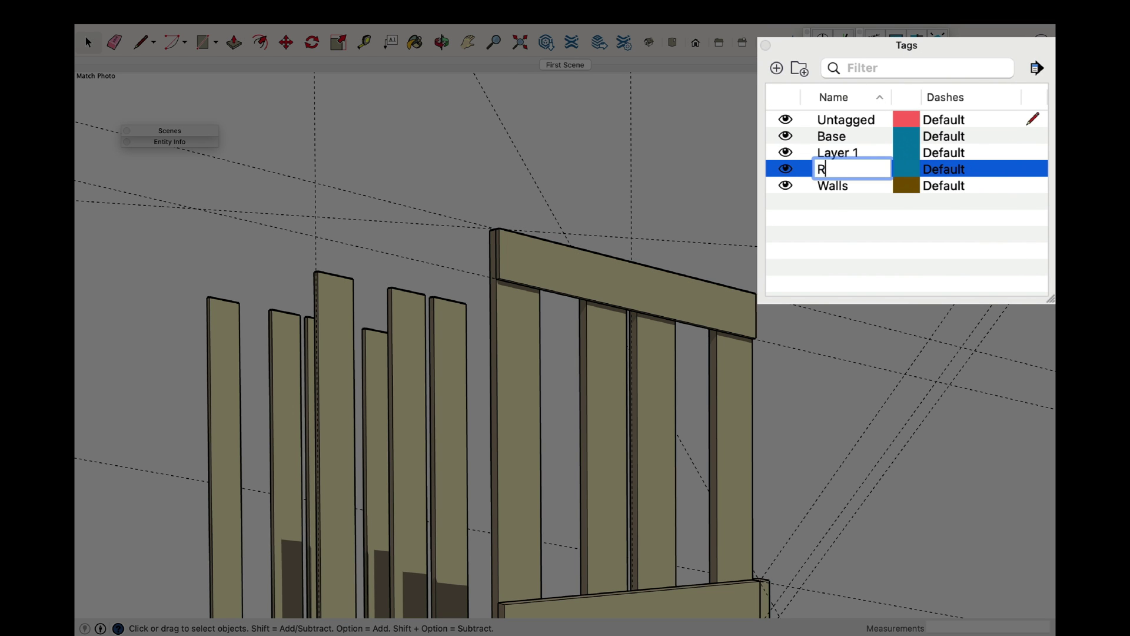
{"action": "type", "text": "afters"}
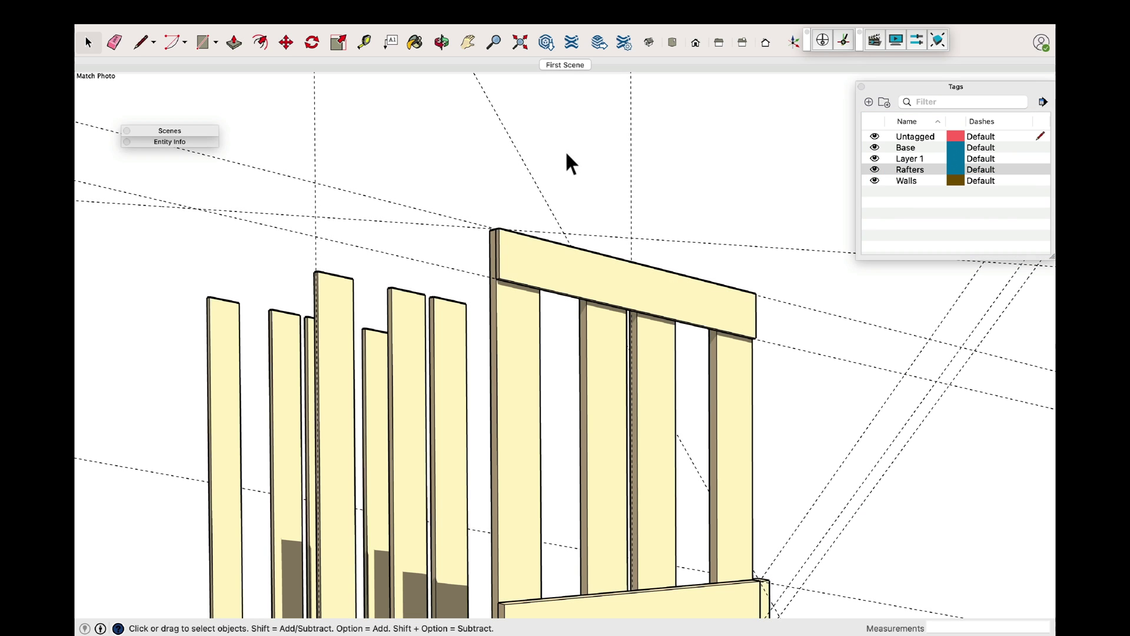
{"action": "left_click", "coordinate": [587, 275]}
{"action": "left_click", "coordinate": [145, 143]}
{"action": "left_click", "coordinate": [330, 168]}
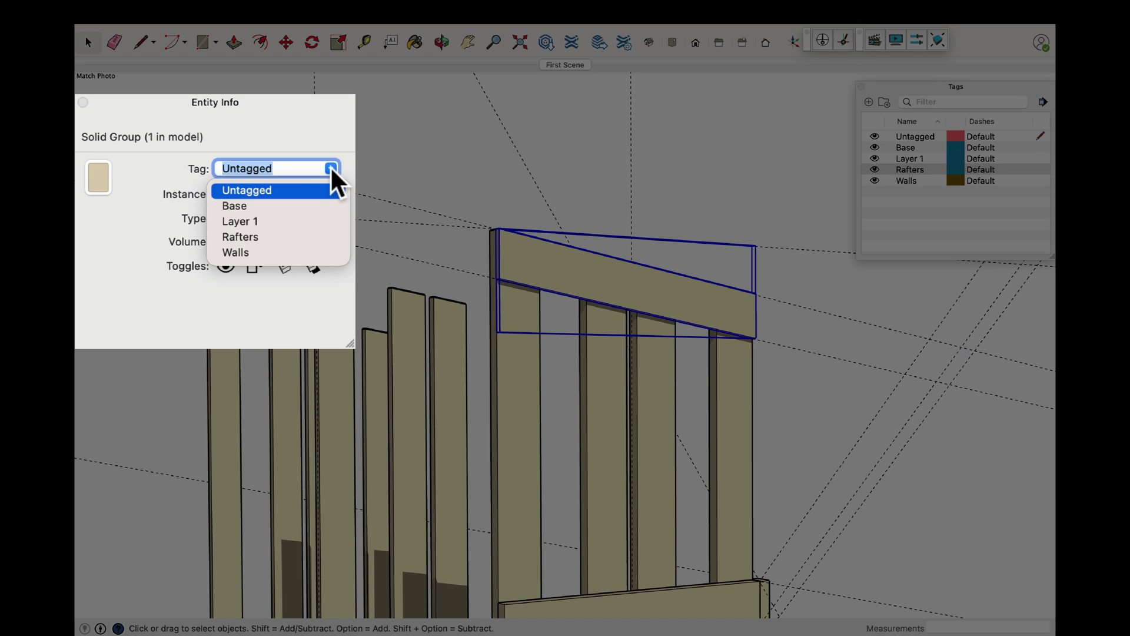
{"action": "left_click", "coordinate": [259, 235]}
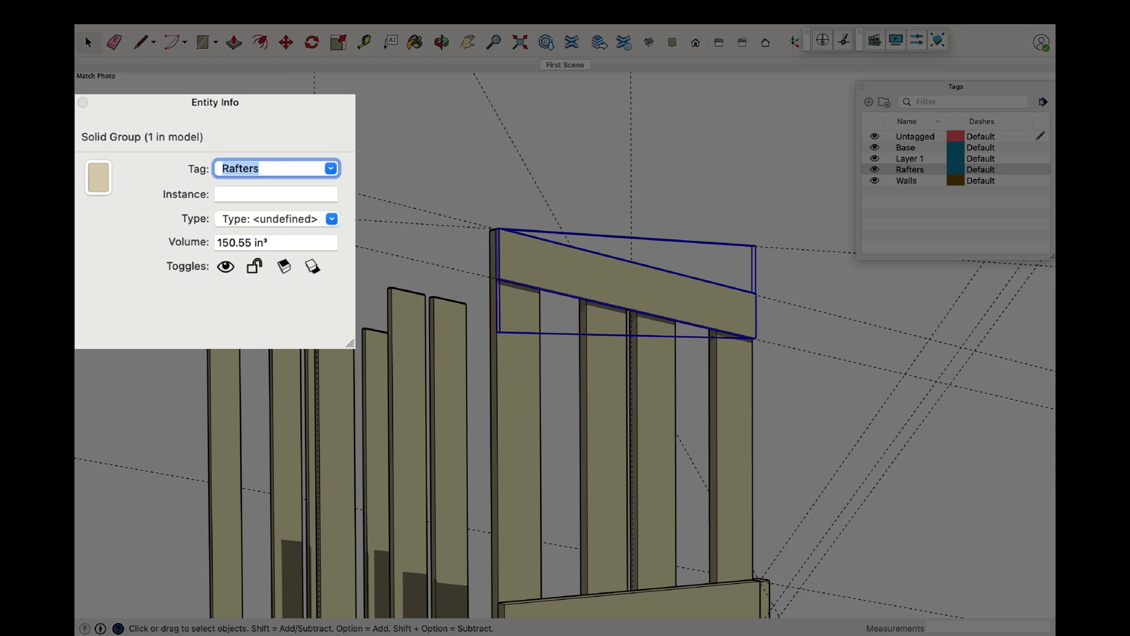
{"action": "left_click", "coordinate": [148, 140]}
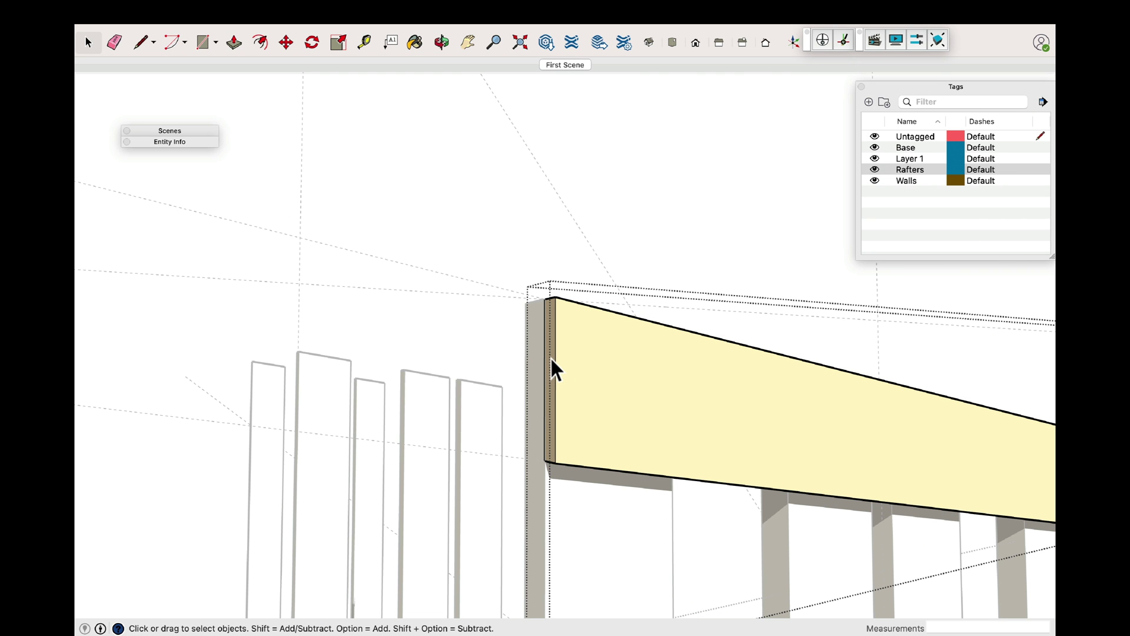
Extend the rafter's high end outward along its slope by moving its end face 14"
{"action": "key", "text": "m"}
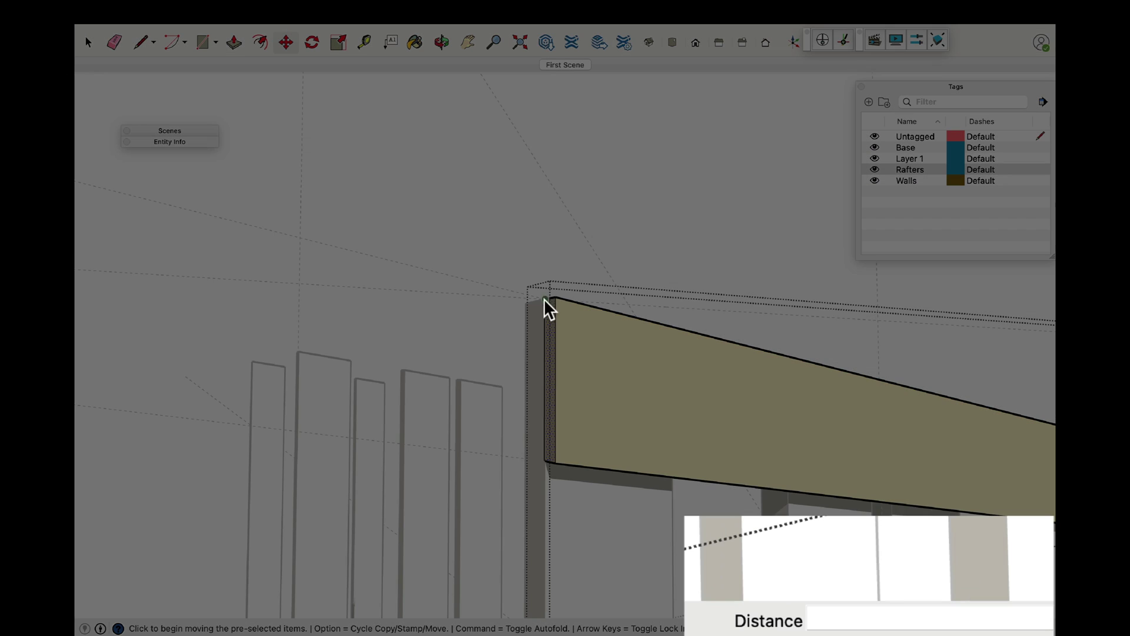
{"action": "left_click", "coordinate": [545, 298]}
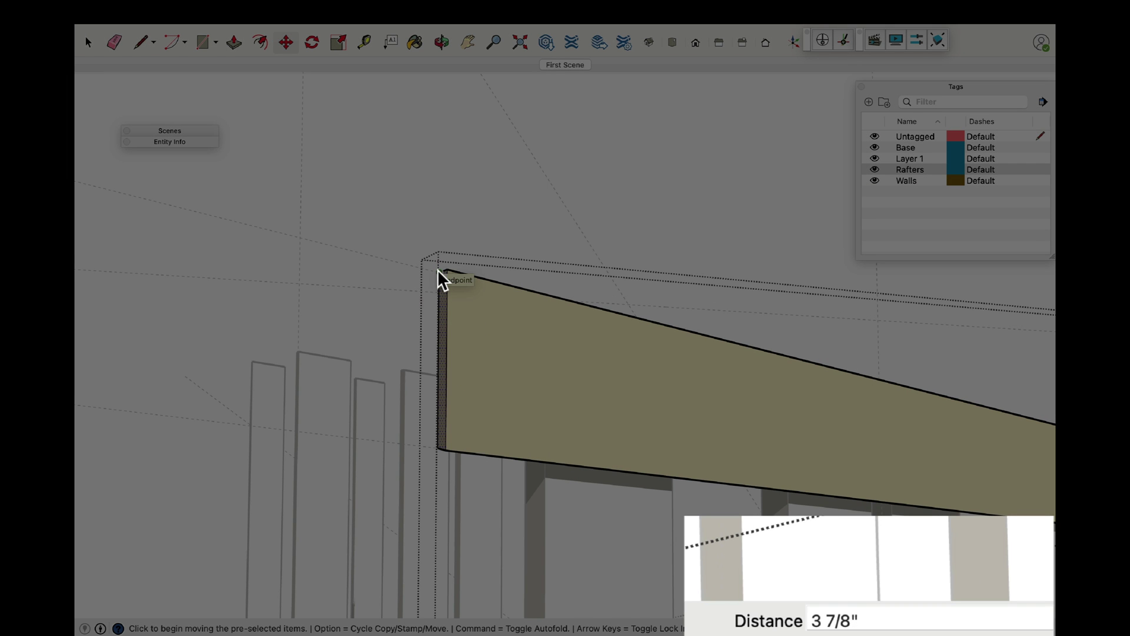
{"action": "type", "text": "14"}
{"action": "key", "text": "Return"}
{"action": "scroll", "coordinate": [550, 274], "scroll_direction": "down", "scroll_amount": 5}
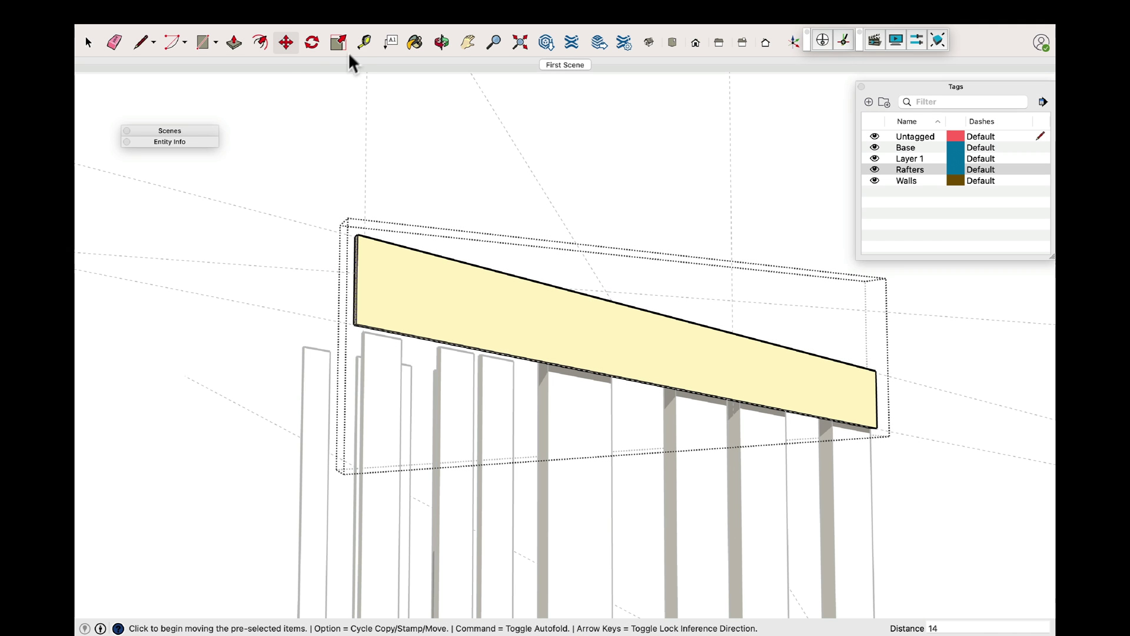
Extend the rafter's low end outward along its slope by 13" and return to the First Scene view
{"action": "left_click", "coordinate": [441, 44]}
{"action": "left_click_drag", "start_coordinate": [877, 403], "coordinate": [469, 398]}
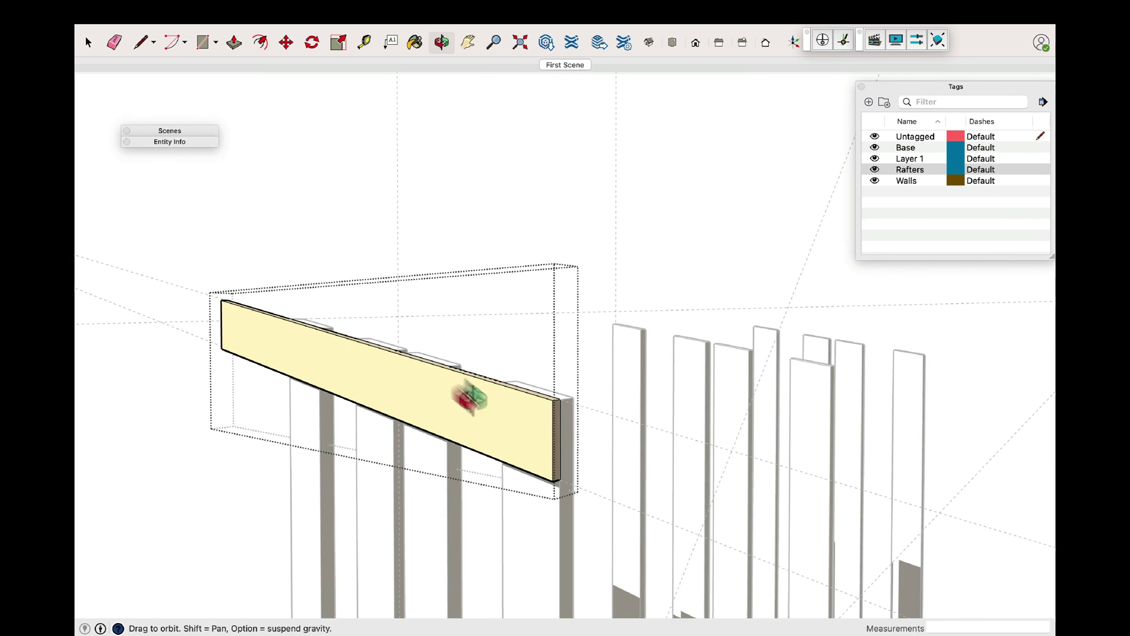
{"action": "key", "text": "m"}
{"action": "scroll", "coordinate": [559, 348], "scroll_direction": "up", "scroll_amount": 5}
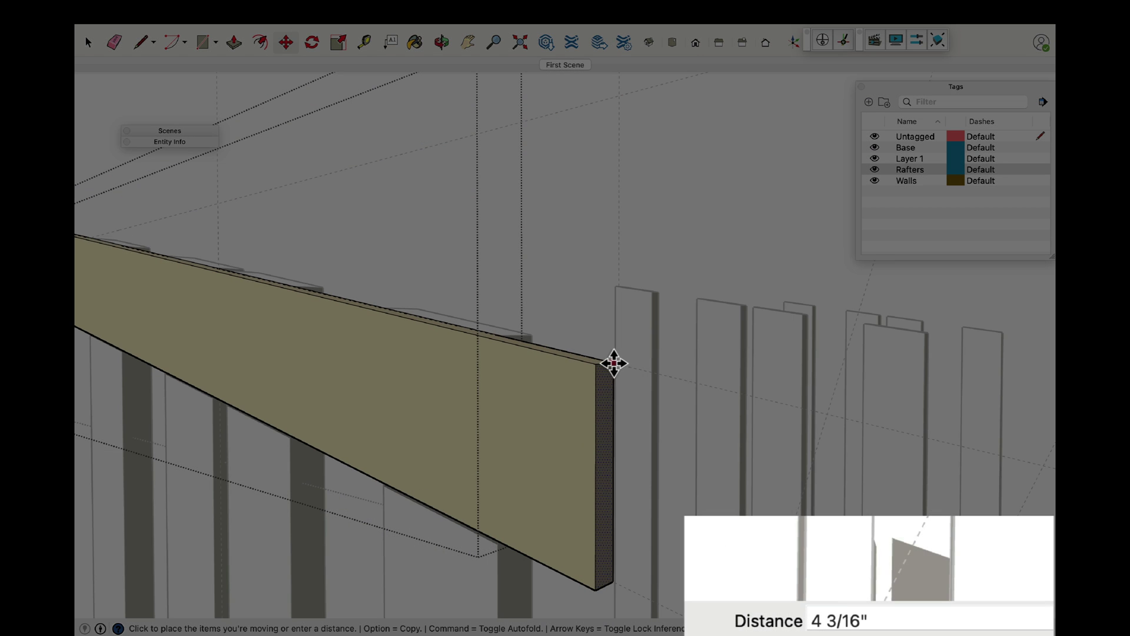
{"action": "key", "text": "Return"}
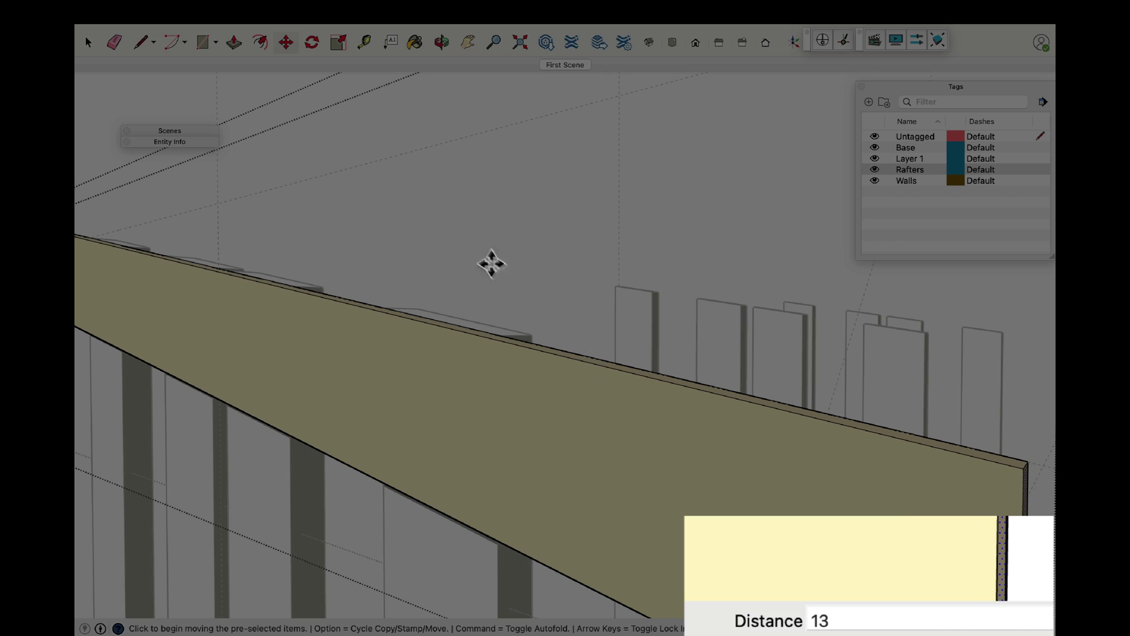
{"action": "left_click", "coordinate": [89, 42]}
{"action": "left_click", "coordinate": [564, 65]}
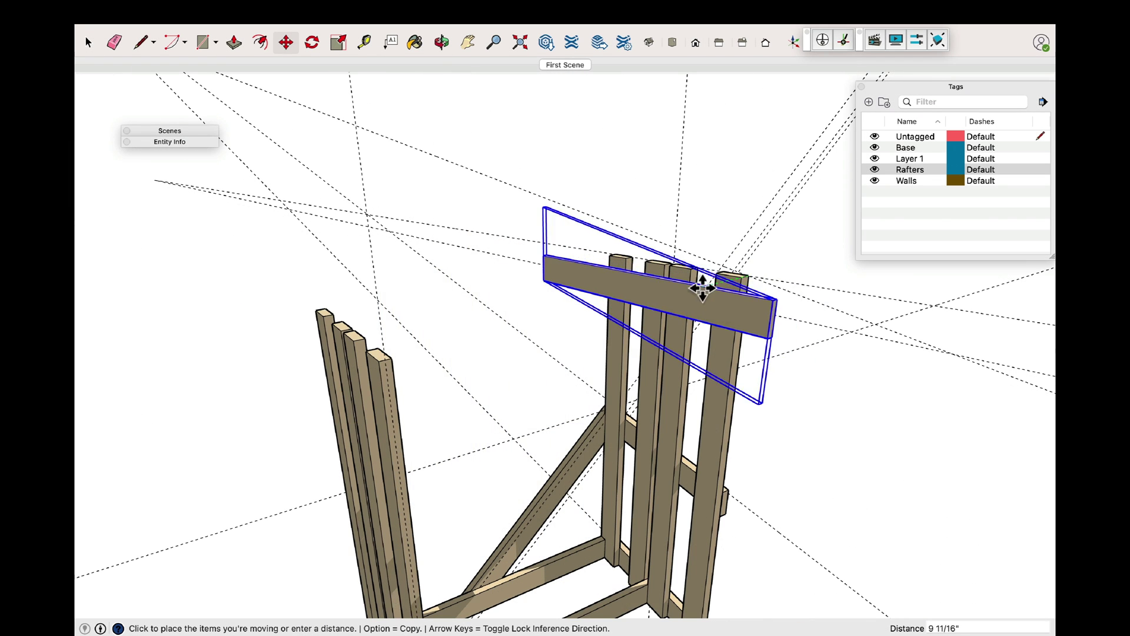
Copy the end-wall rafter about 4' 9 3/4" over to the middle wall, placing one board on each face of its slats
{"action": "key", "text": "alt"}
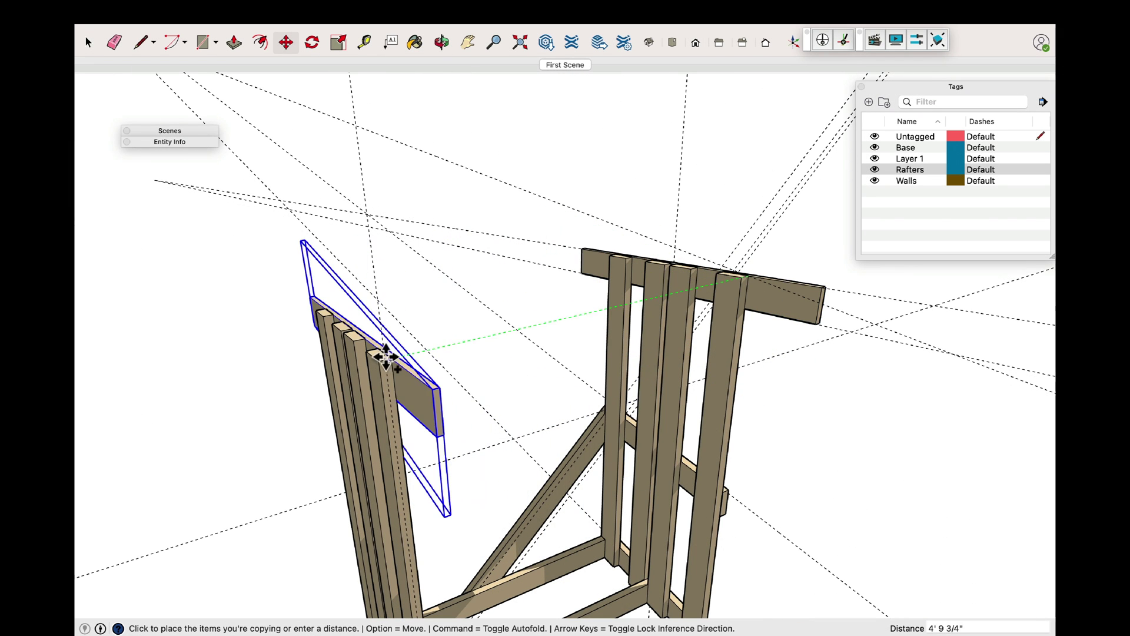
{"action": "left_click", "coordinate": [388, 357]}
{"action": "left_click", "coordinate": [390, 358]}
{"action": "key", "text": "alt"}
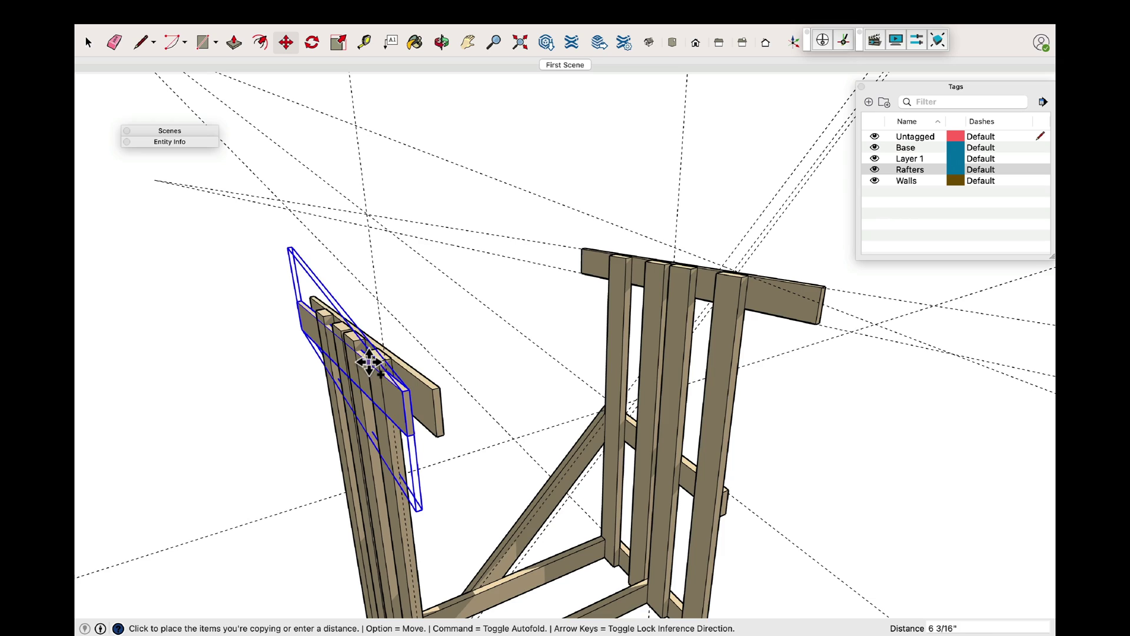
{"action": "scroll", "coordinate": [389, 361], "scroll_direction": "up", "scroll_amount": 3}
{"action": "left_click", "coordinate": [389, 362]}
{"action": "left_click", "coordinate": [401, 356]}
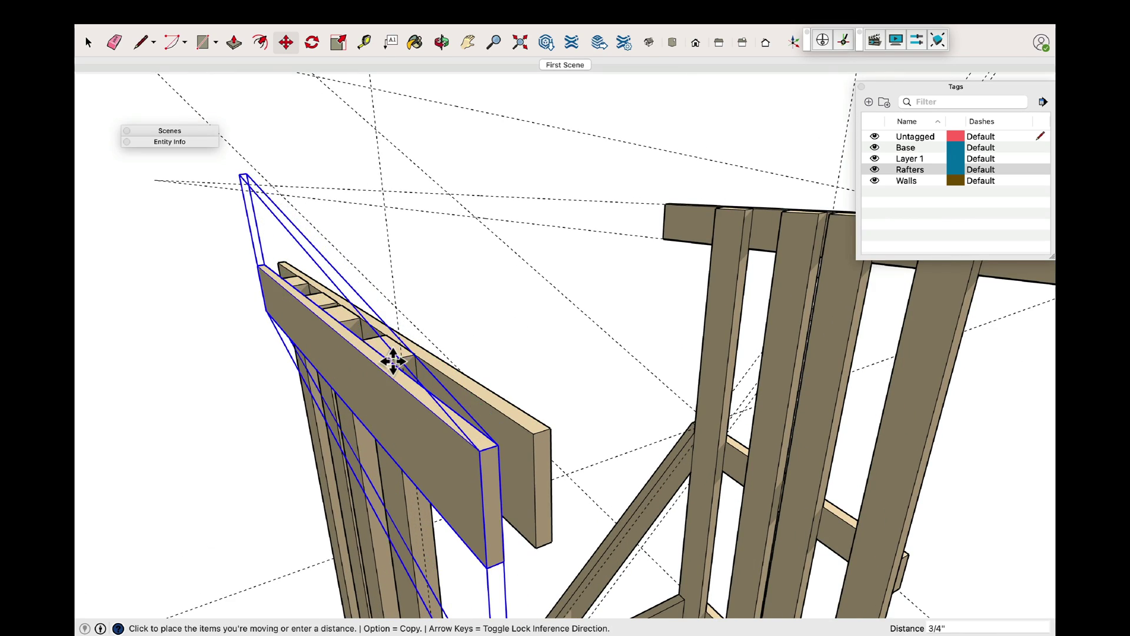
{"action": "left_click", "coordinate": [394, 361]}
Copy the middle wall's outer rafter board across to the far end wall
{"action": "scroll", "coordinate": [506, 331], "scroll_direction": "down", "scroll_amount": 4}
{"action": "left_click", "coordinate": [434, 348]}
{"action": "key", "text": "alt"}
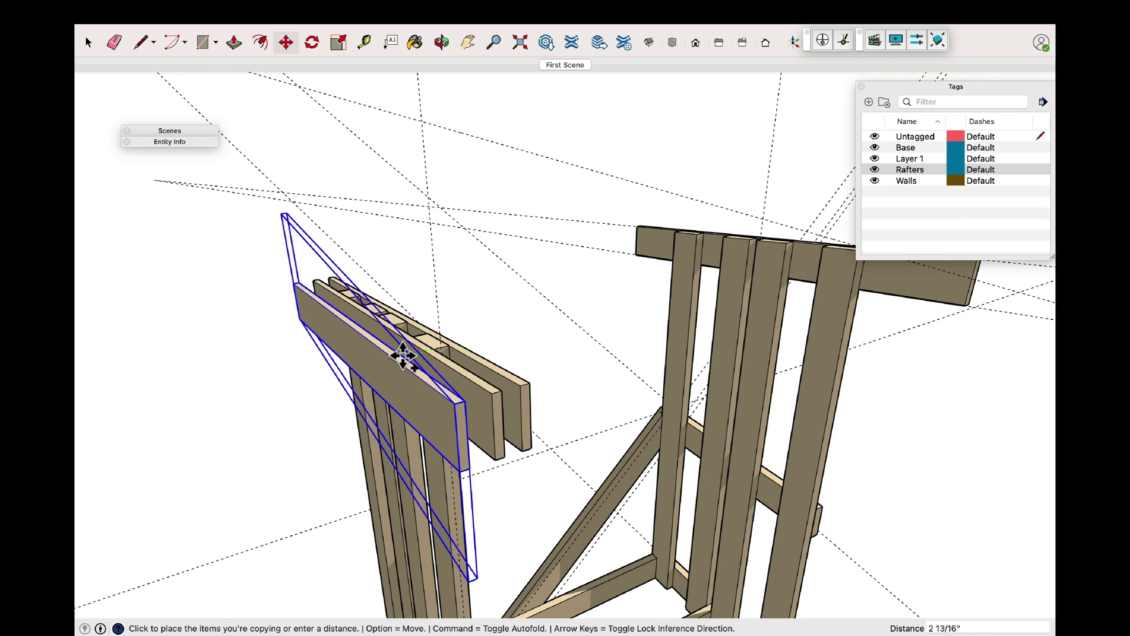
{"action": "scroll", "coordinate": [405, 358], "scroll_direction": "down", "scroll_amount": 5}
{"action": "scroll", "coordinate": [116, 454], "scroll_direction": "up", "scroll_amount": 3}
{"action": "scroll", "coordinate": [391, 295], "scroll_direction": "up", "scroll_amount": 6}
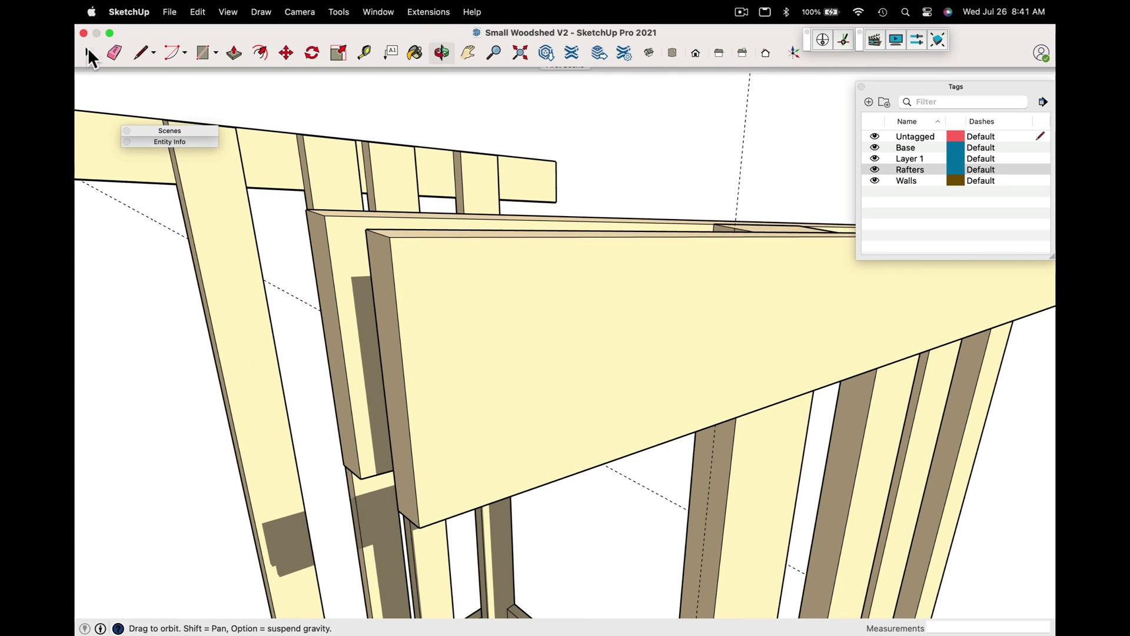
Hide the middle wall's outer rafter board to expose the slats and the inner board
{"action": "left_click", "coordinate": [90, 55]}
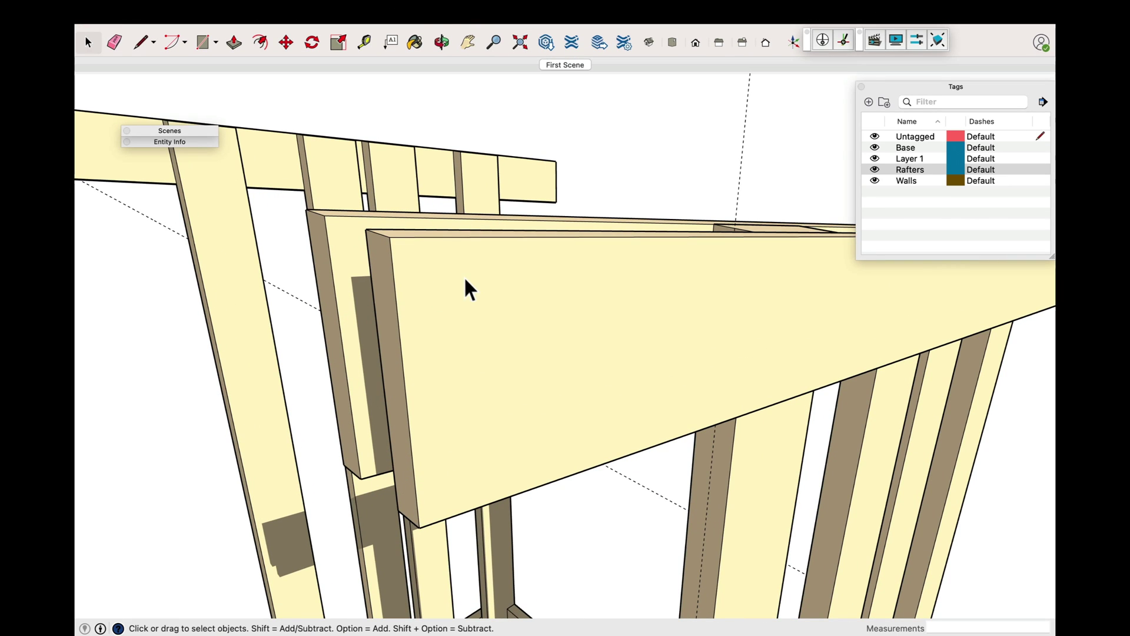
{"action": "left_click", "coordinate": [465, 275]}
{"action": "right_click", "coordinate": [466, 276]}
{"action": "left_click", "coordinate": [499, 312]}
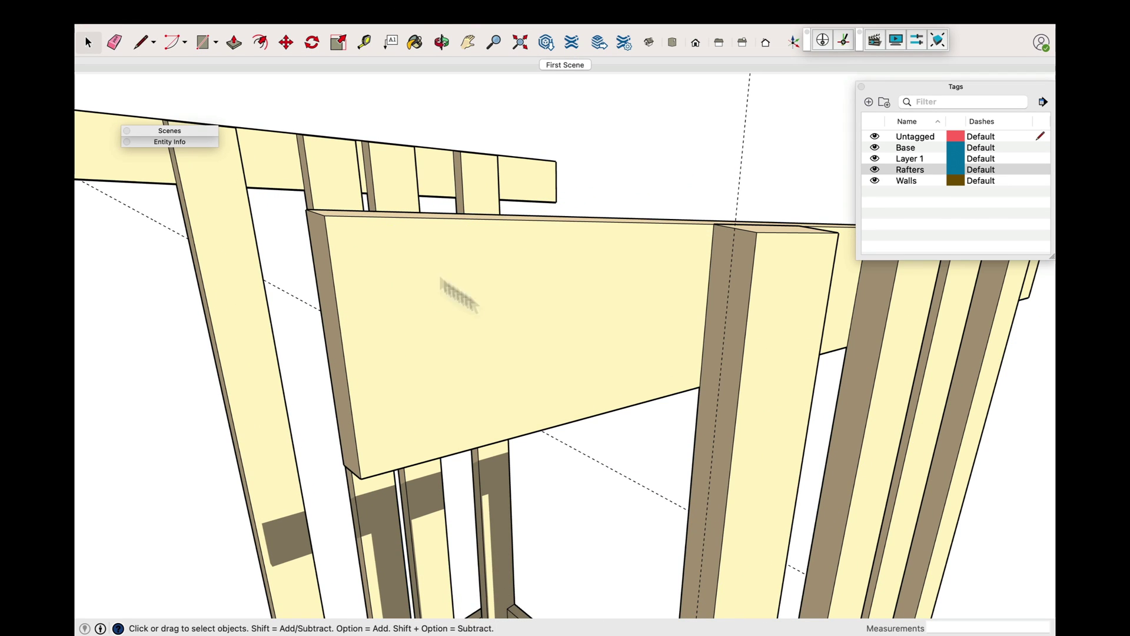
Place a guide across the exposed inner board, parallel to its overhanging end and offset inward from it
{"action": "left_click", "coordinate": [365, 43]}
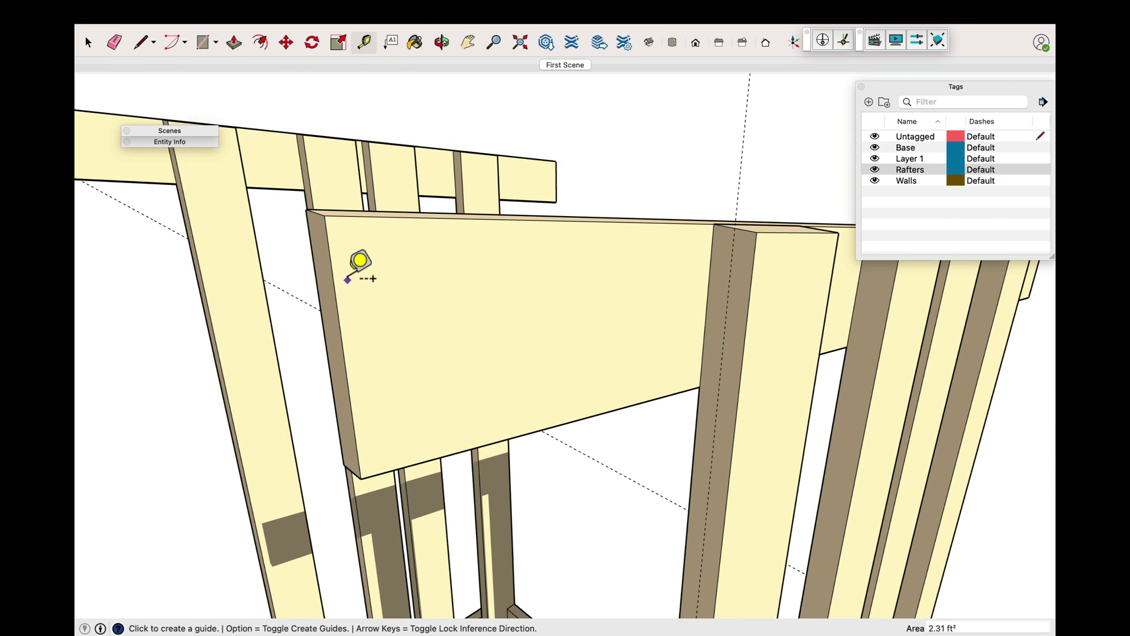
{"action": "left_click", "coordinate": [333, 279]}
{"action": "left_click", "coordinate": [364, 272]}
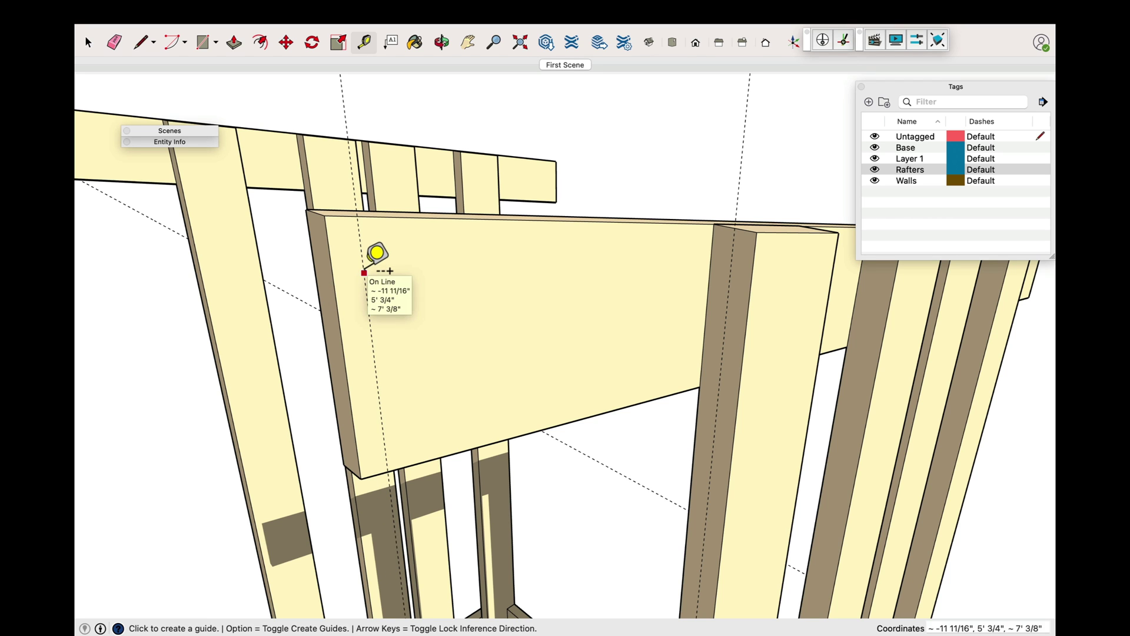
{"action": "type", "text": "24"}
{"action": "key", "text": "Return"}
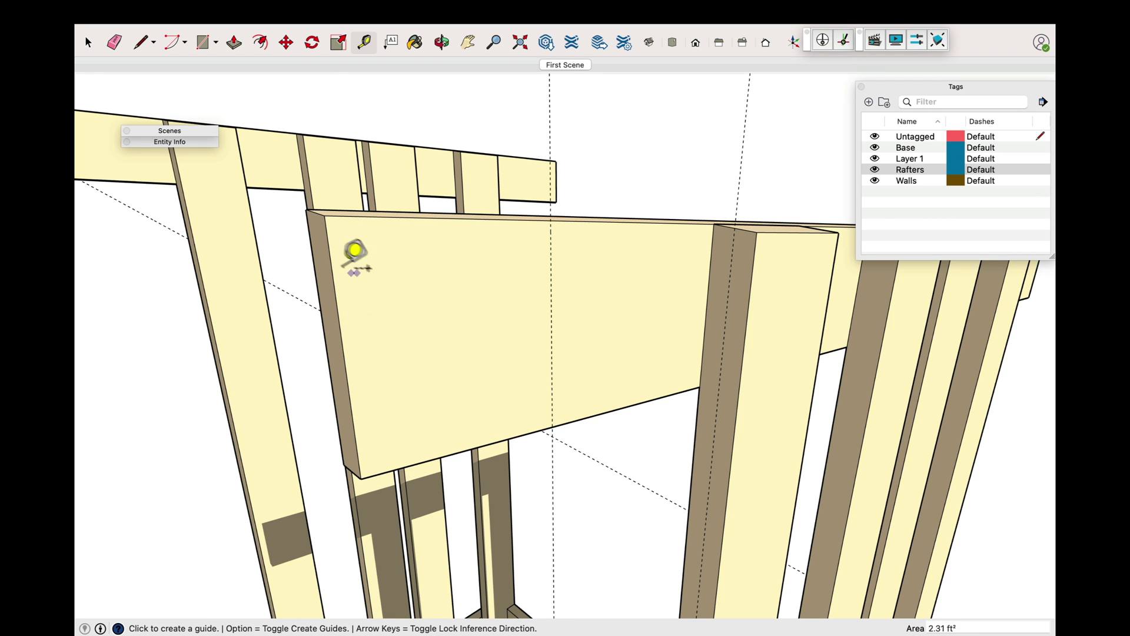
{"action": "left_click", "coordinate": [88, 42]}
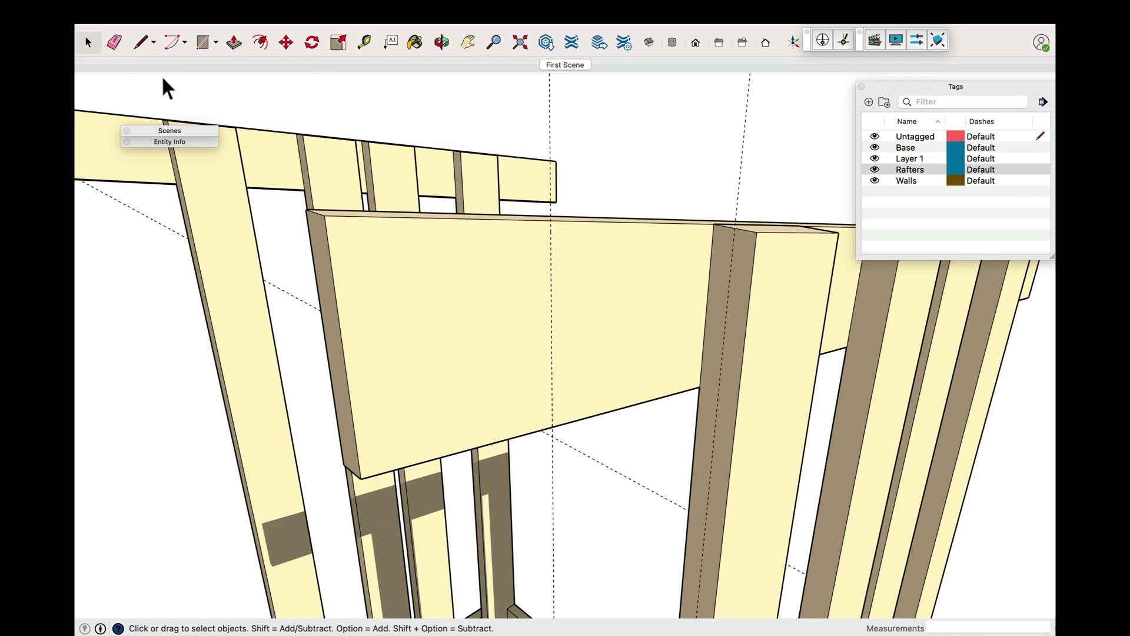
Outline a spacer block face on the inner board between its overhanging end and the guide
{"action": "left_click", "coordinate": [144, 39]}
{"action": "left_click", "coordinate": [325, 216]}
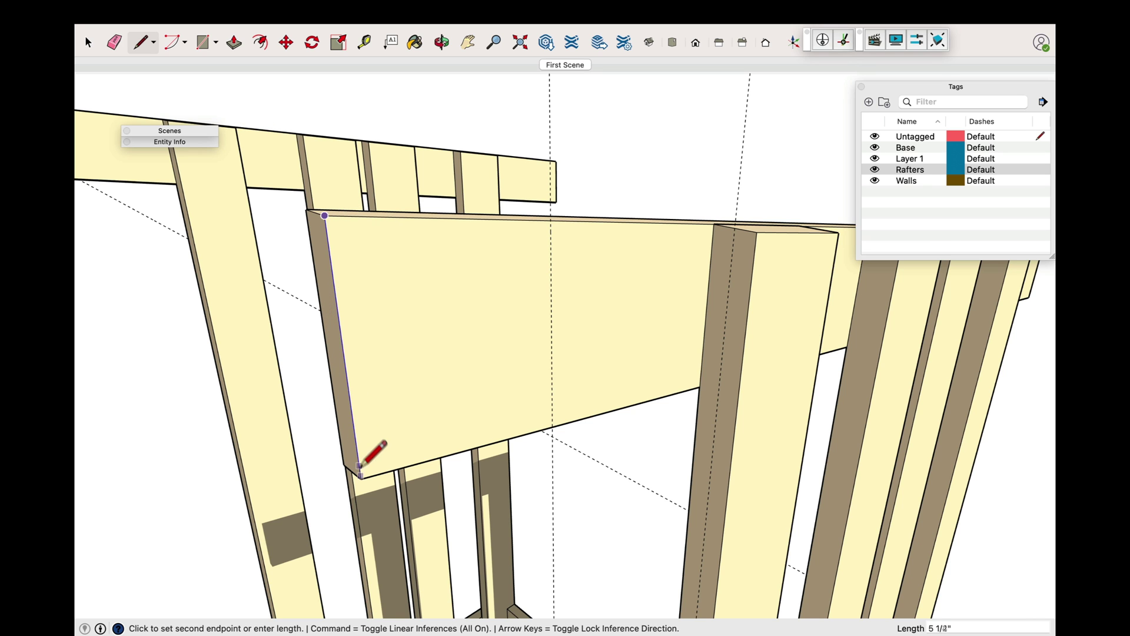
{"action": "left_click", "coordinate": [552, 426]}
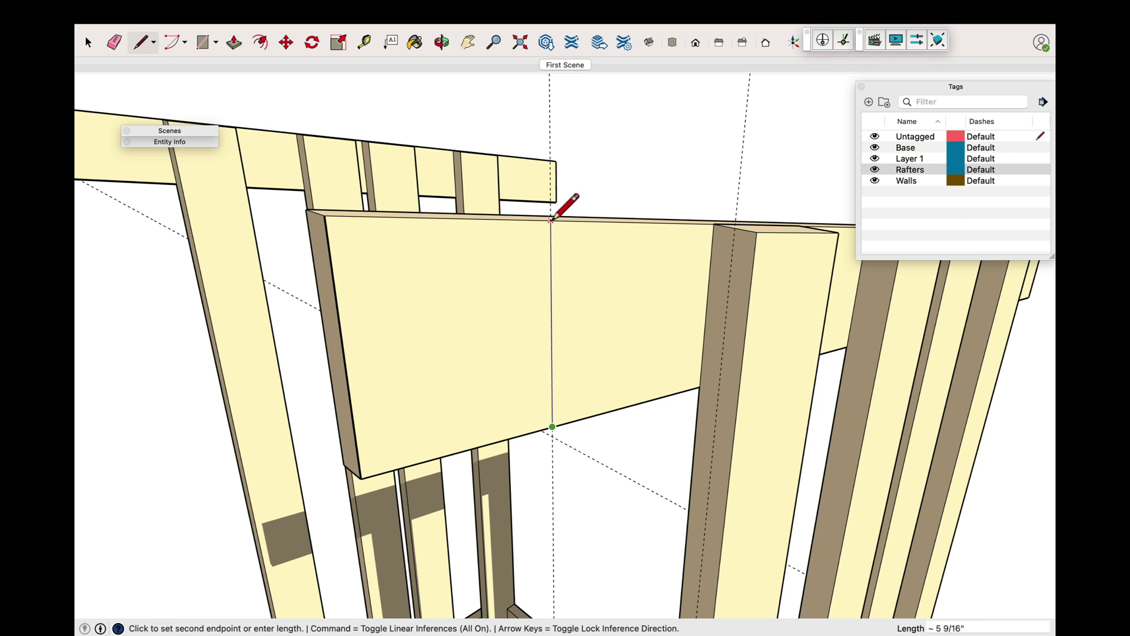
{"action": "left_click", "coordinate": [324, 215]}
{"action": "left_click", "coordinate": [89, 42]}
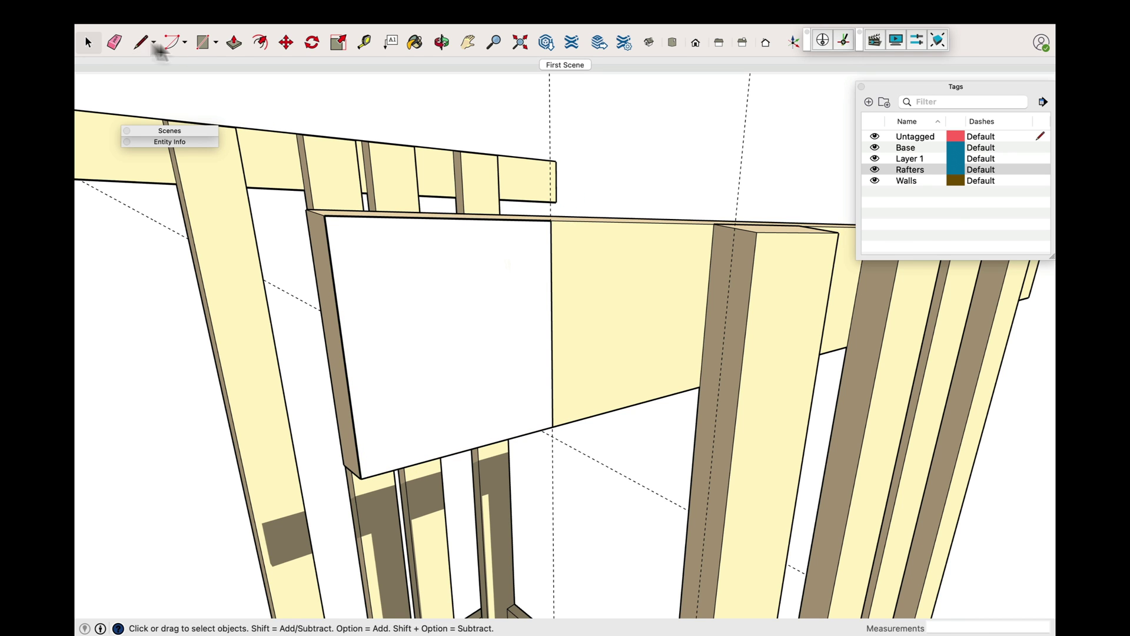
Pull the spacer face outward 1.5" to form a solid block
{"action": "left_click", "coordinate": [233, 42]}
{"action": "left_click", "coordinate": [459, 315]}
{"action": "left_click", "coordinate": [473, 315]}
{"action": "type", "text": "1"}
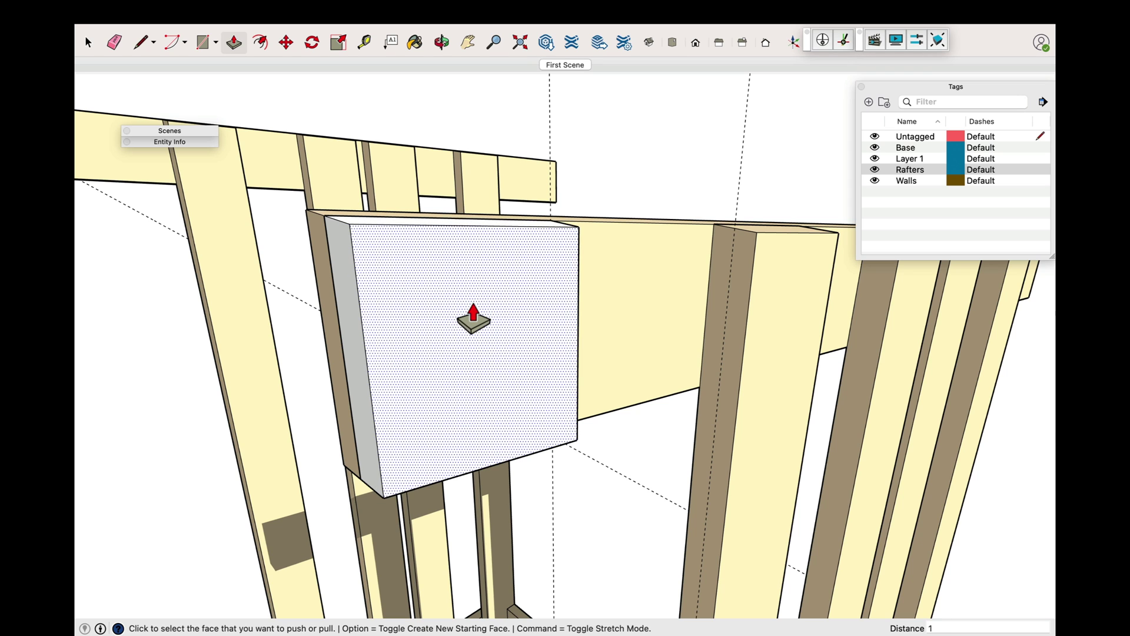
{"action": "type", "text": ".5"}
{"action": "key", "text": "Return"}
{"action": "left_click", "coordinate": [89, 43]}
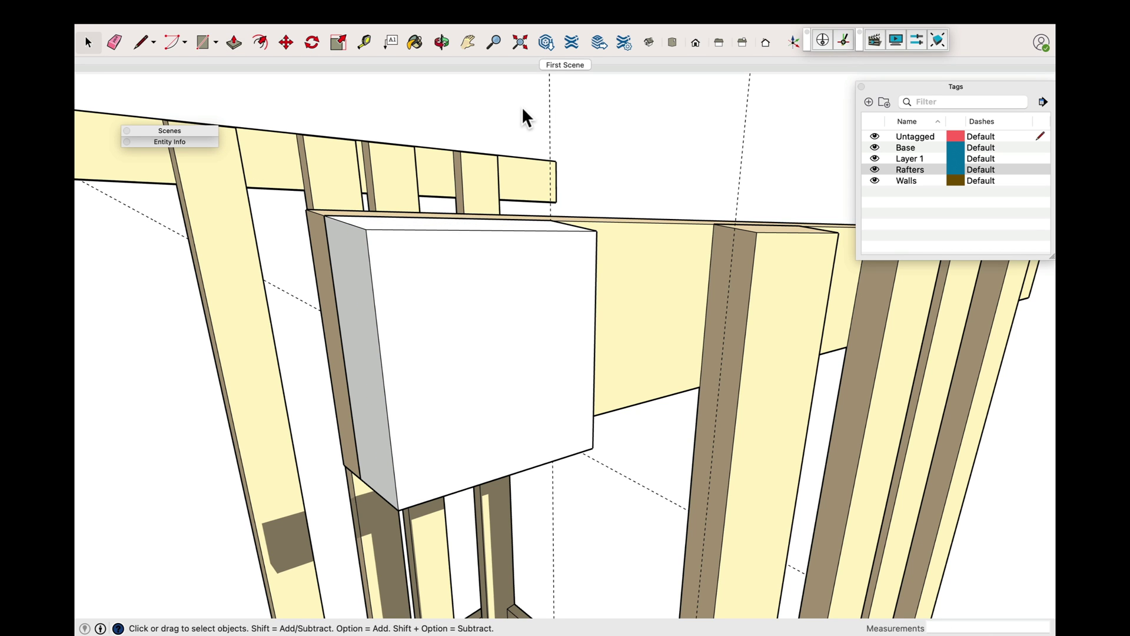
Make the whole spacer block a group
{"action": "triple_click", "coordinate": [501, 331]}
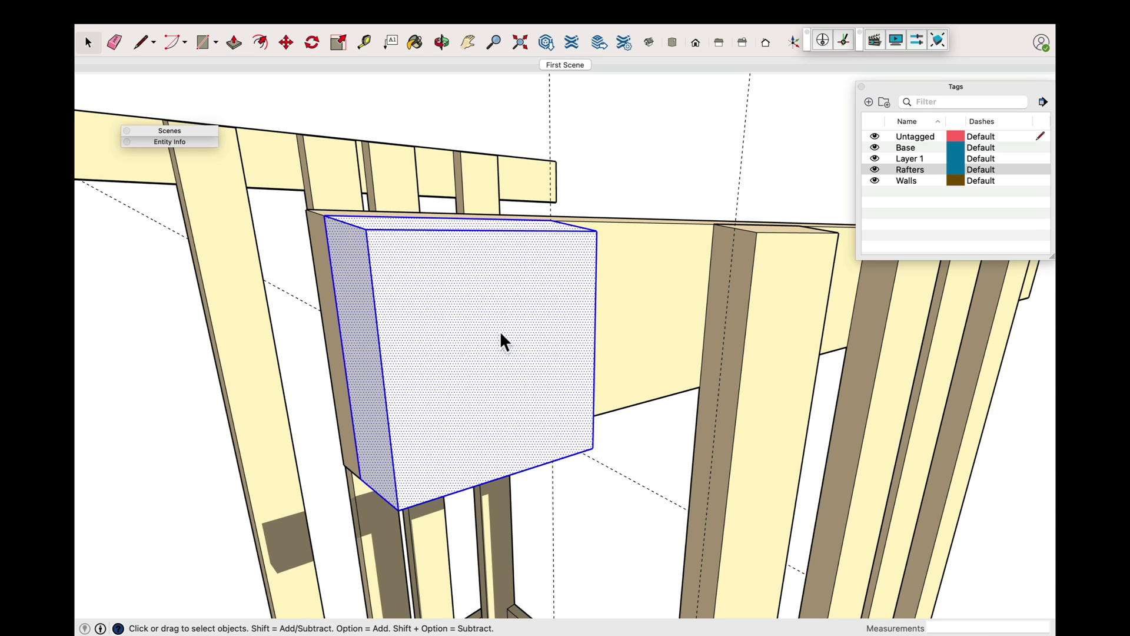
{"action": "right_click", "coordinate": [501, 332]}
{"action": "left_click", "coordinate": [541, 447]}
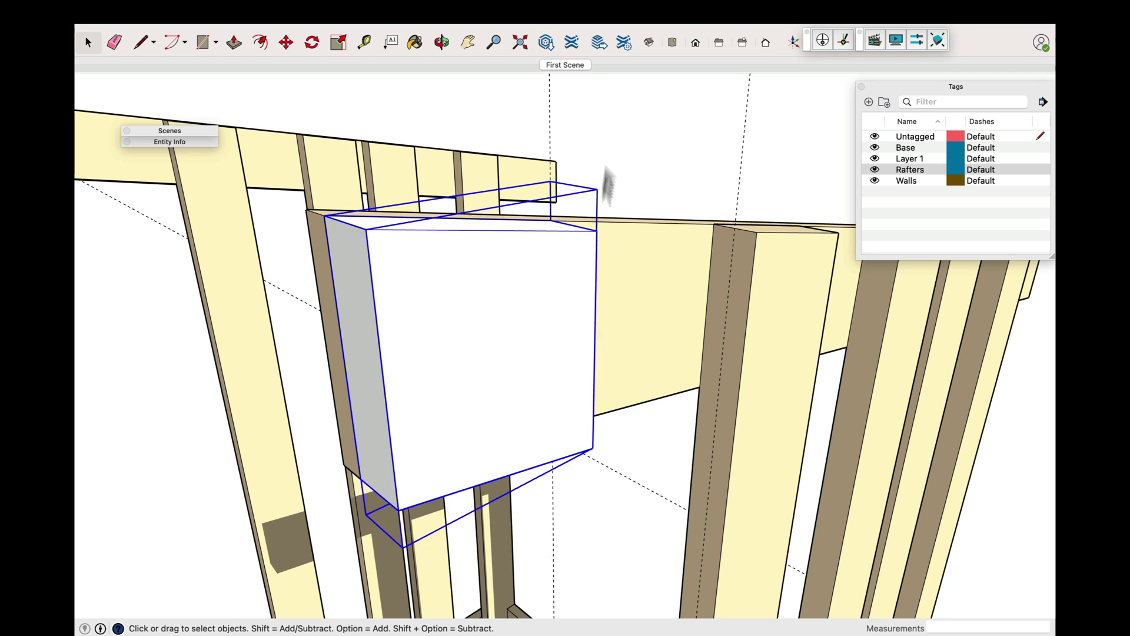
{"action": "left_click", "coordinate": [638, 97]}
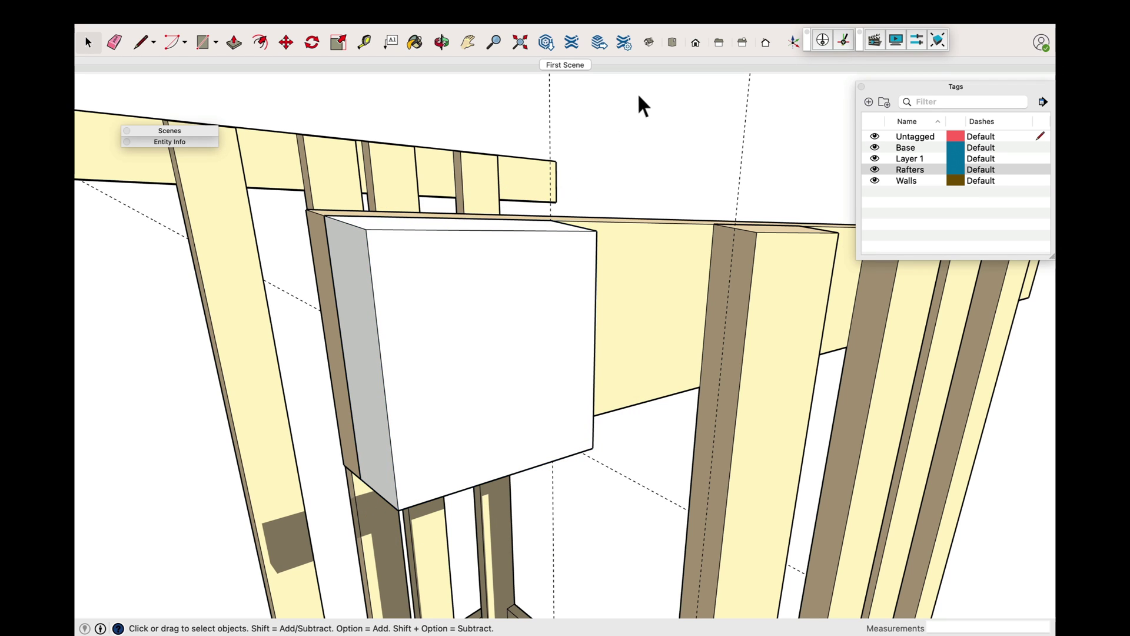
Paint the spacer block group with the tan material used on the boards
{"action": "left_click", "coordinate": [415, 42]}
{"action": "left_click", "coordinate": [415, 330]}
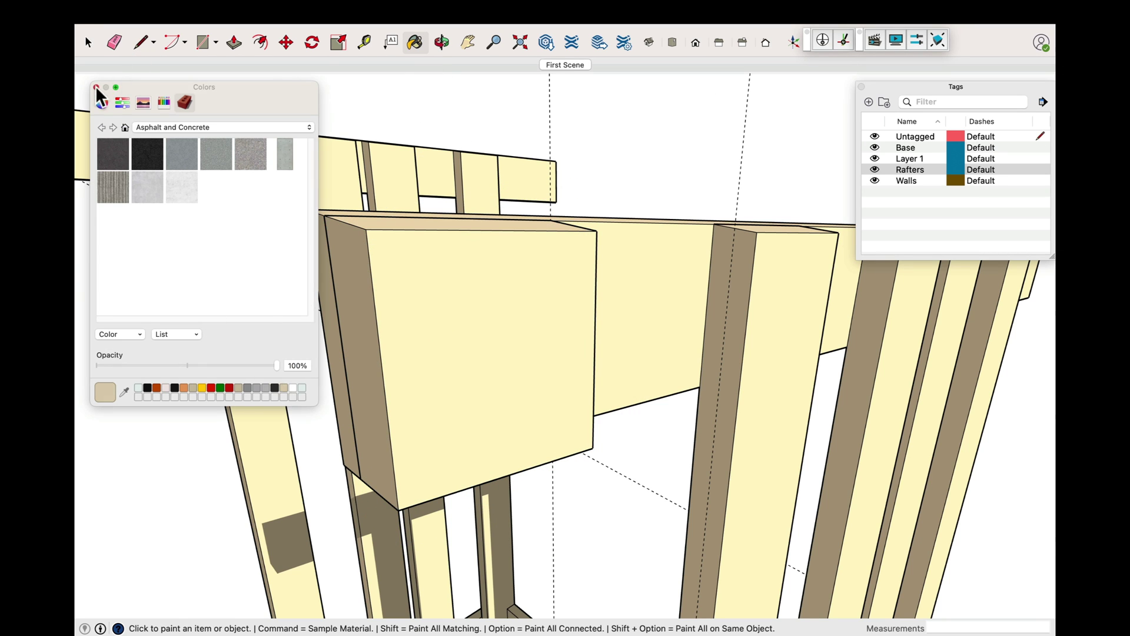
{"action": "left_click", "coordinate": [96, 88]}
{"action": "left_click", "coordinate": [89, 43]}
Assign the spacer block group to the Rafters tag
{"action": "left_click", "coordinate": [468, 280]}
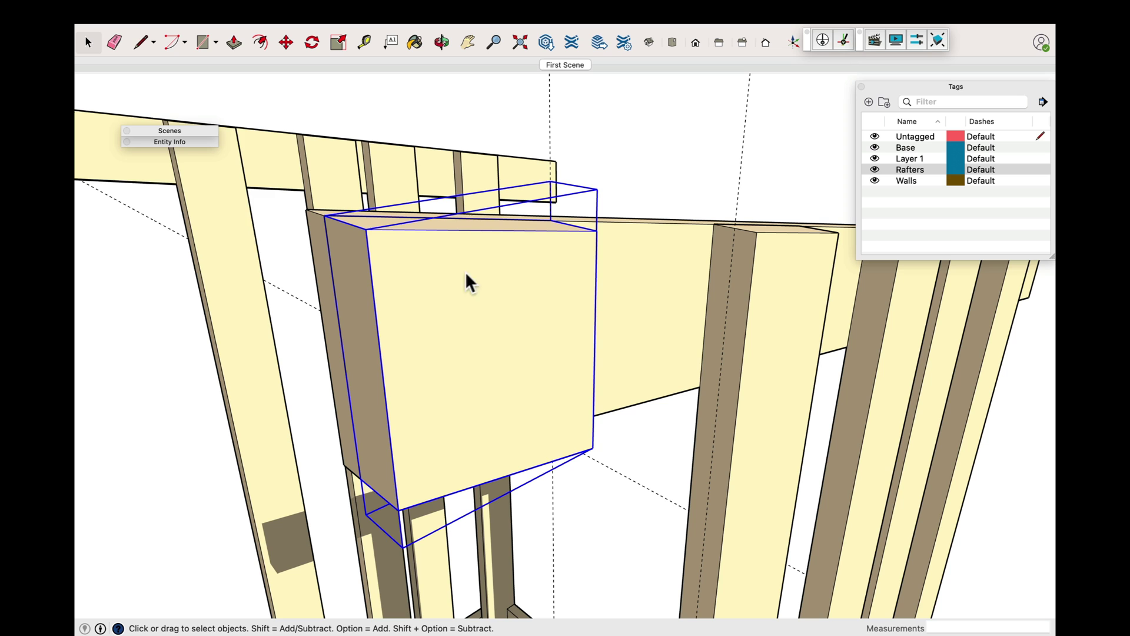
{"action": "left_click", "coordinate": [182, 143]}
{"action": "left_click", "coordinate": [292, 187]}
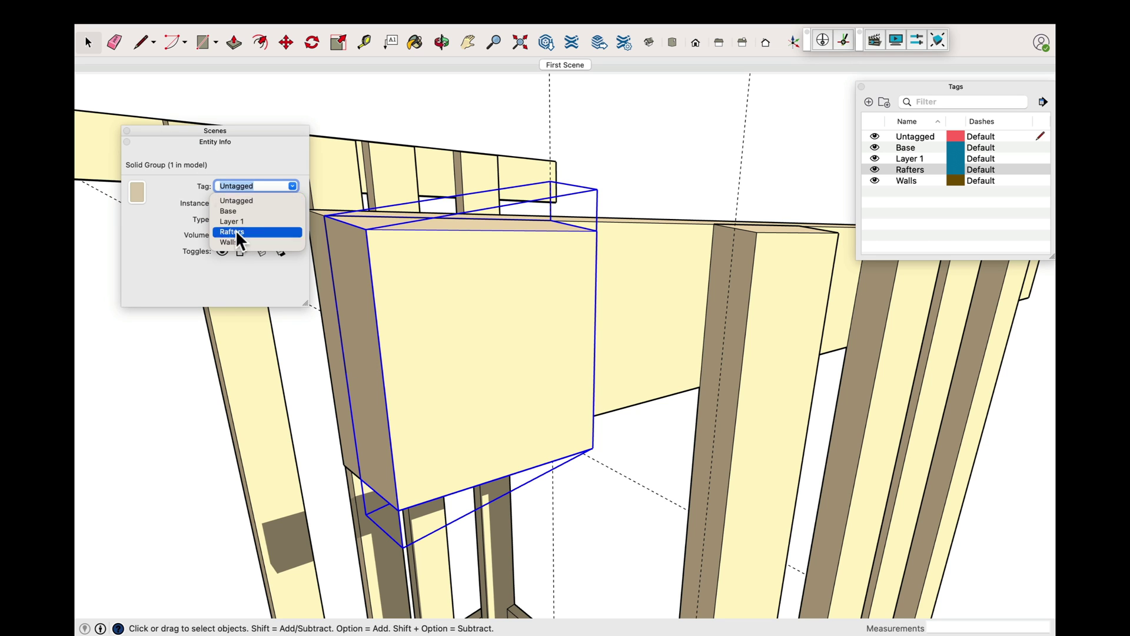
{"action": "left_click", "coordinate": [235, 232]}
{"action": "left_click", "coordinate": [150, 147]}
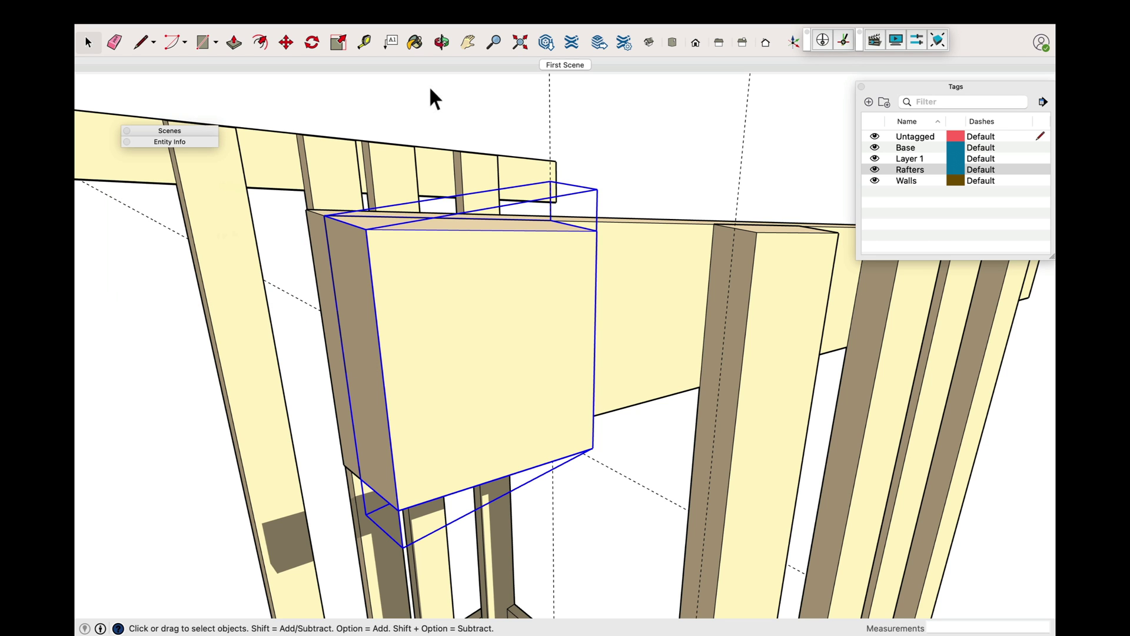
{"action": "left_click", "coordinate": [452, 113]}
Copy the spacer block about 4' 6 15/16" along the rafter to its opposite overhang, and return to the First Scene view
{"action": "scroll", "coordinate": [188, 299], "scroll_direction": "down", "scroll_amount": 5}
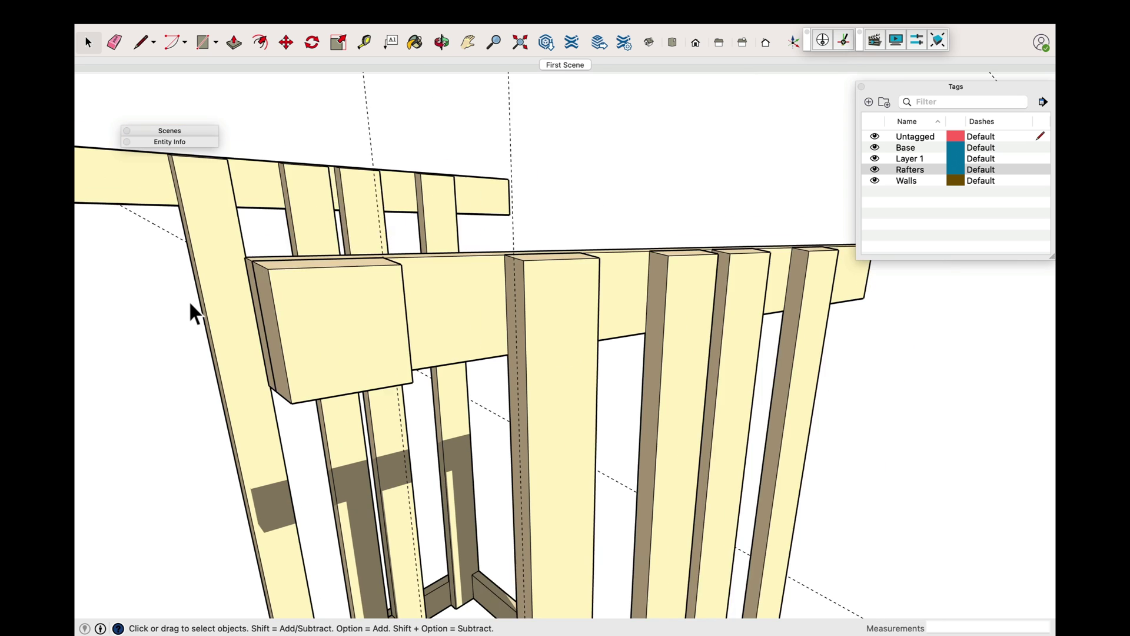
{"action": "left_click", "coordinate": [332, 301]}
{"action": "scroll", "coordinate": [564, 241], "scroll_direction": "up", "scroll_amount": 4}
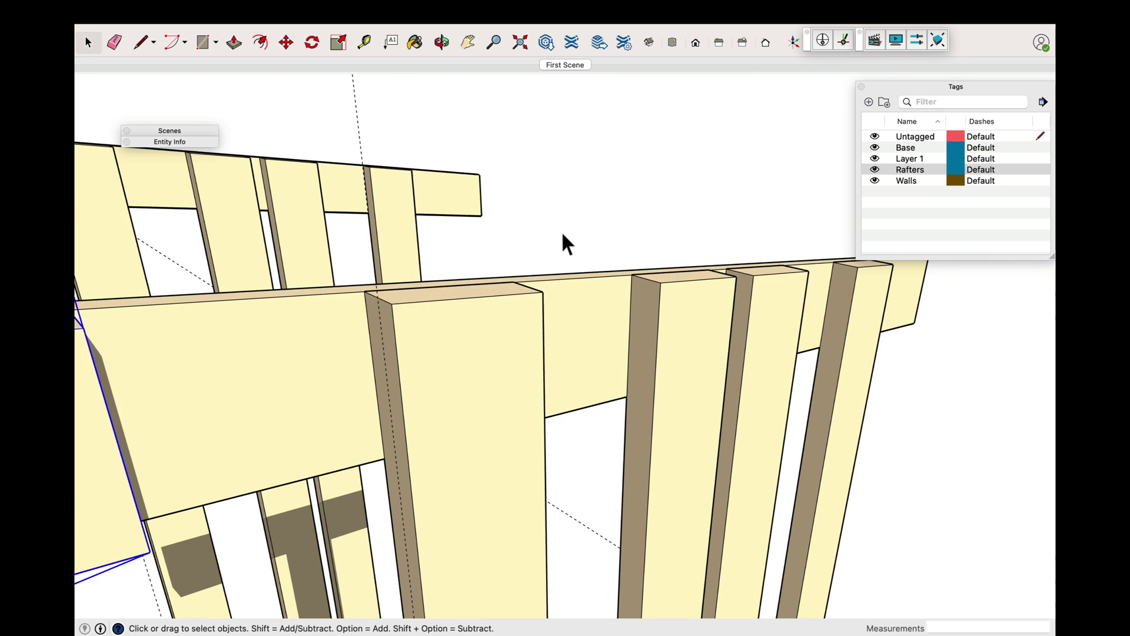
{"action": "left_click", "coordinate": [286, 42]}
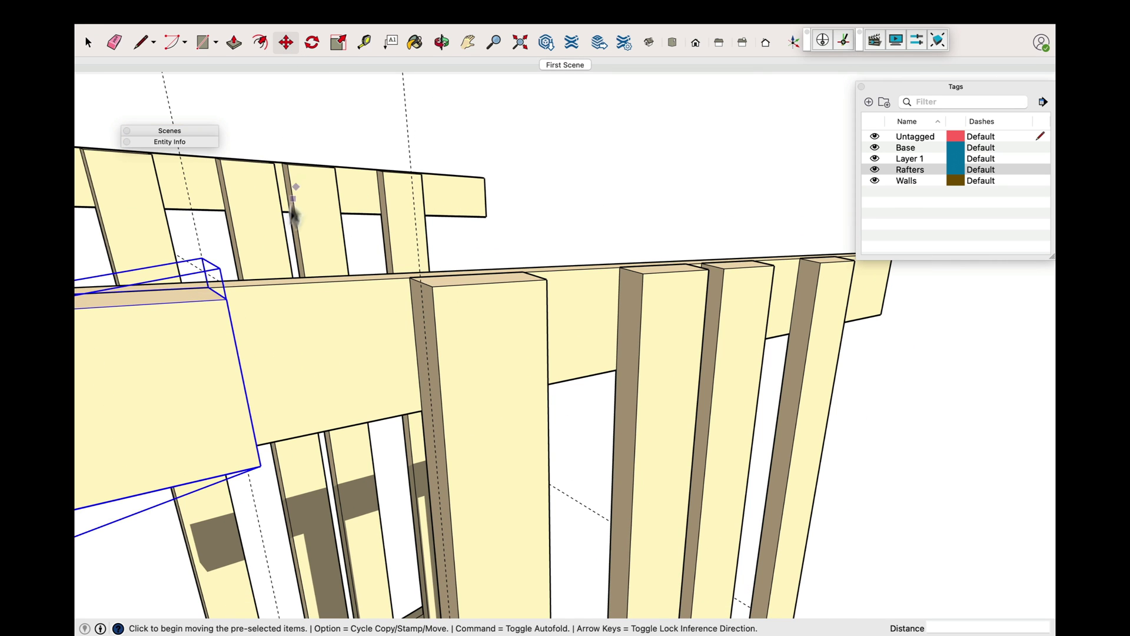
{"action": "left_click", "coordinate": [208, 285]}
{"action": "key", "text": "alt"}
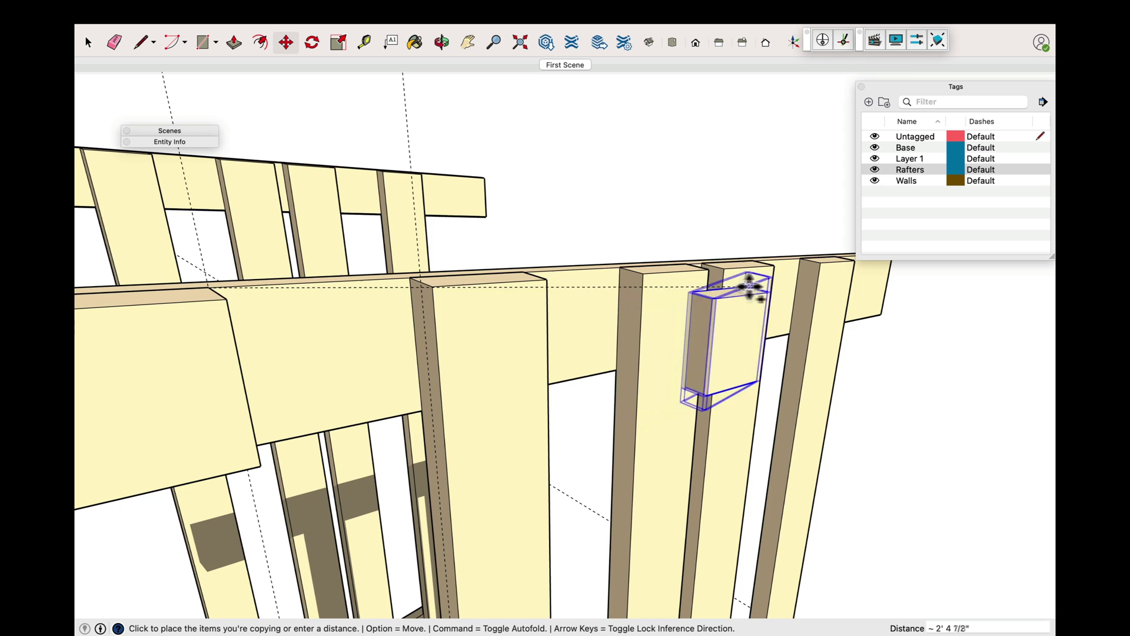
{"action": "scroll", "coordinate": [854, 283], "scroll_direction": "up", "scroll_amount": 4}
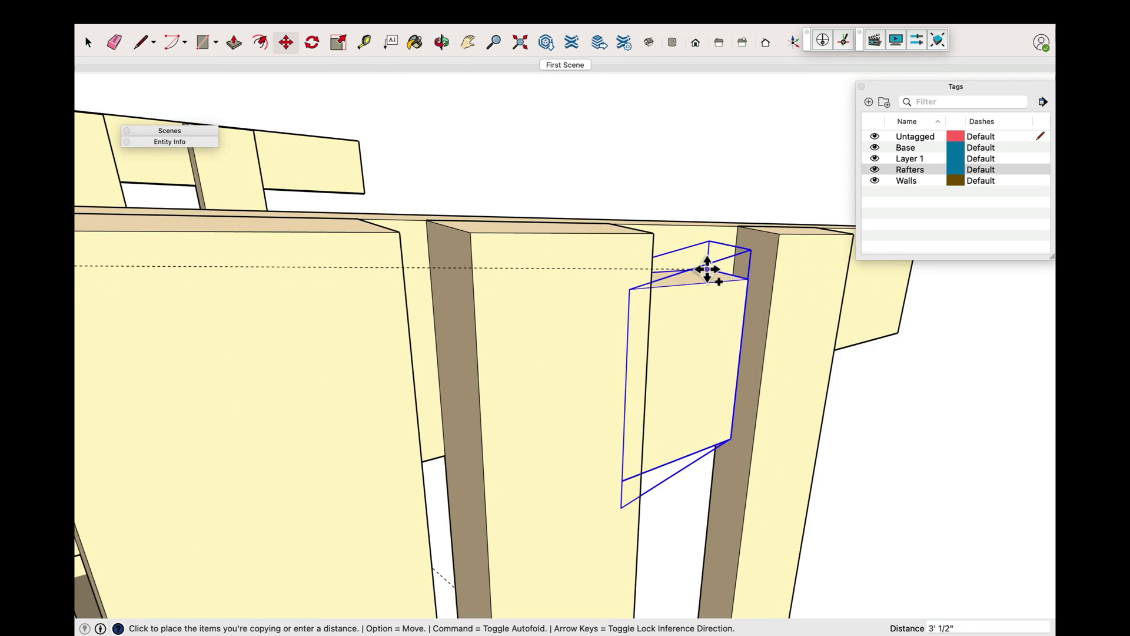
{"action": "scroll", "coordinate": [706, 267], "scroll_direction": "down", "scroll_amount": 1}
{"action": "scroll", "coordinate": [956, 366], "scroll_direction": "down", "scroll_amount": 5}
{"action": "scroll", "coordinate": [903, 272], "scroll_direction": "up", "scroll_amount": 4}
{"action": "scroll", "coordinate": [903, 272], "scroll_direction": "up", "scroll_amount": 2}
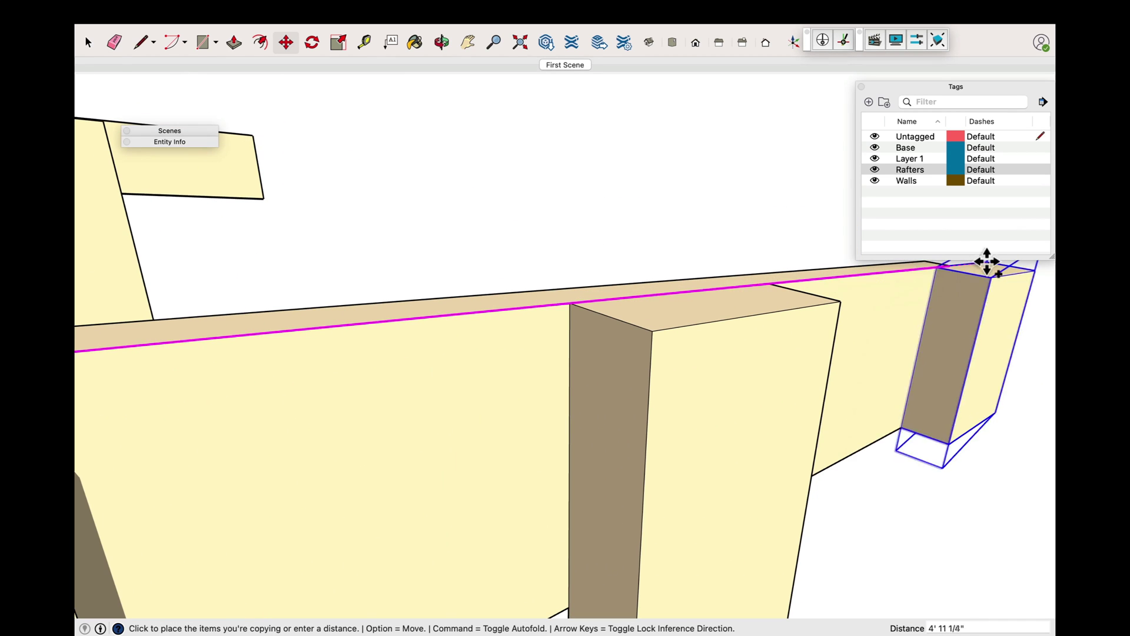
{"action": "left_click", "coordinate": [948, 268]}
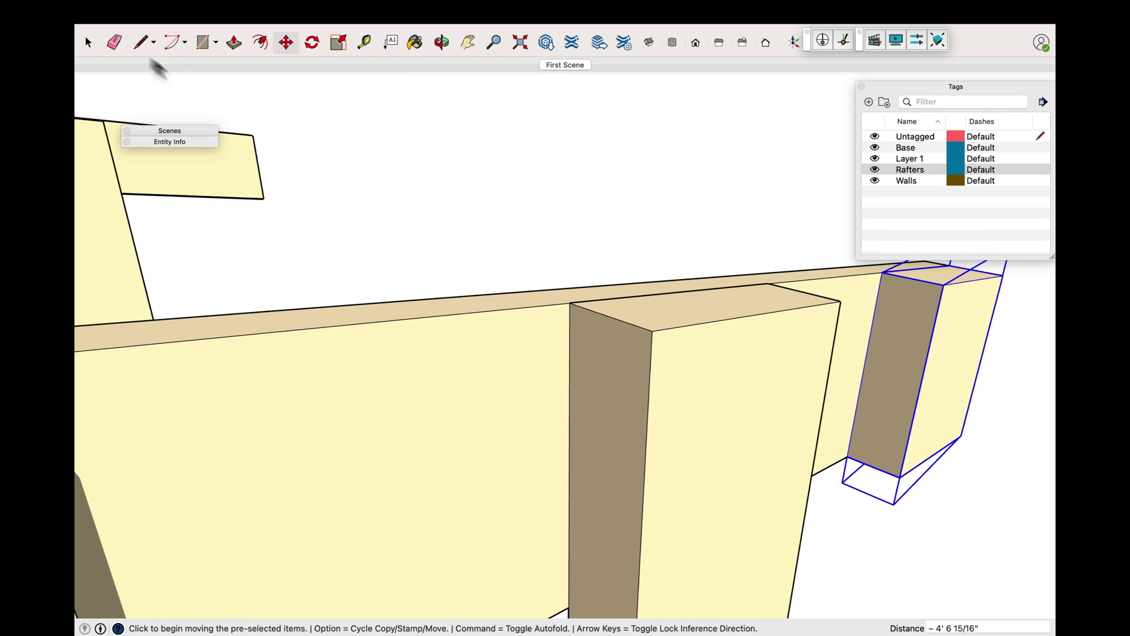
{"action": "left_click", "coordinate": [88, 42]}
{"action": "left_click", "coordinate": [557, 64]}
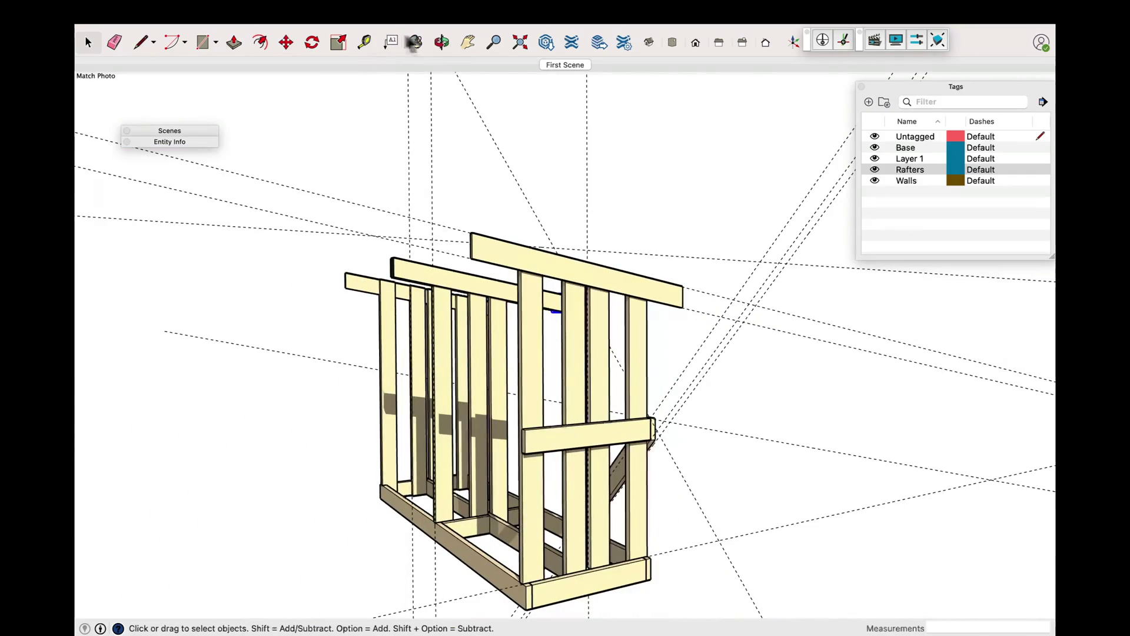
Draw a rectangular face about 4' 11 1/4" long between the matching overhanging ends of the middle and end-wall rafters
{"action": "key", "text": "o"}
{"action": "left_click_drag", "start_coordinate": [457, 193], "coordinate": [645, 425]}
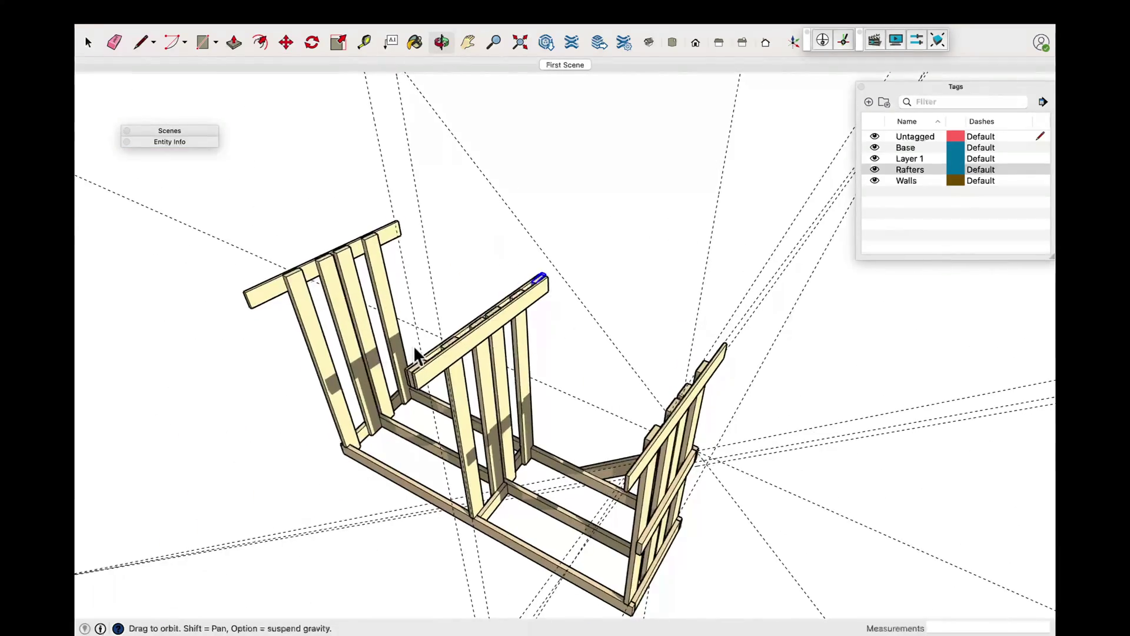
{"action": "scroll", "coordinate": [414, 345], "scroll_direction": "up", "scroll_amount": 5}
{"action": "left_click_drag", "start_coordinate": [527, 345], "coordinate": [797, 330]}
{"action": "left_click_drag", "start_coordinate": [582, 351], "coordinate": [359, 158]}
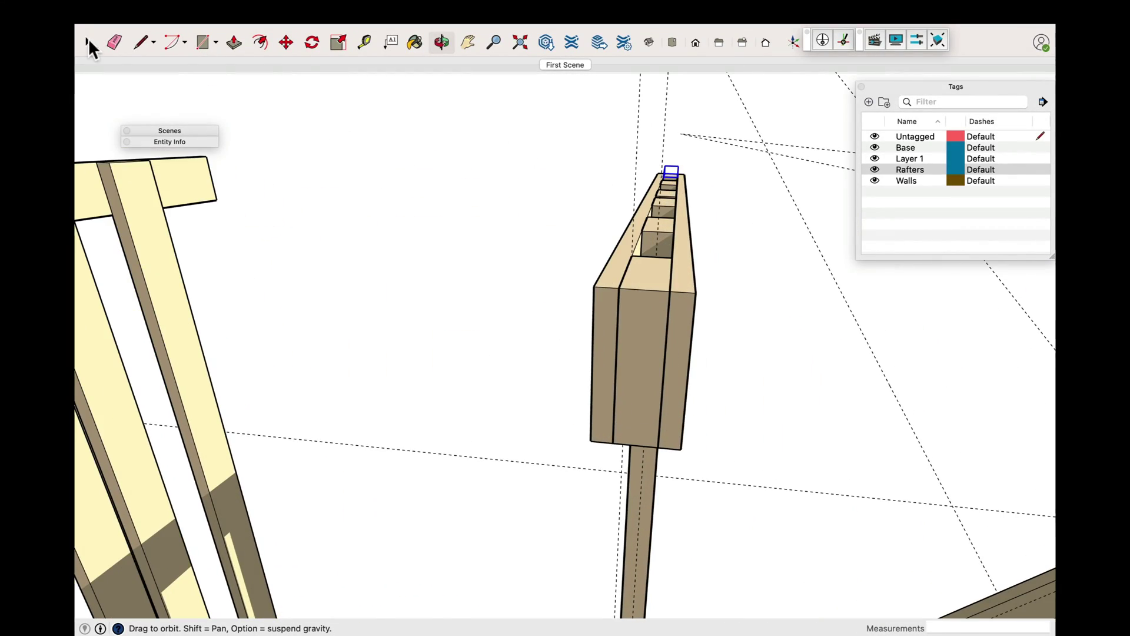
{"action": "left_click", "coordinate": [89, 42]}
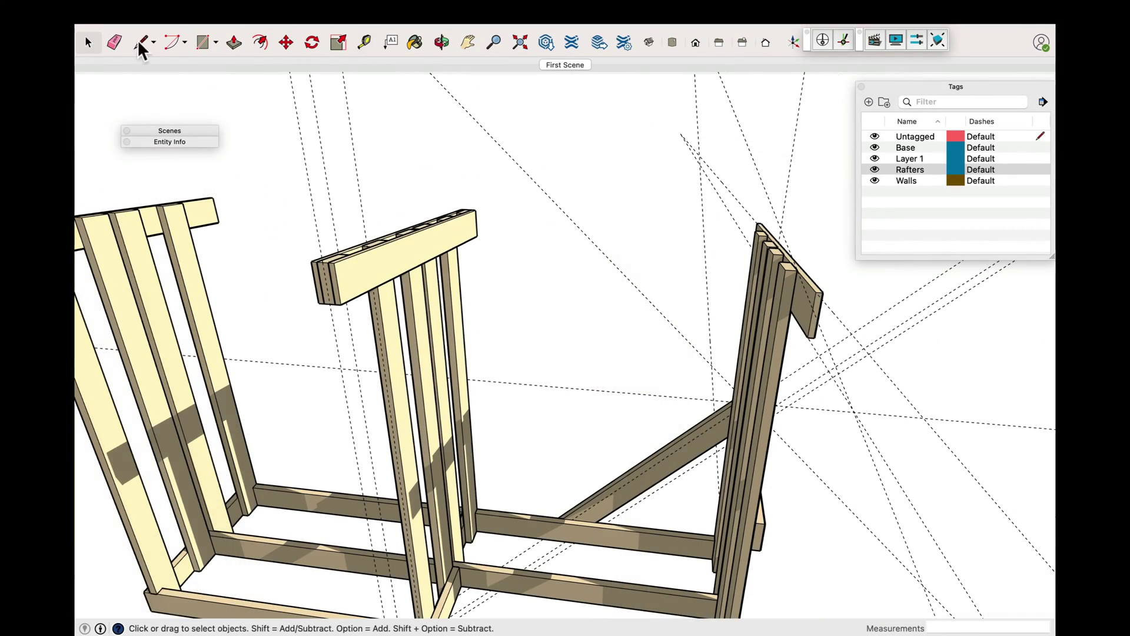
{"action": "left_click", "coordinate": [140, 44]}
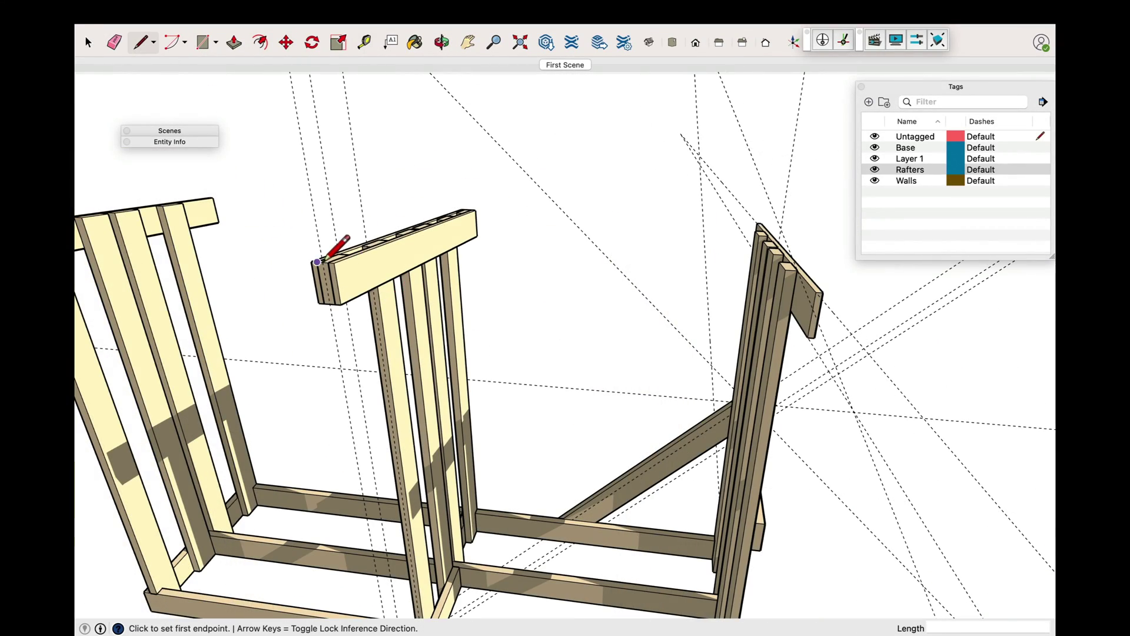
{"action": "scroll", "coordinate": [317, 261], "scroll_direction": "up", "scroll_amount": 3}
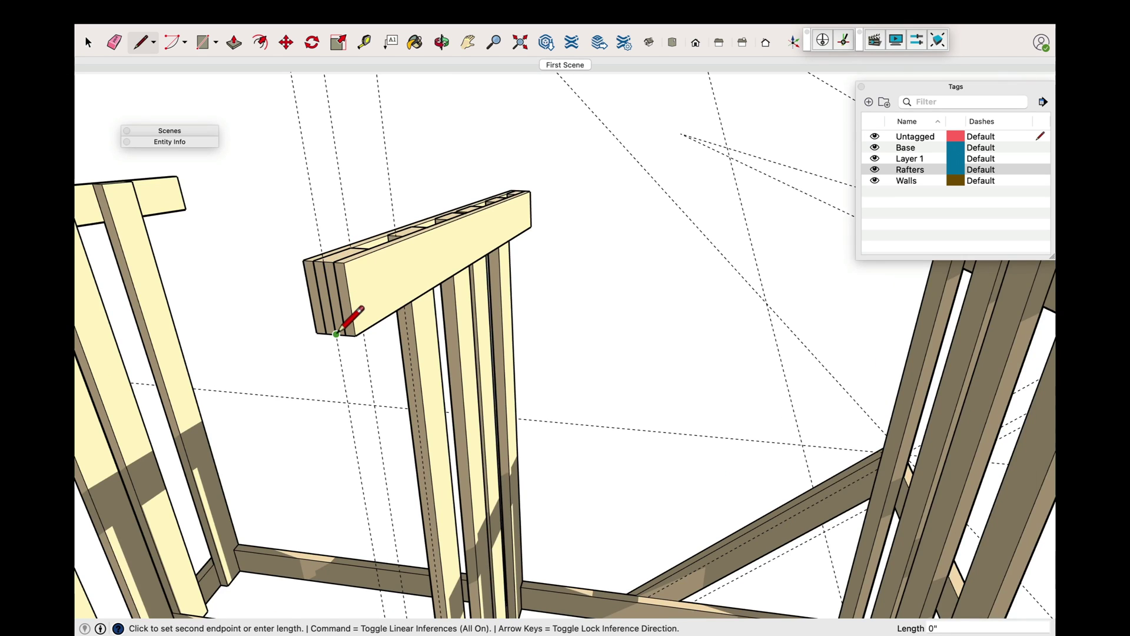
{"action": "scroll", "coordinate": [336, 334], "scroll_direction": "down", "scroll_amount": 3}
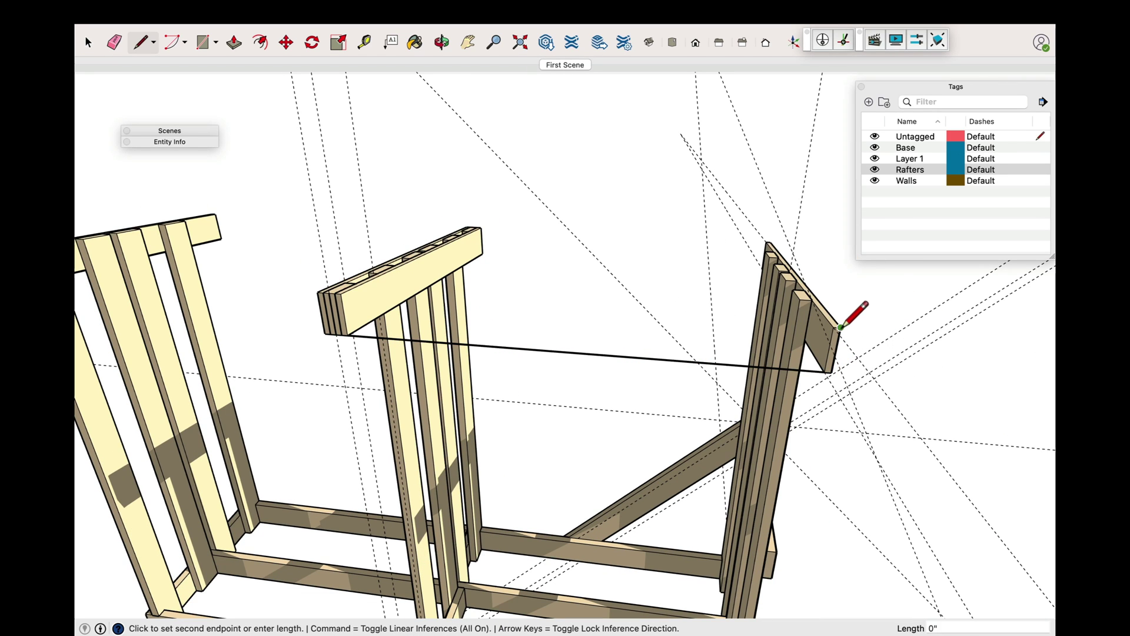
{"action": "left_click", "coordinate": [331, 292]}
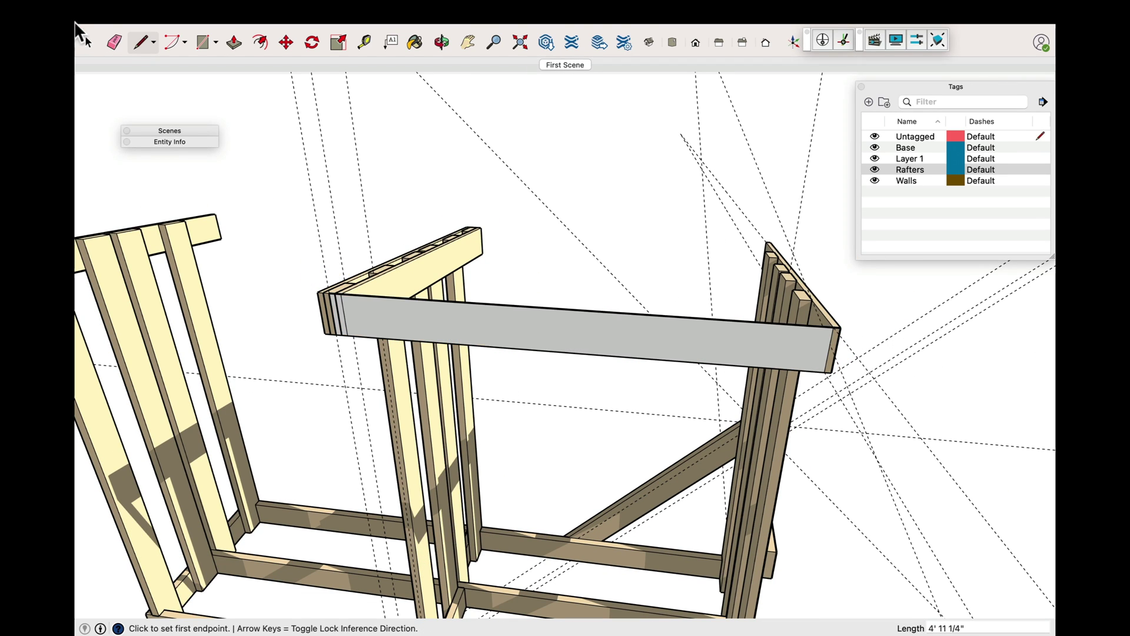
Push/Pull the face outward into a board, and extend the board 5 1/4" past the end-wall rafter
{"action": "left_click", "coordinate": [88, 43]}
{"action": "left_click", "coordinate": [676, 337]}
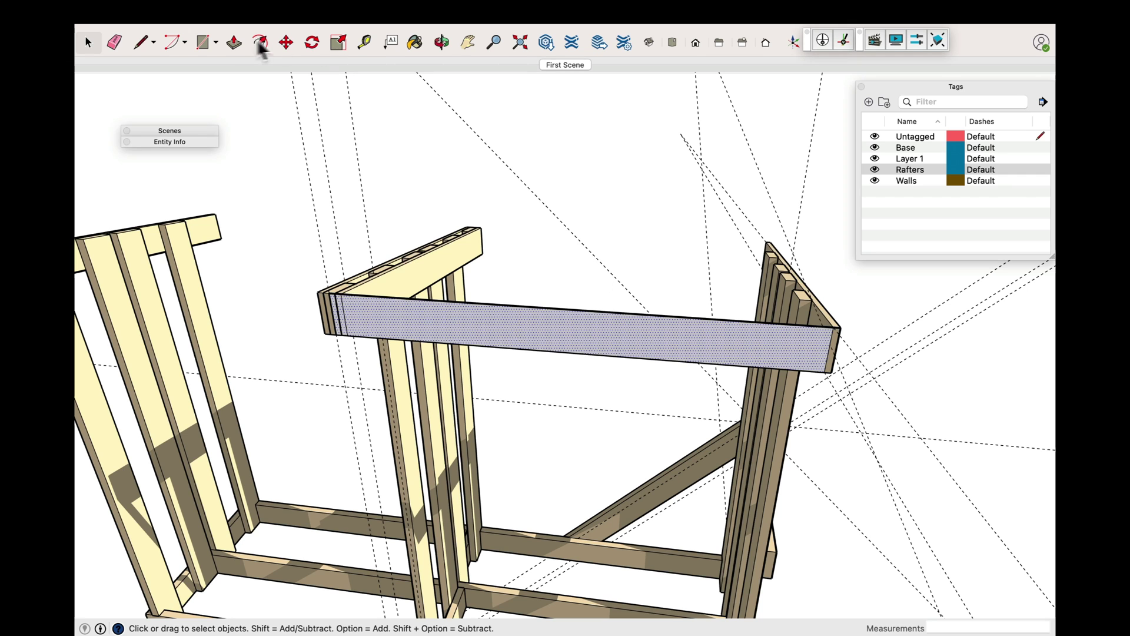
{"action": "left_click", "coordinate": [235, 44]}
{"action": "left_click", "coordinate": [514, 325]}
{"action": "left_click", "coordinate": [503, 327]}
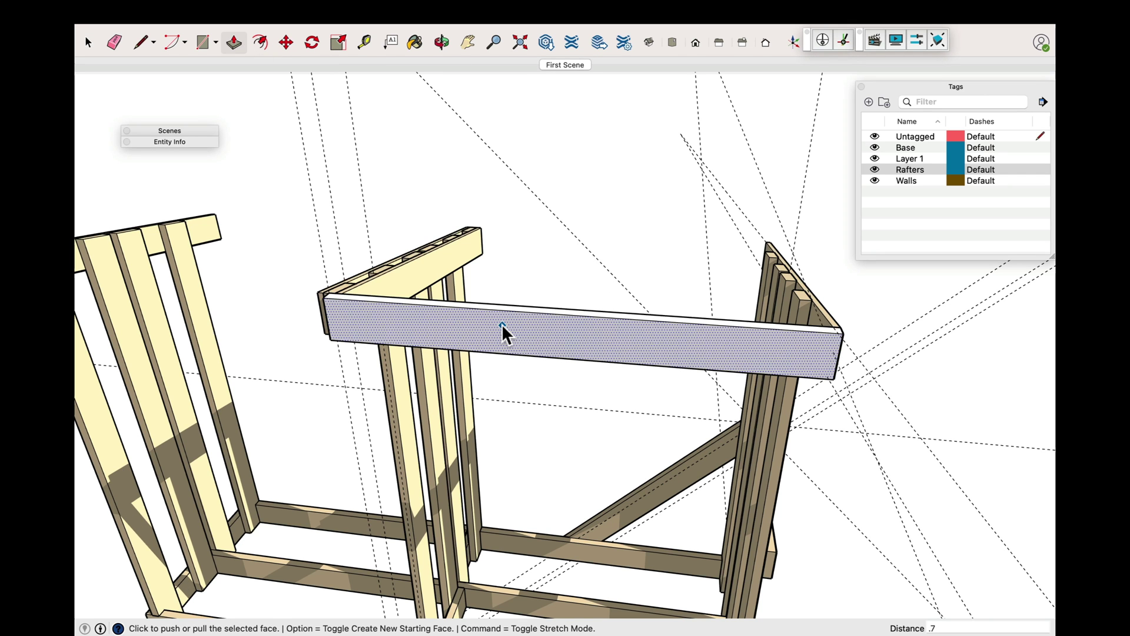
{"action": "left_click", "coordinate": [502, 324]}
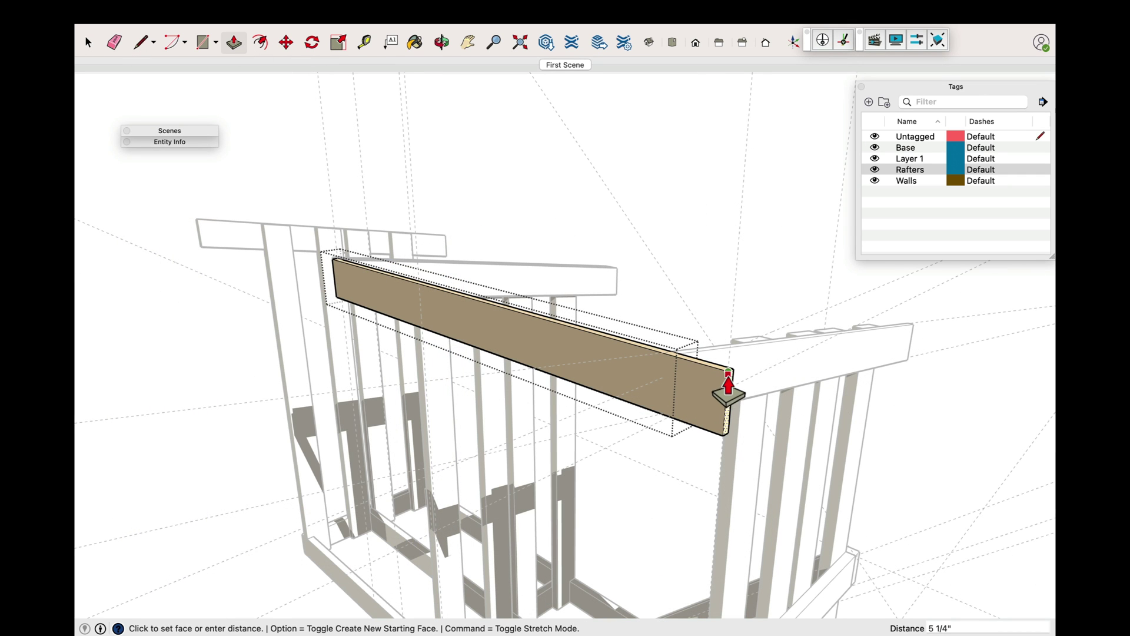
{"action": "left_click", "coordinate": [730, 385]}
{"action": "key", "text": "space"}
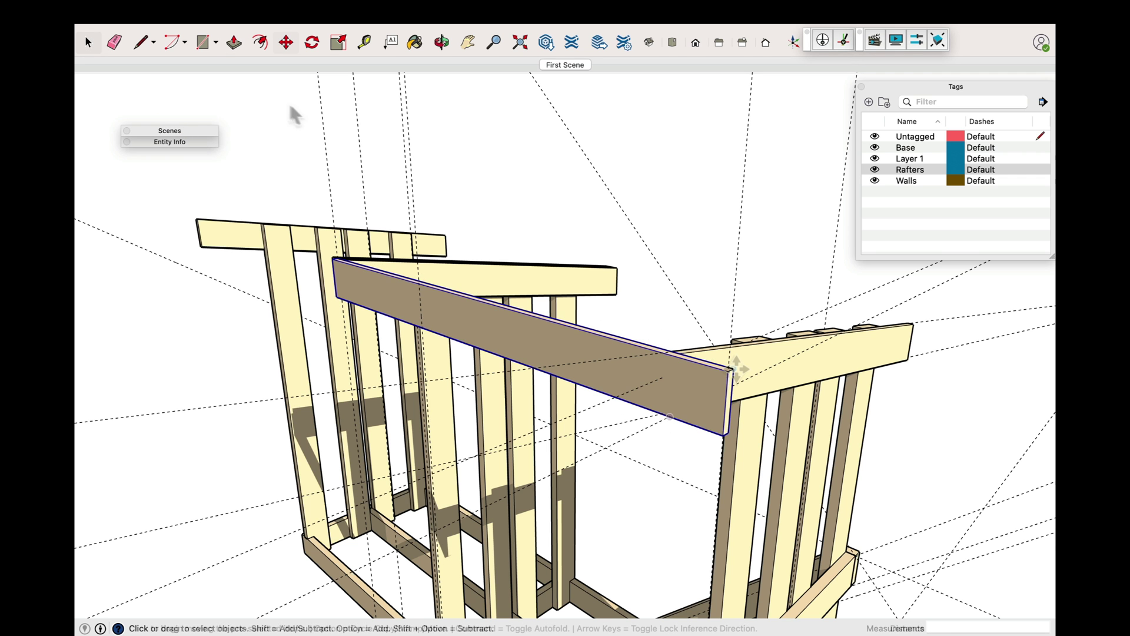
Copy the board end to end so that it spans the other bay along the same side
{"action": "left_click", "coordinate": [735, 367]}
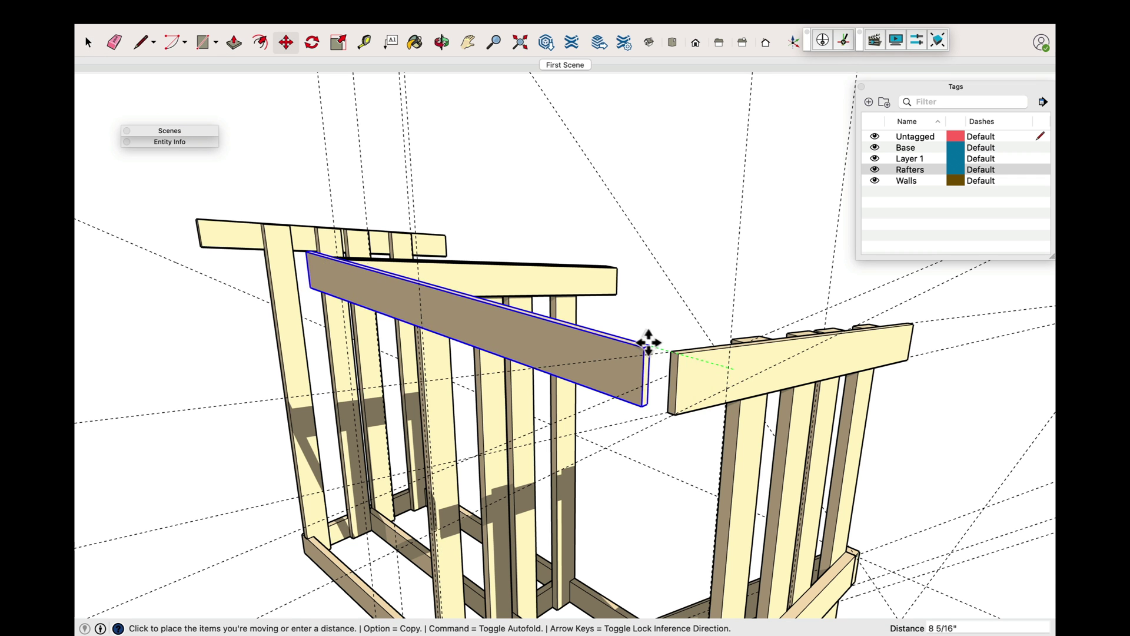
{"action": "key", "text": "alt"}
{"action": "scroll", "coordinate": [333, 253], "scroll_direction": "up", "scroll_amount": 5}
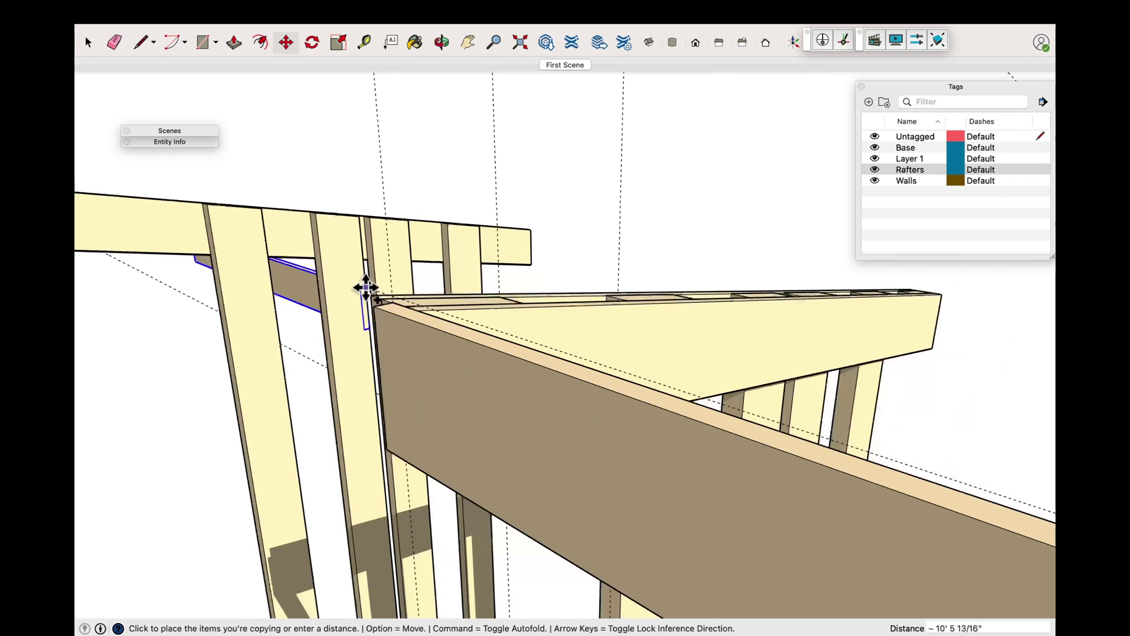
{"action": "left_click", "coordinate": [380, 308]}
Copy both long boards about 5' 1 1/4" to the opposite ends of the rafters
{"action": "left_click", "coordinate": [405, 310]}
{"action": "key", "text": "alt"}
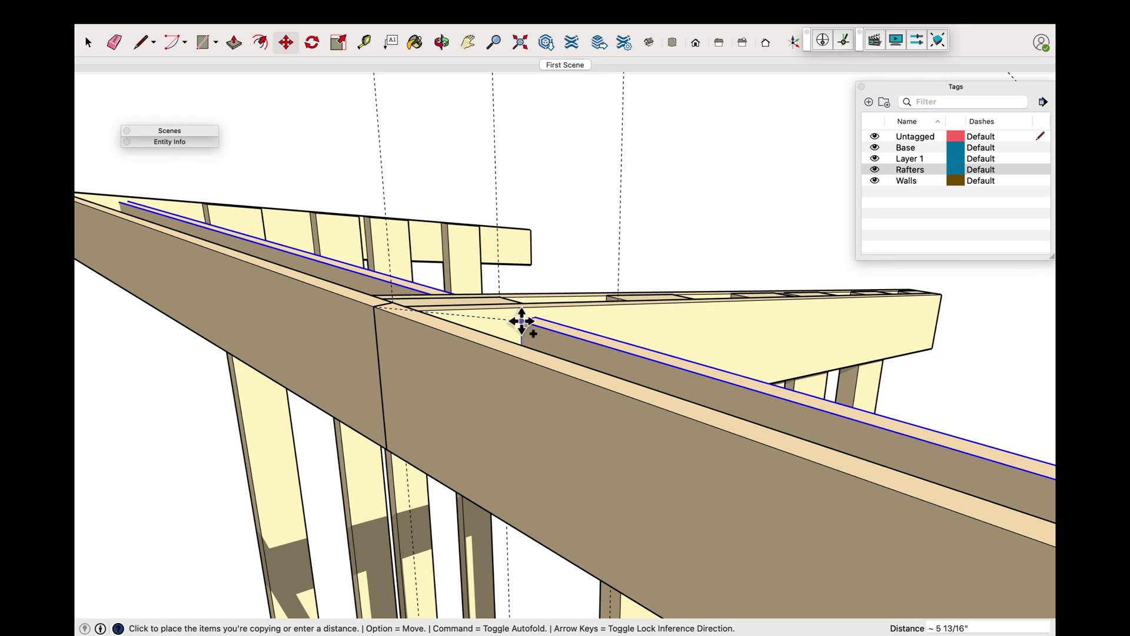
{"action": "scroll", "coordinate": [525, 320], "scroll_direction": "down", "scroll_amount": 3}
{"action": "scroll", "coordinate": [830, 300], "scroll_direction": "up", "scroll_amount": 5}
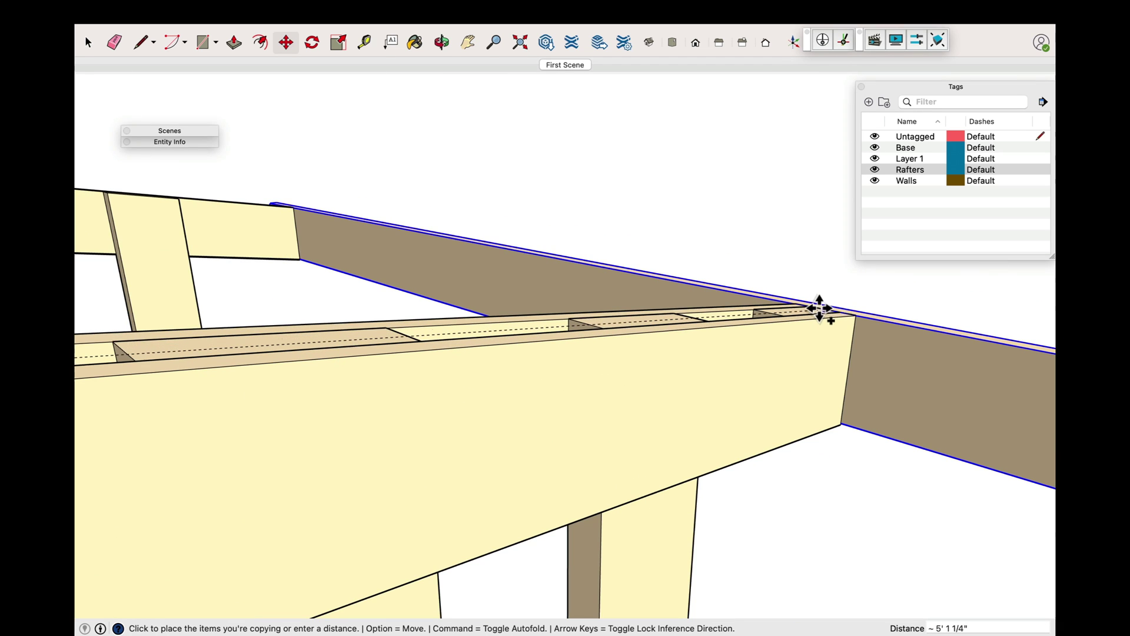
{"action": "left_click", "coordinate": [821, 308]}
Copy the end-wall rafter outward to close the roof frame between the projecting ends of the long boards
{"action": "left_click", "coordinate": [768, 348]}
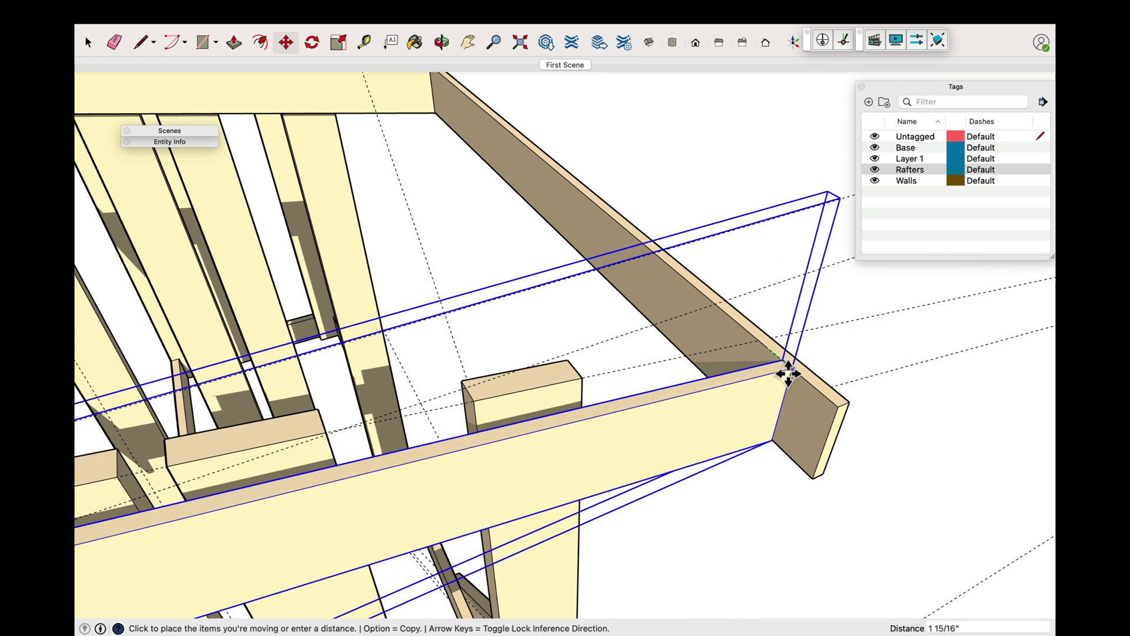
{"action": "key", "text": "alt"}
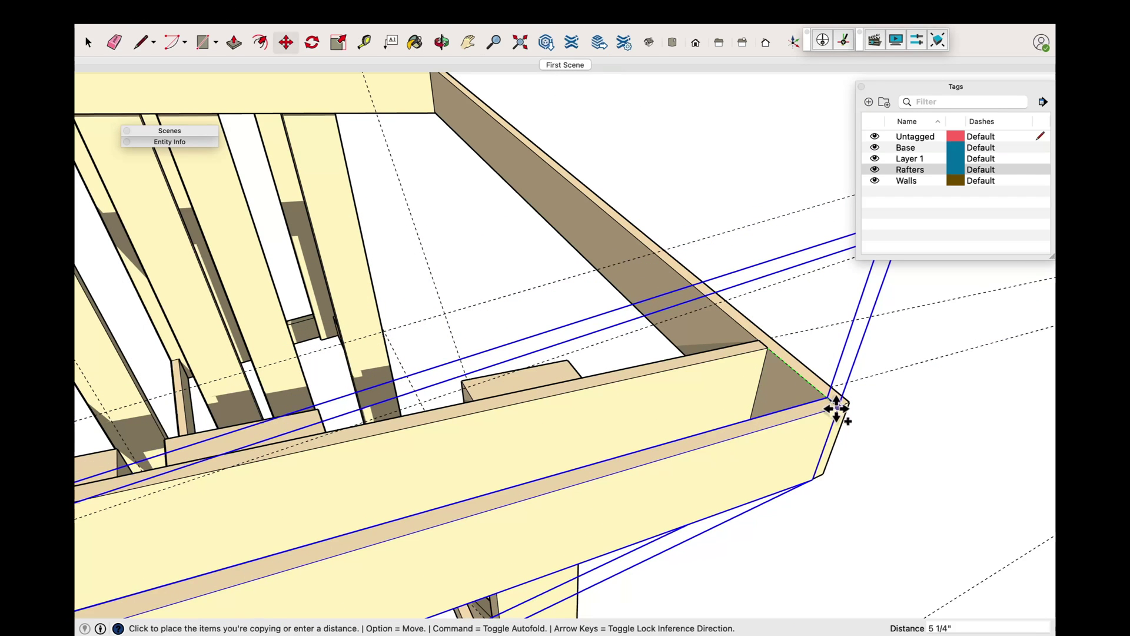
{"action": "left_click", "coordinate": [837, 408]}
{"action": "key", "text": "space"}
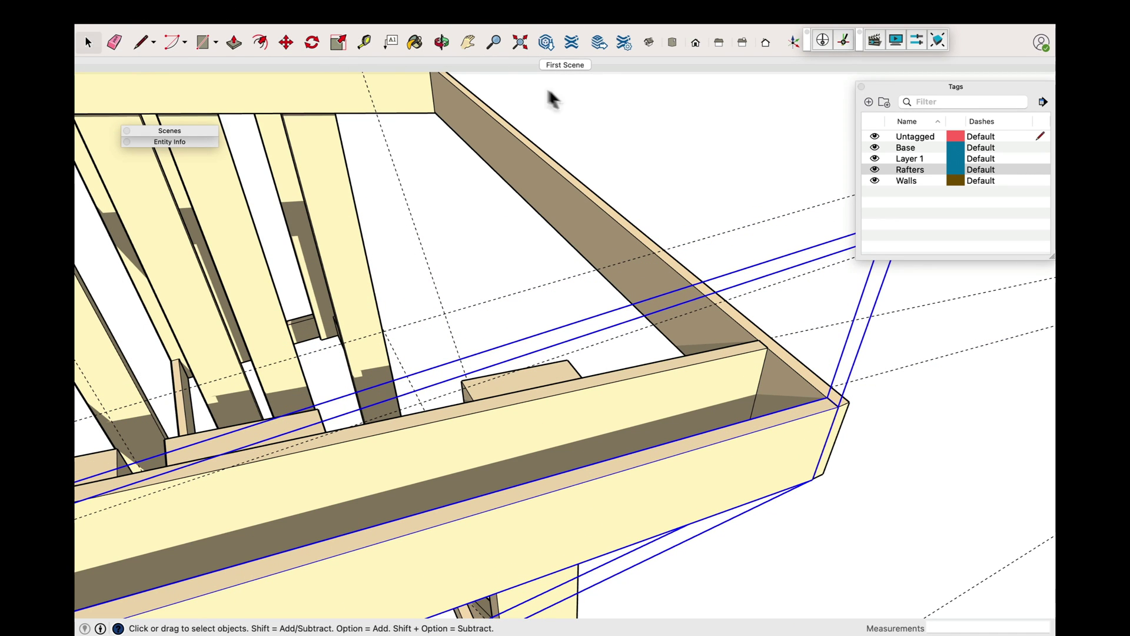
{"action": "left_click", "coordinate": [548, 91]}
Copy the opposite end wall's rafter 5 1/4" outward, flush with the ends of the long boards
{"action": "left_click", "coordinate": [441, 43]}
{"action": "left_click_drag", "start_coordinate": [441, 82], "coordinate": [644, 232]}
{"action": "scroll", "coordinate": [647, 233], "scroll_direction": "up", "scroll_amount": 5}
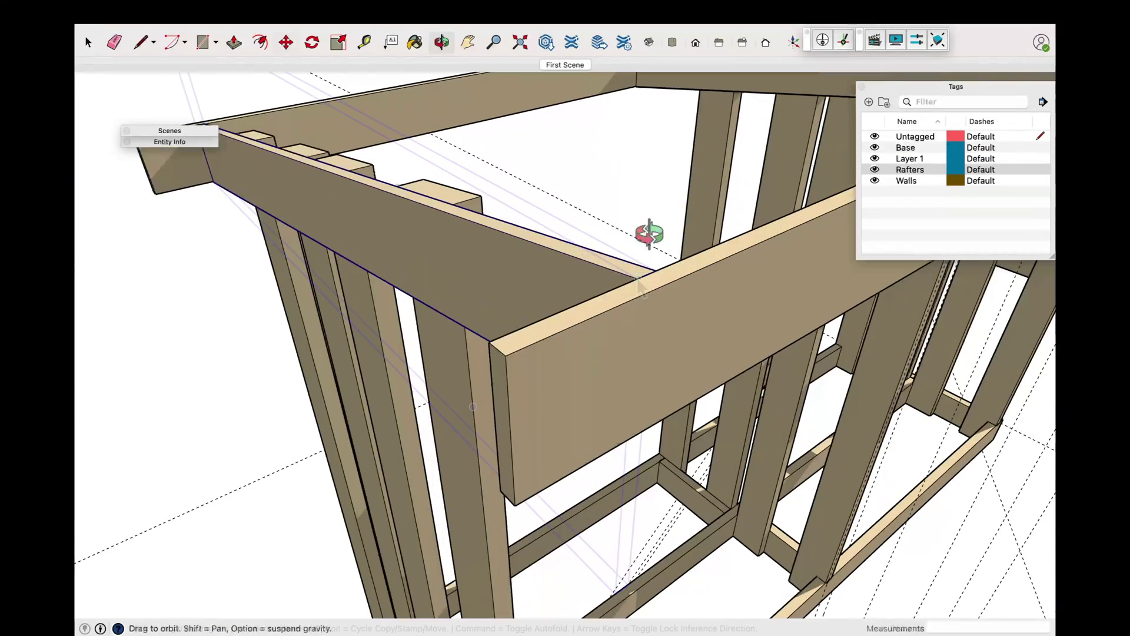
{"action": "key", "text": "m"}
{"action": "left_click", "coordinate": [638, 279]}
{"action": "key", "text": "alt"}
{"action": "left_click", "coordinate": [498, 334]}
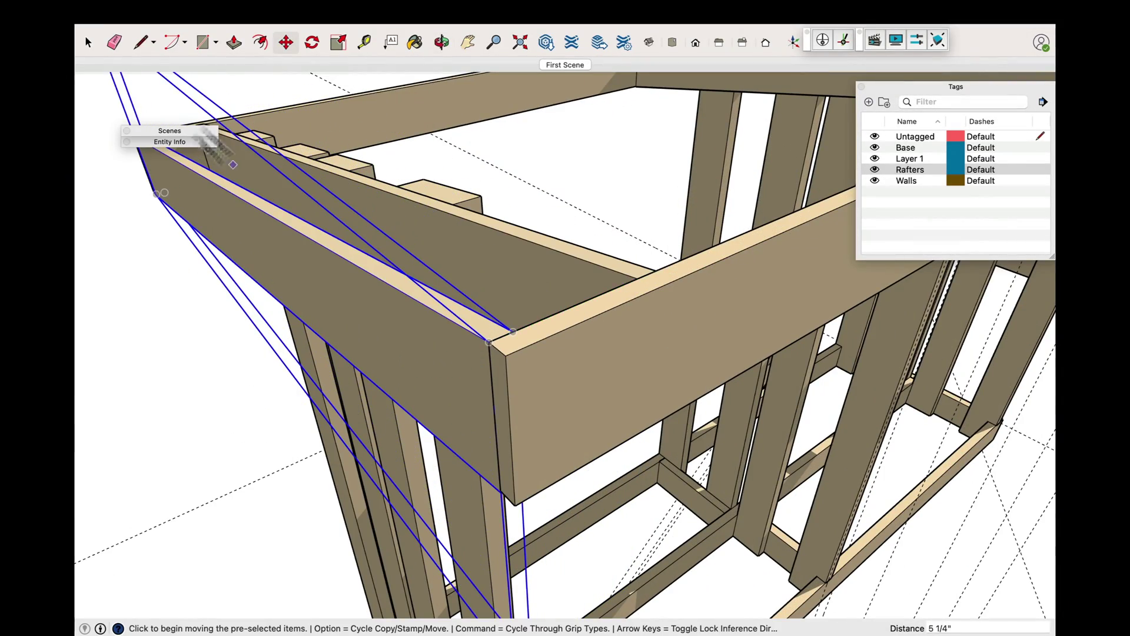
Copy the end spacer block 1' 1/2" along the middle rafter, and set it against the rafter's outer face above the stud
{"action": "left_click", "coordinate": [86, 41]}
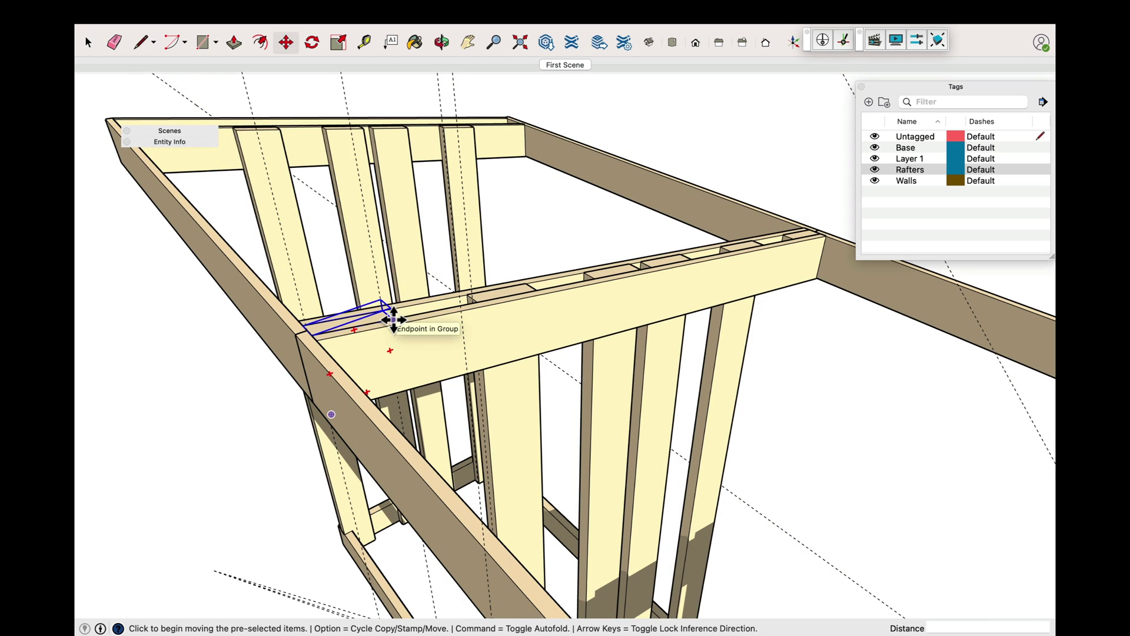
{"action": "left_click", "coordinate": [393, 319]}
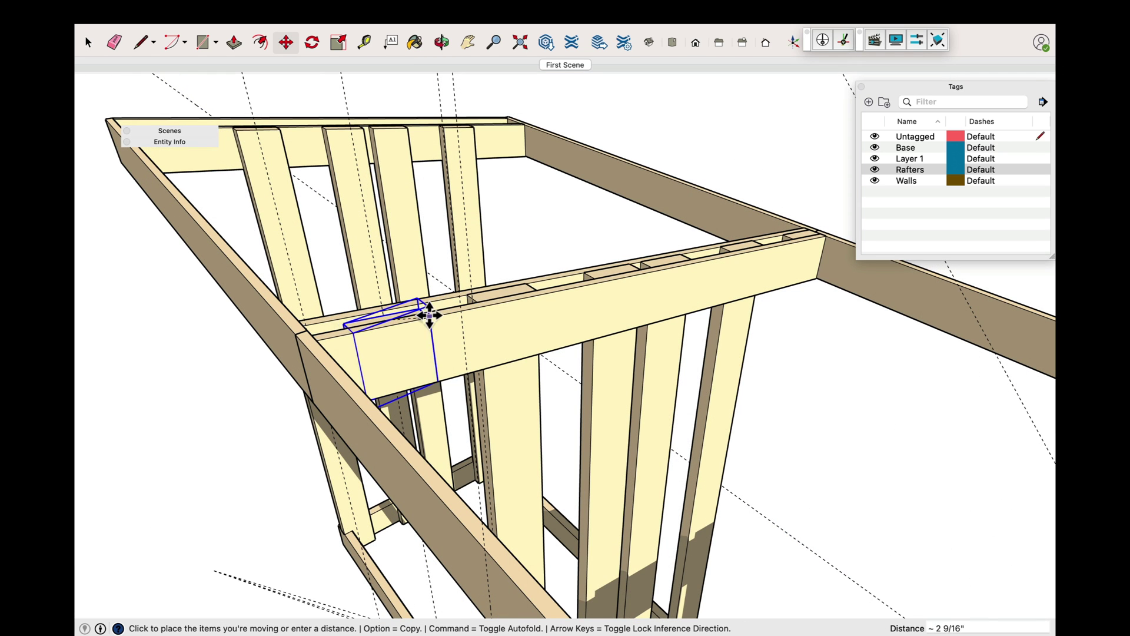
{"action": "left_click", "coordinate": [536, 289]}
{"action": "left_click", "coordinate": [823, 233]}
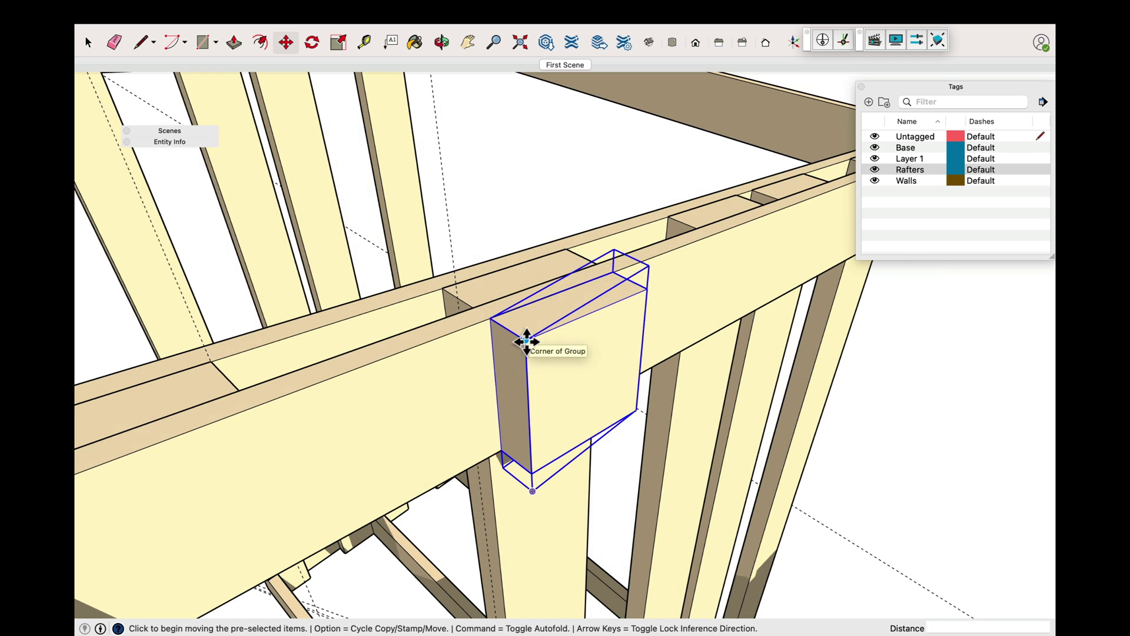
Copy the block to the double rafter's other face, and copy the pair along the rafter to the stud near its far end
{"action": "left_click", "coordinate": [527, 342]}
{"action": "key", "text": "alt"}
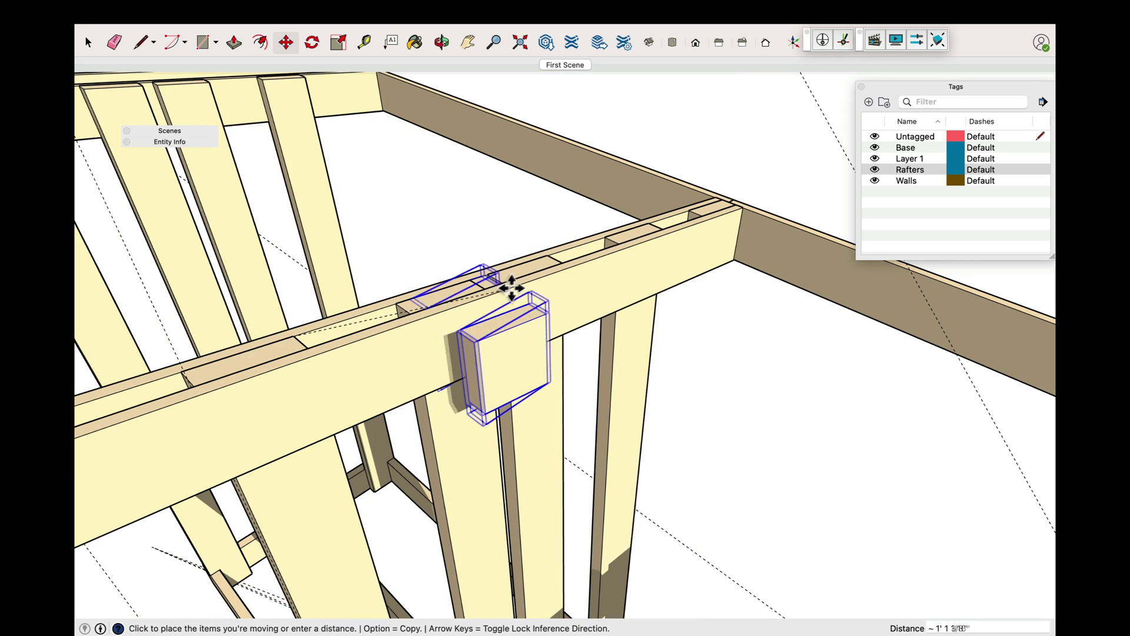
{"action": "key", "text": "alt"}
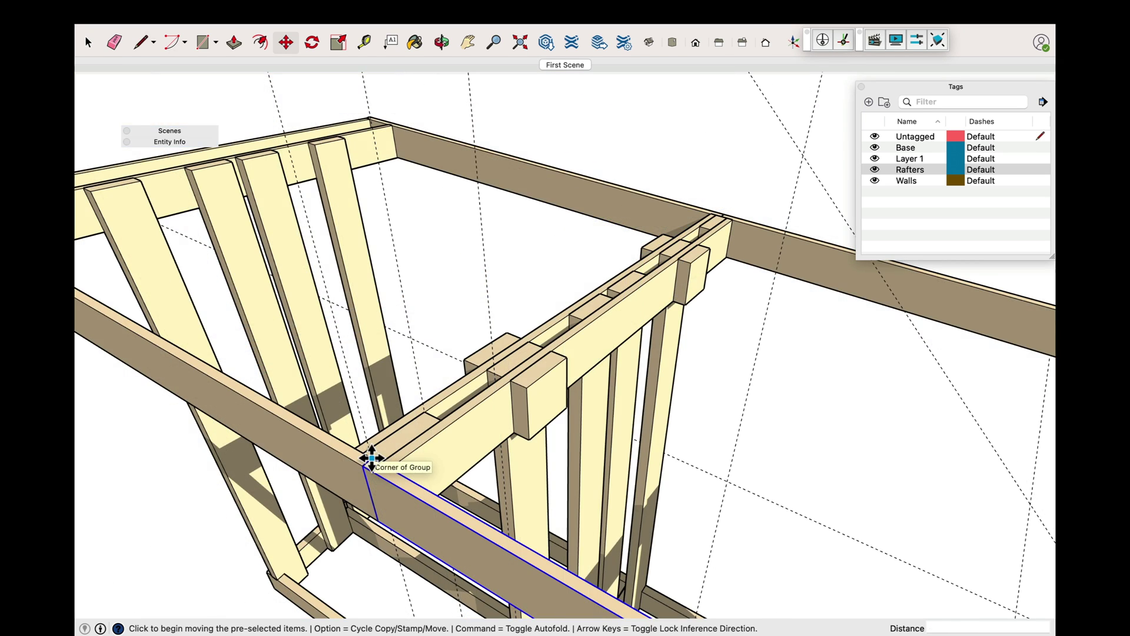
Copy a long edge board about 1' 9/16" inward to the block, and shorten it 7 1/2" to the end-wall rafter's inner face
{"action": "left_click", "coordinate": [369, 460]}
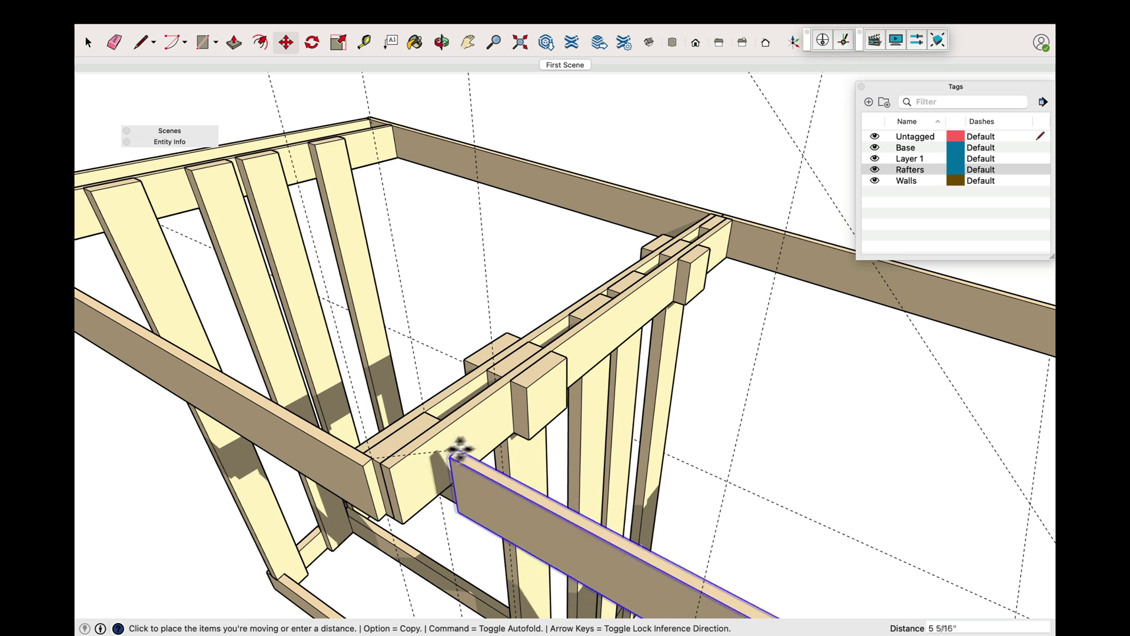
{"action": "key", "text": "alt"}
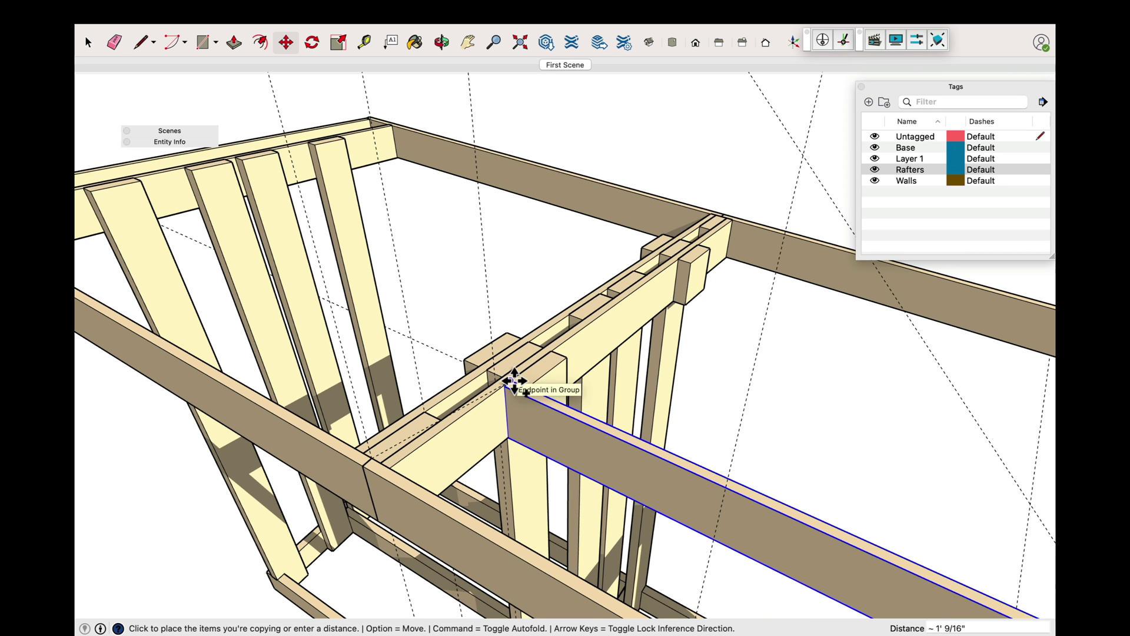
{"action": "left_click", "coordinate": [513, 381]}
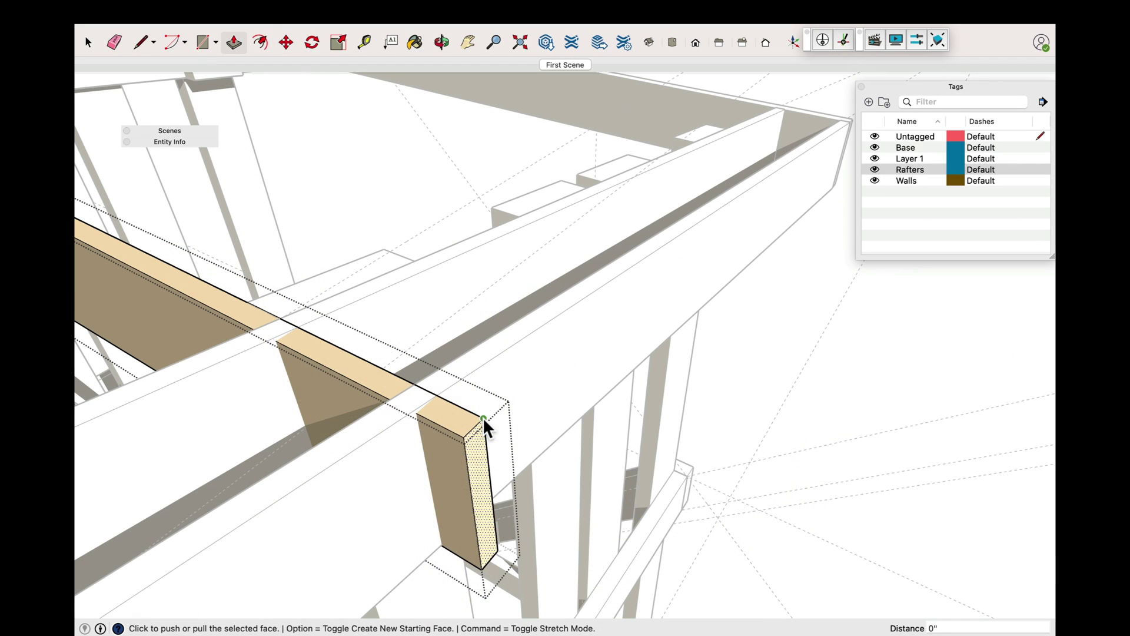
{"action": "left_click", "coordinate": [483, 417]}
{"action": "left_click", "coordinate": [278, 316]}
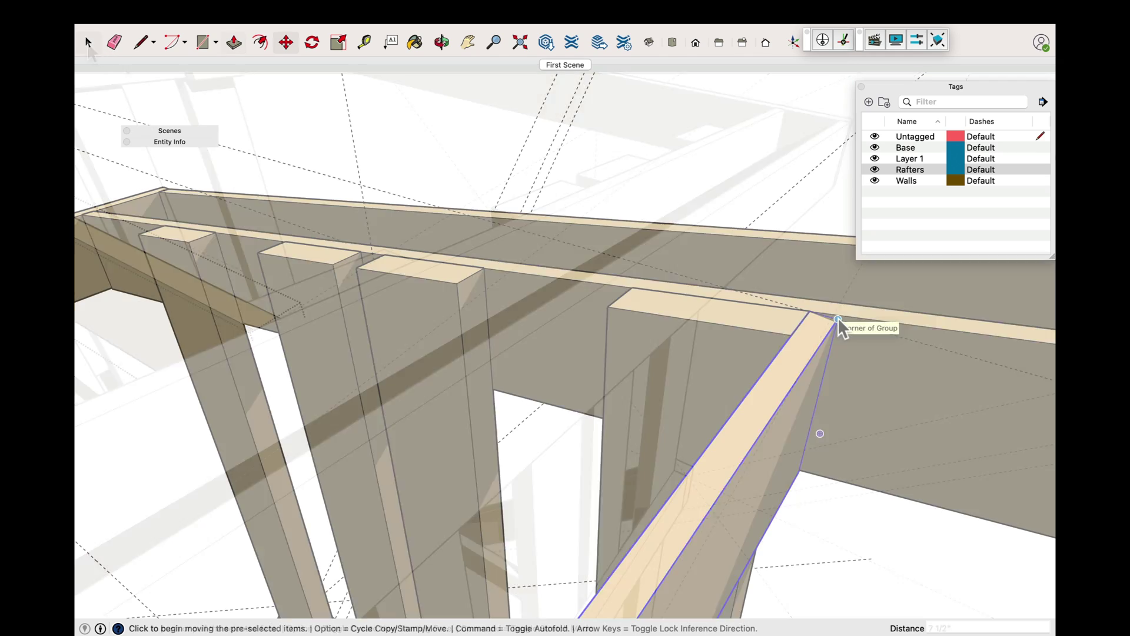
Copy the shortened board across the bay to the other block, and shift it 1/8" into alignment with the rafter
{"action": "left_click", "coordinate": [838, 317]}
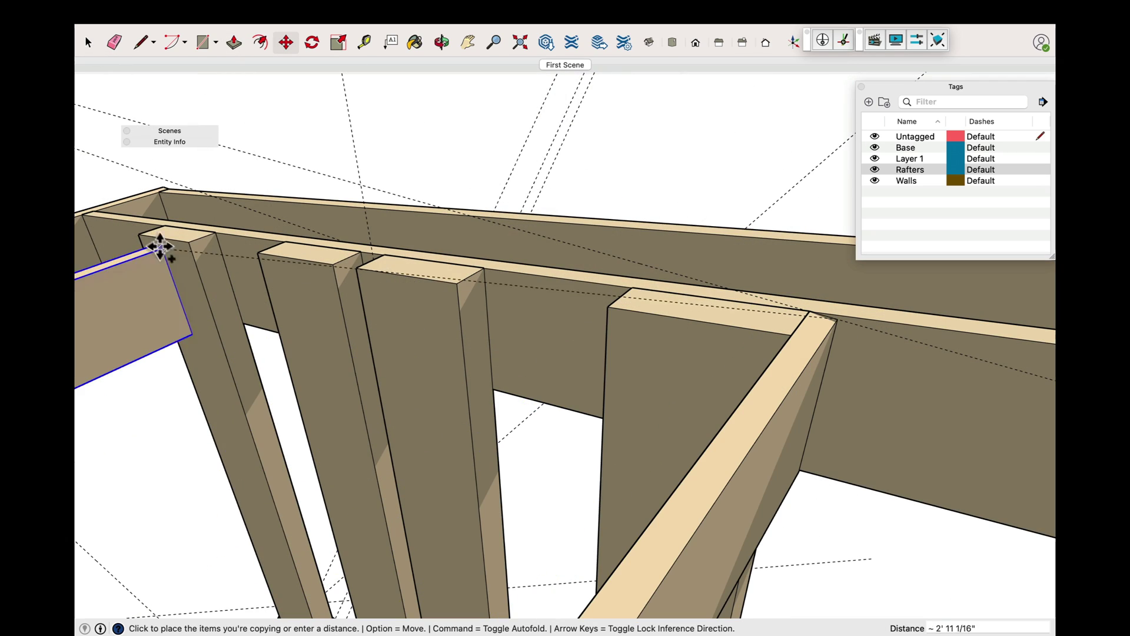
{"action": "middle_click_drag", "start_coordinate": [162, 227], "coordinate": [280, 34]}
{"action": "left_click", "coordinate": [88, 52]}
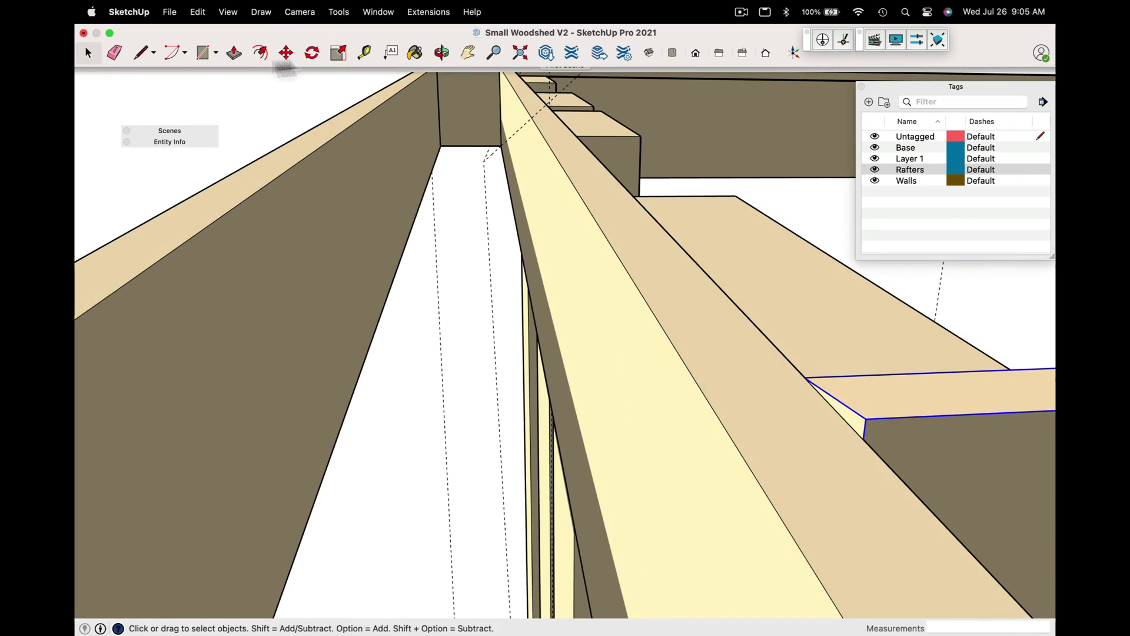
{"action": "left_click", "coordinate": [287, 54]}
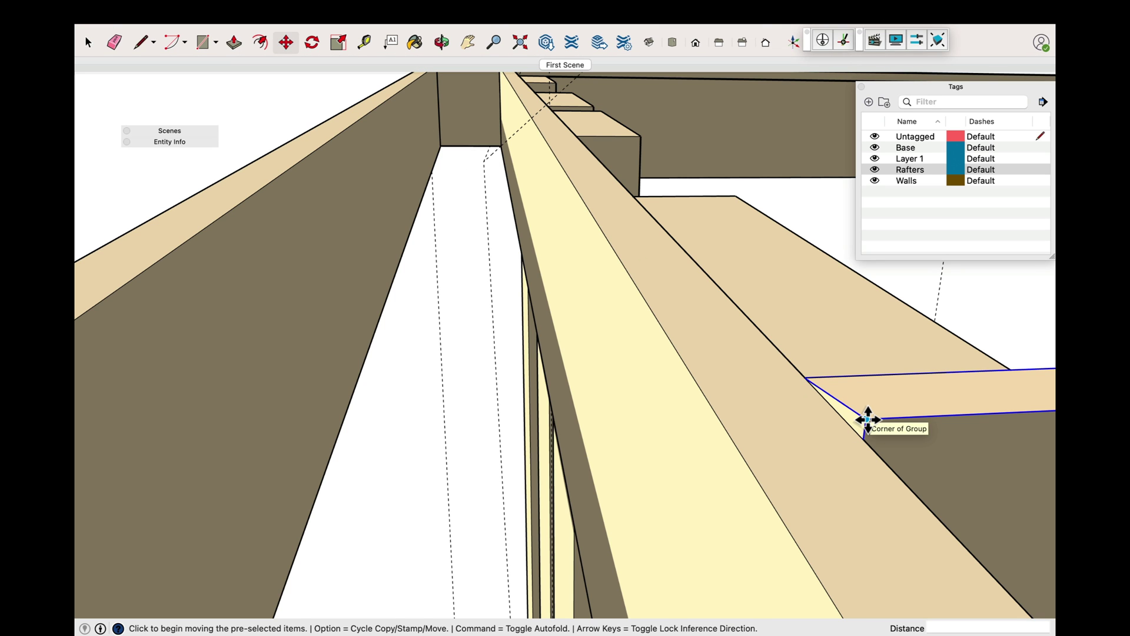
{"action": "left_click", "coordinate": [867, 420]}
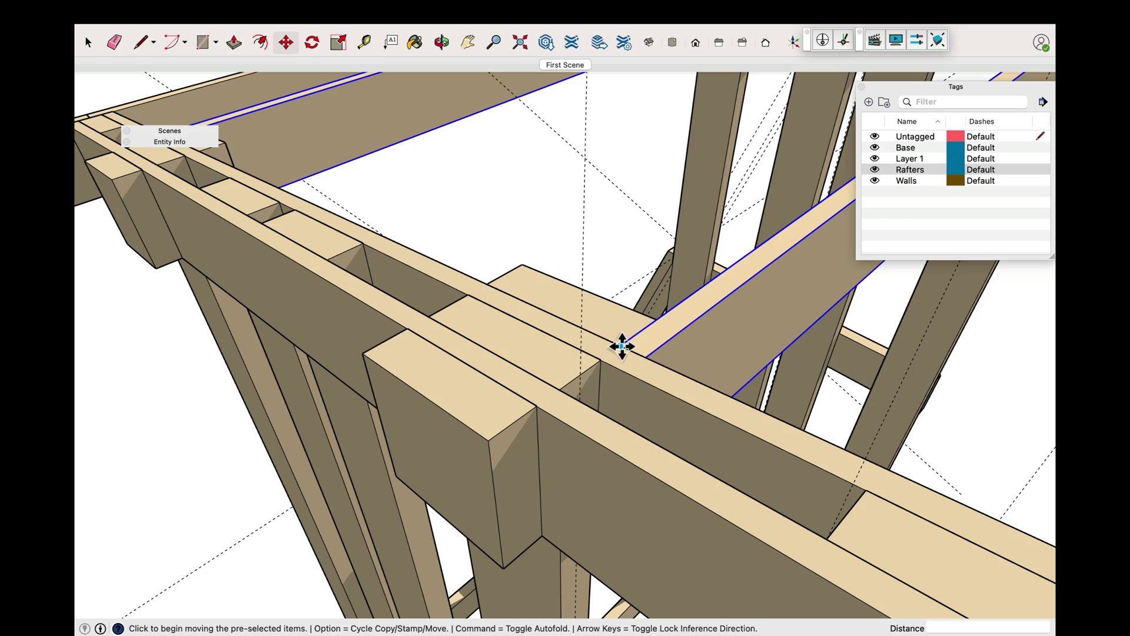
Copy both inner cross boards 5' into the neighbouring bay, between the middle and end-wall rafters
{"action": "left_click", "coordinate": [615, 352]}
{"action": "key", "text": "alt"}
{"action": "scroll", "coordinate": [454, 467], "scroll_direction": "down", "scroll_amount": 10}
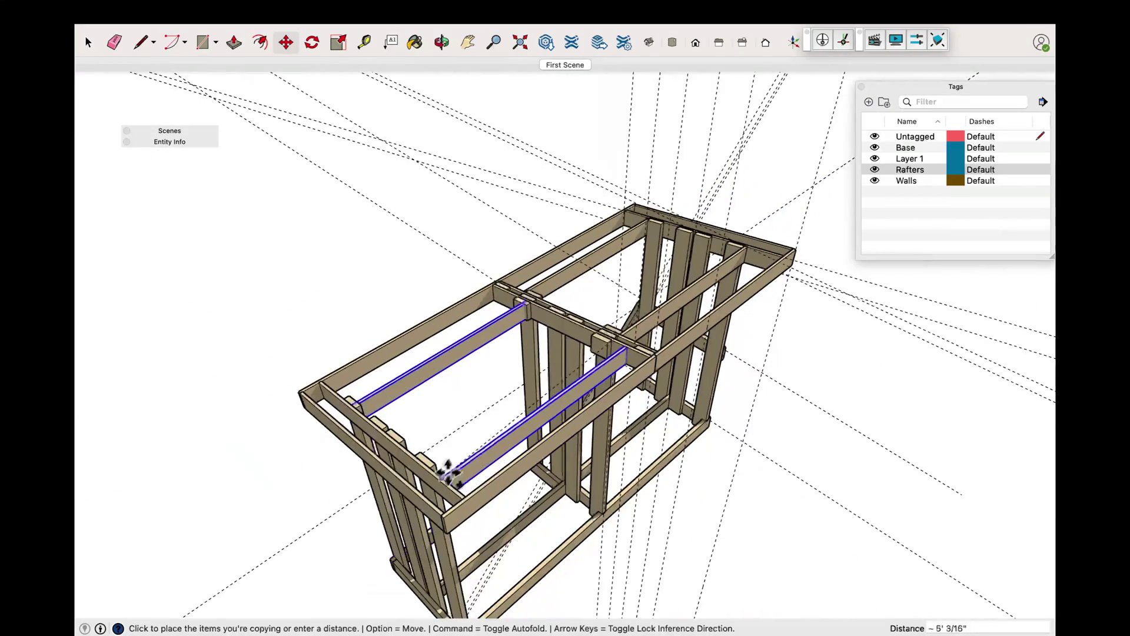
{"action": "scroll", "coordinate": [441, 469], "scroll_direction": "up", "scroll_amount": 6}
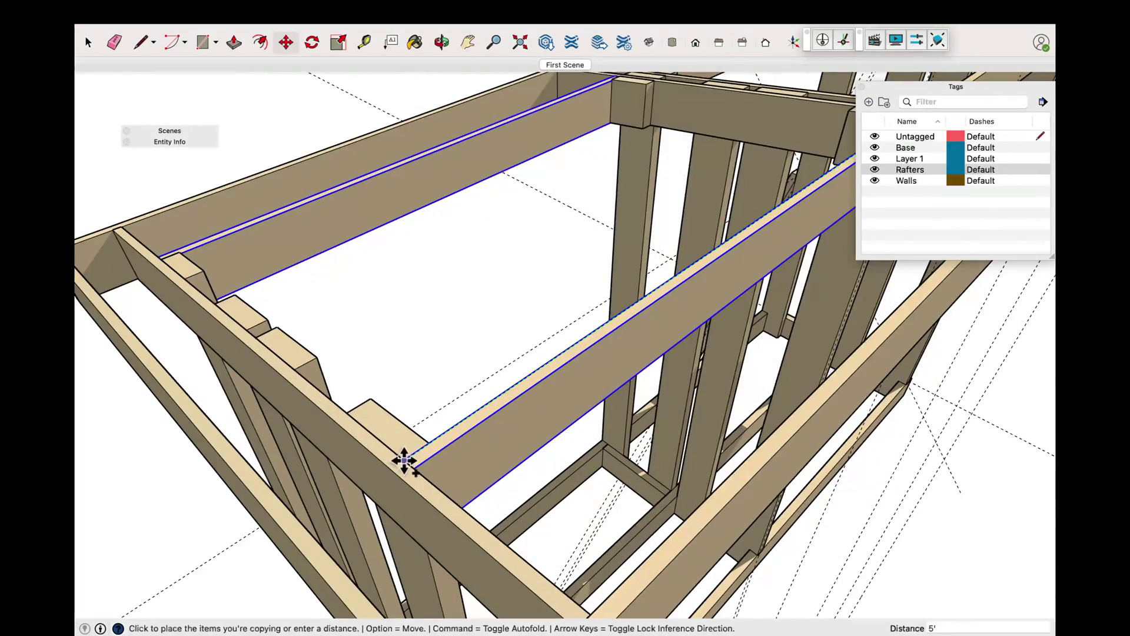
{"action": "left_click", "coordinate": [404, 460]}
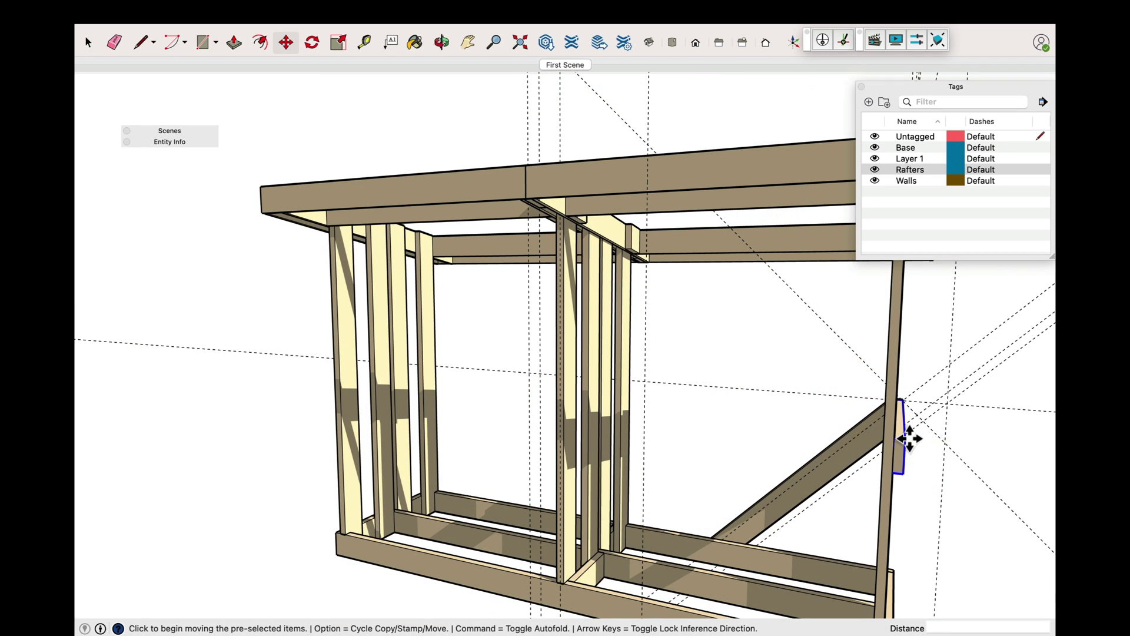
Copy the horizontal board on the end wall's outside 9' 10 1/2" to the opposite end wall
{"action": "left_click", "coordinate": [907, 436]}
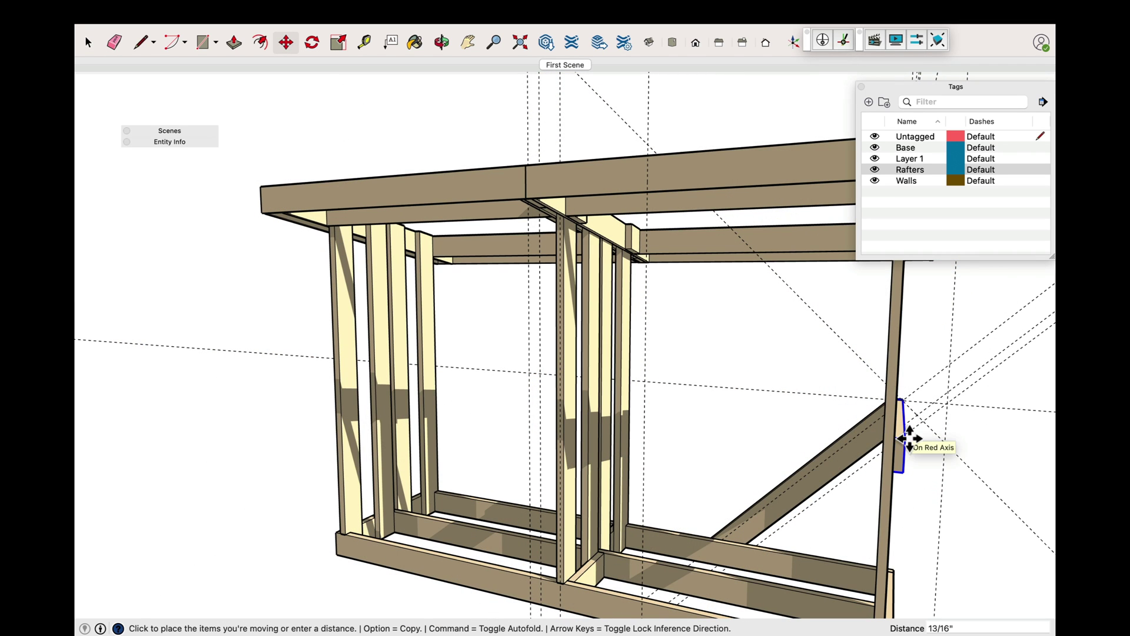
{"action": "key", "text": "alt"}
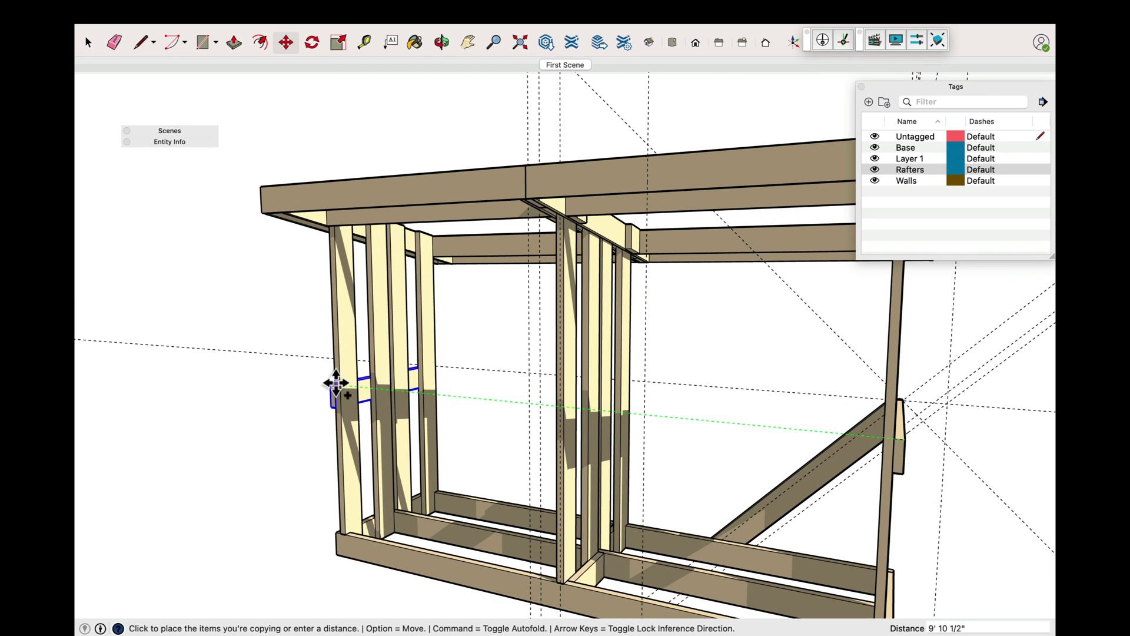
{"action": "left_click", "coordinate": [337, 382]}
{"action": "left_click", "coordinate": [88, 42]}
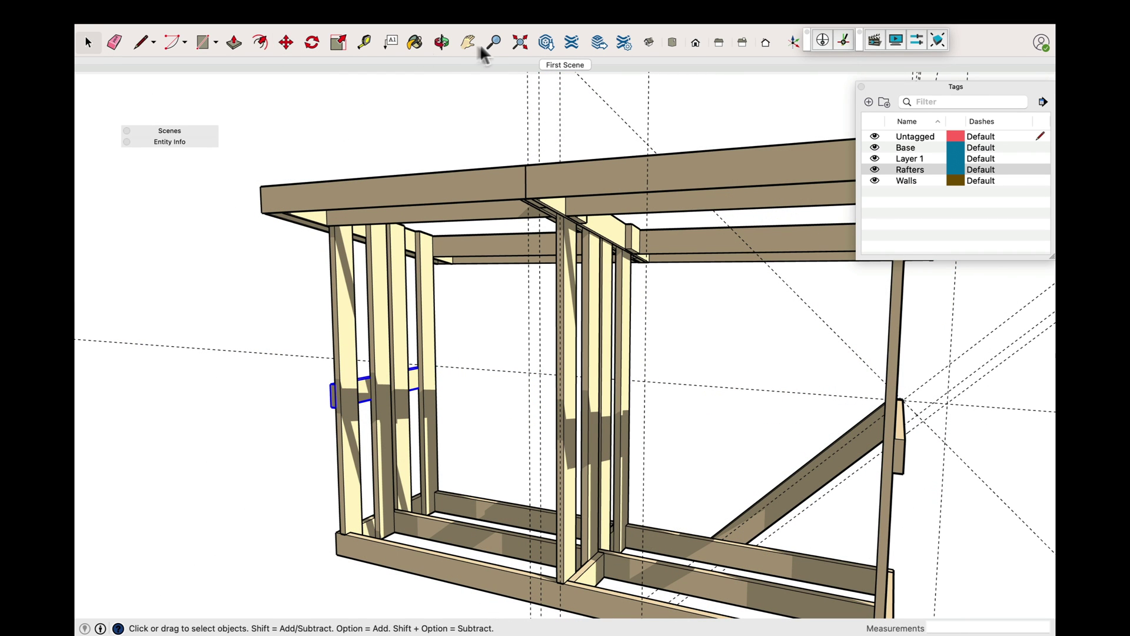
Make a rotated copy of the long diagonal brace, turned 180° about its top corner at the end wall
{"action": "key", "text": "o"}
{"action": "left_click_drag", "start_coordinate": [832, 407], "coordinate": [300, 512]}
{"action": "scroll", "coordinate": [300, 510], "scroll_direction": "up", "scroll_amount": 6}
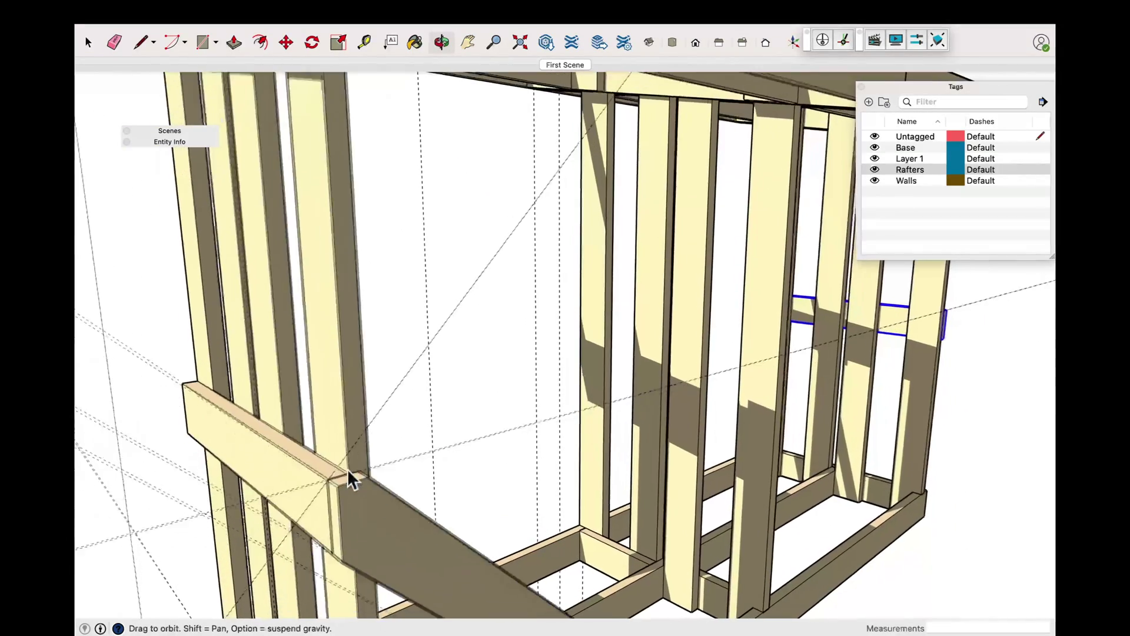
{"action": "key", "text": "q"}
{"action": "left_click", "coordinate": [324, 475]}
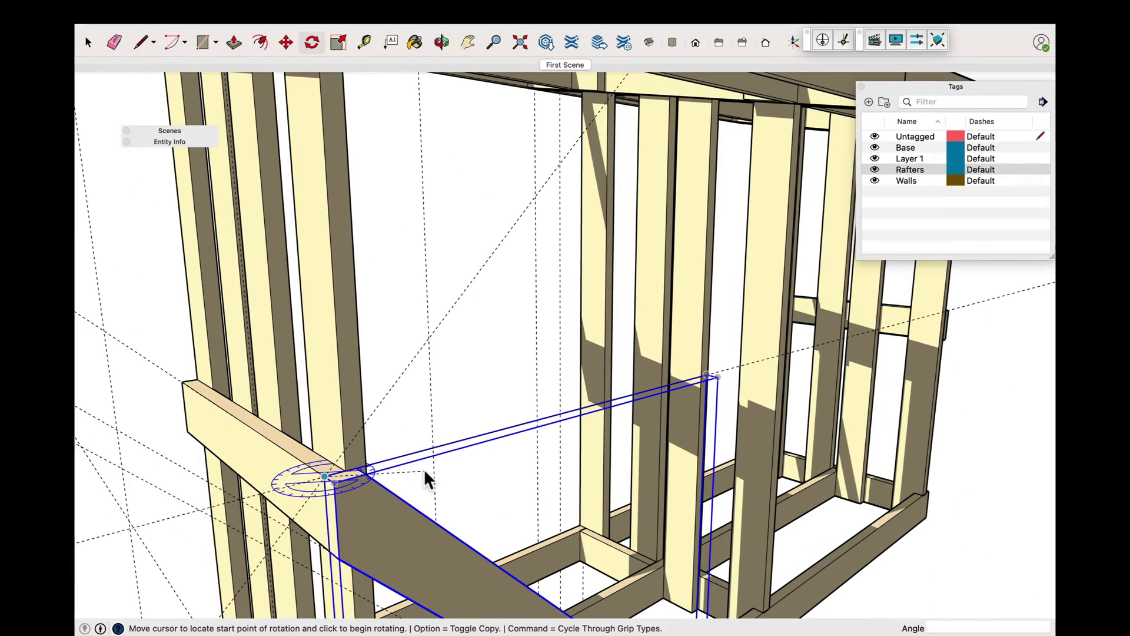
{"action": "left_click", "coordinate": [417, 451]}
{"action": "key", "text": "alt"}
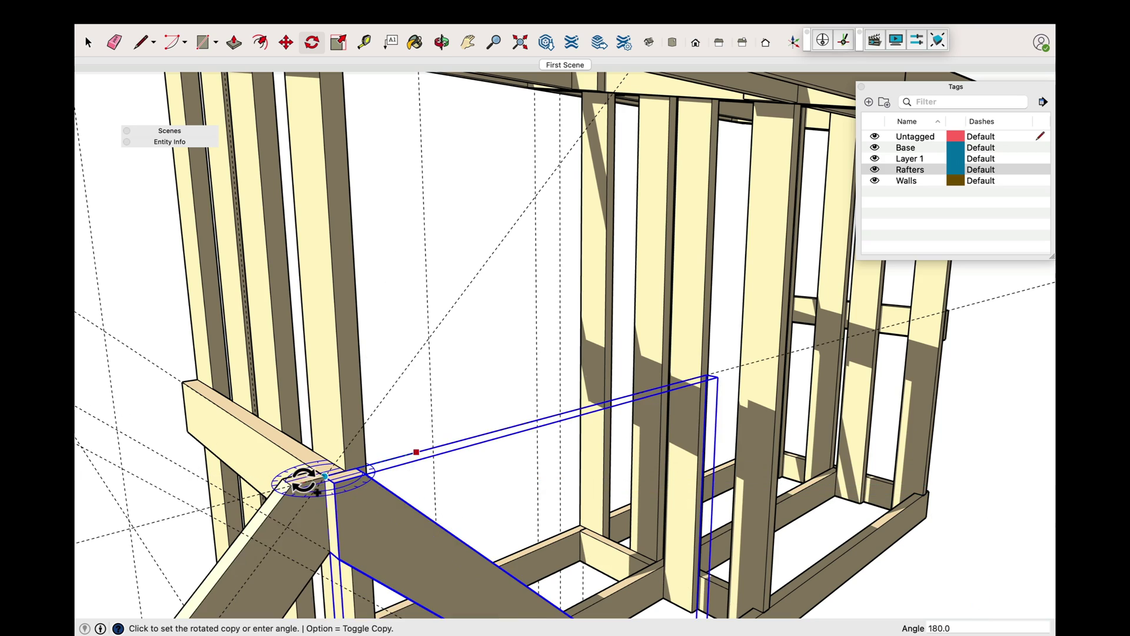
{"action": "left_click", "coordinate": [304, 481]}
Move the rotated brace about 10' so its top corner meets the horizontal board on the opposite end wall
{"action": "key", "text": "m"}
{"action": "left_click", "coordinate": [316, 470]}
{"action": "scroll", "coordinate": [635, 447], "scroll_direction": "down", "scroll_amount": 5}
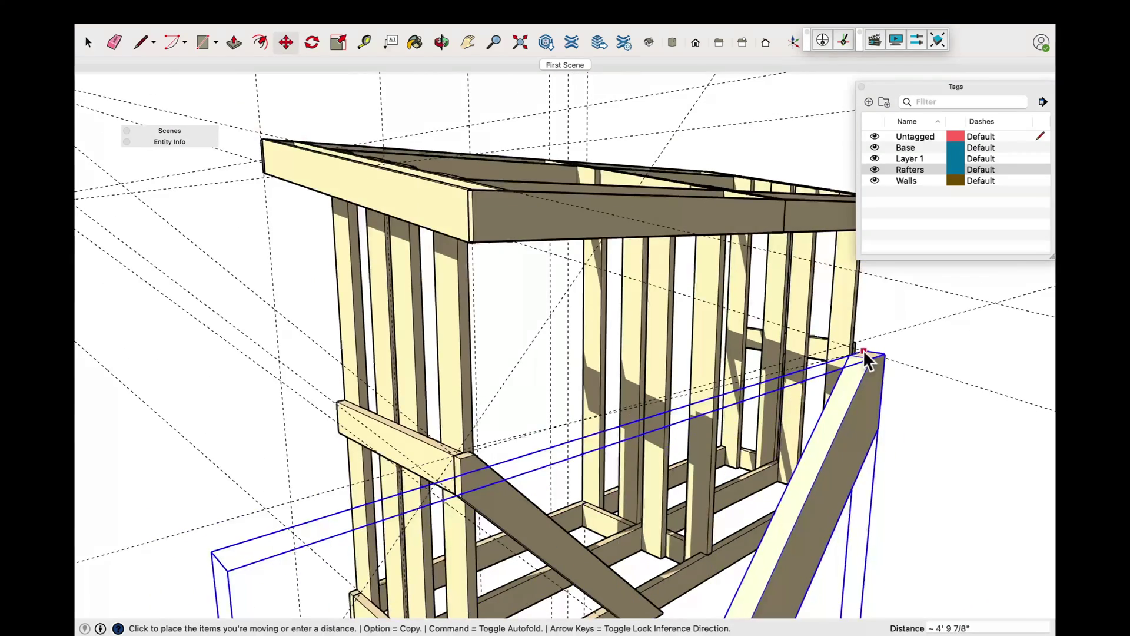
{"action": "scroll", "coordinate": [863, 349], "scroll_direction": "up", "scroll_amount": 8}
{"action": "scroll", "coordinate": [831, 313], "scroll_direction": "up", "scroll_amount": 2}
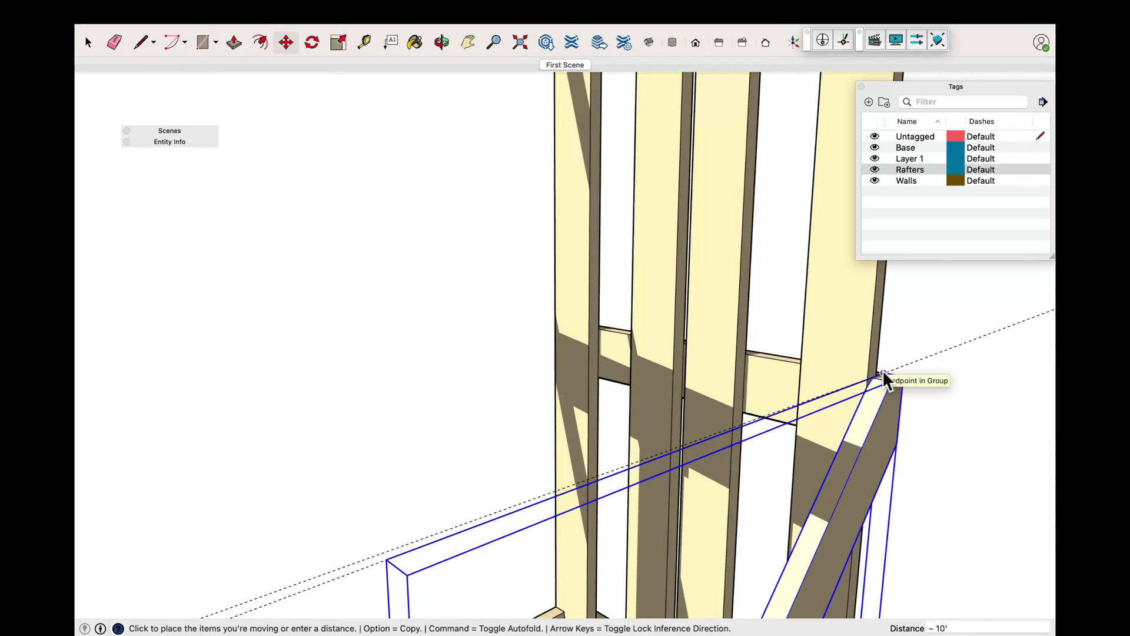
{"action": "left_click", "coordinate": [883, 373]}
Draw a 36" by 5.5" rectangle on the base frame against the end-wall posts, and extrude it 1.5" as a floor board
{"action": "left_click", "coordinate": [441, 41]}
{"action": "left_click_drag", "start_coordinate": [952, 376], "coordinate": [567, 333]}
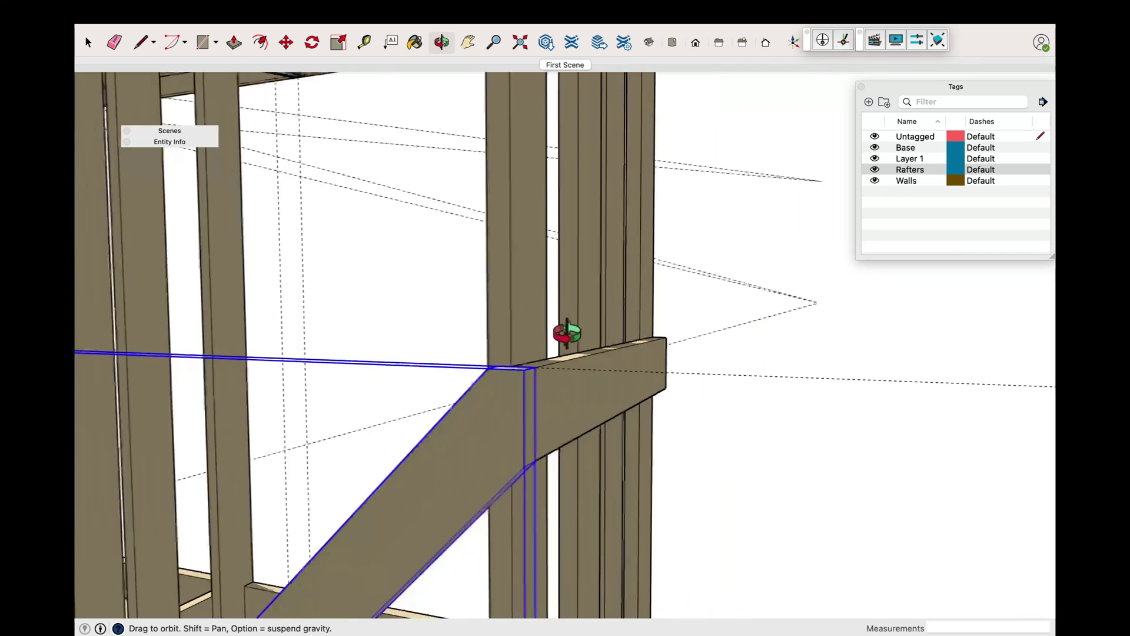
{"action": "left_click_drag", "start_coordinate": [567, 333], "coordinate": [673, 391]}
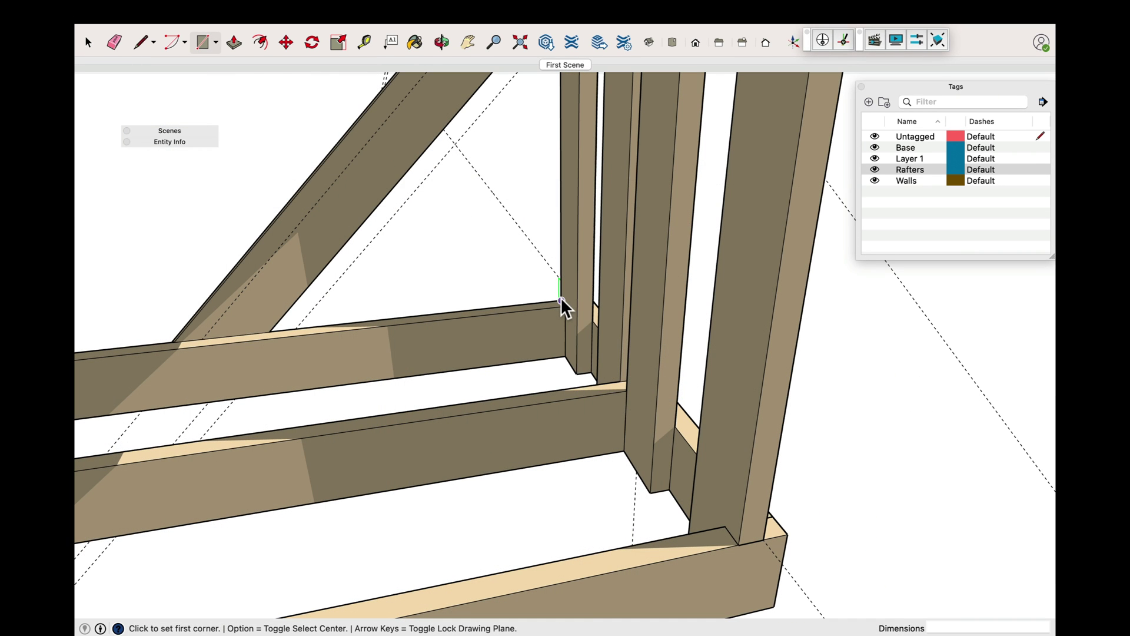
{"action": "left_click", "coordinate": [561, 301]}
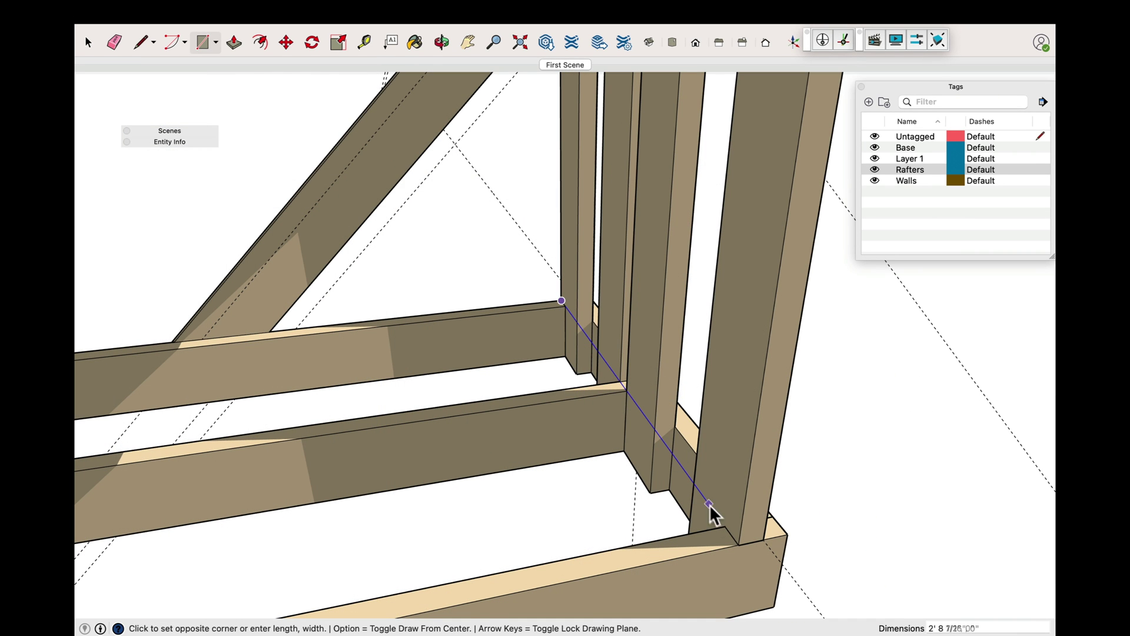
{"action": "left_click", "coordinate": [642, 560]}
{"action": "scroll", "coordinate": [641, 559], "scroll_direction": "up", "scroll_amount": 1}
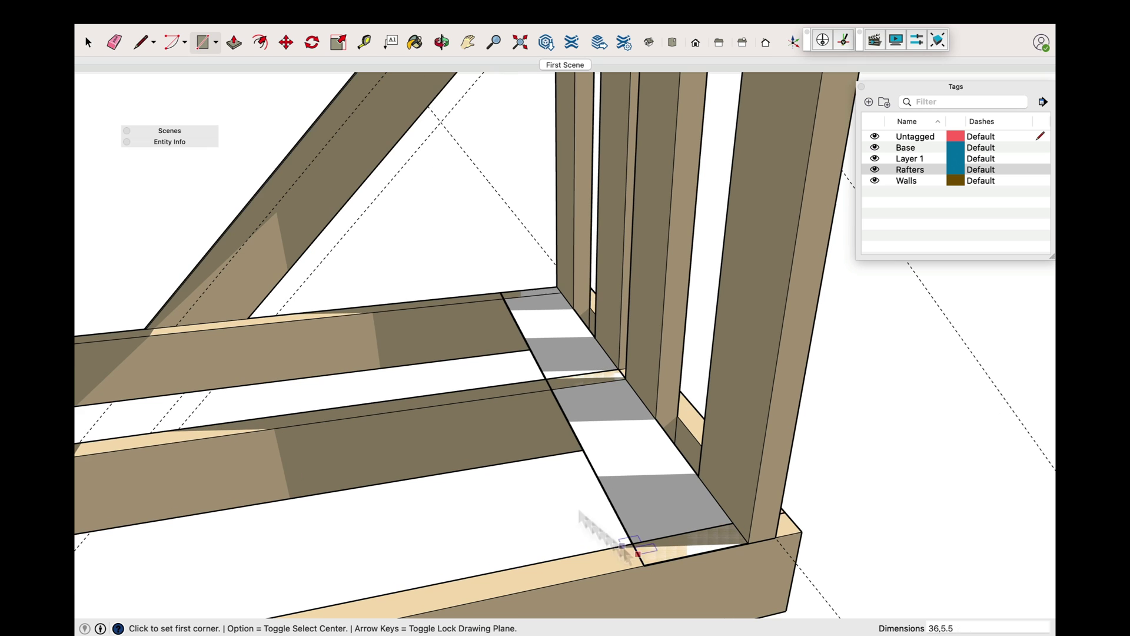
{"action": "key", "text": "p"}
{"action": "left_click", "coordinate": [638, 489]}
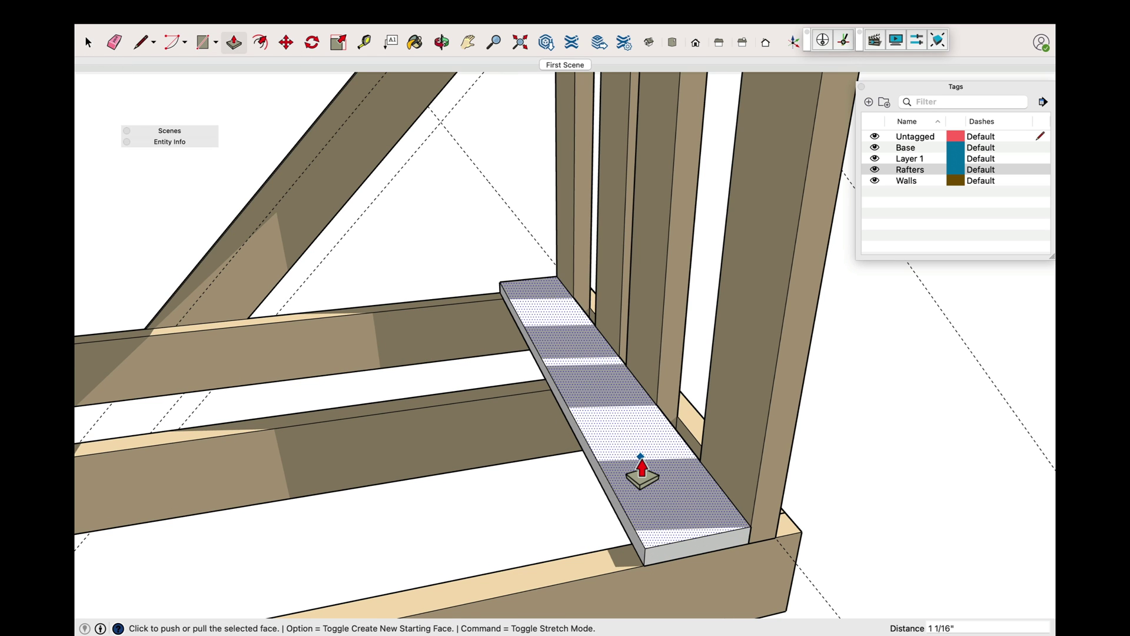
{"action": "type", "text": "1.5"}
{"action": "key", "text": "Return"}
Copy the floor board to the middle-wall side of the bay, and fill the bay with eight evenly spaced boards
{"action": "key", "text": "m"}
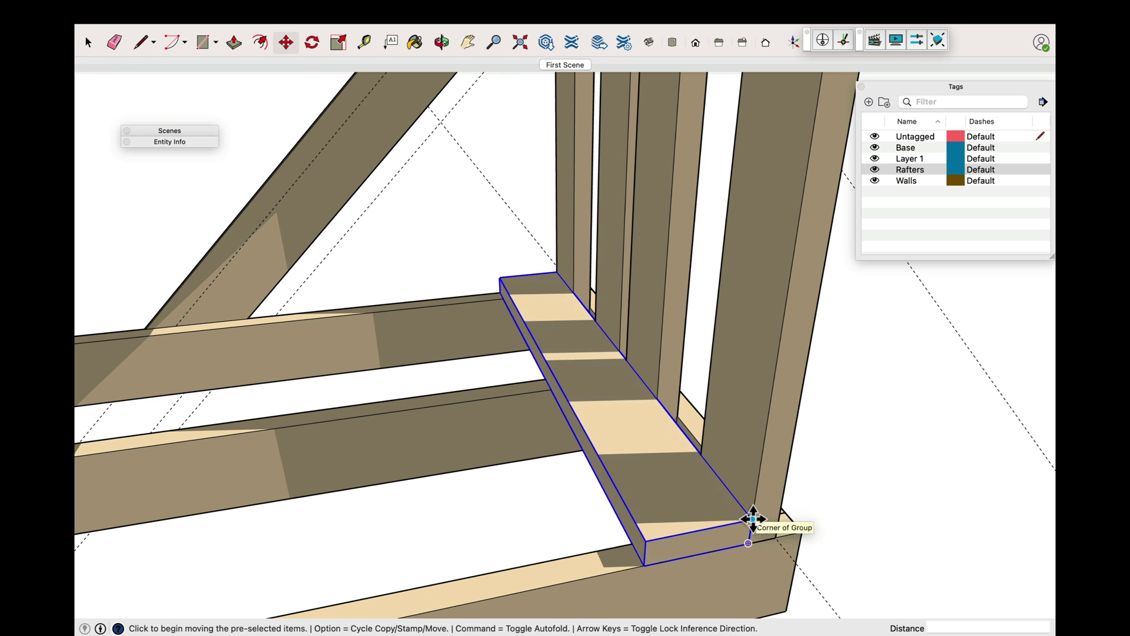
{"action": "left_click", "coordinate": [753, 518]}
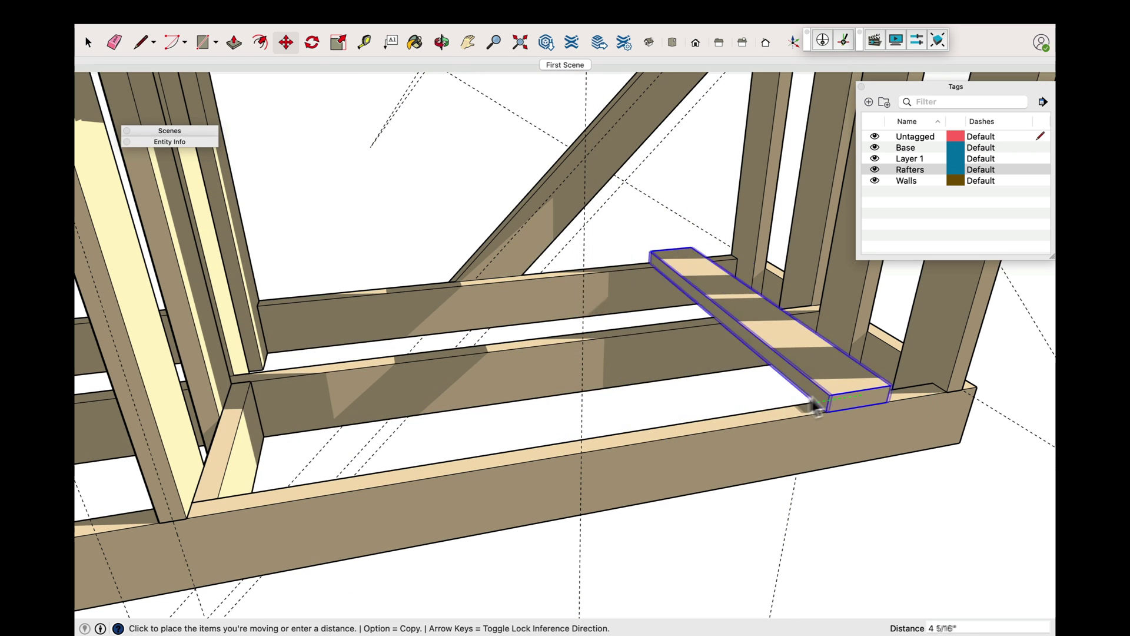
{"action": "key", "text": "alt"}
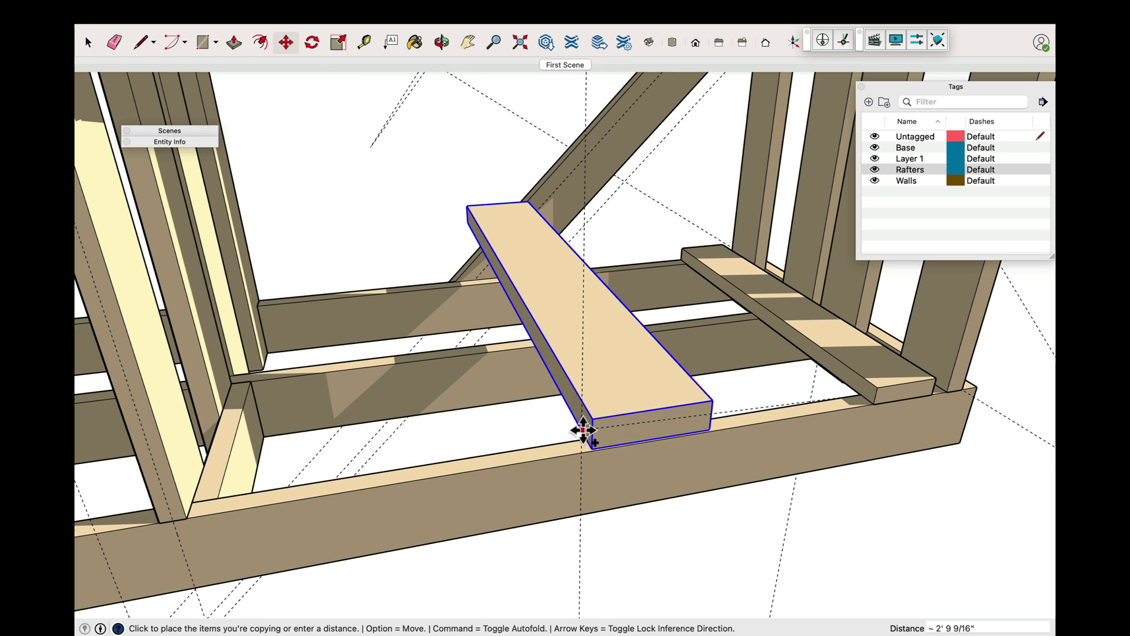
{"action": "left_click", "coordinate": [222, 497]}
{"action": "key", "text": "q"}
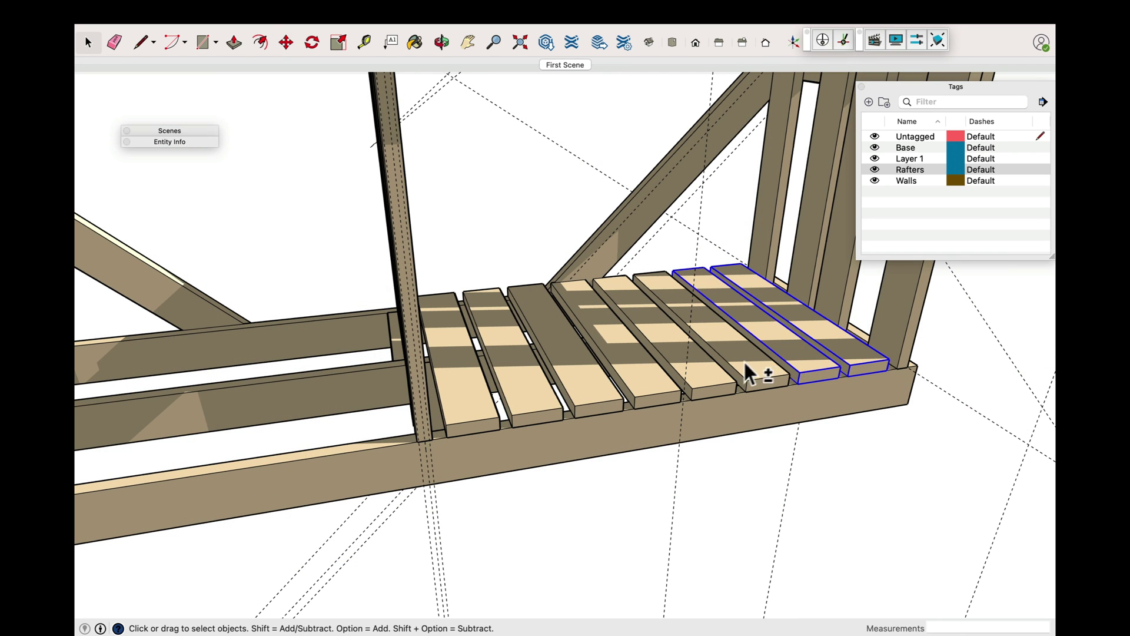
Copy all the floor boards about 4' 9 3/4" along the base frame into the neighbouring bay
{"action": "left_click", "coordinate": [475, 403], "text": "shift"}
{"action": "left_click", "coordinate": [285, 42]}
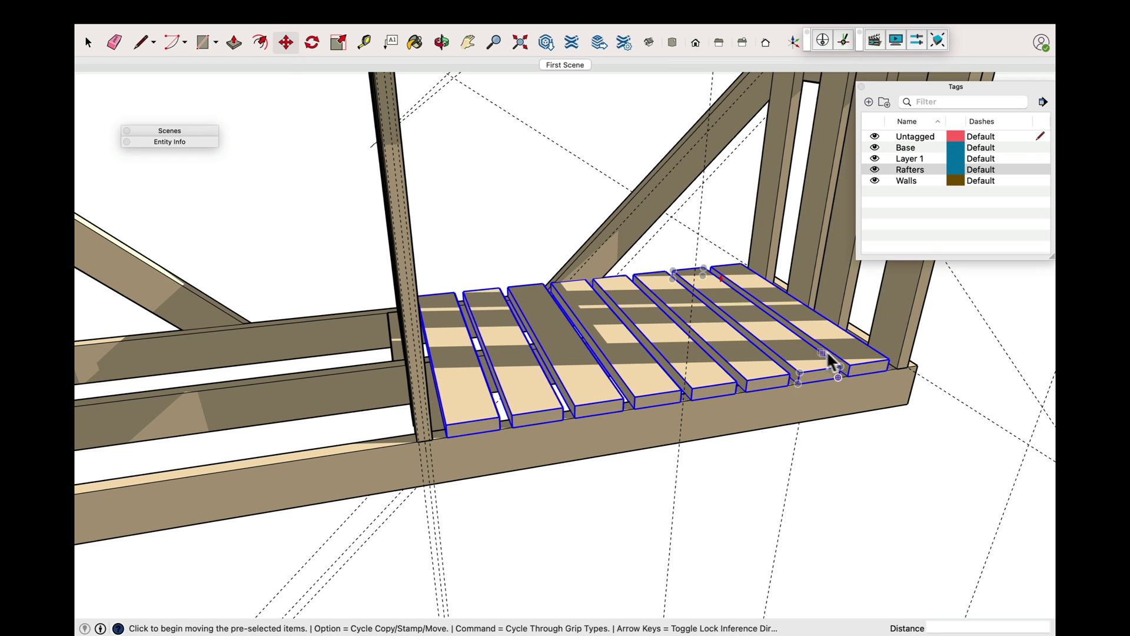
{"action": "left_click", "coordinate": [906, 367]}
{"action": "key", "text": "alt"}
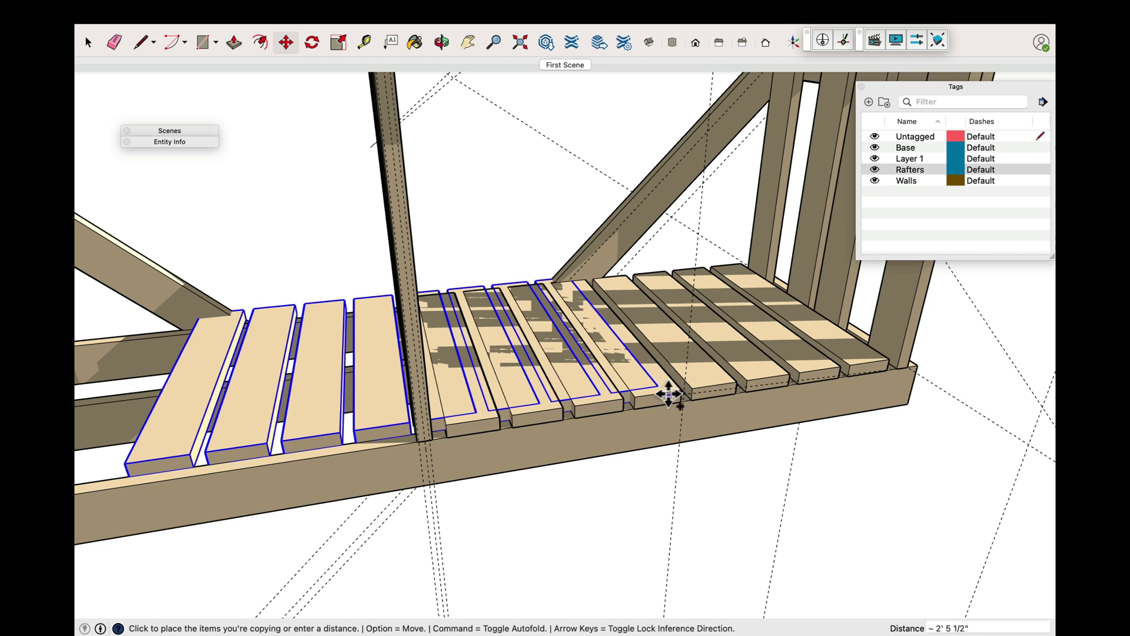
{"action": "left_click", "coordinate": [416, 441]}
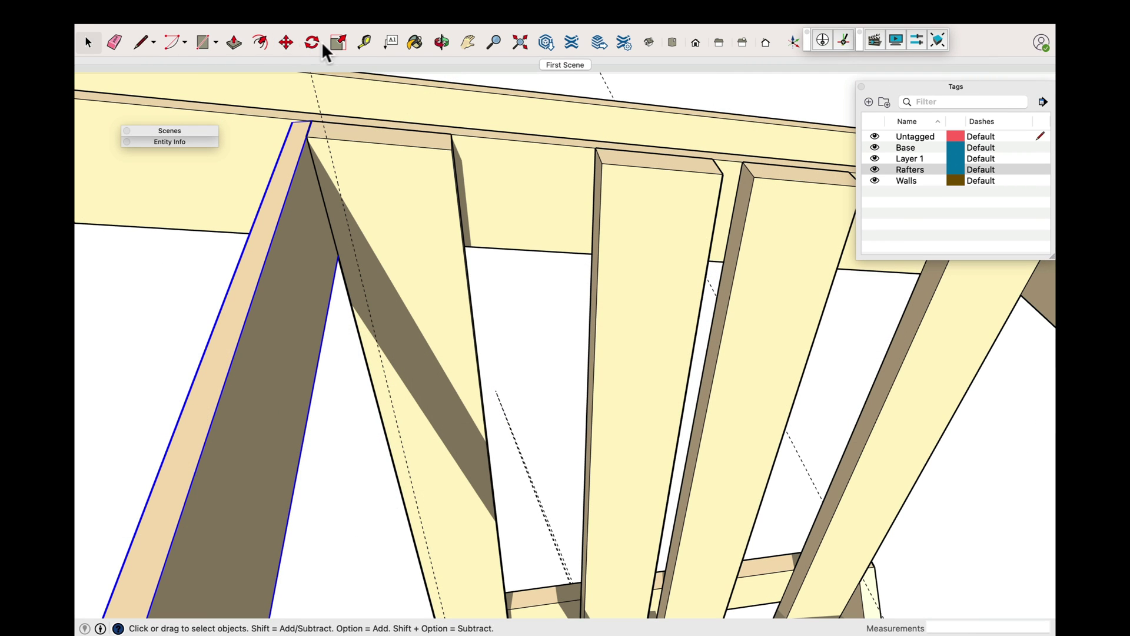
Move the inner cross board 3/4" over the end-wall post, and lower it 1/8" onto the rafter's top edge
{"action": "left_click", "coordinate": [286, 43]}
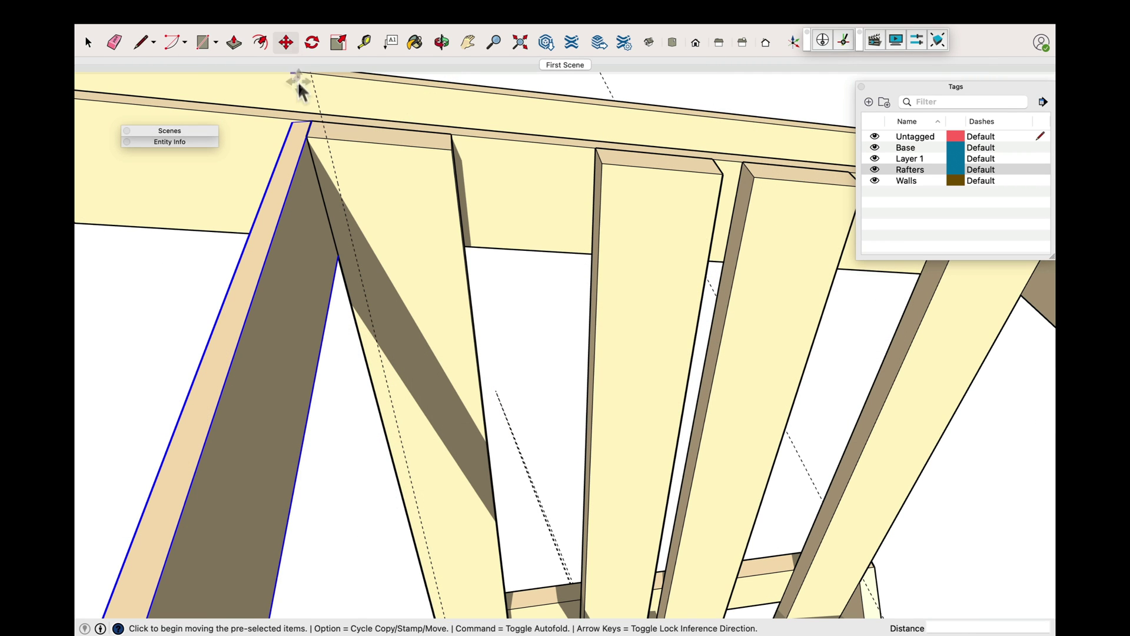
{"action": "scroll", "coordinate": [292, 122], "scroll_direction": "up", "scroll_amount": 2}
{"action": "left_click", "coordinate": [292, 122]}
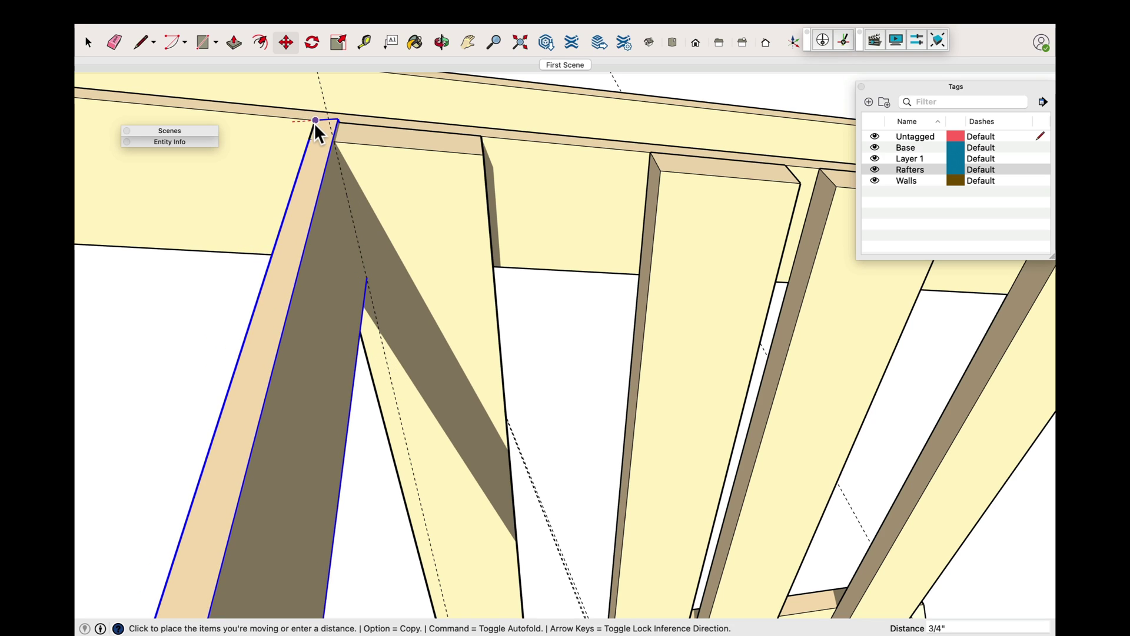
{"action": "left_click", "coordinate": [314, 122]}
{"action": "key", "text": "o"}
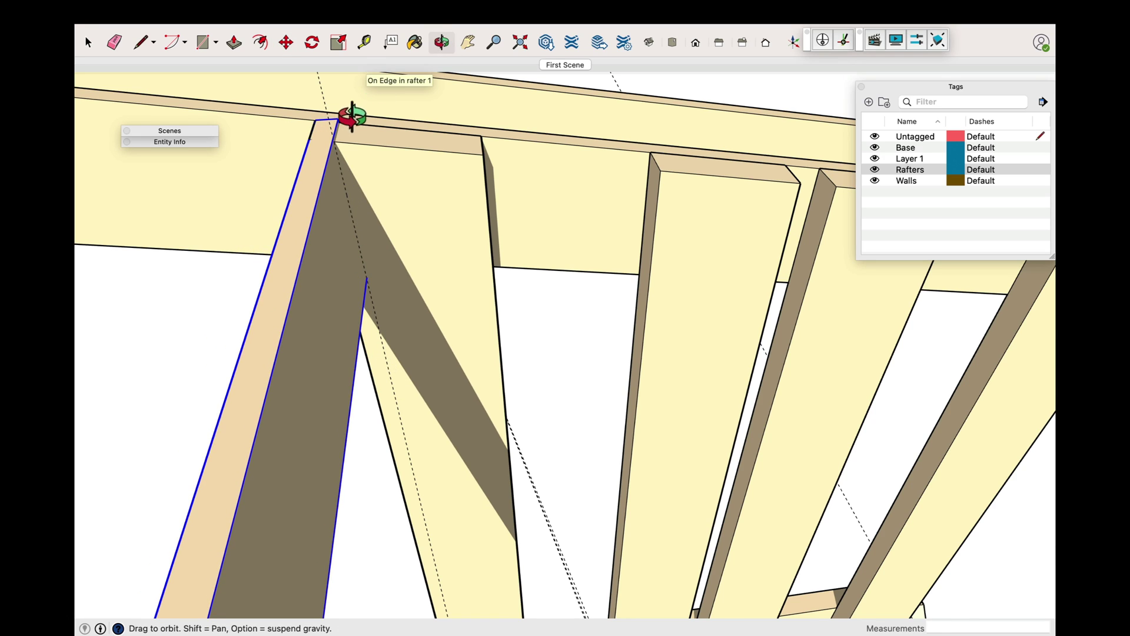
{"action": "left_click_drag", "start_coordinate": [352, 116], "coordinate": [690, 157]}
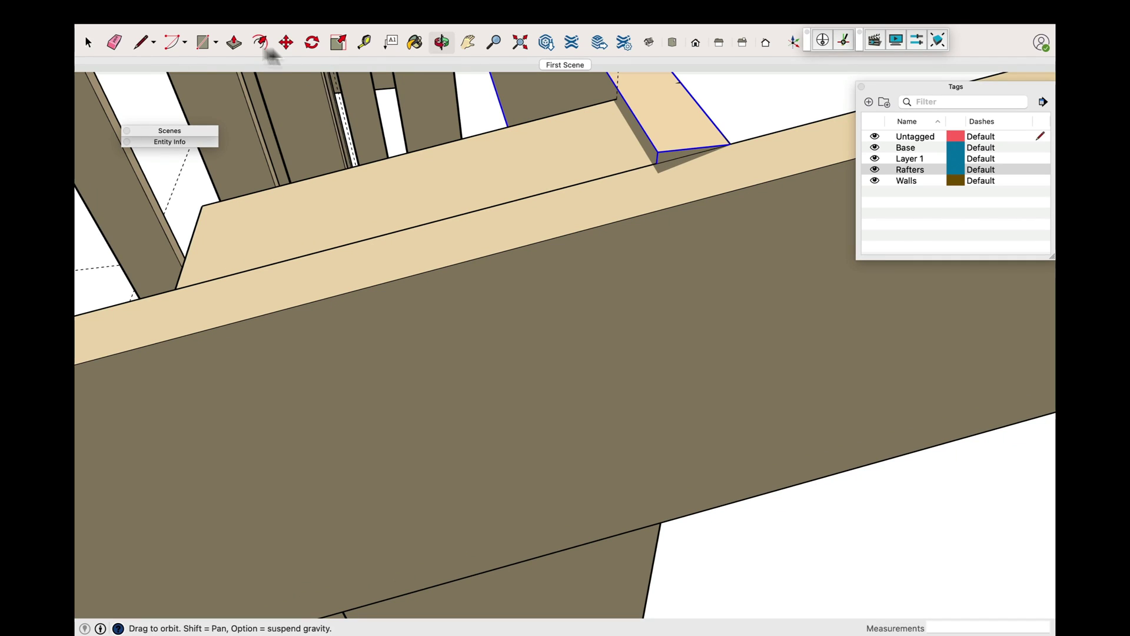
{"action": "left_click", "coordinate": [286, 42]}
{"action": "left_click", "coordinate": [657, 152]}
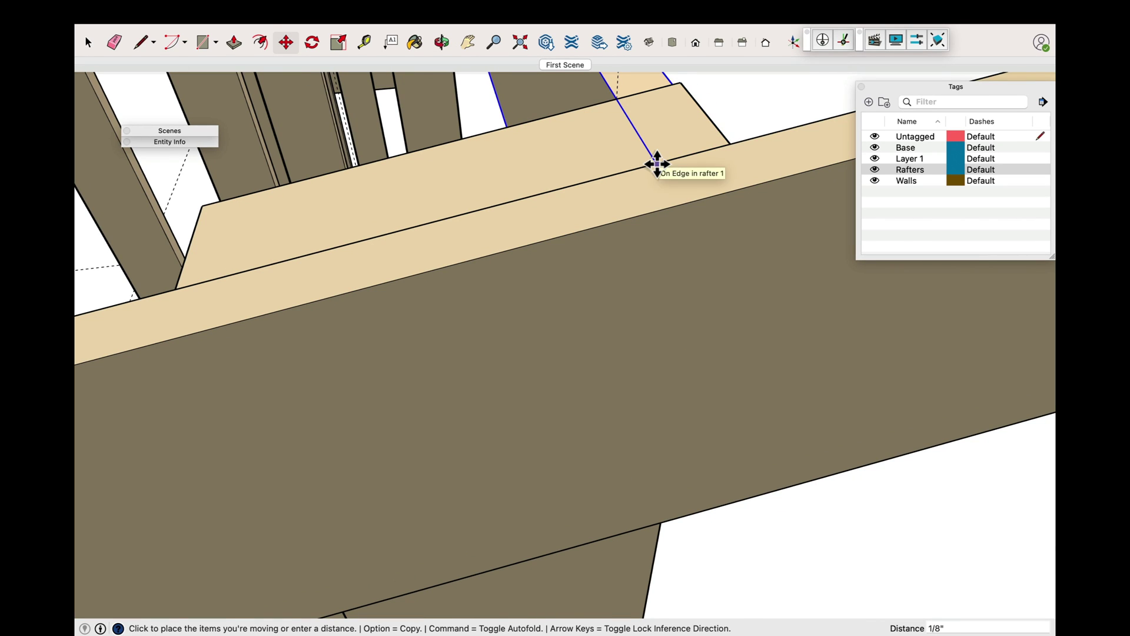
{"action": "left_click", "coordinate": [658, 165]}
Hide the inner cross board that overlaps the end-wall post
{"action": "left_click", "coordinate": [89, 43]}
{"action": "left_click", "coordinate": [442, 42]}
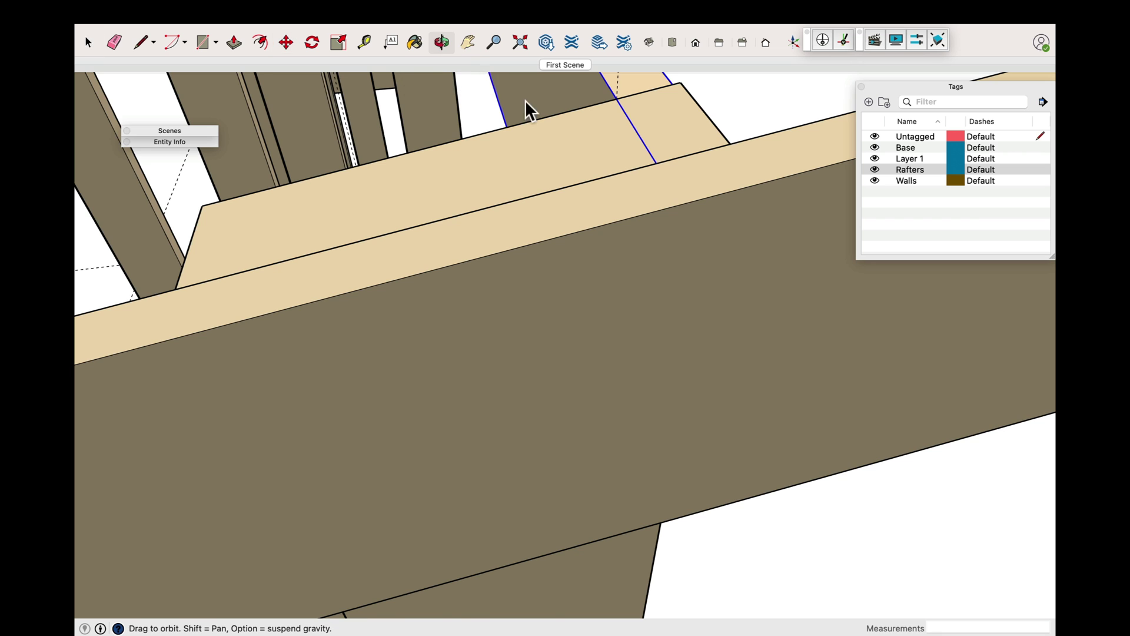
{"action": "left_click_drag", "start_coordinate": [525, 100], "coordinate": [568, 47]}
{"action": "left_click_drag", "start_coordinate": [478, 300], "coordinate": [538, 354]}
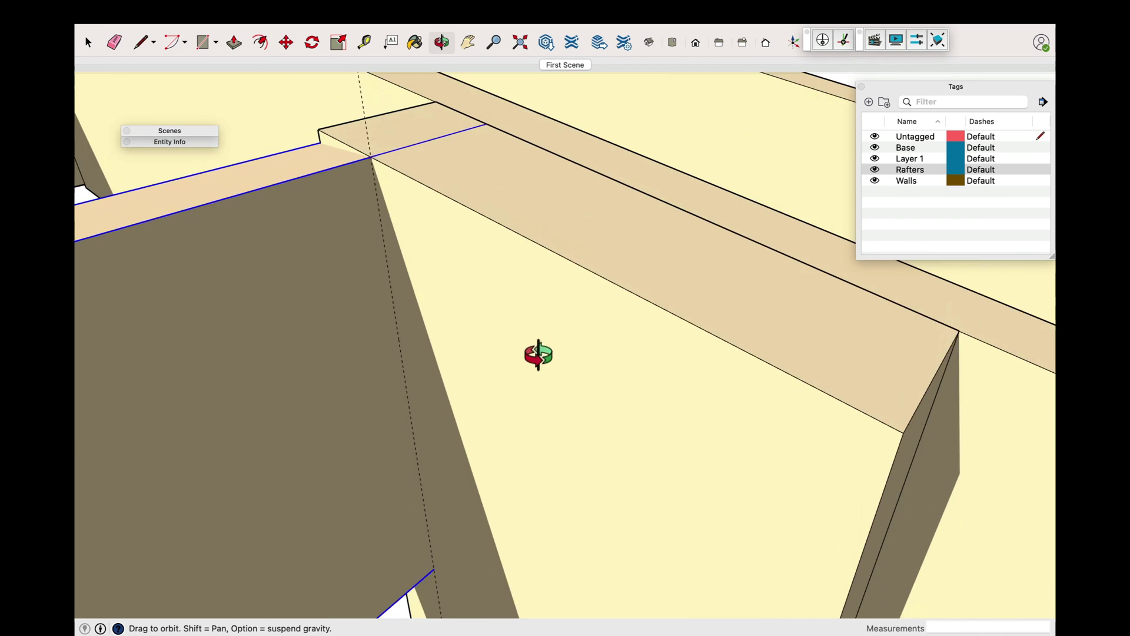
{"action": "key", "text": "space"}
{"action": "right_click", "coordinate": [475, 210]}
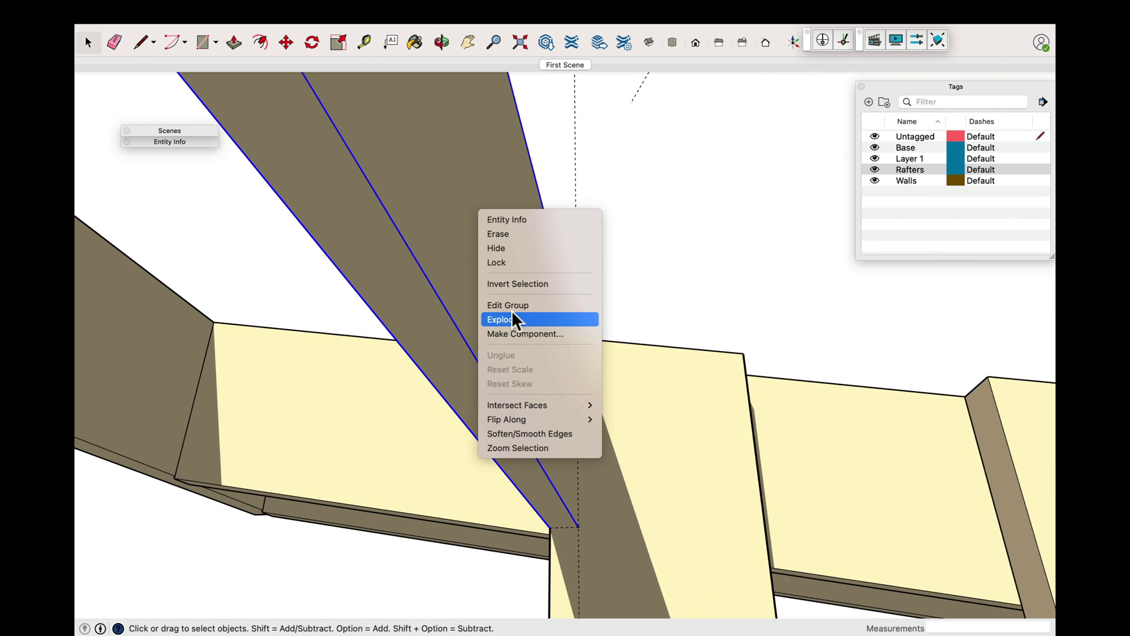
{"action": "left_click", "coordinate": [517, 246]}
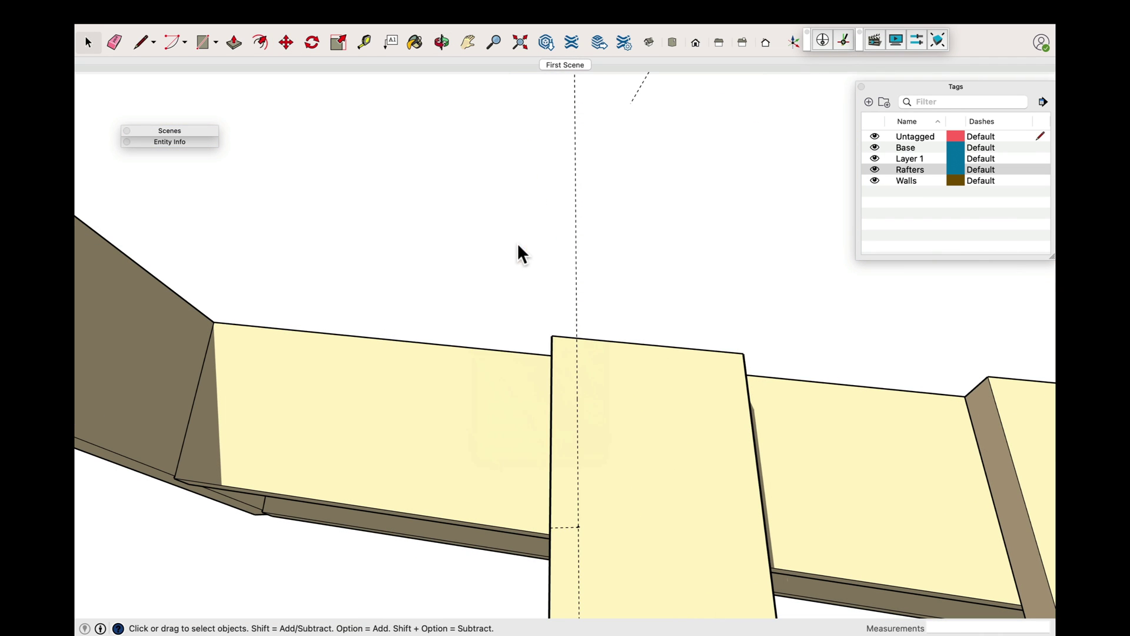
Open the end-wall post's group for editing, and outline a 3/4" wide notch at its top corner
{"action": "double_click", "coordinate": [603, 388]}
{"action": "key", "text": "l"}
{"action": "left_click", "coordinate": [577, 338]}
{"action": "left_click", "coordinate": [577, 525]}
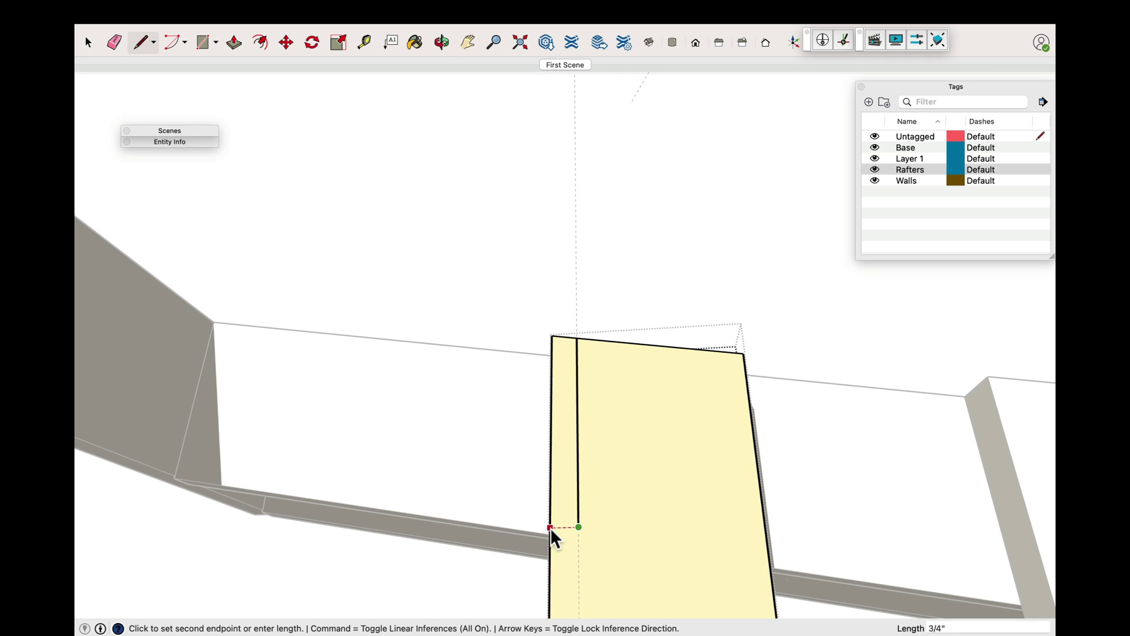
{"action": "left_click", "coordinate": [550, 528]}
Cut the outlined notch 1 1/2" through the post's full thickness, and close the group
{"action": "left_click", "coordinate": [88, 42]}
{"action": "left_click", "coordinate": [563, 412]}
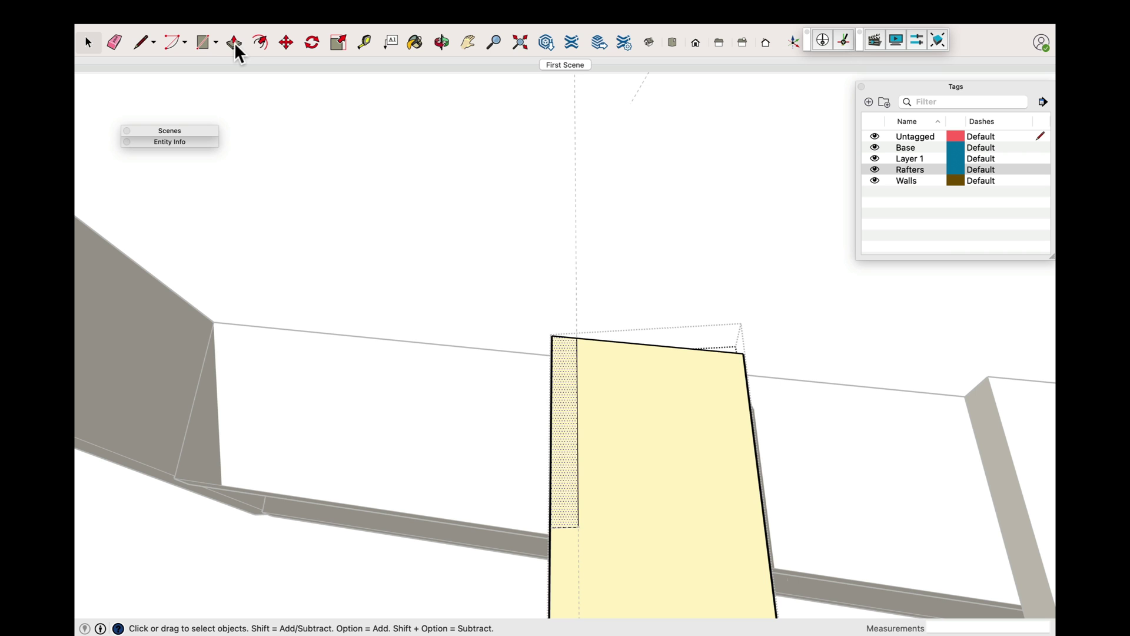
{"action": "left_click", "coordinate": [234, 41]}
{"action": "left_click", "coordinate": [565, 412]}
{"action": "left_click", "coordinate": [512, 431]}
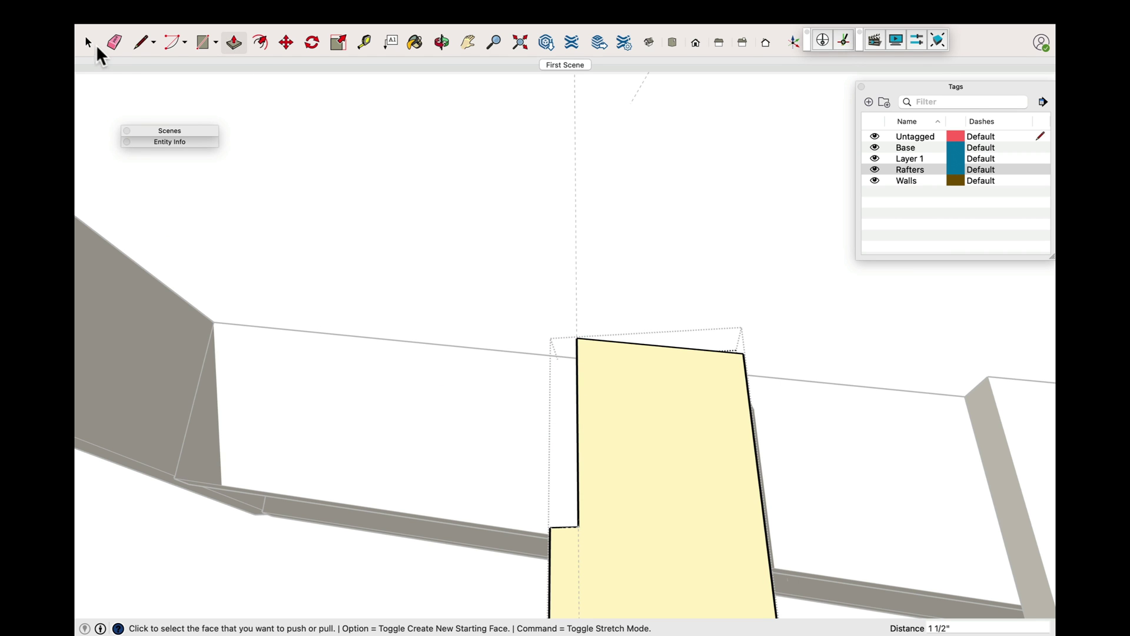
{"action": "left_click", "coordinate": [94, 43]}
{"action": "left_click", "coordinate": [425, 120]}
Unhide all hidden objects so the cross board is back in the notched post
{"action": "left_click", "coordinate": [442, 45]}
{"action": "left_click_drag", "start_coordinate": [618, 206], "coordinate": [747, 326]}
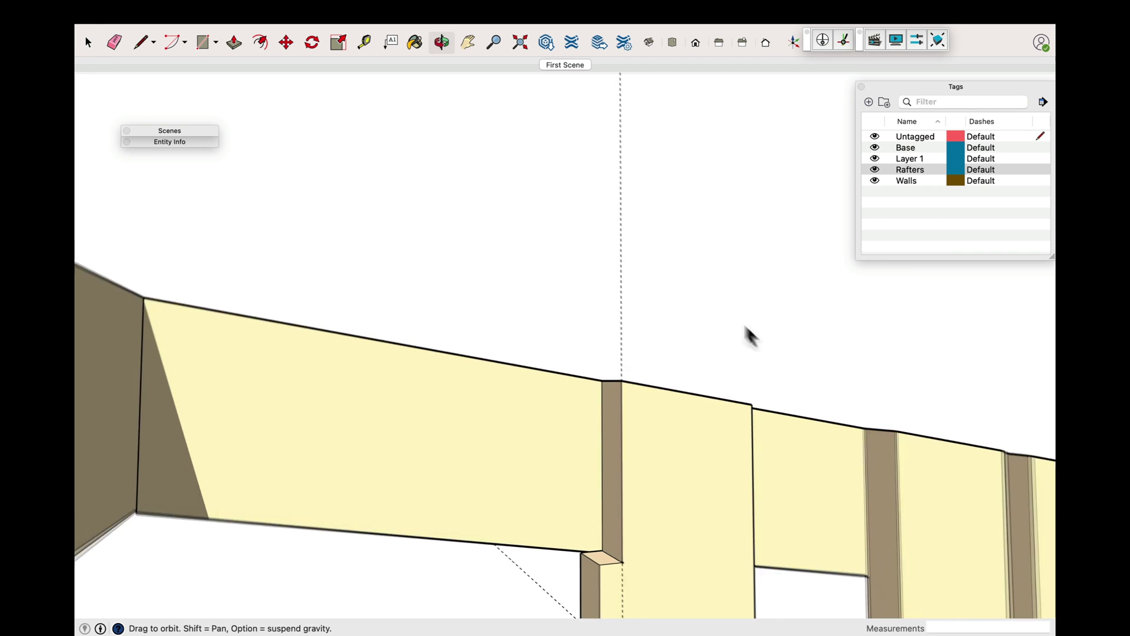
{"action": "left_click_drag", "start_coordinate": [746, 326], "coordinate": [875, 517]}
{"action": "left_click", "coordinate": [198, 13]}
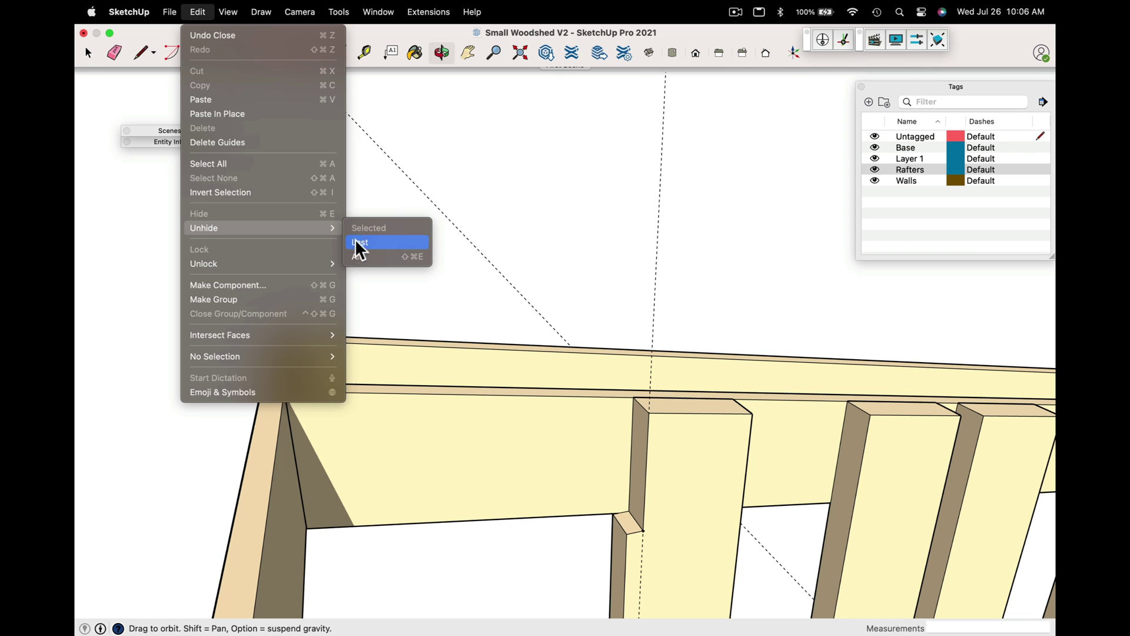
{"action": "left_click", "coordinate": [355, 256]}
Move both blocks beside the middle rafters and the neighbouring bay's cross board 3/4", until the block meets the shifted cross board's inner face
{"action": "left_click_drag", "start_coordinate": [430, 219], "coordinate": [565, 361]}
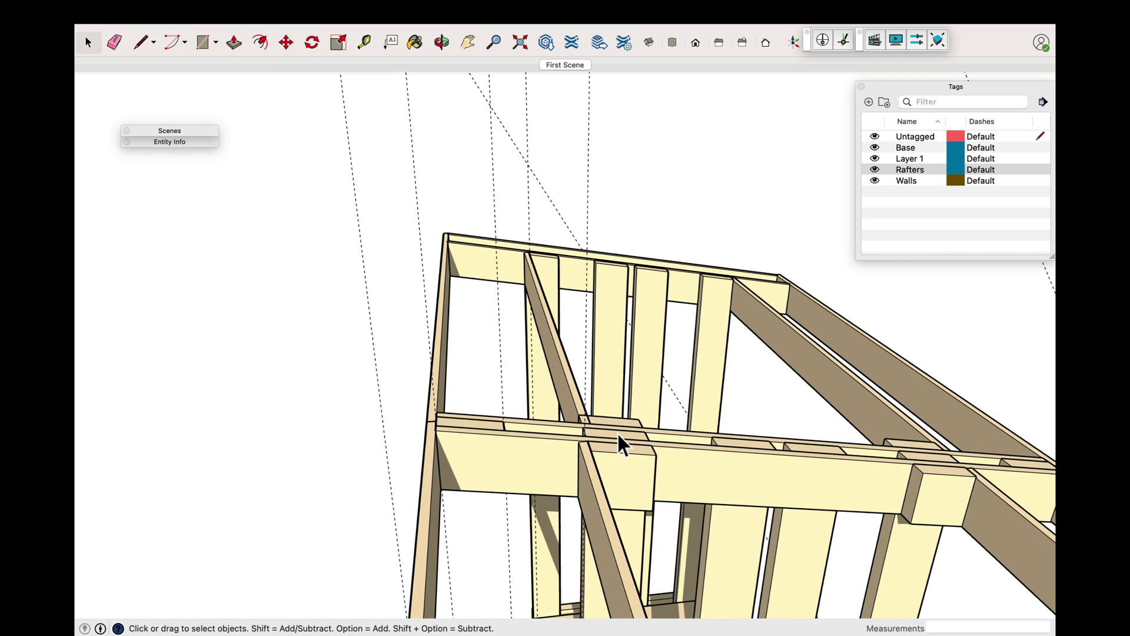
{"action": "scroll", "coordinate": [617, 432], "scroll_direction": "up", "scroll_amount": 5}
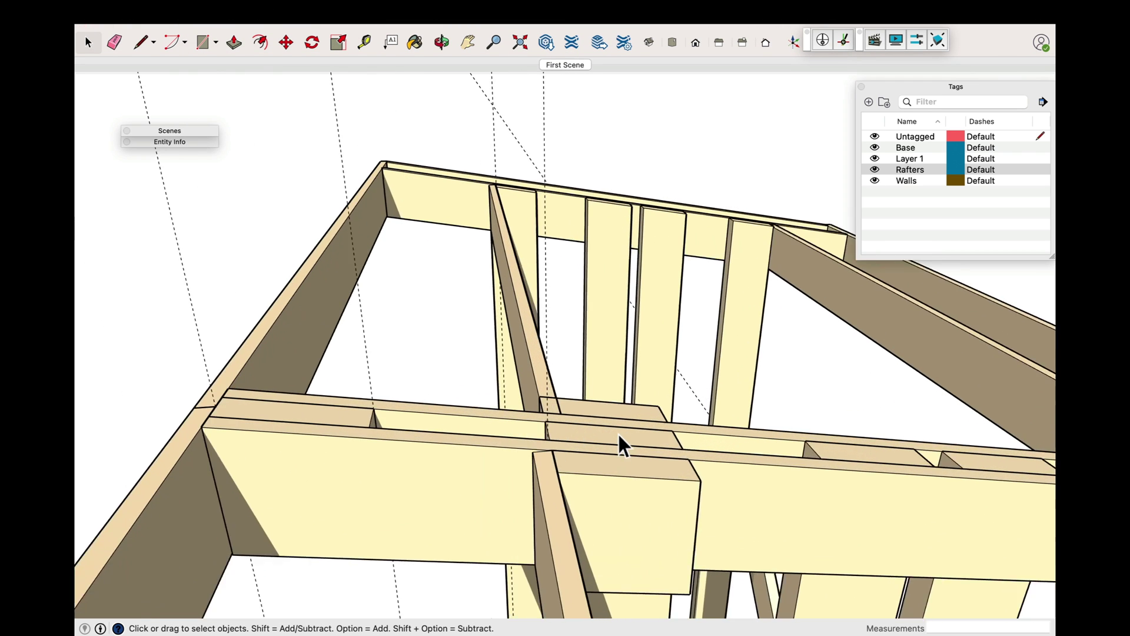
{"action": "left_click", "coordinate": [634, 386]}
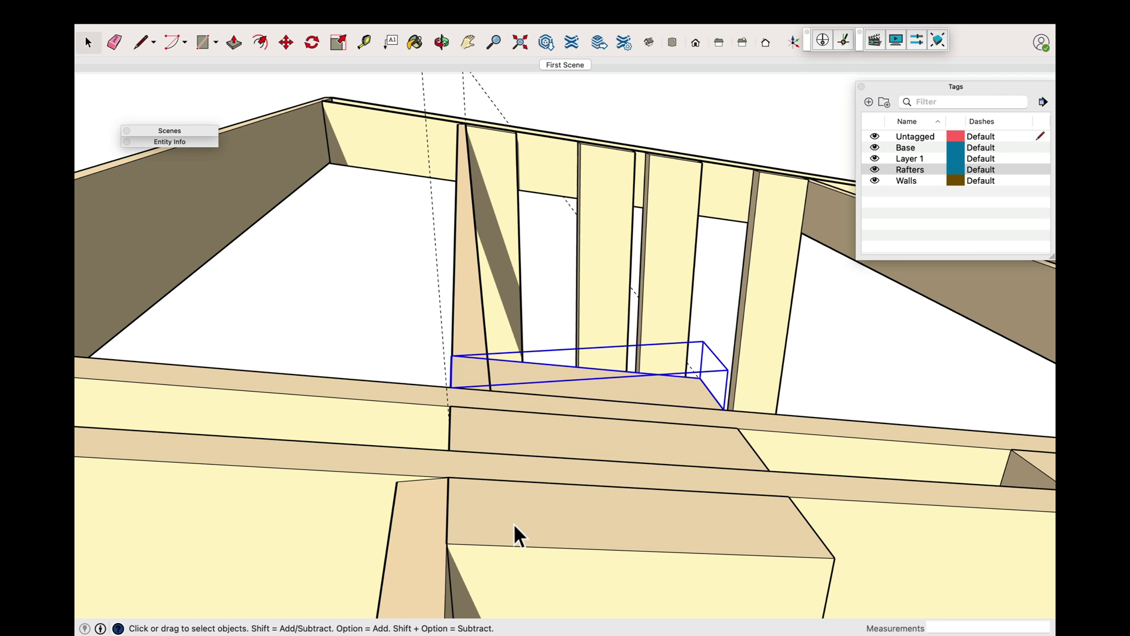
{"action": "left_click", "coordinate": [410, 511], "text": "shift"}
{"action": "left_click", "coordinate": [539, 522], "text": "shift"}
{"action": "left_click", "coordinate": [287, 42]}
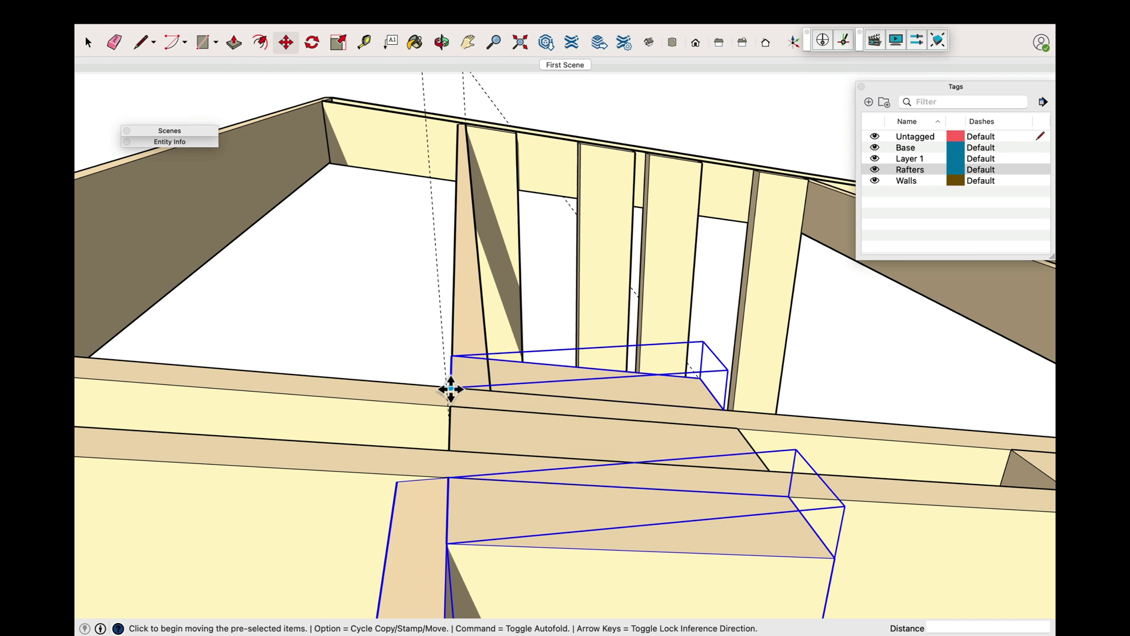
{"action": "left_click", "coordinate": [450, 388]}
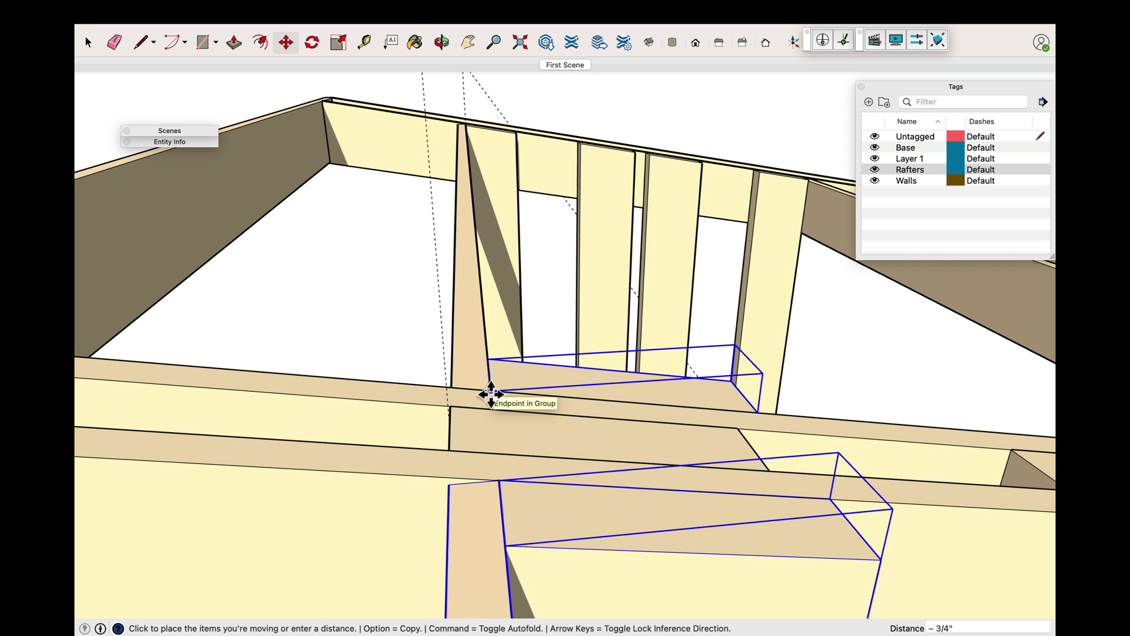
{"action": "left_click", "coordinate": [490, 394]}
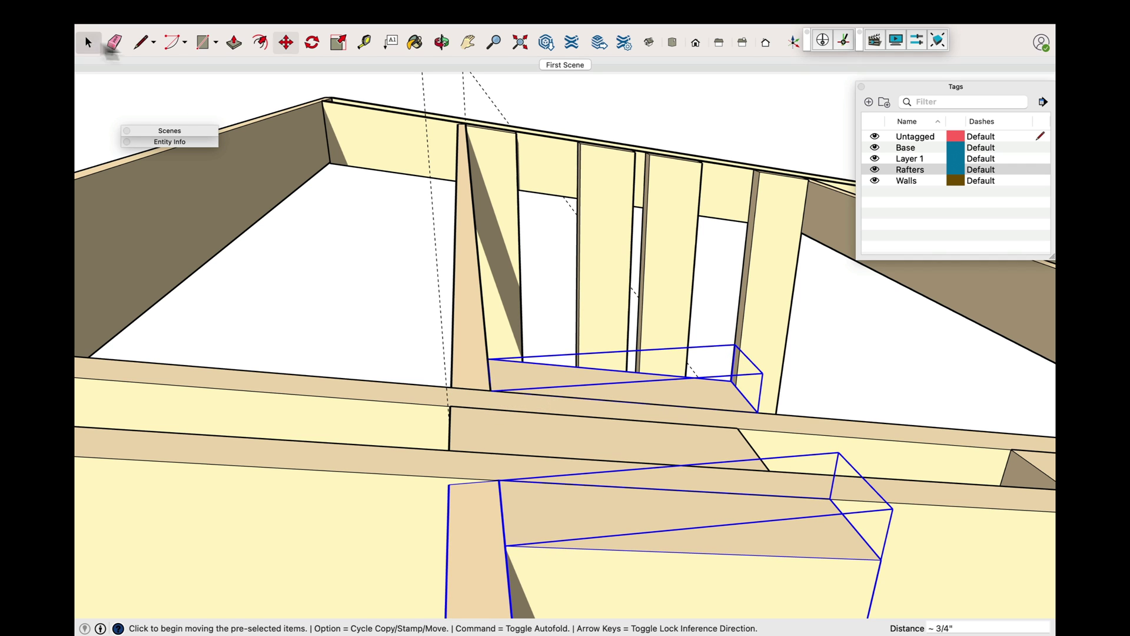
Delete the un-notched corner post from the end wall beside the roof's cross board
{"action": "left_click", "coordinate": [88, 43]}
{"action": "left_click", "coordinate": [650, 105]}
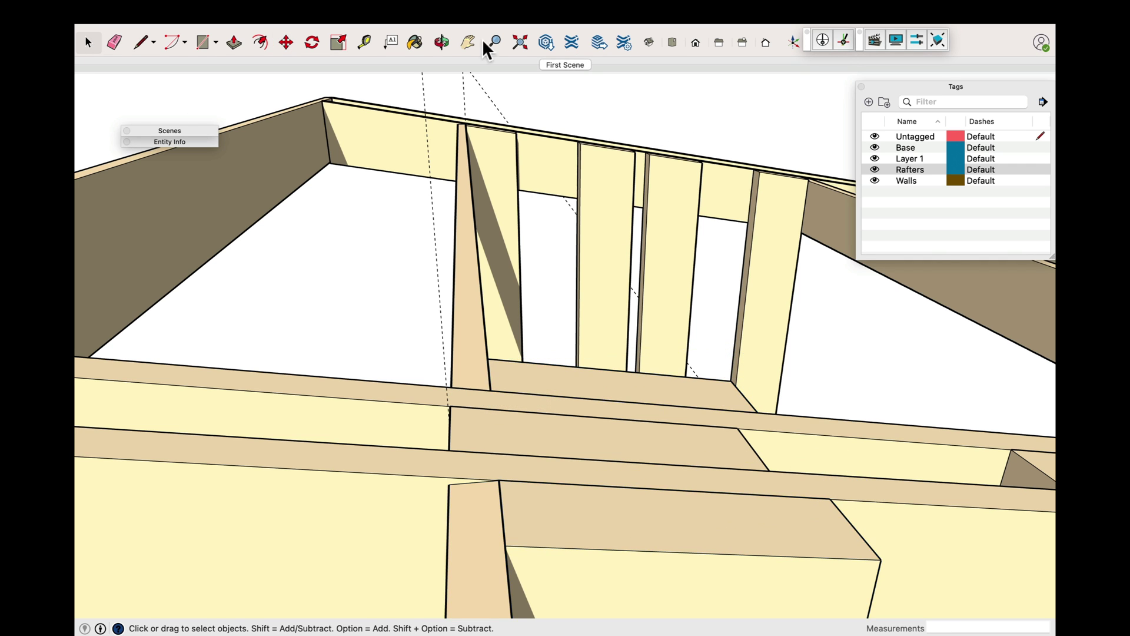
{"action": "scroll", "coordinate": [670, 160], "scroll_direction": "down", "scroll_amount": 10}
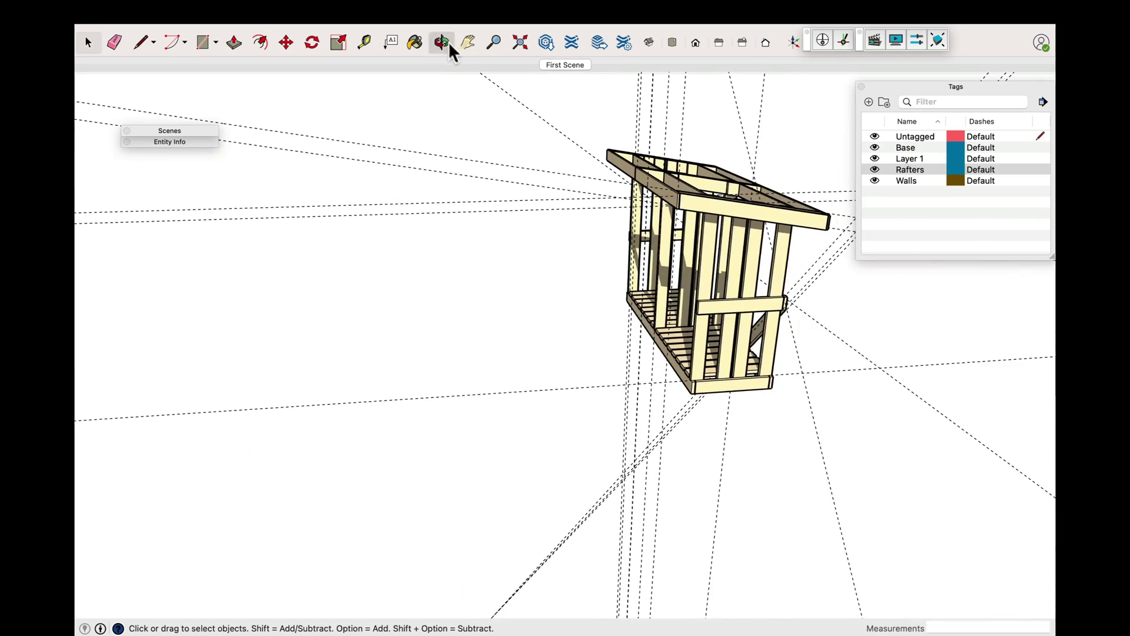
{"action": "left_click", "coordinate": [442, 43]}
{"action": "left_click_drag", "start_coordinate": [648, 236], "coordinate": [564, 159]}
{"action": "scroll", "coordinate": [552, 152], "scroll_direction": "up", "scroll_amount": 4}
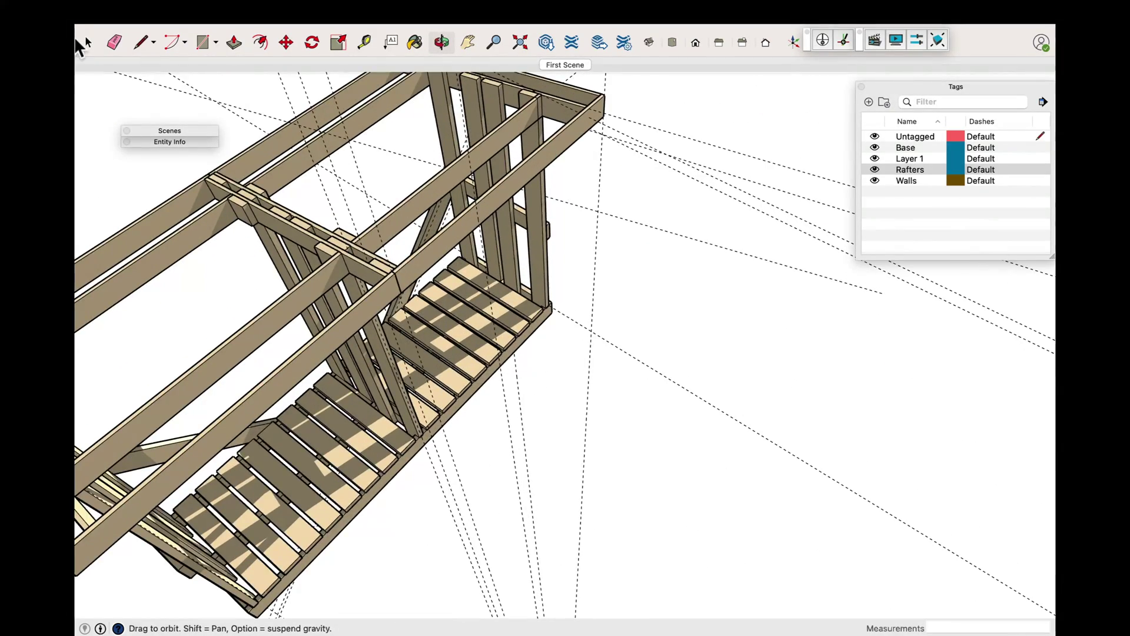
{"action": "left_click", "coordinate": [87, 42]}
{"action": "left_click", "coordinate": [532, 136]}
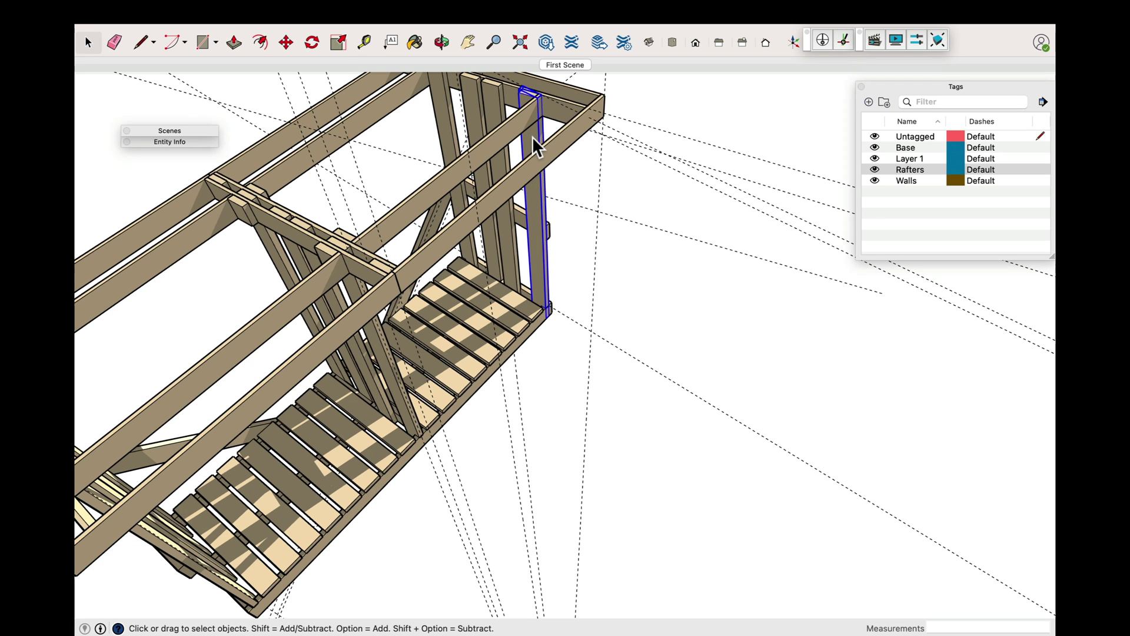
{"action": "key", "text": "Delete"}
Copy the notched corner post from the opposite end wall 9' 7 1/2" into the empty corner
{"action": "left_click", "coordinate": [228, 588]}
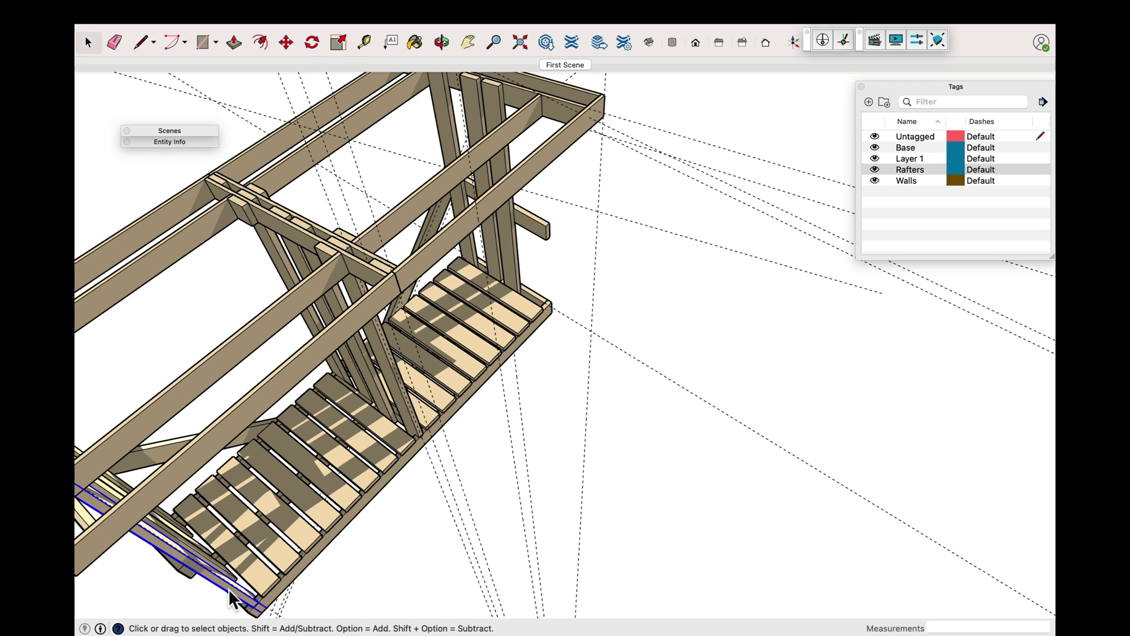
{"action": "key", "text": "m"}
{"action": "left_click", "coordinate": [265, 592]}
{"action": "key", "text": "alt"}
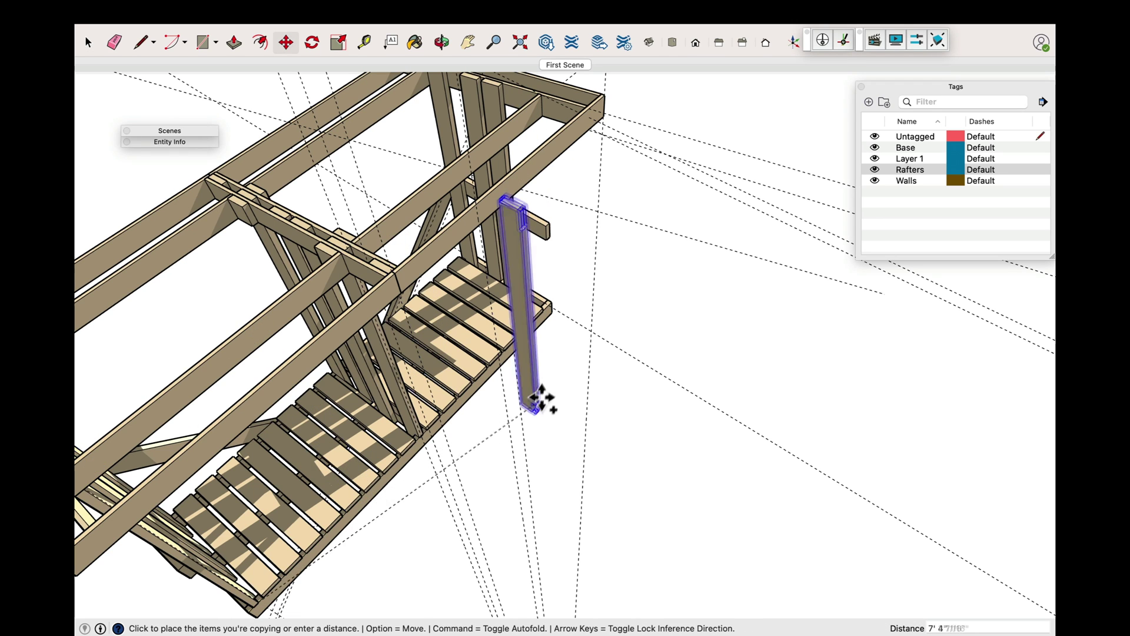
{"action": "left_click", "coordinate": [544, 300]}
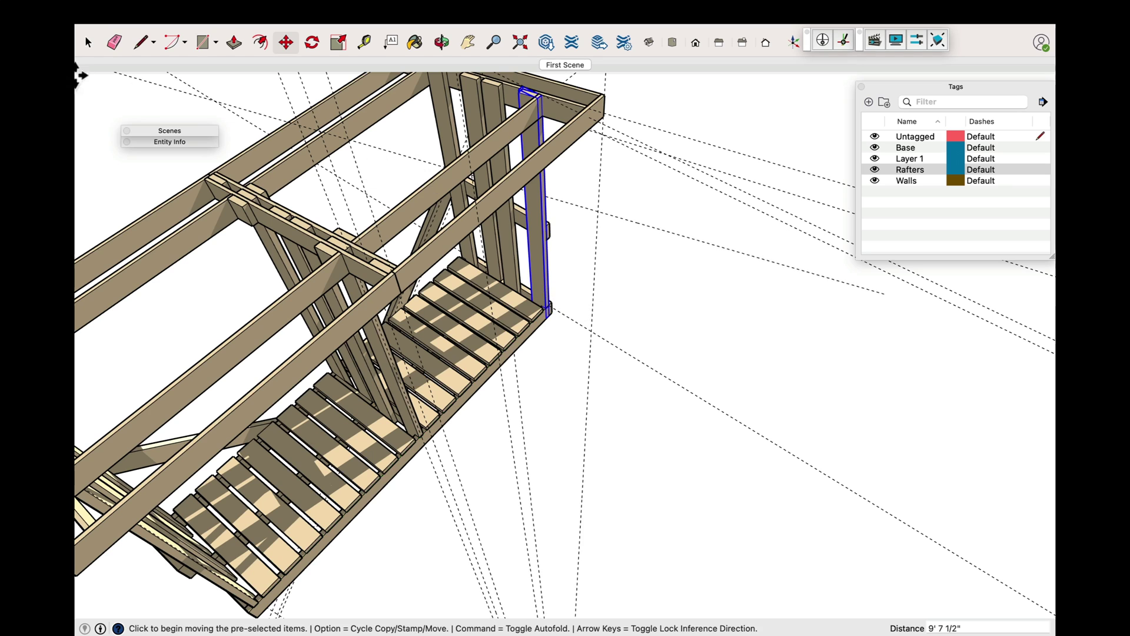
{"action": "left_click", "coordinate": [88, 42]}
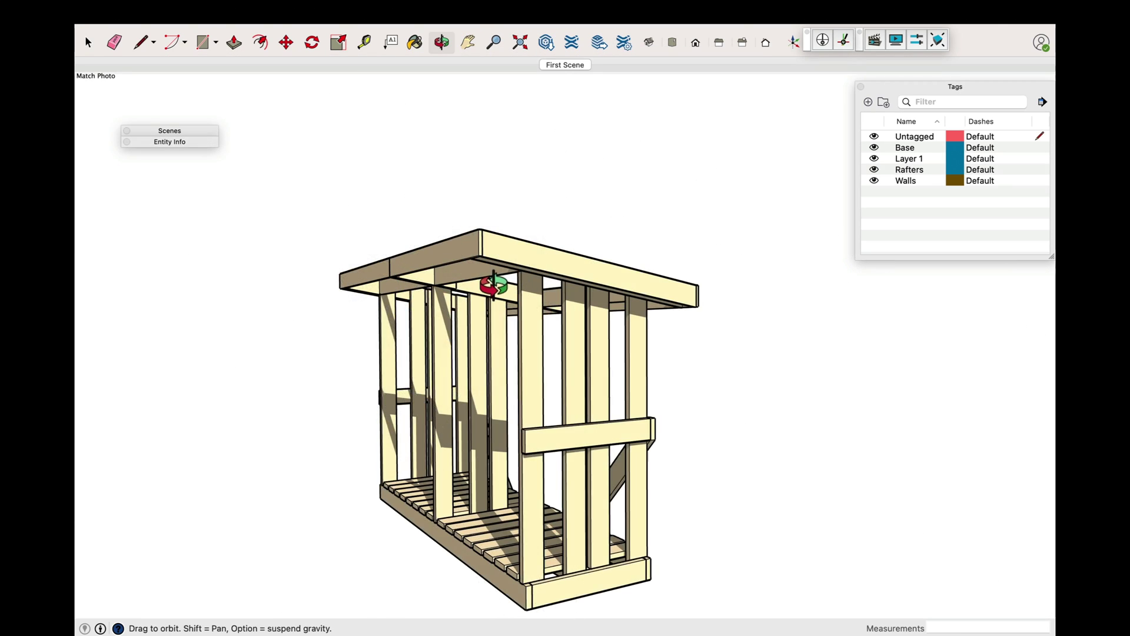
Rotate a copy of the inner cross board 45° downward about its upper end at the middle rafters to make a diagonal brace
{"action": "left_click_drag", "start_coordinate": [493, 286], "coordinate": [864, 183]}
{"action": "scroll", "coordinate": [749, 235], "scroll_direction": "up", "scroll_amount": 6}
{"action": "left_click_drag", "start_coordinate": [748, 239], "coordinate": [751, 229]}
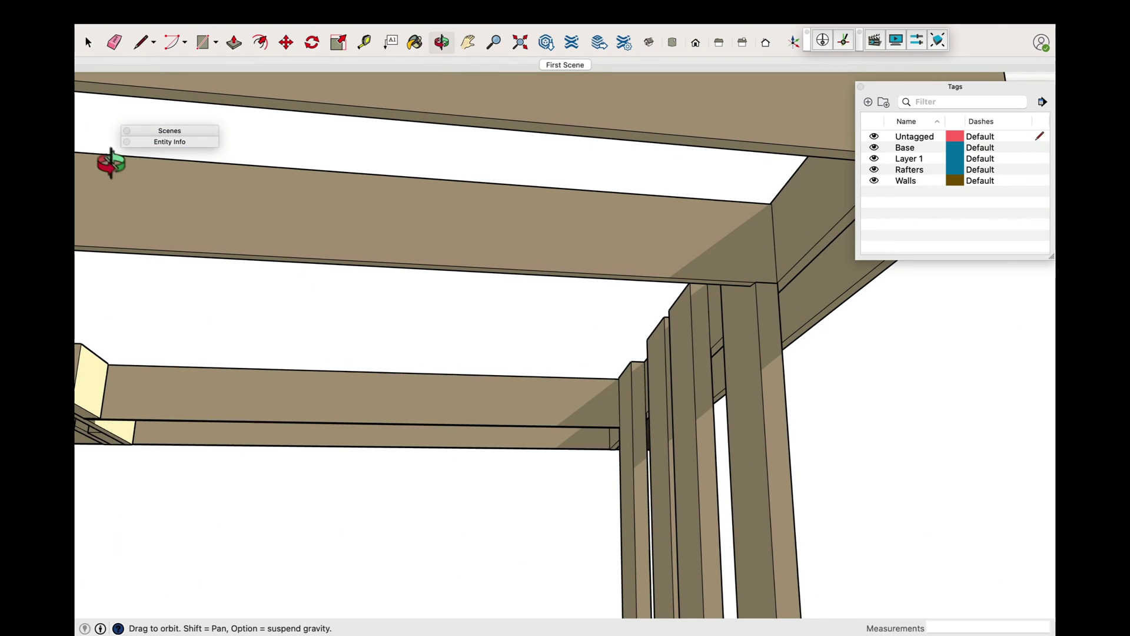
{"action": "left_click", "coordinate": [88, 42]}
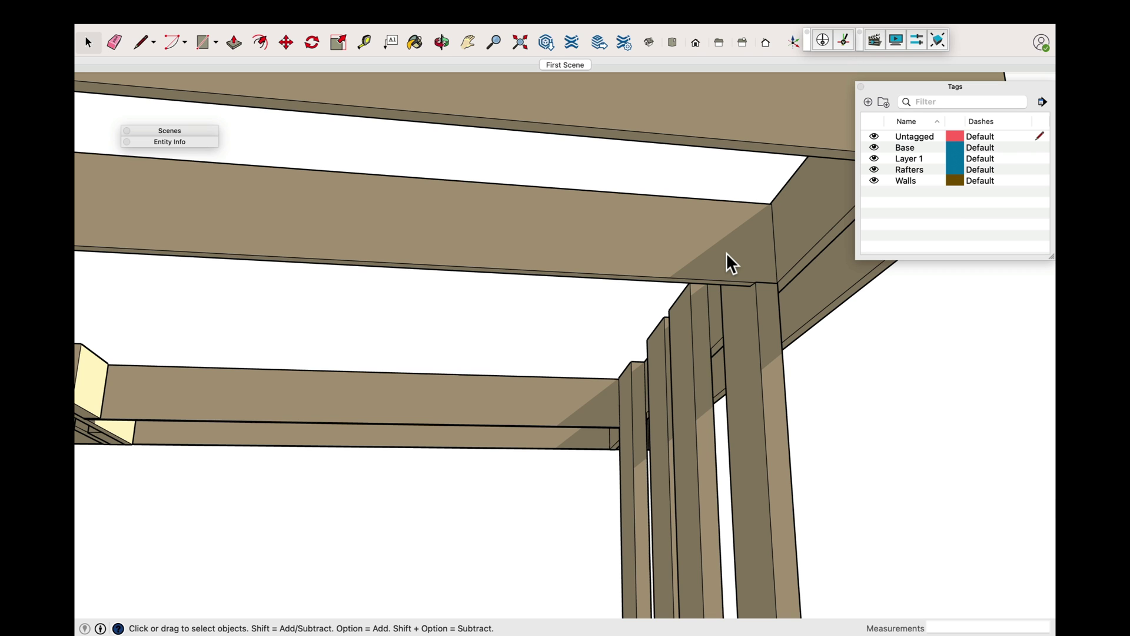
{"action": "middle_click_drag", "start_coordinate": [530, 118], "coordinate": [377, 235]}
{"action": "left_click", "coordinate": [360, 234]}
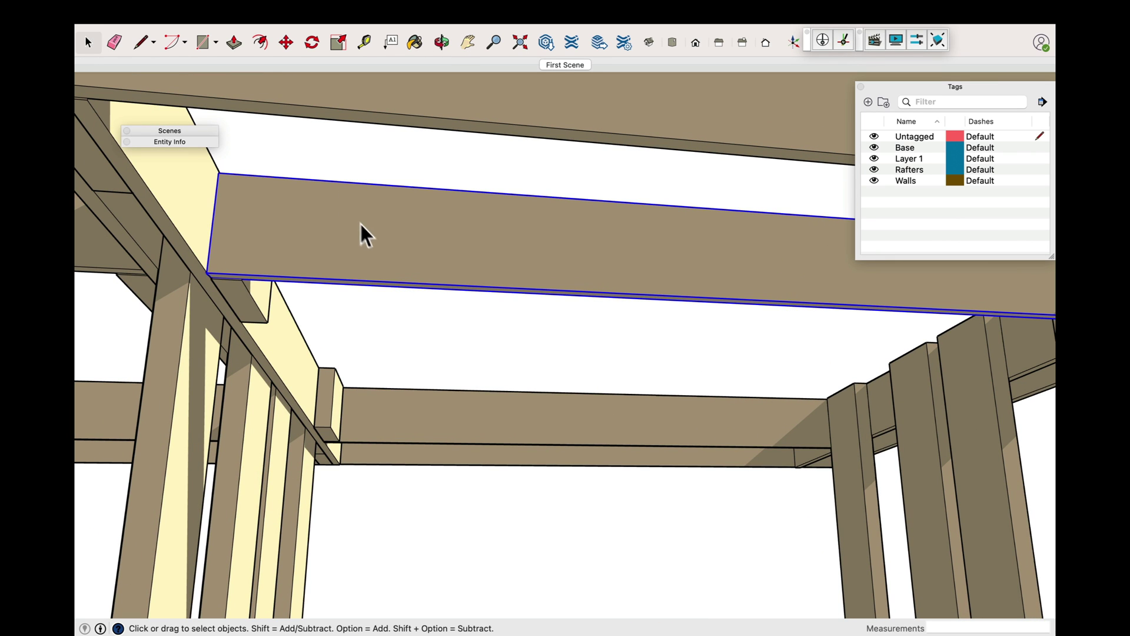
{"action": "left_click", "coordinate": [312, 42]}
{"action": "left_click", "coordinate": [219, 173]}
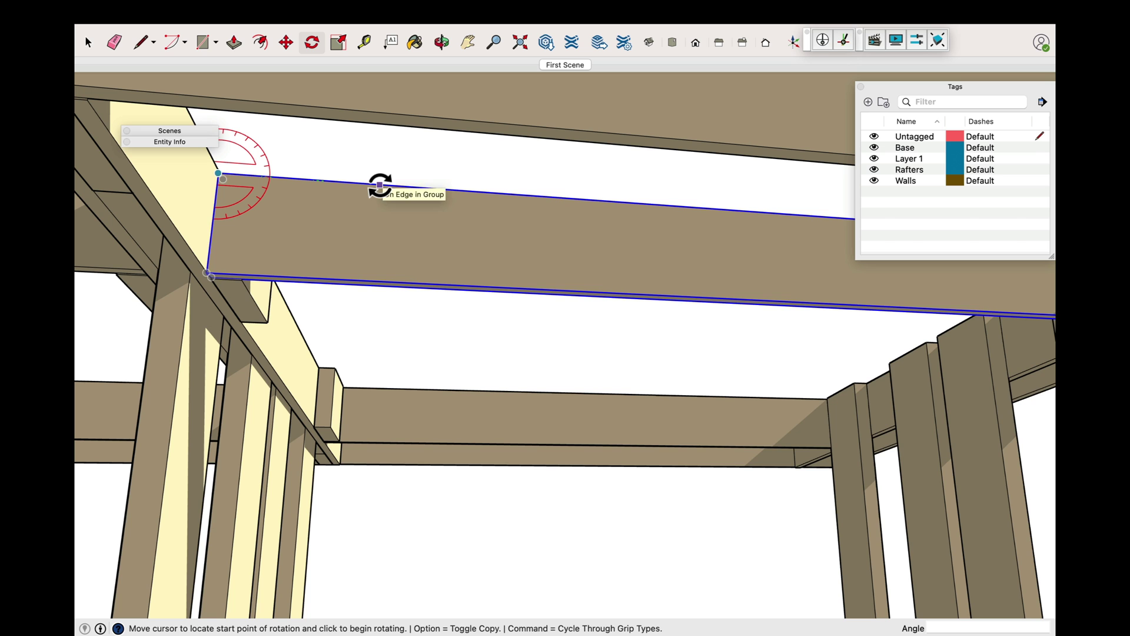
{"action": "left_click", "coordinate": [379, 185]}
{"action": "key", "text": "alt"}
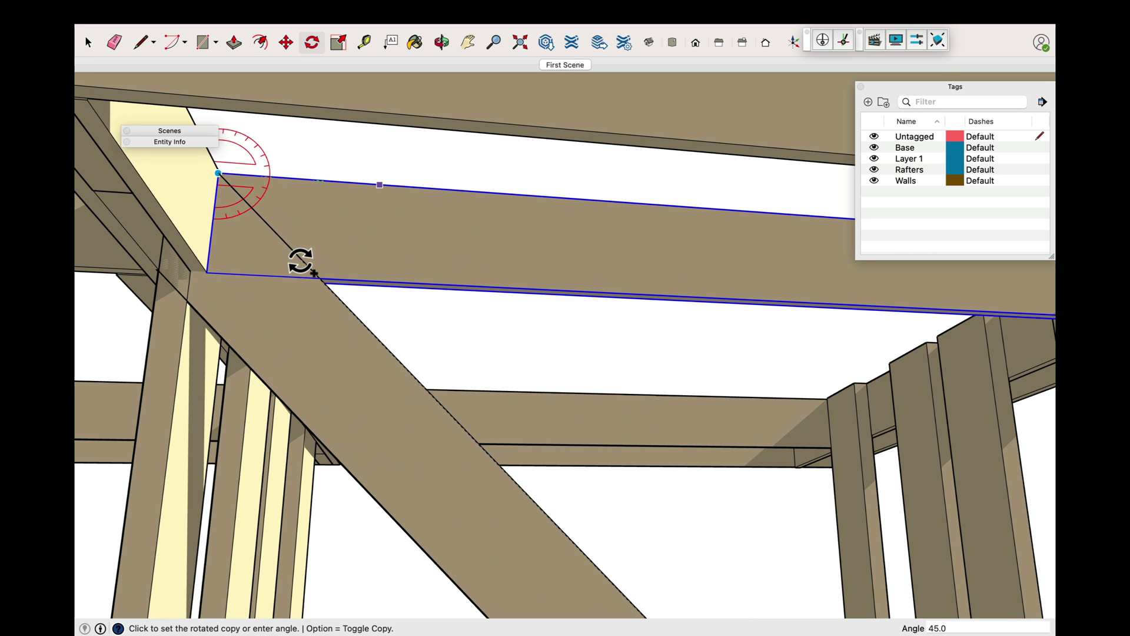
{"action": "left_click", "coordinate": [300, 261]}
Move the angled copy along the cross board toward the end wall until it crosses the corner post
{"action": "key", "text": "m"}
{"action": "left_click_drag", "start_coordinate": [303, 177], "coordinate": [709, 200]}
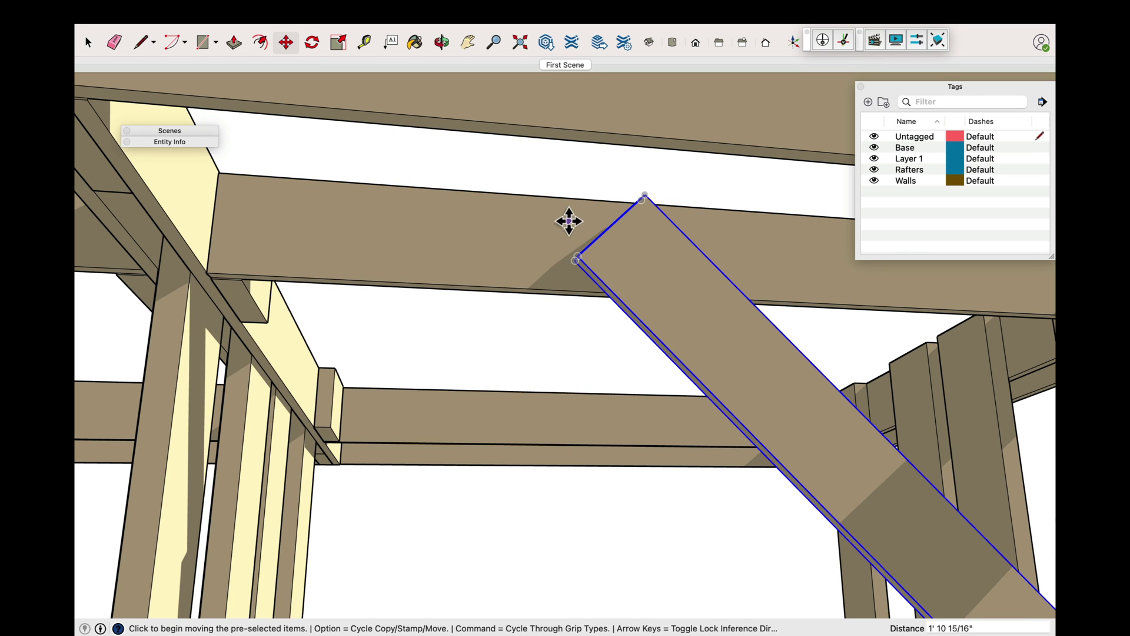
{"action": "left_click", "coordinate": [469, 43]}
{"action": "left_click_drag", "start_coordinate": [766, 239], "coordinate": [264, 197]}
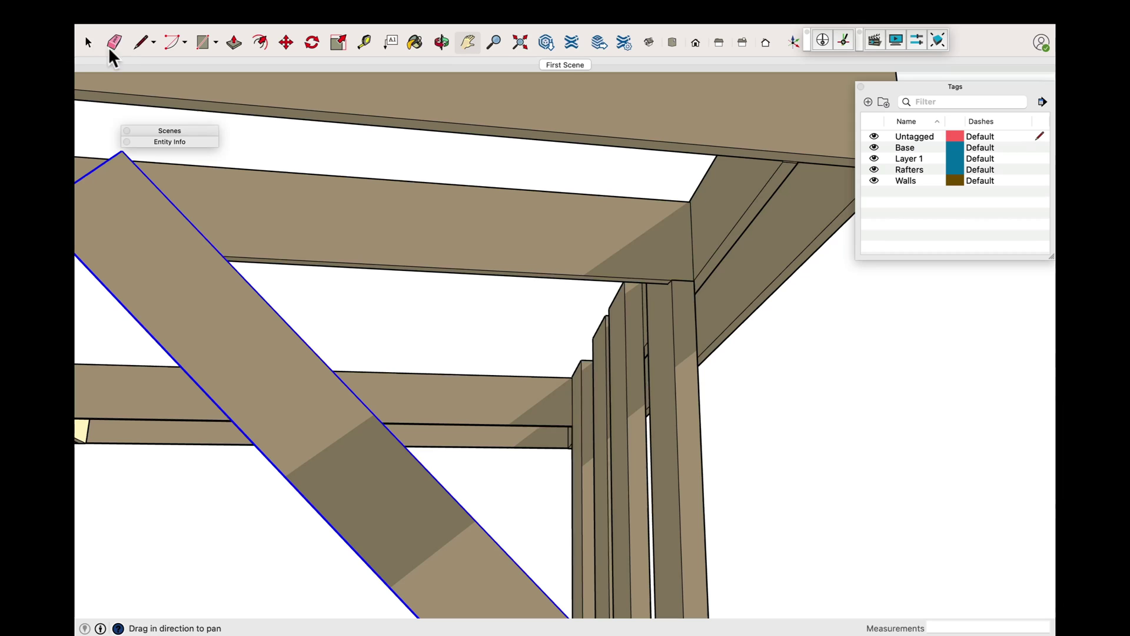
{"action": "left_click", "coordinate": [286, 42]}
{"action": "left_click", "coordinate": [317, 175]}
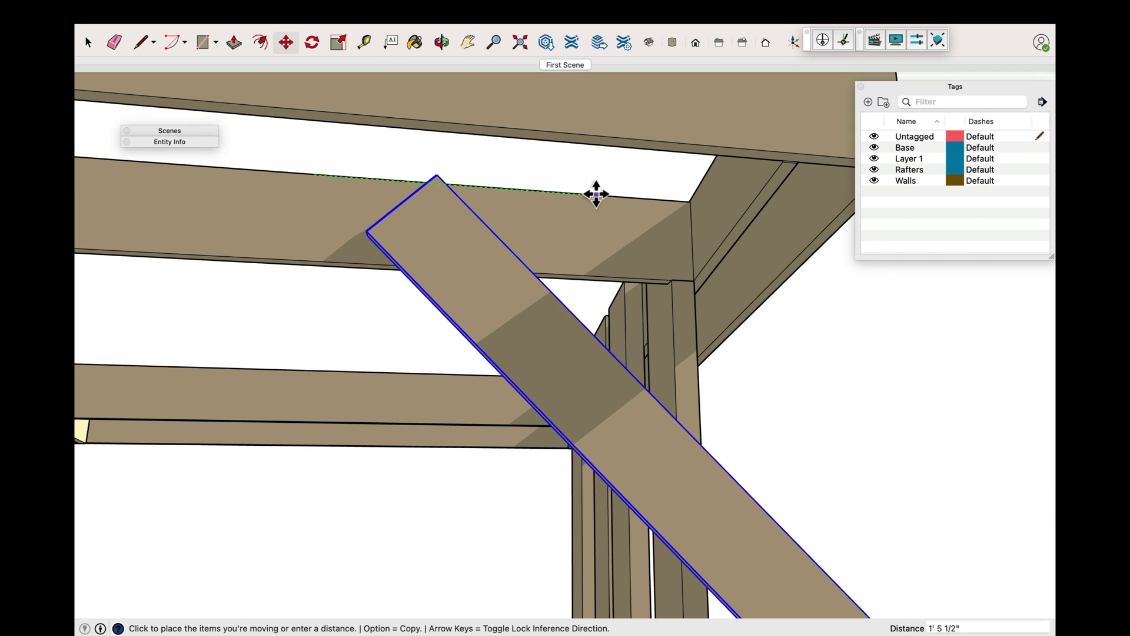
{"action": "left_click", "coordinate": [595, 194]}
{"action": "left_click", "coordinate": [88, 43]}
{"action": "left_click", "coordinate": [723, 362]}
Measure the brace's lower edge from its upper end to the corner post
{"action": "scroll", "coordinate": [722, 359], "scroll_direction": "down", "scroll_amount": 5}
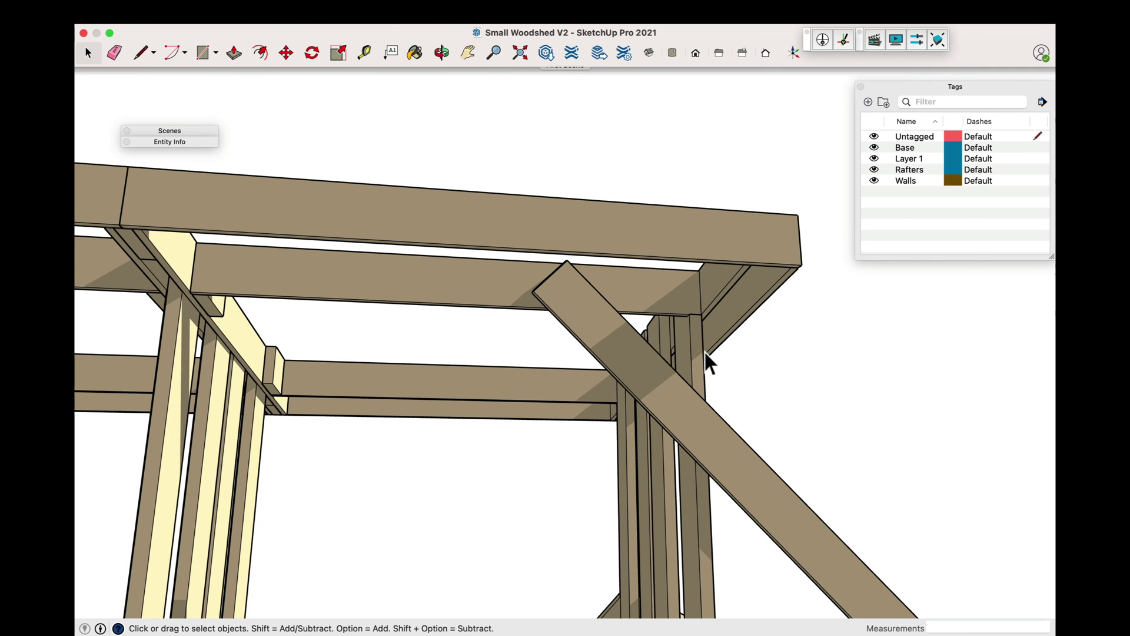
{"action": "left_click", "coordinate": [364, 54]}
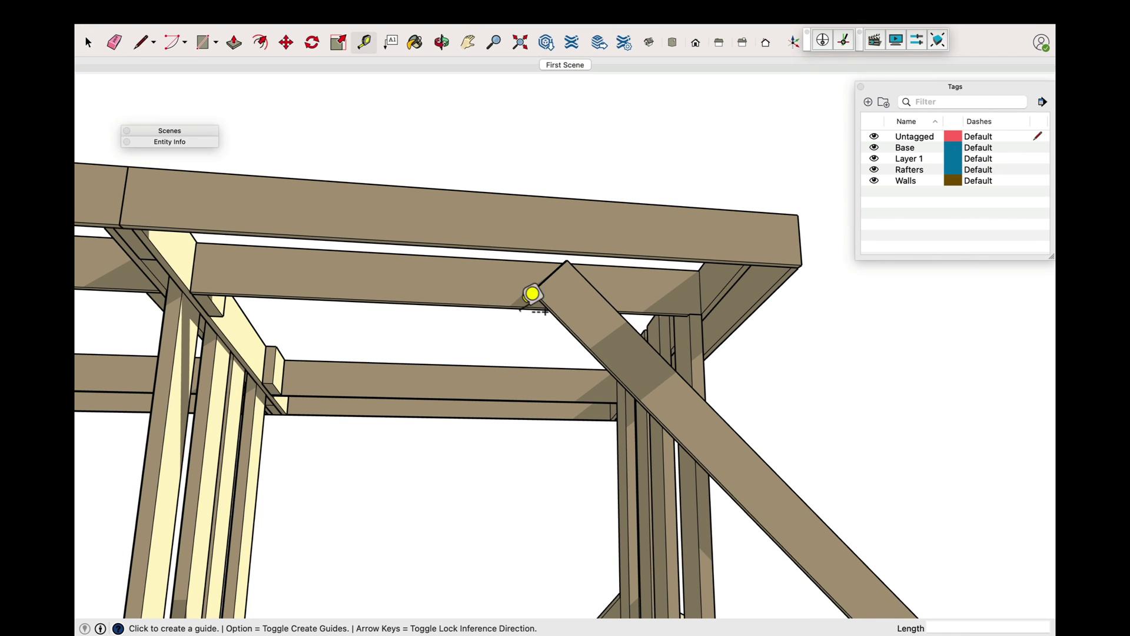
{"action": "left_click", "coordinate": [533, 290]}
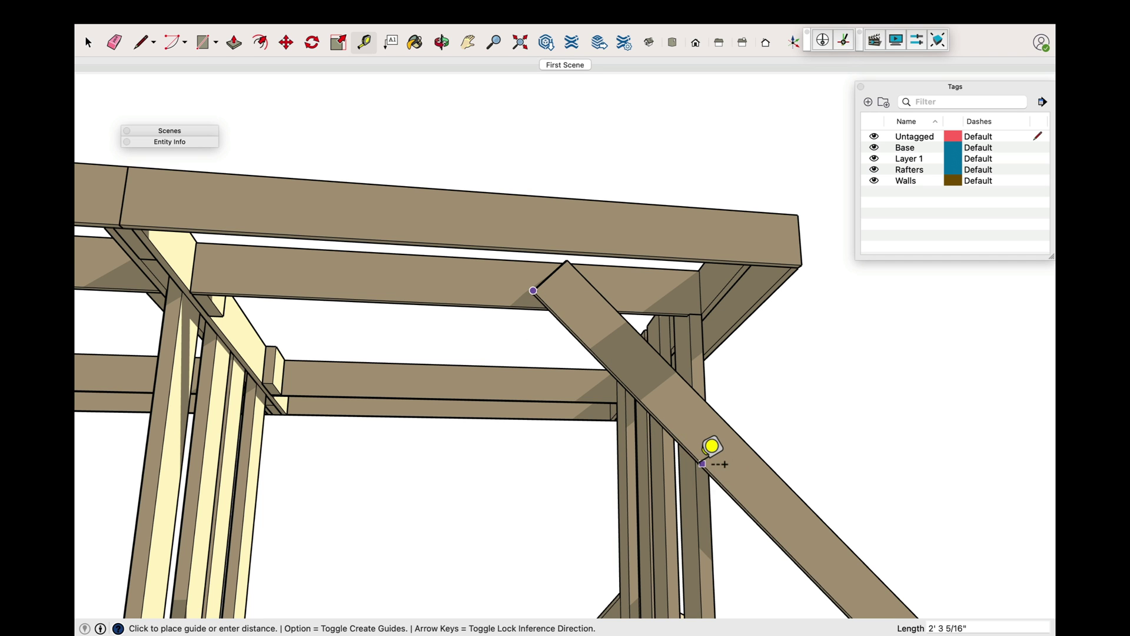
{"action": "left_click", "coordinate": [89, 42]}
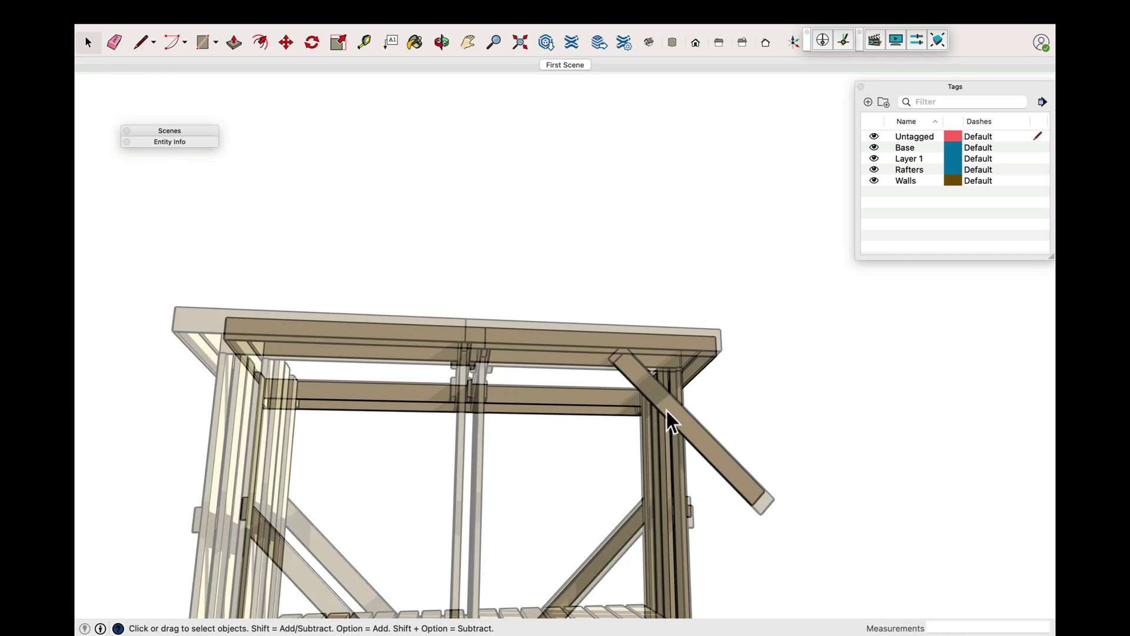
Raise the diagonal brace about 4" vertically so its upper end projects above the cross board
{"action": "scroll", "coordinate": [666, 411], "scroll_direction": "up", "scroll_amount": 5}
{"action": "left_click", "coordinate": [664, 390]}
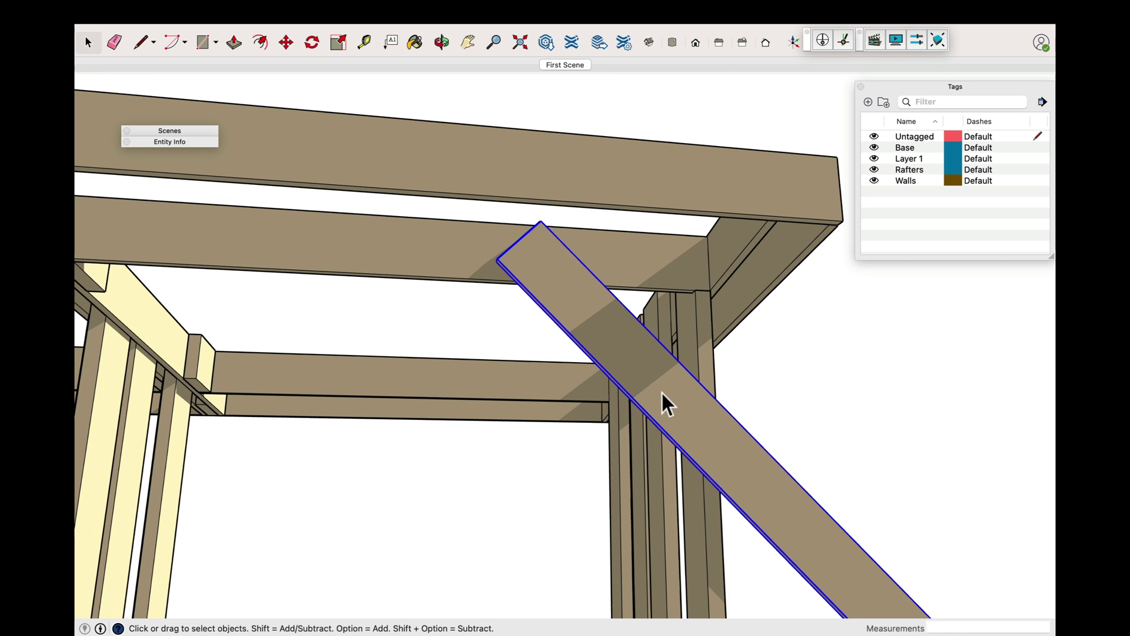
{"action": "left_click", "coordinate": [287, 43]}
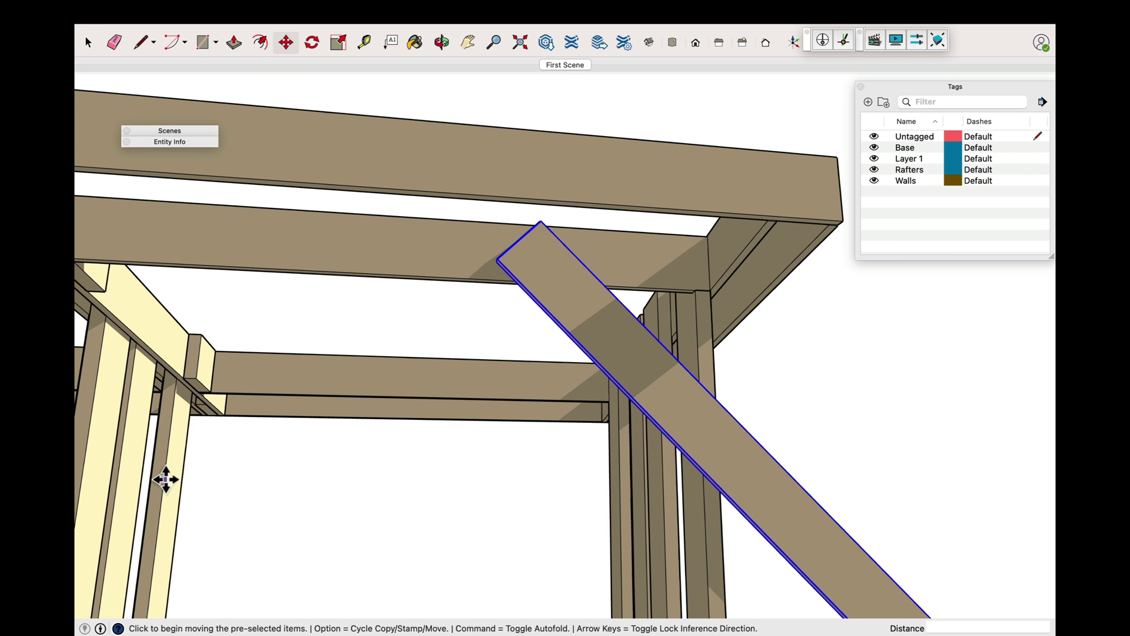
{"action": "left_click", "coordinate": [165, 479]}
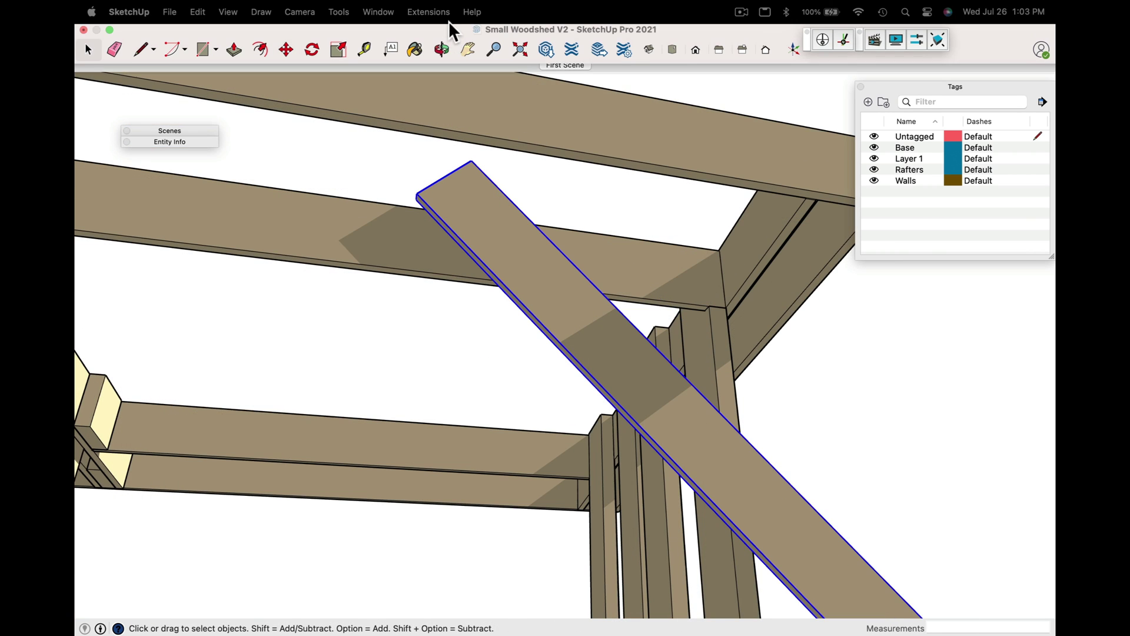
{"action": "left_click", "coordinate": [441, 42]}
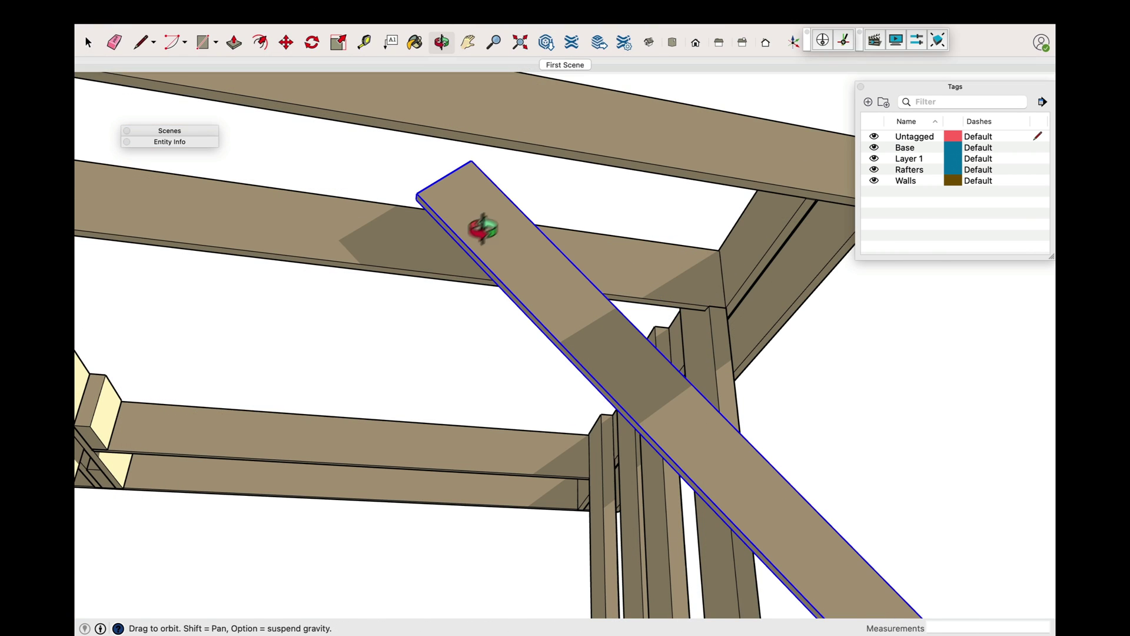
{"action": "left_click_drag", "start_coordinate": [483, 228], "coordinate": [807, 397]}
{"action": "scroll", "coordinate": [814, 332], "scroll_direction": "up", "scroll_amount": 3}
{"action": "left_click", "coordinate": [88, 43]}
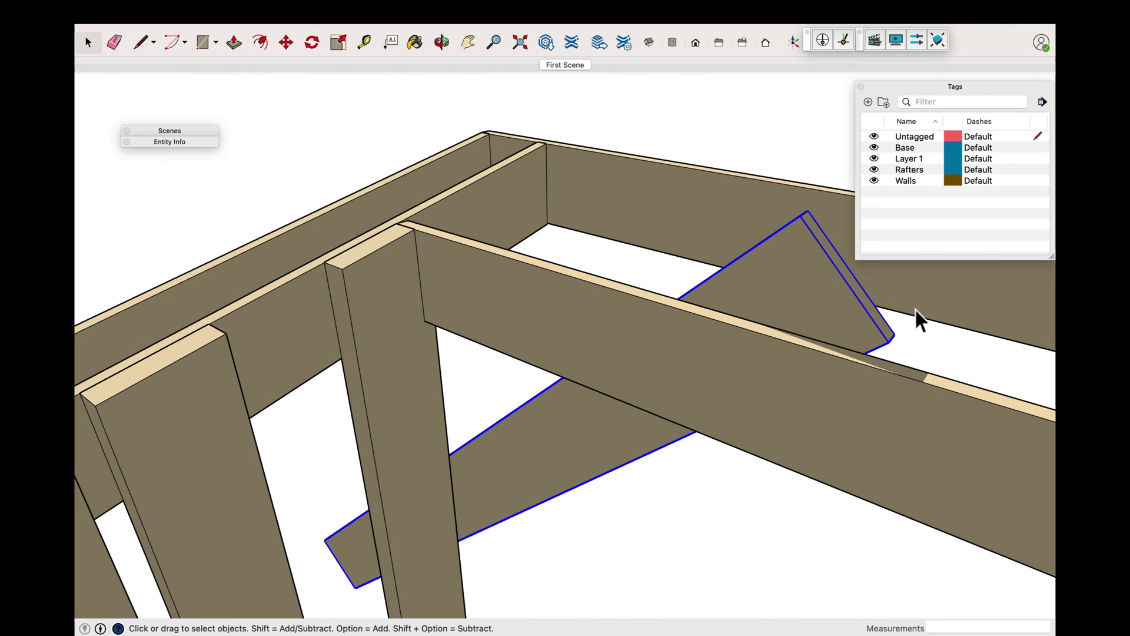
{"action": "double_click", "coordinate": [824, 303]}
{"action": "left_click", "coordinate": [141, 42]}
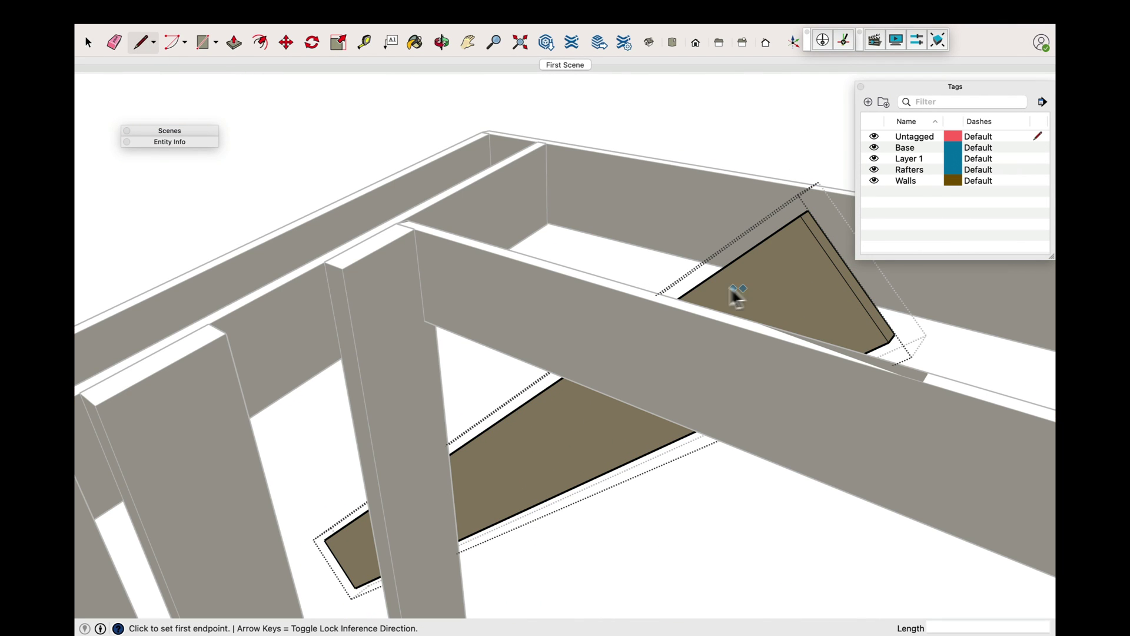
{"action": "scroll", "coordinate": [680, 296], "scroll_direction": "up", "scroll_amount": 3}
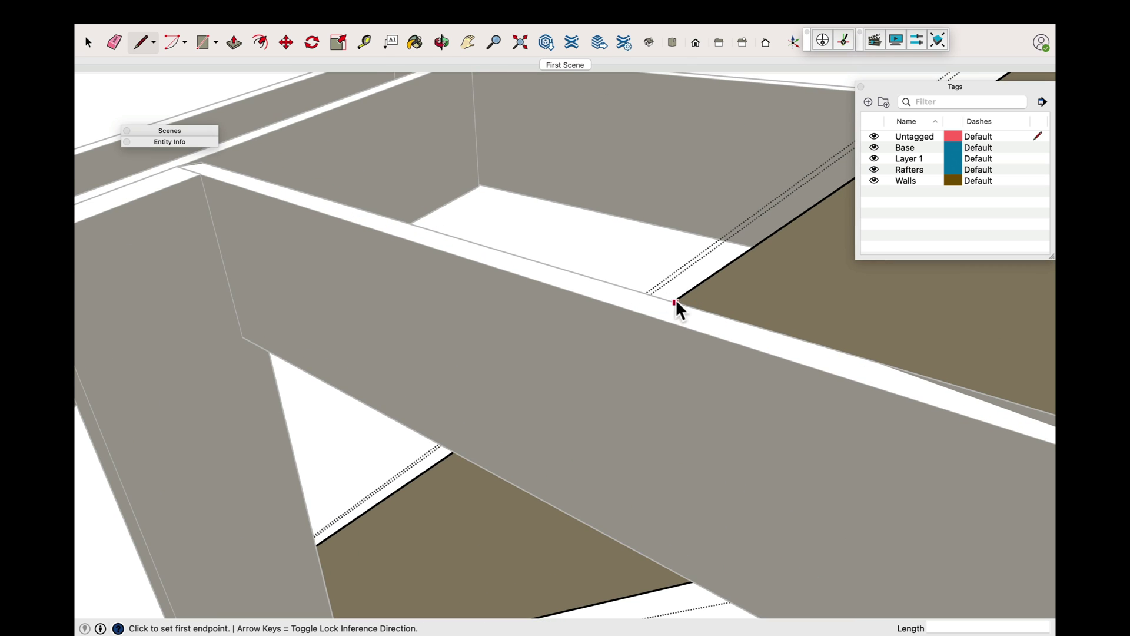
{"action": "left_click", "coordinate": [88, 41]}
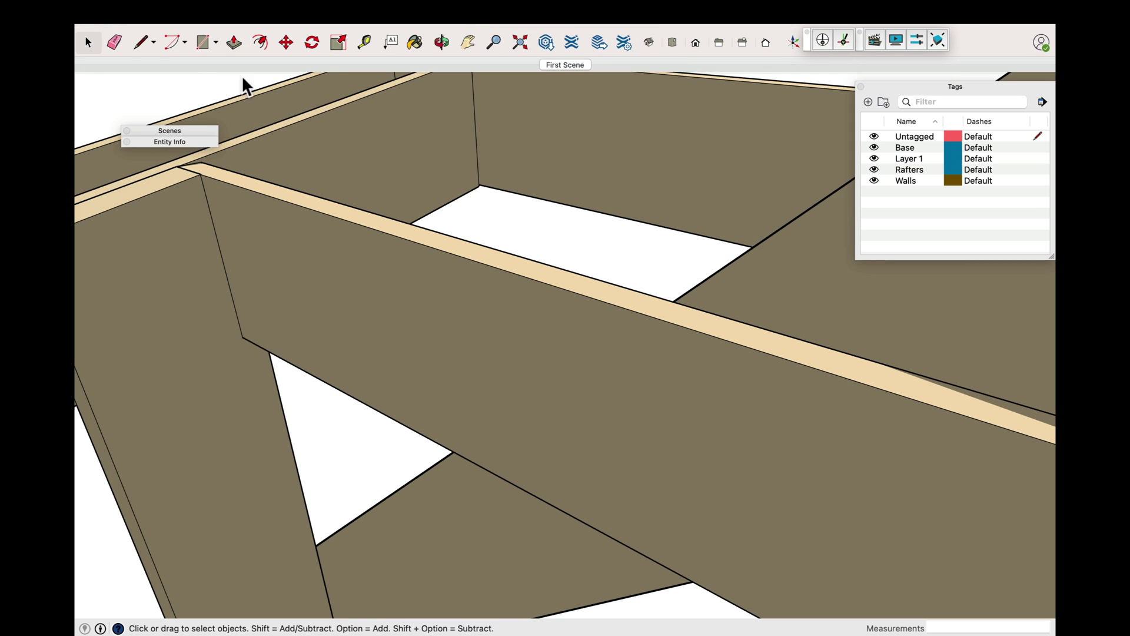
Move the diagonal brace 1/2" so its face sits flush against the cross board and corner post
{"action": "left_click", "coordinate": [441, 42]}
{"action": "left_click_drag", "start_coordinate": [483, 147], "coordinate": [522, 196]}
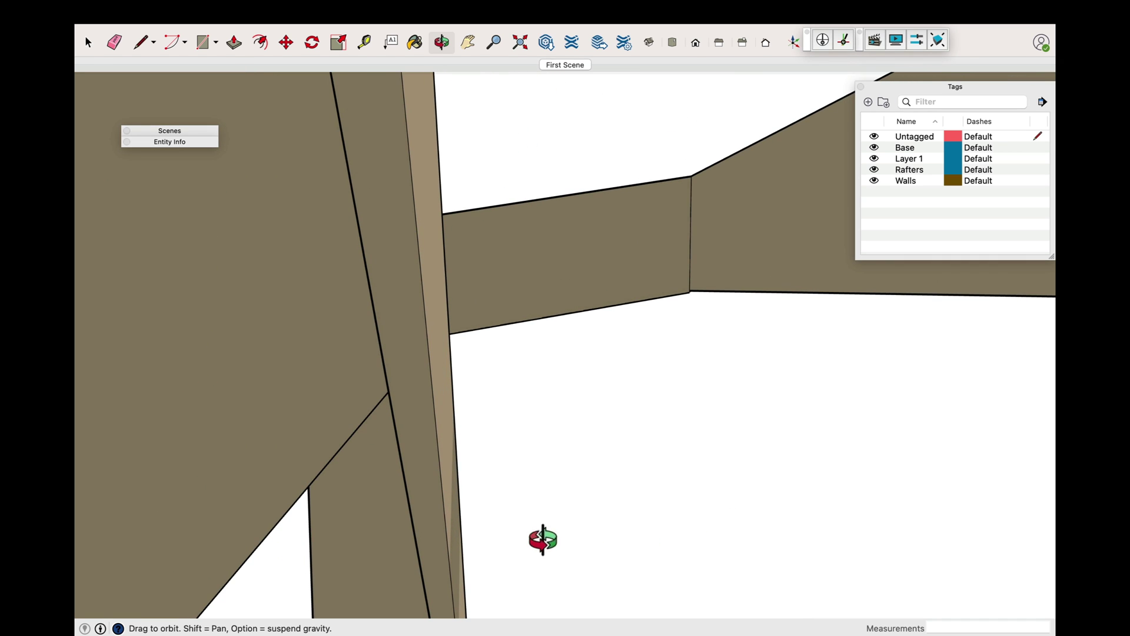
{"action": "left_click", "coordinate": [468, 52]}
{"action": "left_click_drag", "start_coordinate": [560, 559], "coordinate": [579, 586]}
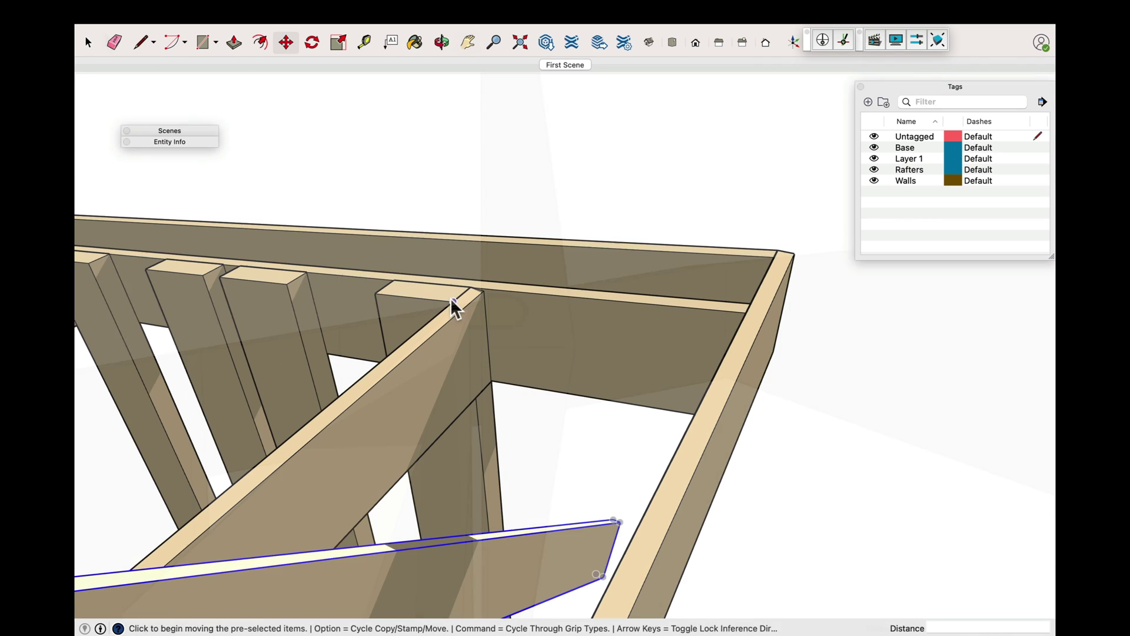
{"action": "left_click", "coordinate": [451, 301]}
{"action": "left_click", "coordinate": [444, 298]}
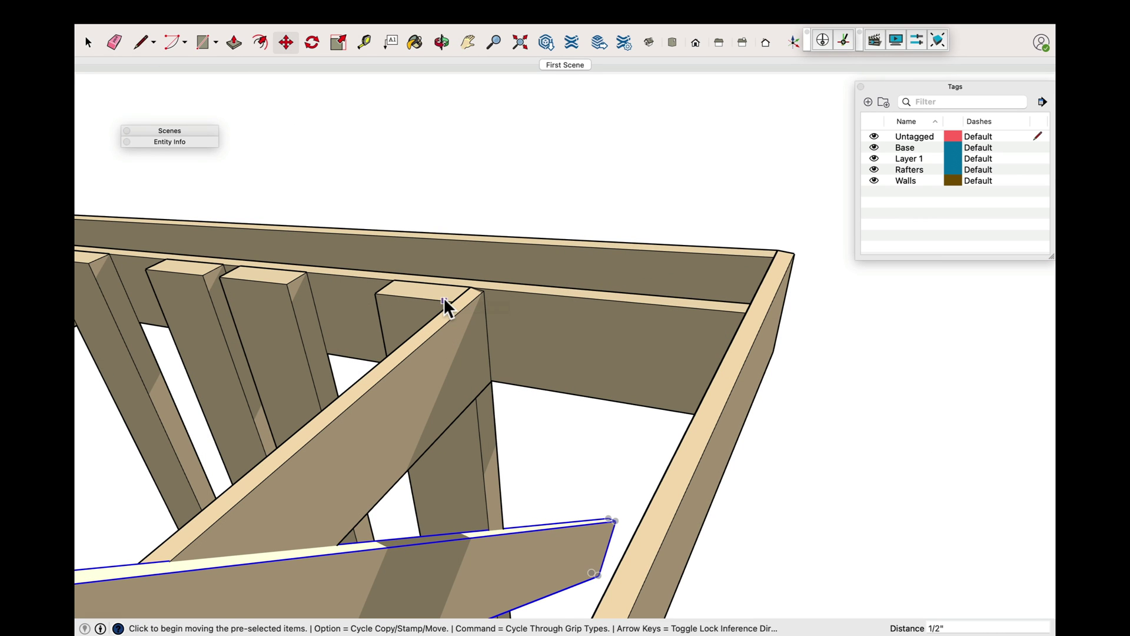
Open the brace's group for editing, and draw a cut line across its upper end along the cross board's top edge
{"action": "left_click", "coordinate": [88, 43]}
{"action": "left_click", "coordinate": [441, 43]}
{"action": "left_click_drag", "start_coordinate": [500, 177], "coordinate": [940, 350]}
{"action": "scroll", "coordinate": [940, 350], "scroll_direction": "up", "scroll_amount": 3}
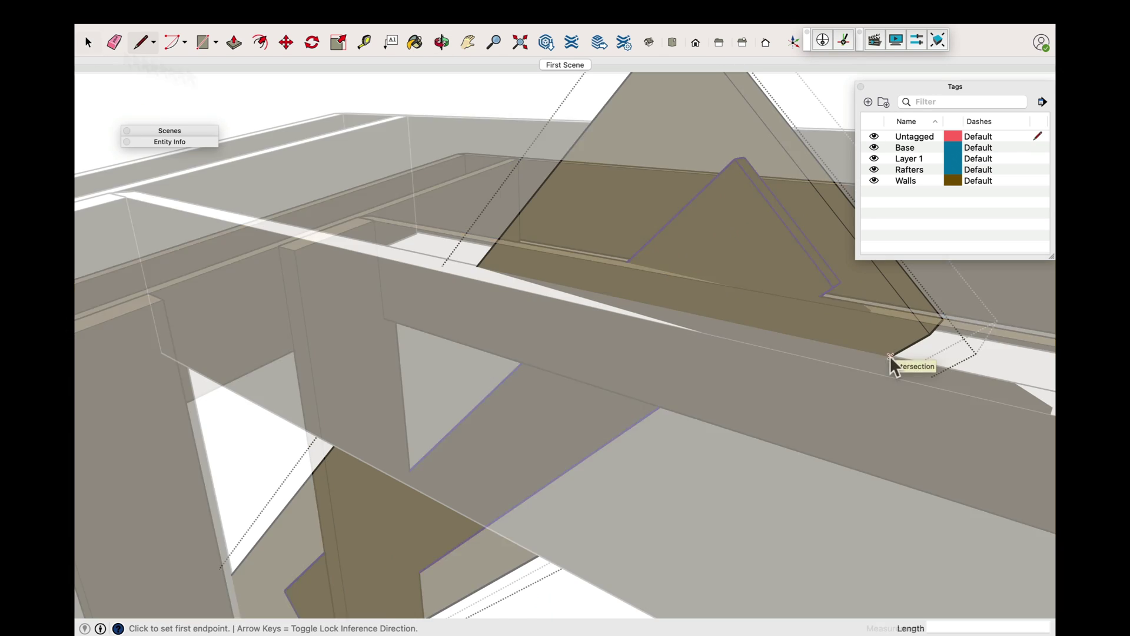
{"action": "left_click", "coordinate": [891, 356]}
{"action": "left_click", "coordinate": [478, 264]}
{"action": "scroll", "coordinate": [480, 263], "scroll_direction": "up", "scroll_amount": 3}
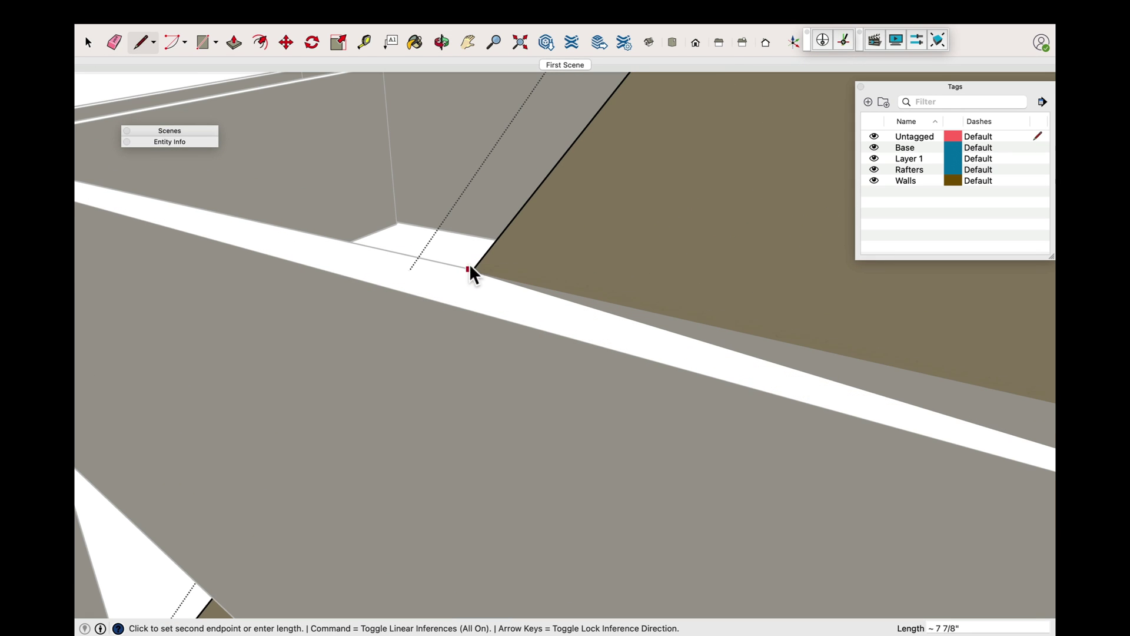
{"action": "left_click", "coordinate": [471, 266]}
{"action": "left_click", "coordinate": [88, 42]}
Push the brace's waste above the cut line through the full board thickness to trim its upper end
{"action": "scroll", "coordinate": [757, 217], "scroll_direction": "down", "scroll_amount": 3}
{"action": "left_click", "coordinate": [757, 217]}
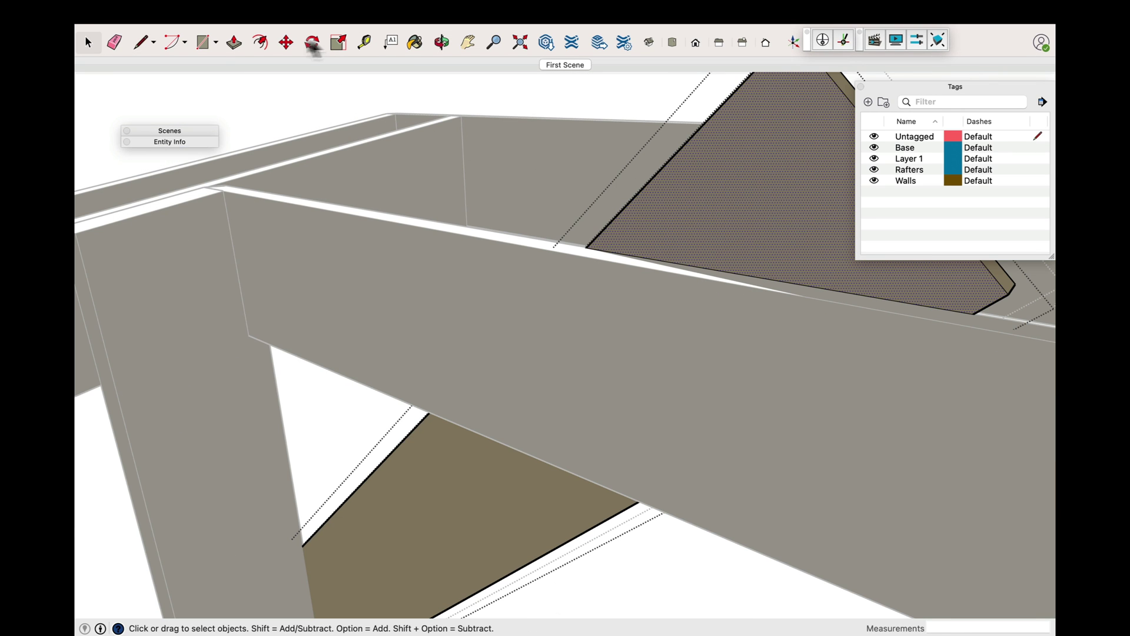
{"action": "left_click", "coordinate": [234, 42]}
{"action": "left_click", "coordinate": [824, 239]}
{"action": "left_click", "coordinate": [829, 257]}
{"action": "left_click", "coordinate": [88, 43]}
Draw a cut line across the brace's lower end along the corner post's outer edge
{"action": "scroll", "coordinate": [649, 285], "scroll_direction": "down", "scroll_amount": 5}
{"action": "left_click", "coordinate": [441, 42]}
{"action": "mouse_move", "coordinate": [618, 400]}
{"action": "left_mouse_down"}
{"action": "mouse_move", "coordinate": [918, 261]}
{"action": "mouse_move", "coordinate": [197, 81]}
{"action": "left_mouse_up"}
{"action": "scroll", "coordinate": [636, 512], "scroll_direction": "up", "scroll_amount": 3}
{"action": "left_click", "coordinate": [88, 42]}
{"action": "left_click", "coordinate": [141, 42]}
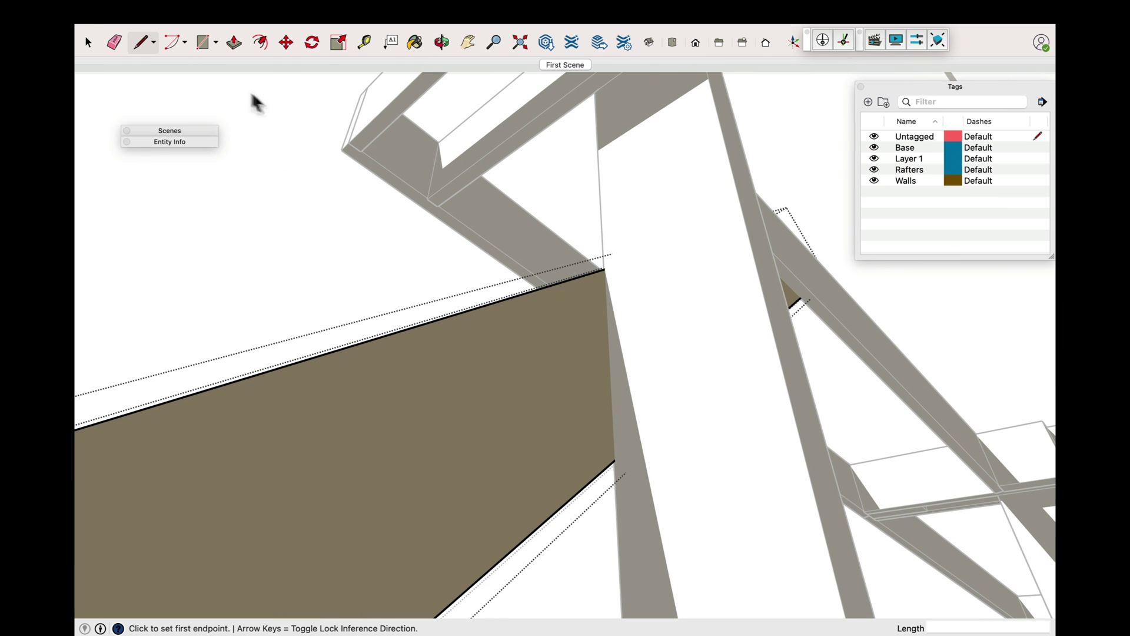
{"action": "left_click", "coordinate": [606, 267]}
{"action": "scroll", "coordinate": [612, 456], "scroll_direction": "up", "scroll_amount": 3}
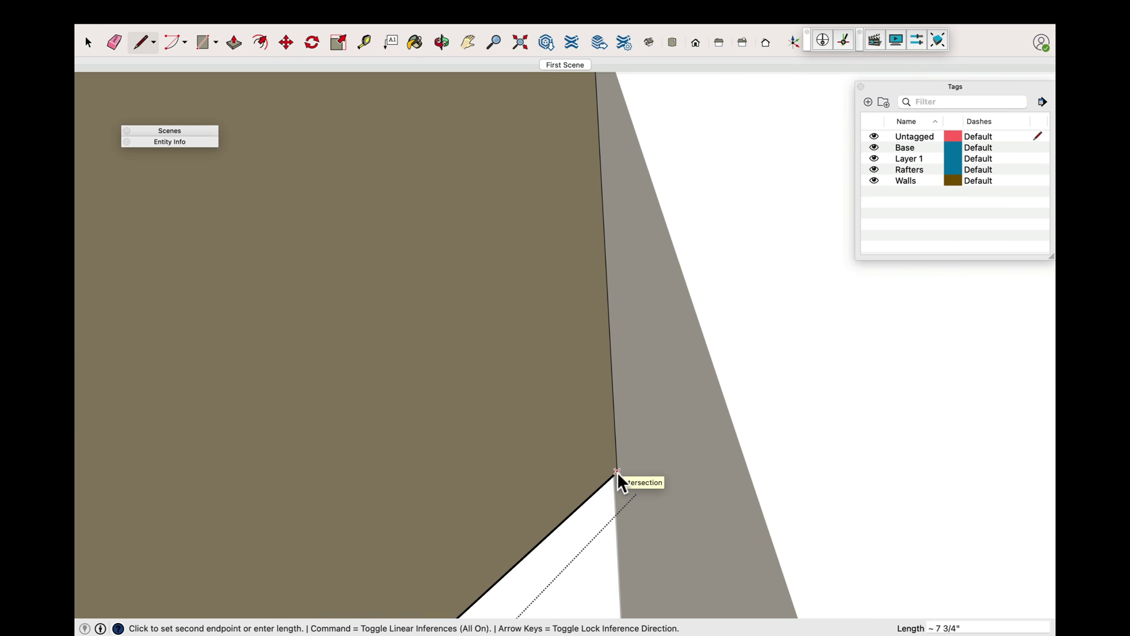
{"action": "left_click", "coordinate": [617, 471]}
Push away the brace's waste beyond the post through the full board thickness, and close the group
{"action": "left_click", "coordinate": [88, 42]}
{"action": "scroll", "coordinate": [677, 256], "scroll_direction": "down", "scroll_amount": 5}
{"action": "left_click", "coordinate": [441, 42]}
{"action": "left_click_drag", "start_coordinate": [563, 175], "coordinate": [427, 302]}
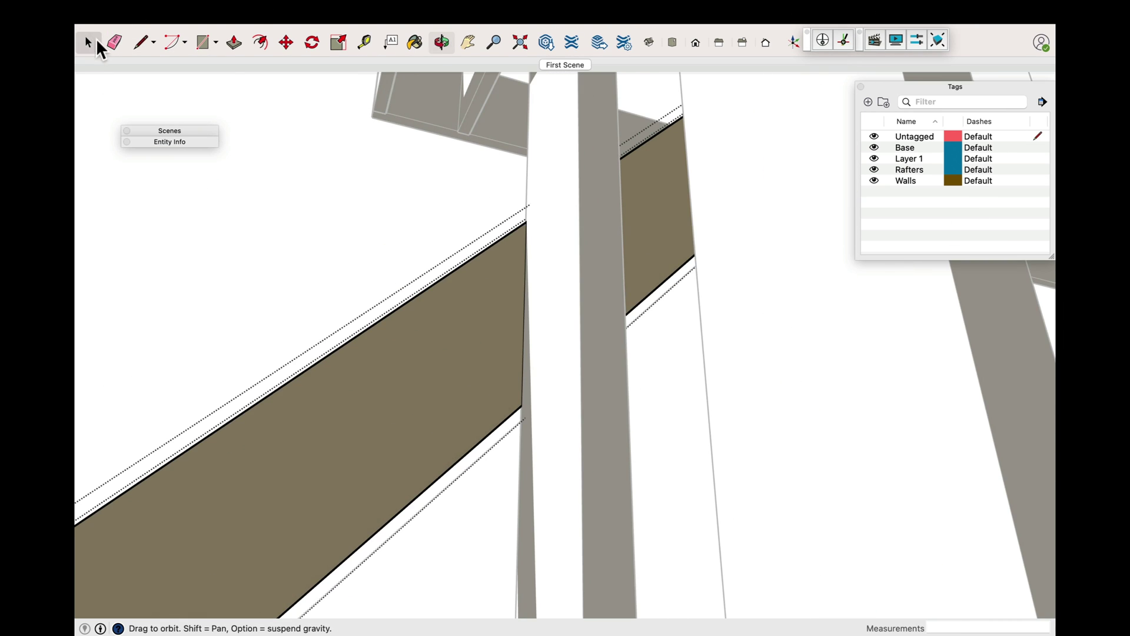
{"action": "left_click", "coordinate": [88, 42]}
{"action": "left_click", "coordinate": [423, 322]}
{"action": "left_click", "coordinate": [233, 42]}
{"action": "left_click", "coordinate": [453, 363]}
{"action": "left_click", "coordinate": [415, 360]}
{"action": "left_click", "coordinate": [88, 43]}
Return to the First Scene view and rotate a copy of the trimmed brace about a point on the corner post below it
{"action": "left_click", "coordinate": [564, 63]}
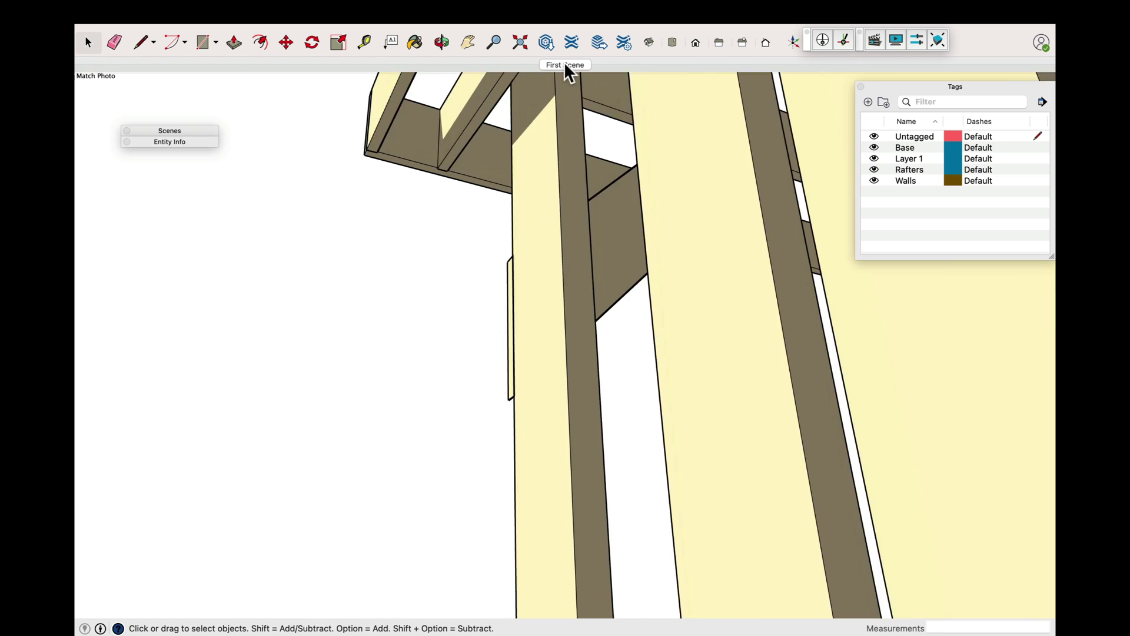
{"action": "key", "text": "q"}
{"action": "left_click", "coordinate": [548, 589]}
{"action": "left_click", "coordinate": [591, 537]}
{"action": "key", "text": "alt"}
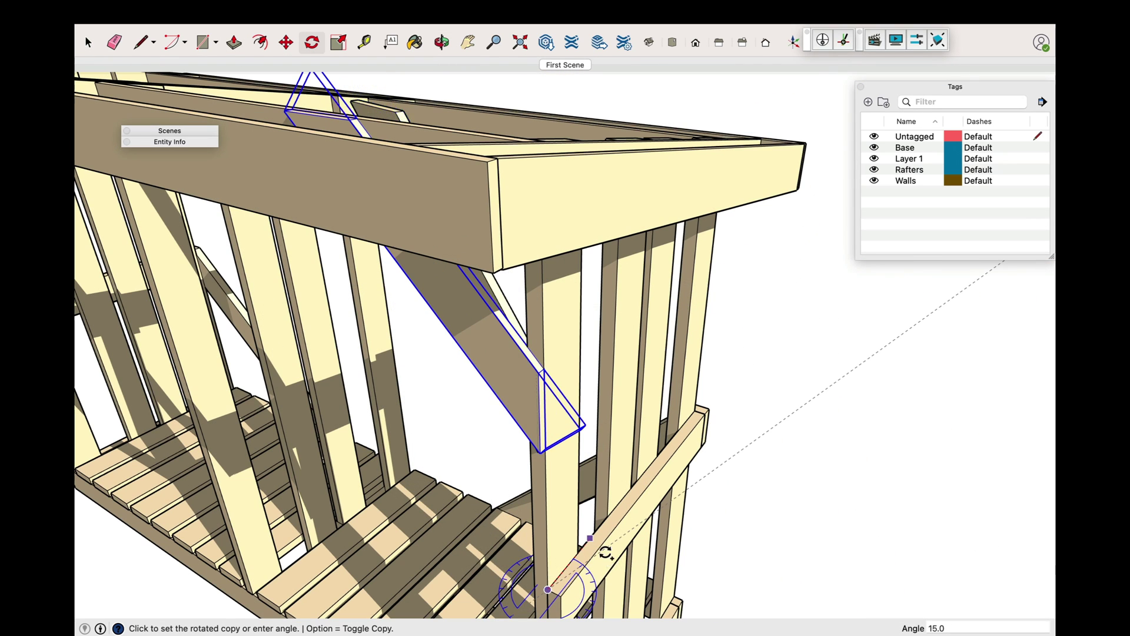
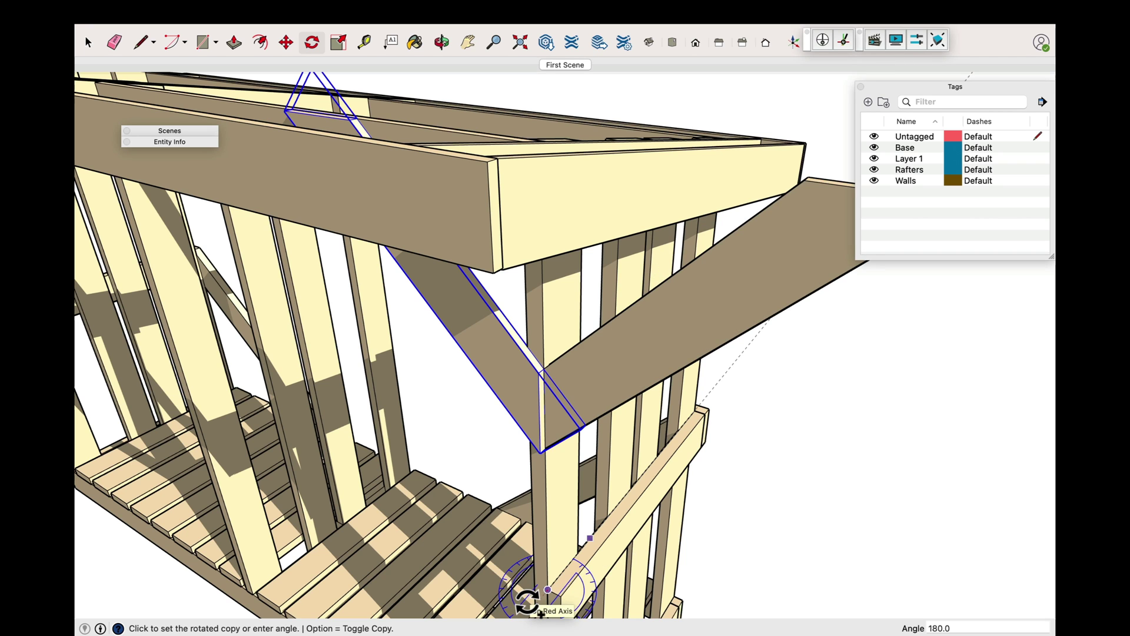
Set the angle of the rotated brace copy to finish turning it about the corner post
{"action": "left_click", "coordinate": [581, 611]}
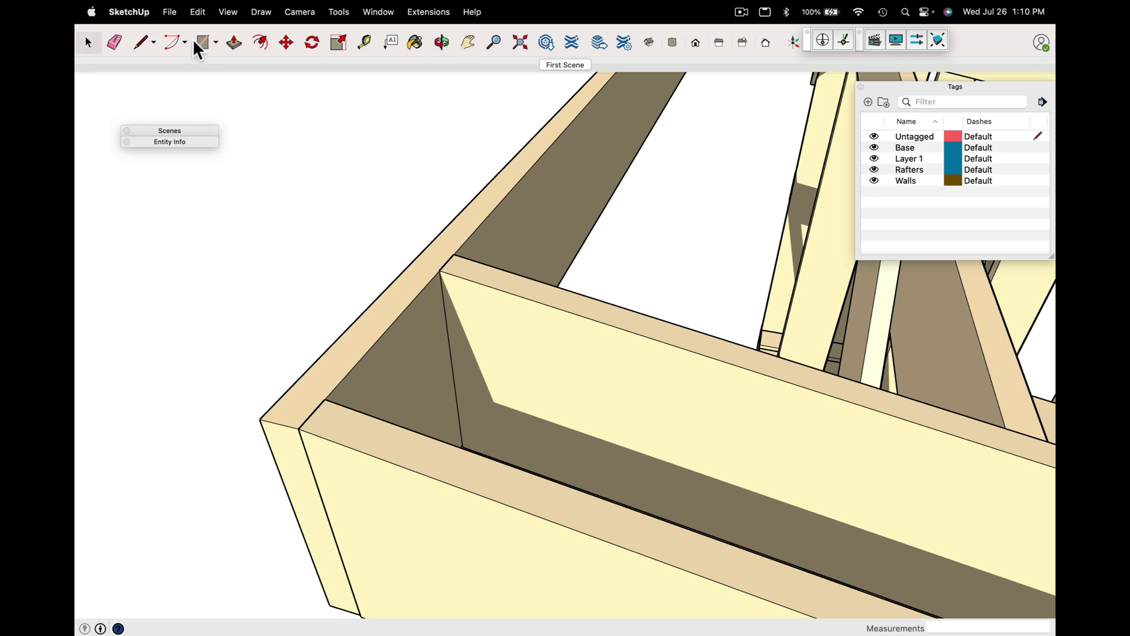
Draw a 6 by 6 inch square on the roof frame from the inner edge of the corner board
{"action": "left_click", "coordinate": [202, 43]}
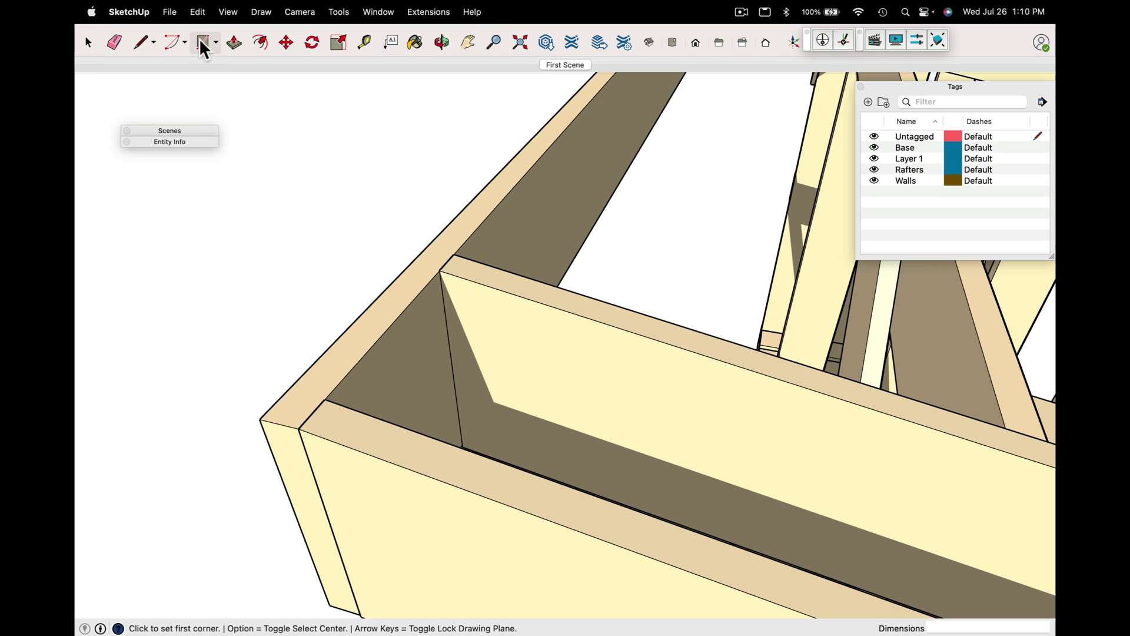
{"action": "left_click", "coordinate": [299, 429]}
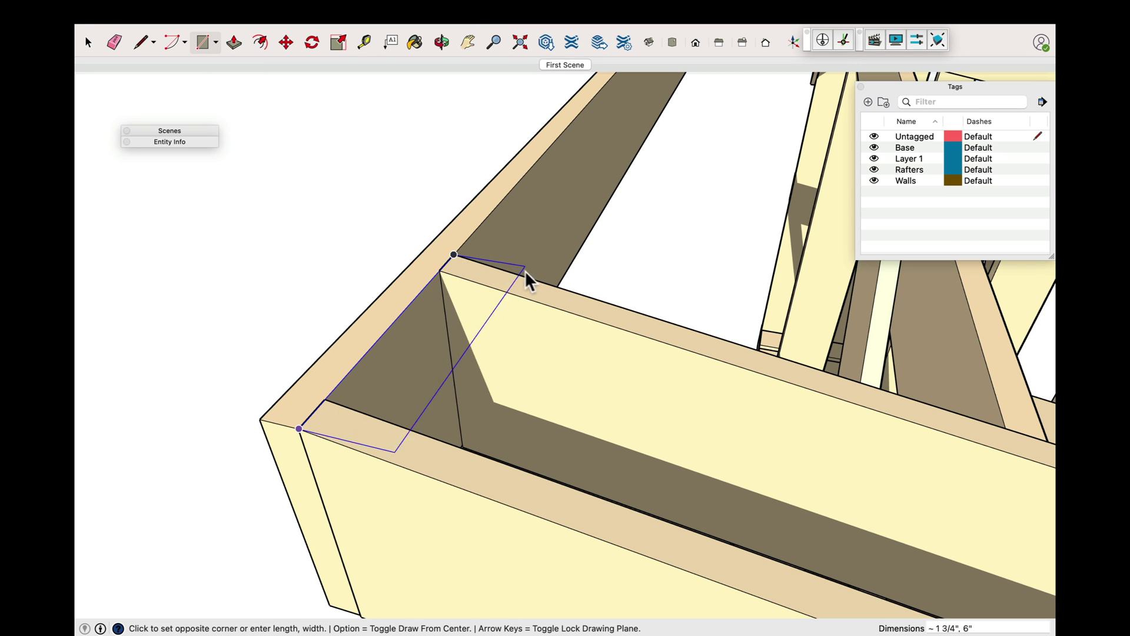
{"action": "left_click", "coordinate": [556, 286]}
{"action": "type", "text": "6,6"}
{"action": "key", "text": "Return"}
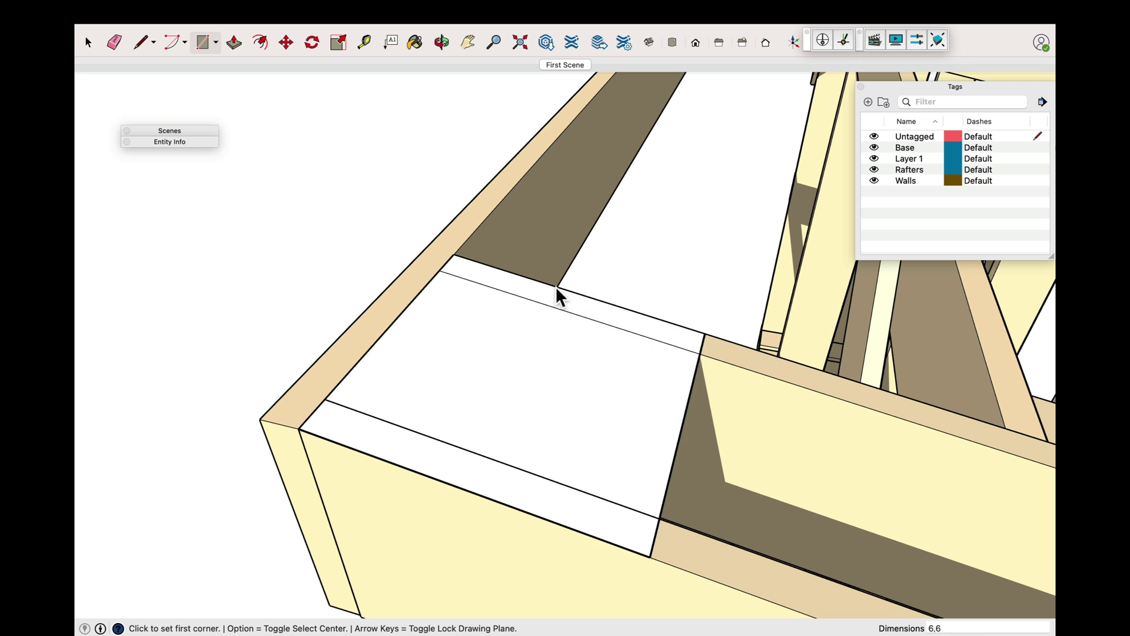
Pull the square upward into a thin roof board block
{"action": "key", "text": "p"}
{"action": "left_click", "coordinate": [534, 442]}
{"action": "left_click", "coordinate": [535, 439]}
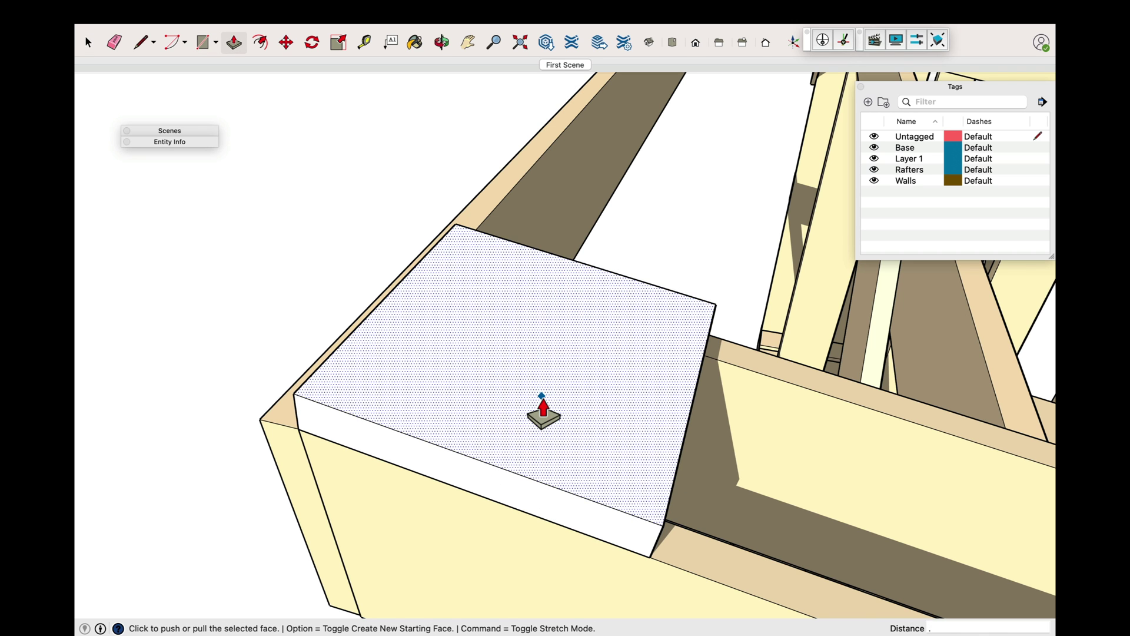
{"action": "key", "text": "Return"}
Add guide lines at the roof corner along the end board's top edge and the corner board's outer edge
{"action": "key", "text": "t"}
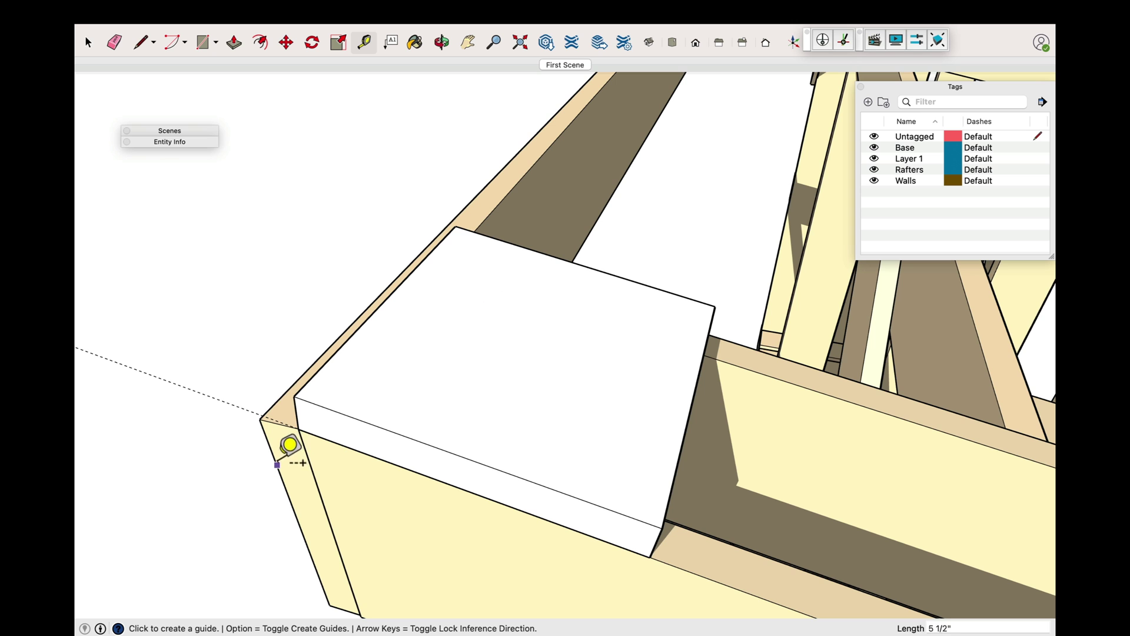
{"action": "left_click", "coordinate": [277, 465]}
{"action": "left_click", "coordinate": [285, 464]}
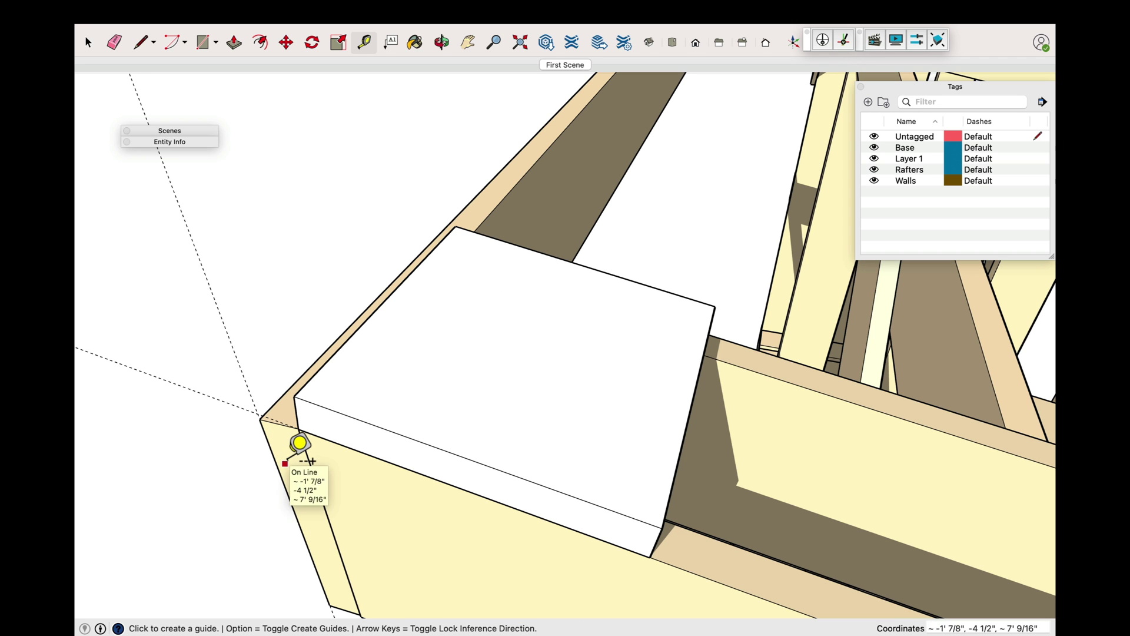
Select the whole roof board block and make it a group
{"action": "left_click", "coordinate": [88, 42]}
{"action": "left_click", "coordinate": [523, 439]}
{"action": "triple_click", "coordinate": [510, 405]}
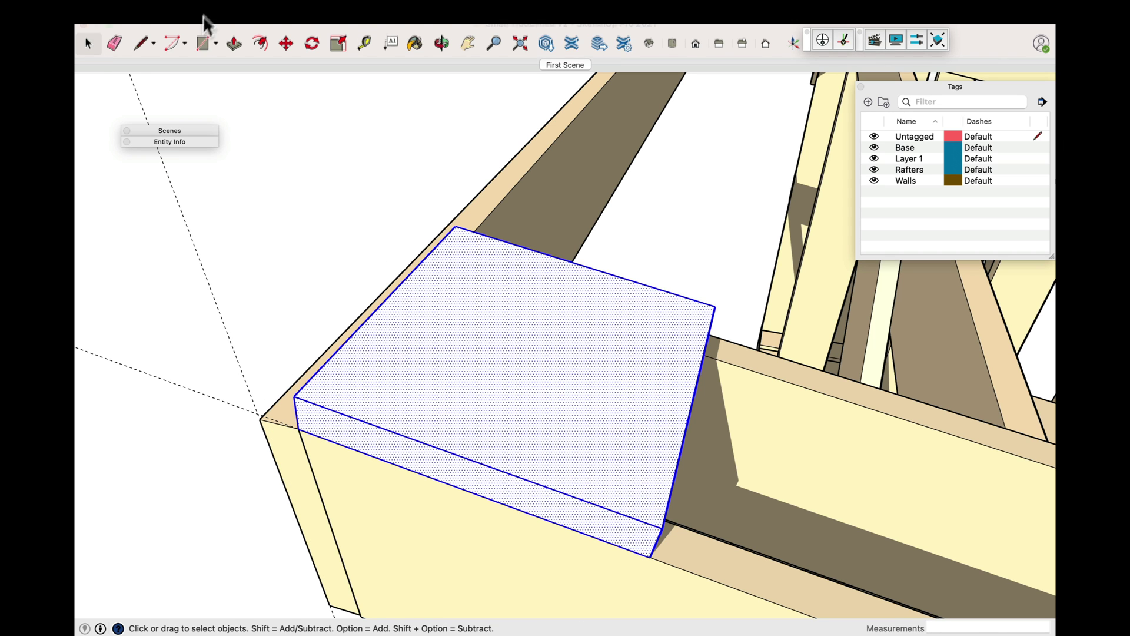
{"action": "right_click", "coordinate": [532, 421]}
{"action": "left_click", "coordinate": [593, 537]}
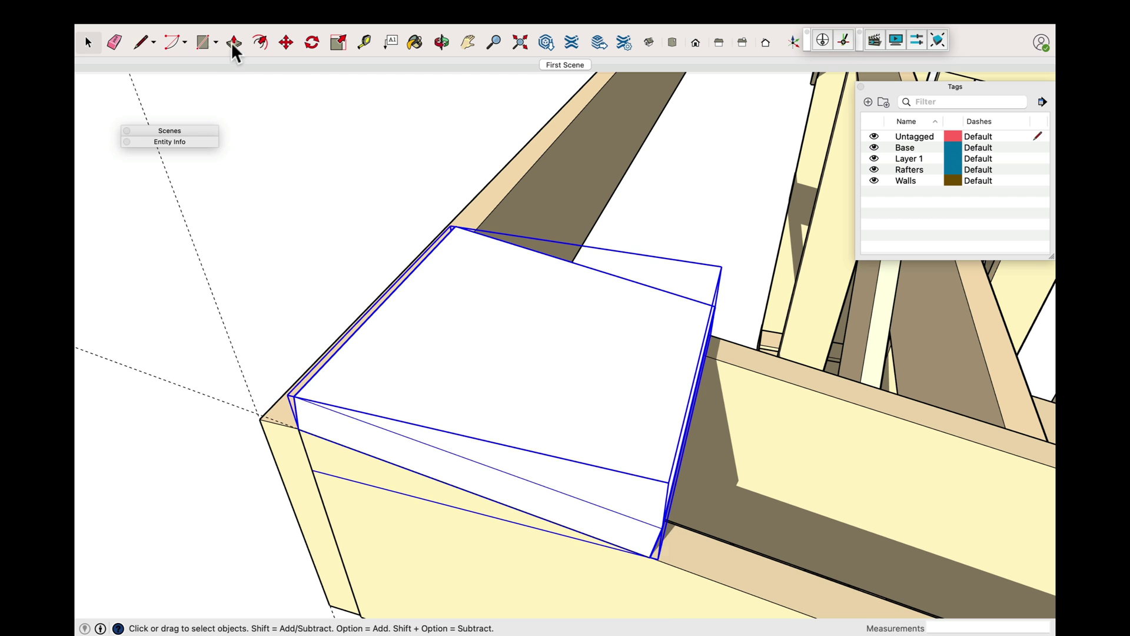
Move the roof board block by its lower corner to the intersection of the guides at the outer roof corner
{"action": "left_click", "coordinate": [286, 42]}
{"action": "left_click", "coordinate": [298, 426]}
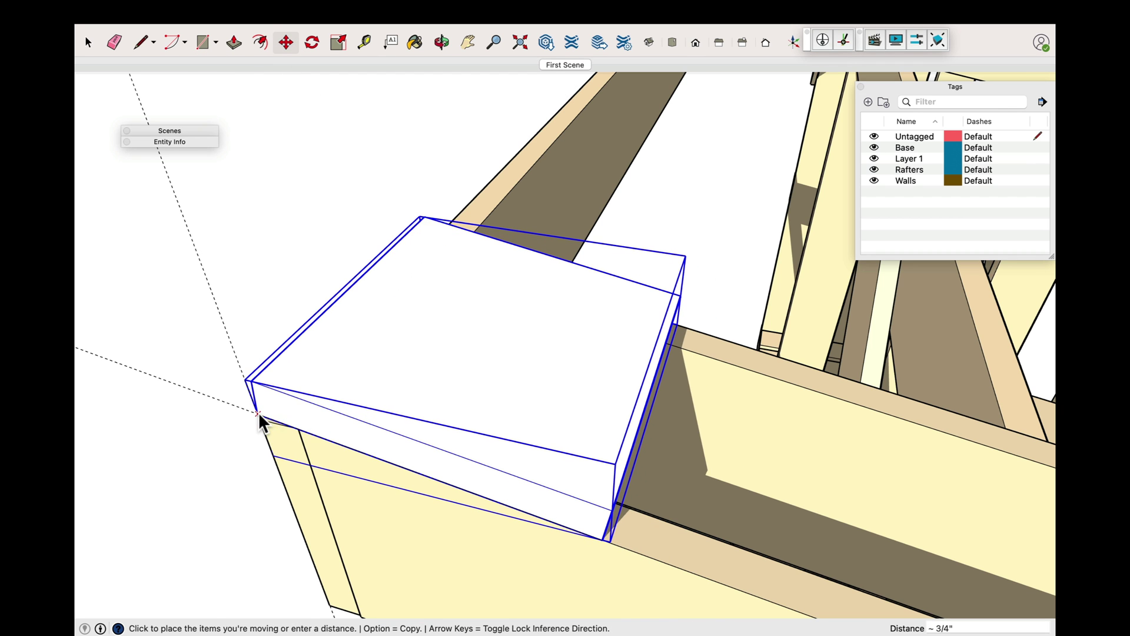
{"action": "left_click", "coordinate": [259, 412]}
{"action": "left_click", "coordinate": [88, 42]}
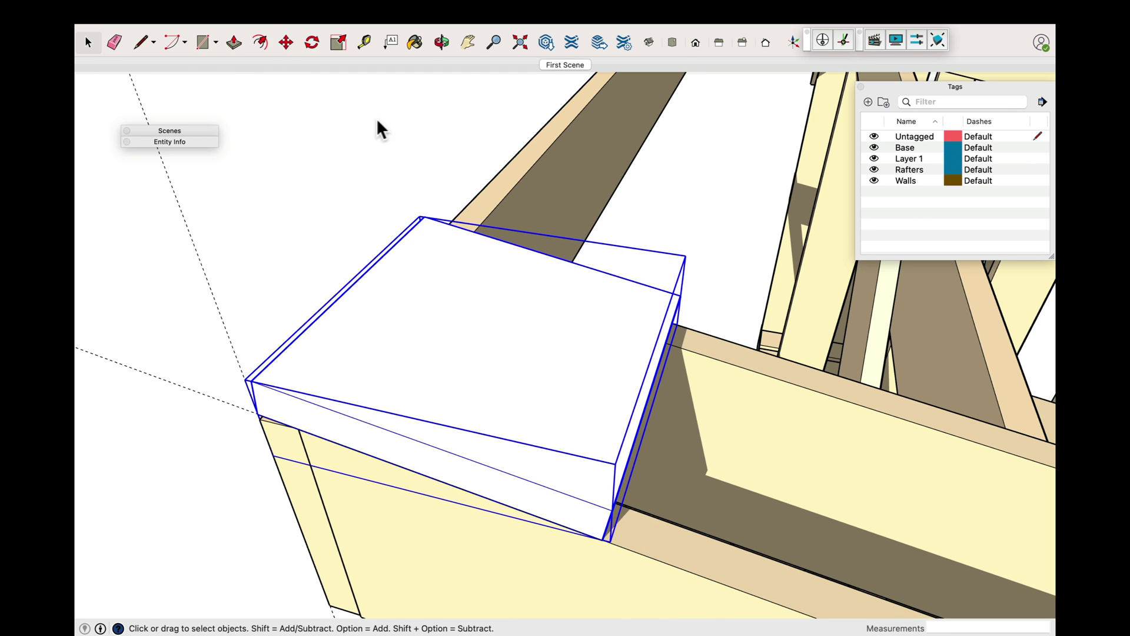
{"action": "left_click_drag", "start_coordinate": [883, 329], "coordinate": [353, 383]}
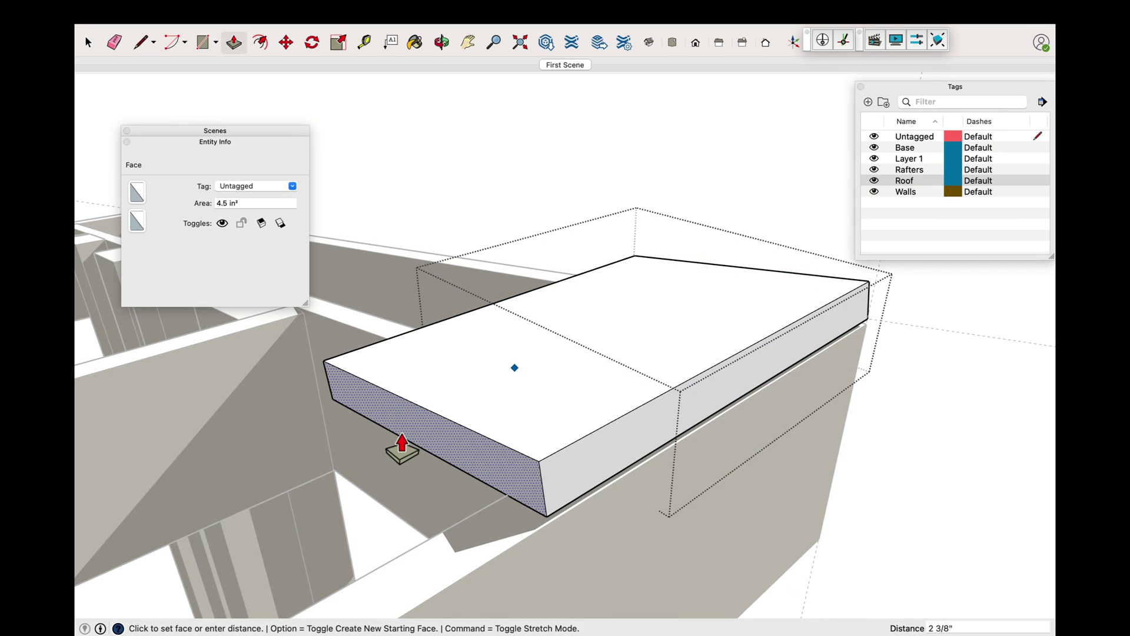
Pull the roof board's end face about 9' 7 3/8" along the long roof beam toward the far end
{"action": "scroll", "coordinate": [402, 448], "scroll_direction": "down", "scroll_amount": 10}
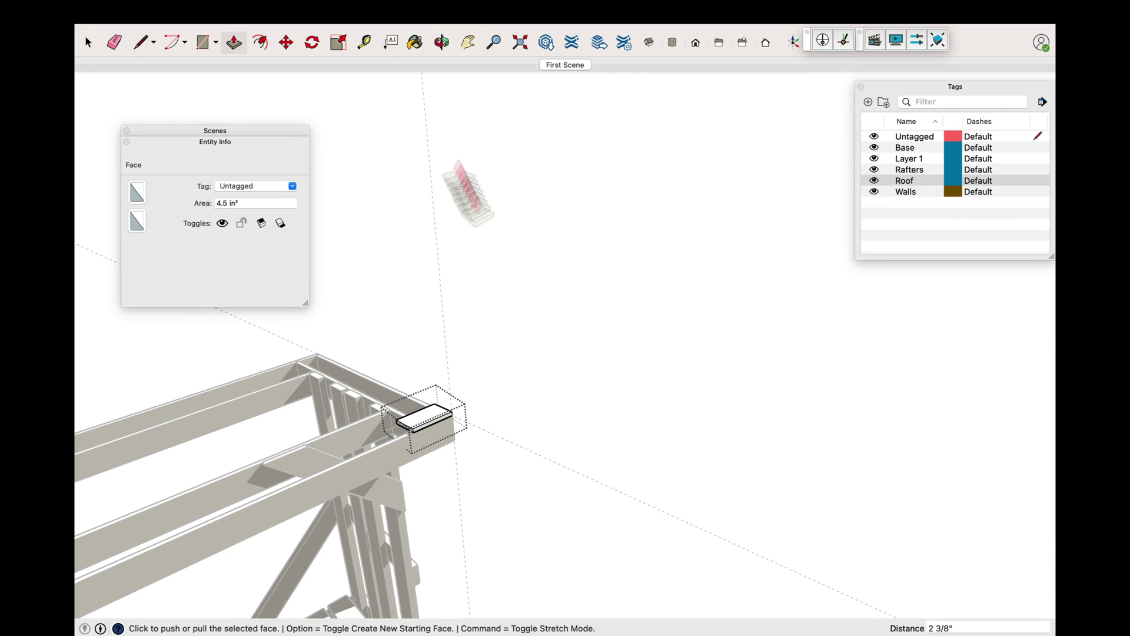
{"action": "left_click", "coordinate": [469, 45]}
{"action": "left_click_drag", "start_coordinate": [469, 274], "coordinate": [959, 45]}
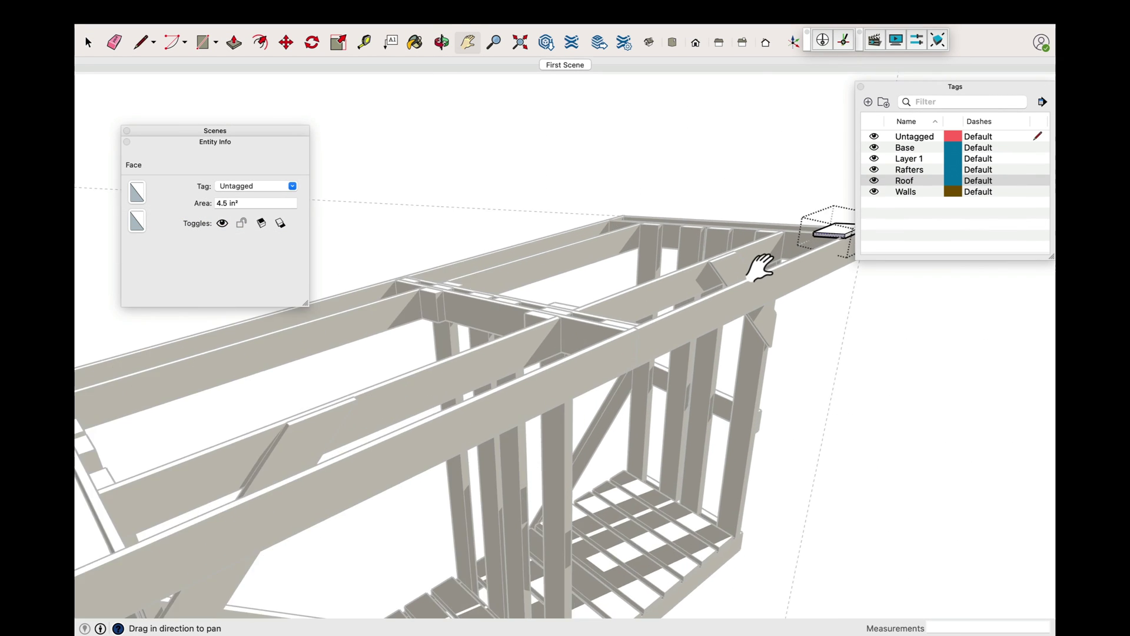
{"action": "left_click", "coordinate": [286, 44]}
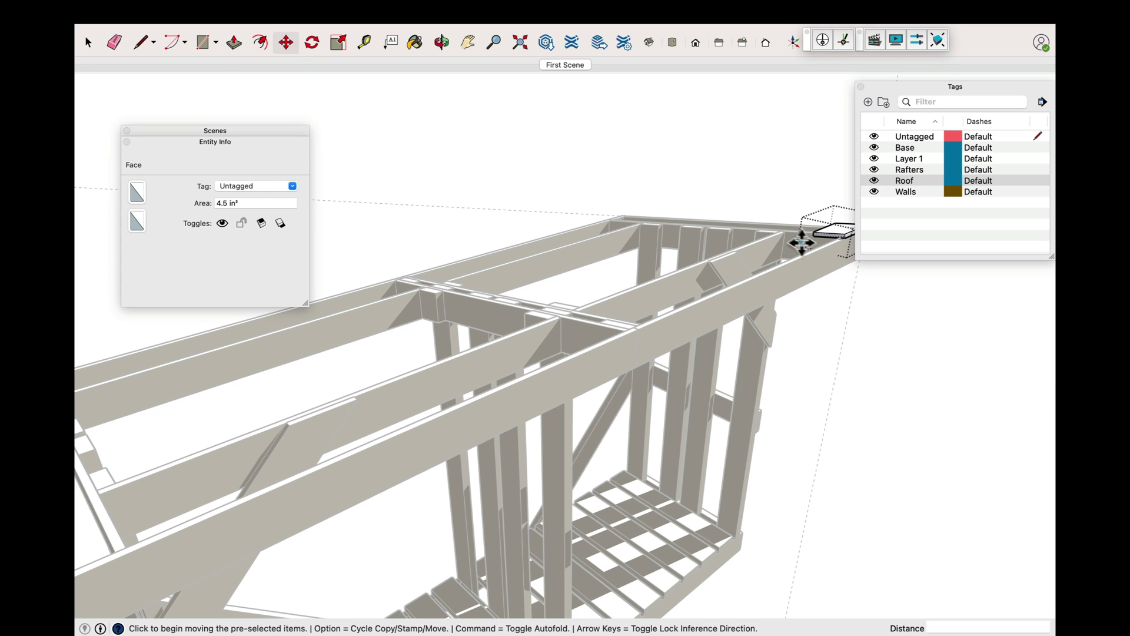
{"action": "key", "text": "p"}
{"action": "left_click", "coordinate": [815, 238]}
{"action": "left_click", "coordinate": [81, 486]}
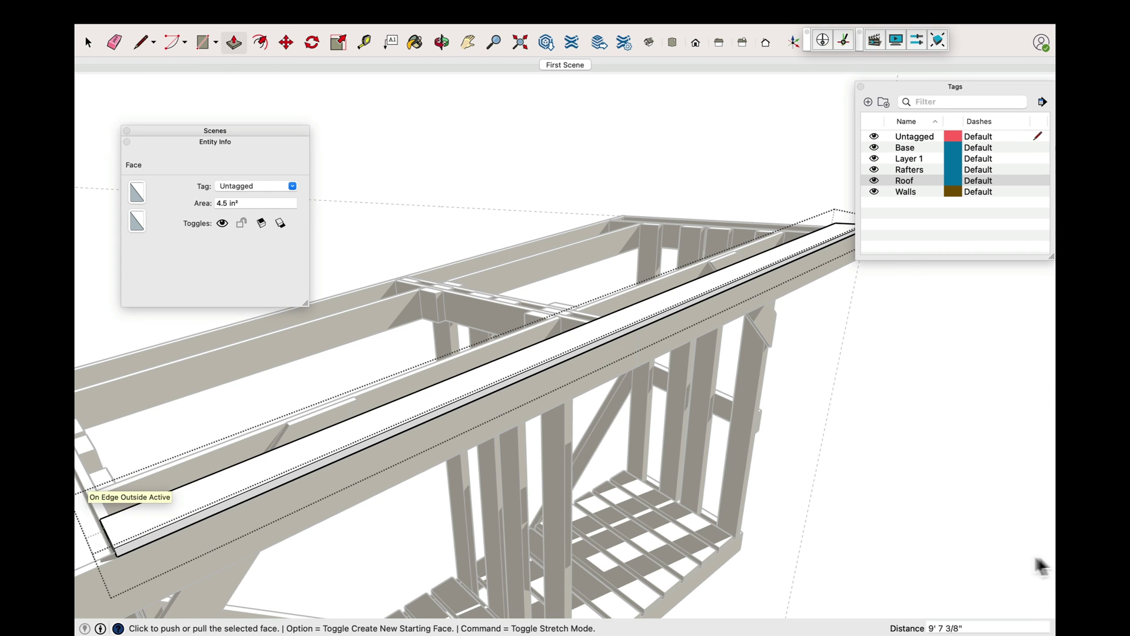
Extend the roof board's far end onto the end rafter at the roof corner
{"action": "scroll", "coordinate": [1030, 355], "scroll_direction": "down", "scroll_amount": 2}
{"action": "scroll", "coordinate": [1033, 365], "scroll_direction": "down", "scroll_amount": 3}
{"action": "scroll", "coordinate": [621, 453], "scroll_direction": "up", "scroll_amount": 5}
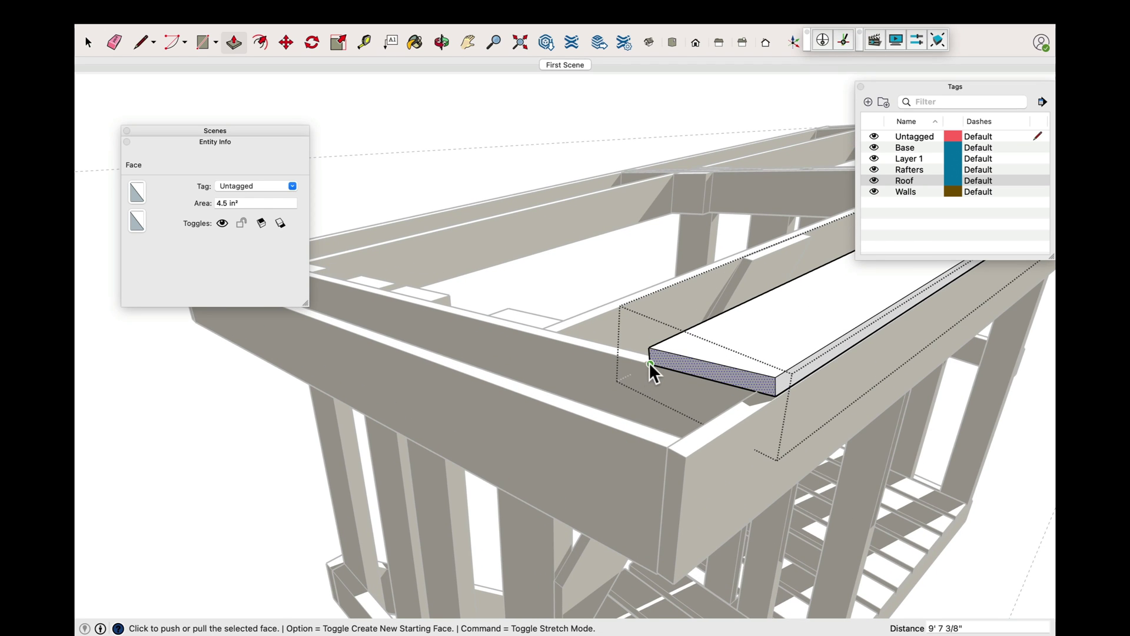
{"action": "left_click", "coordinate": [648, 362]}
{"action": "left_click", "coordinate": [561, 407]}
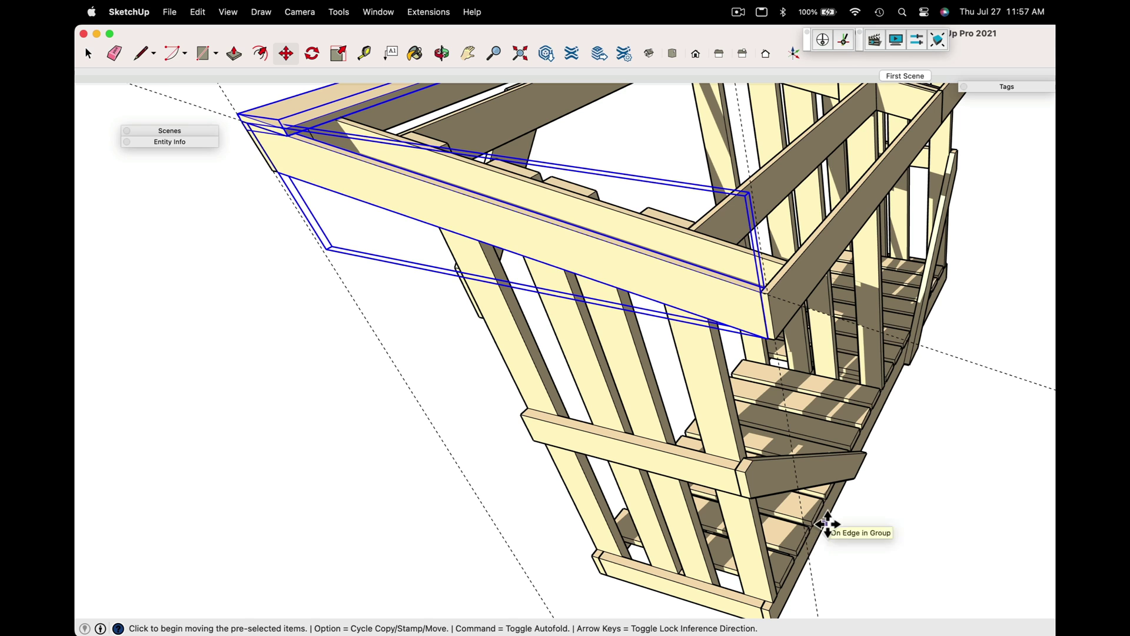
Move the selected end rafter and roof board outward from the shed's end wall, and clear the selection
{"action": "left_click", "coordinate": [827, 523]}
{"action": "left_click", "coordinate": [815, 547]}
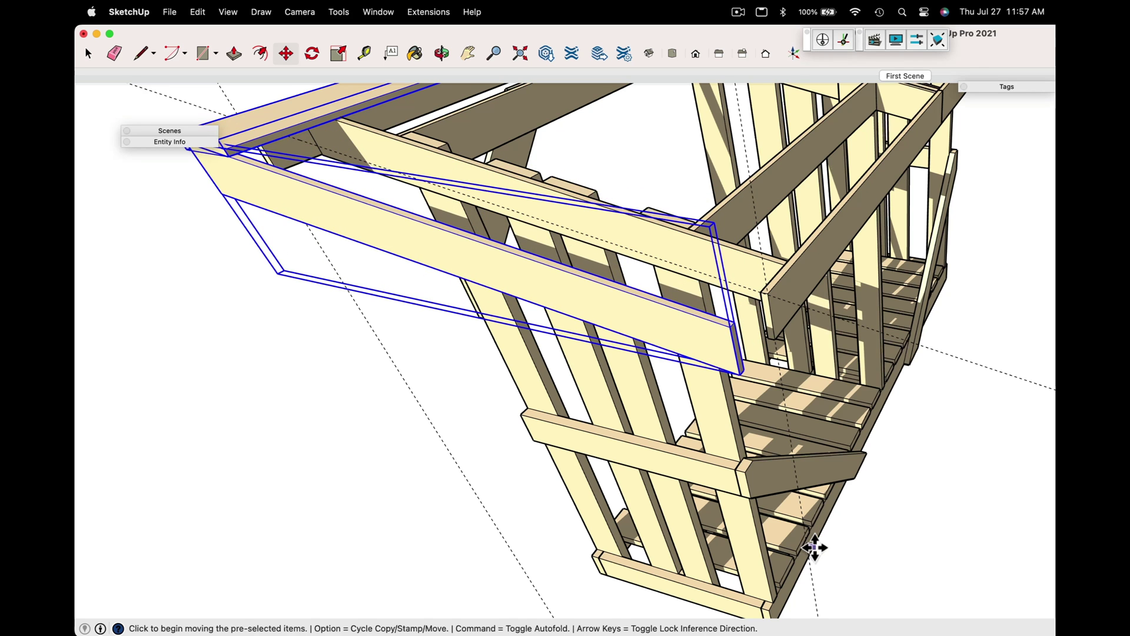
{"action": "key", "text": "Return"}
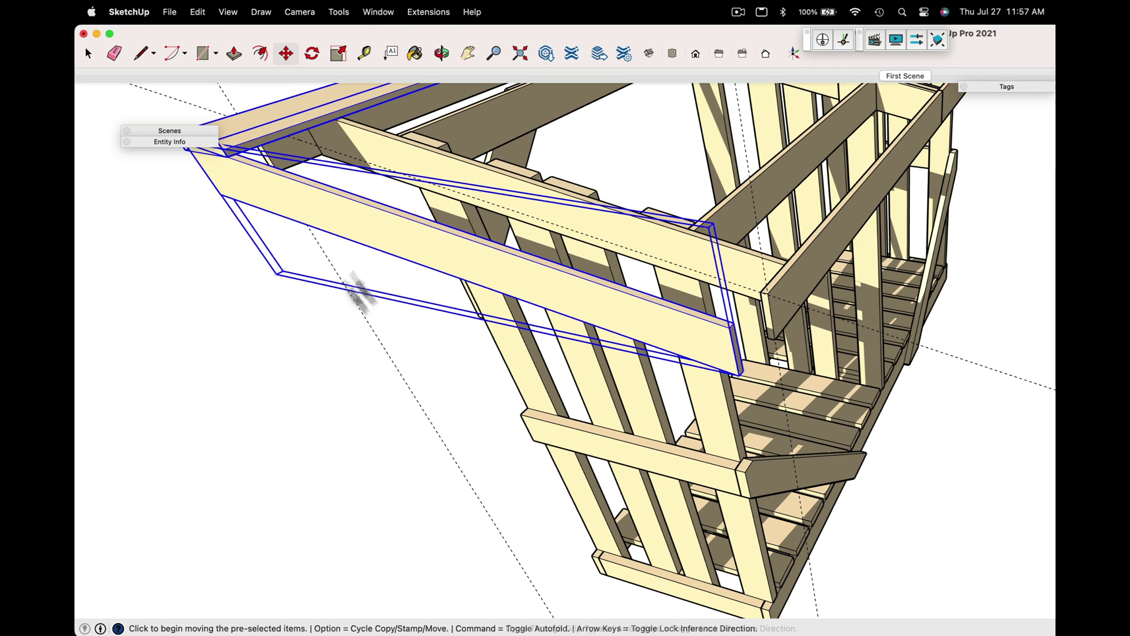
{"action": "left_click", "coordinate": [89, 53]}
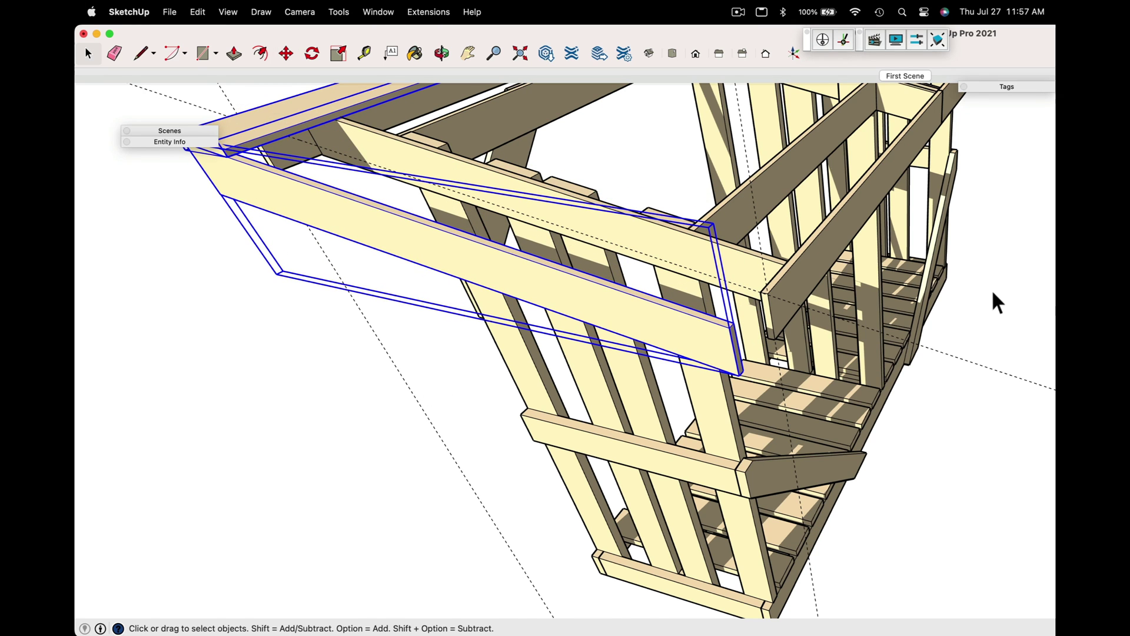
{"action": "left_click", "coordinate": [992, 298]}
Open the long roof beam opposite the roof board and extend its end to the relocated end rafter
{"action": "scroll", "coordinate": [804, 306], "scroll_direction": "up", "scroll_amount": 5}
{"action": "scroll", "coordinate": [805, 306], "scroll_direction": "down", "scroll_amount": 2}
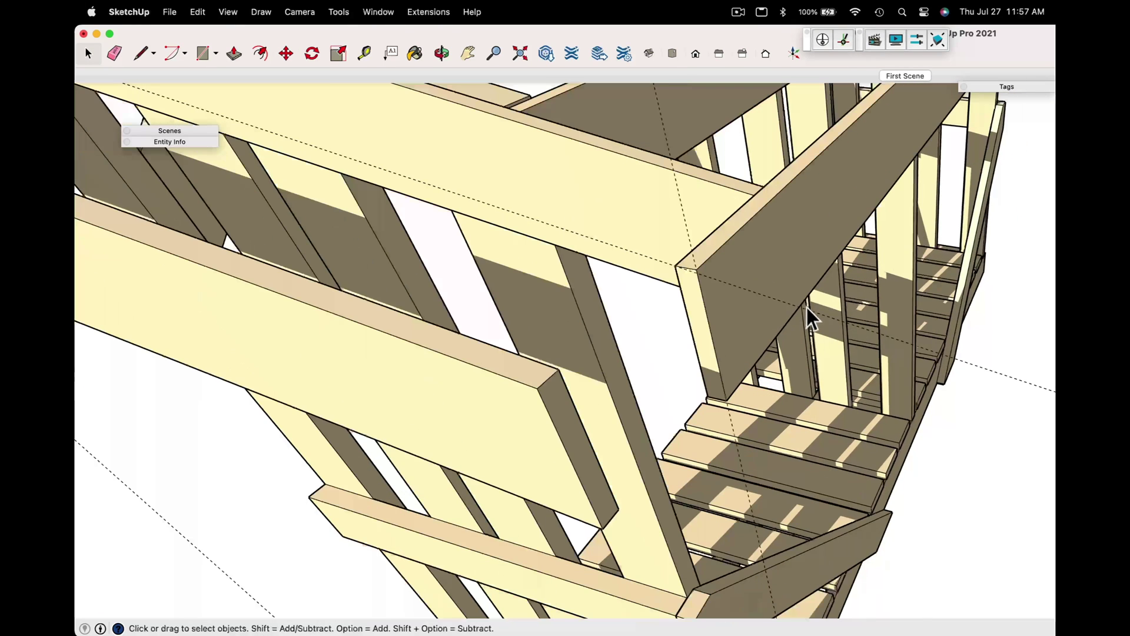
{"action": "double_click", "coordinate": [694, 305]}
{"action": "left_click", "coordinate": [235, 55]}
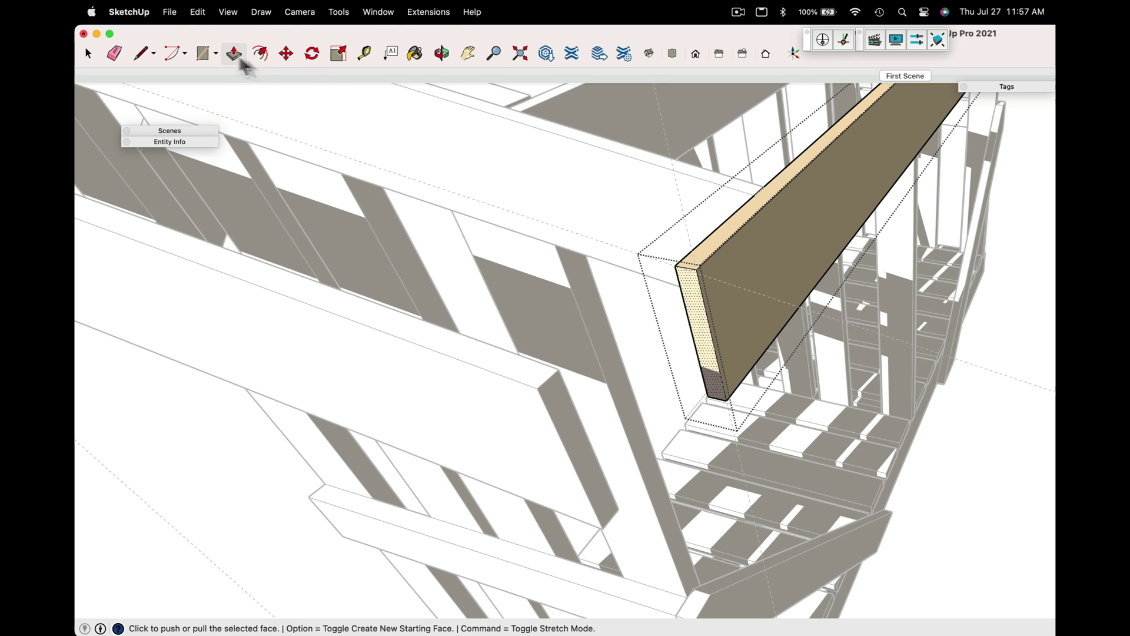
{"action": "left_click", "coordinate": [684, 272]}
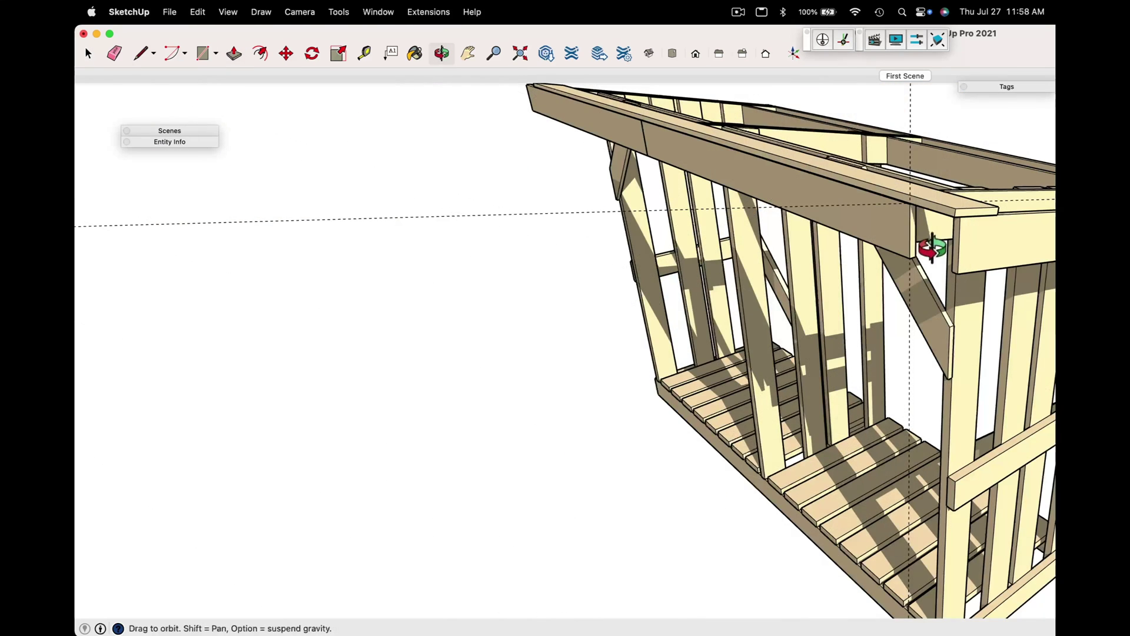
Open the long roof beam beneath the roof board and extend its end to the outer face of the end rafter
{"action": "scroll", "coordinate": [955, 230], "scroll_direction": "up", "scroll_amount": 5}
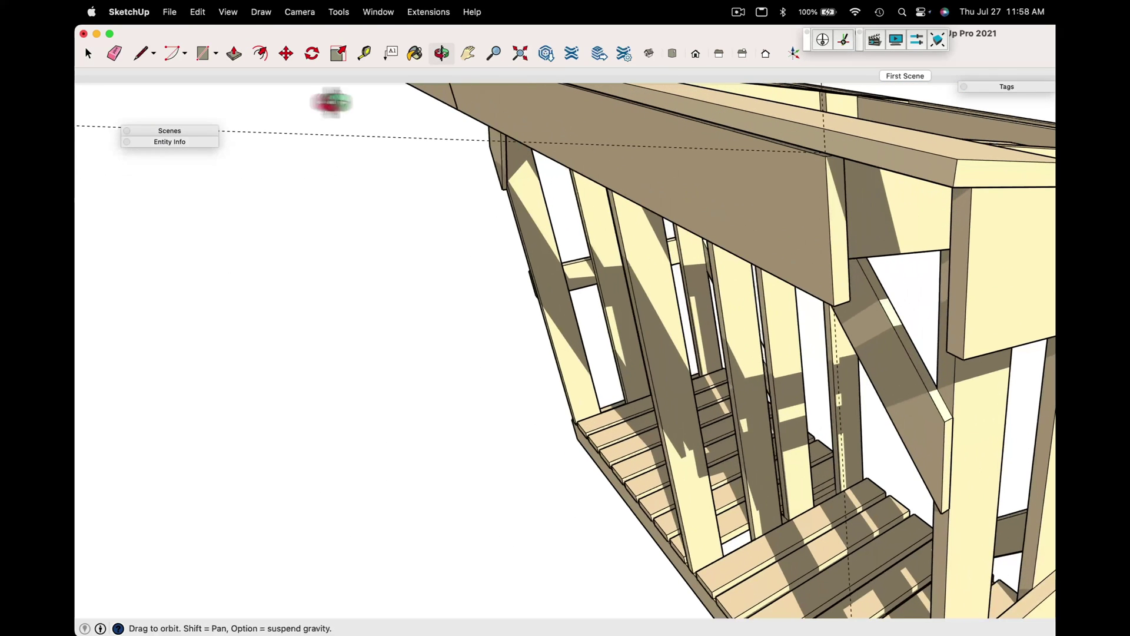
{"action": "left_click", "coordinate": [88, 54]}
{"action": "double_click", "coordinate": [793, 236]}
{"action": "left_click", "coordinate": [844, 221]}
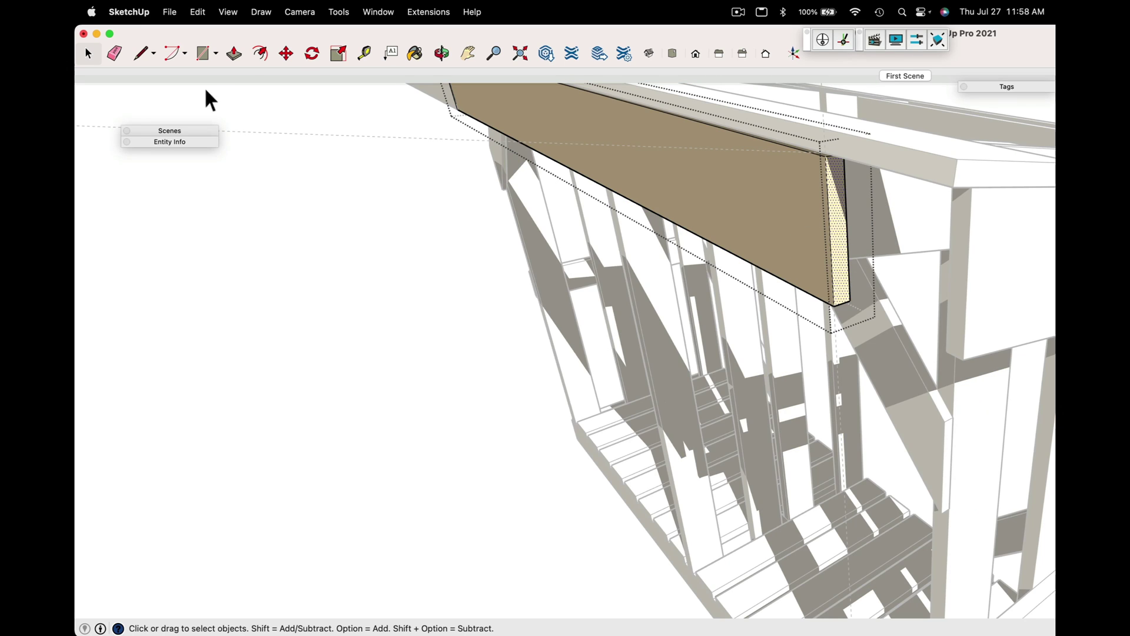
{"action": "left_click", "coordinate": [234, 54]}
{"action": "left_click", "coordinate": [837, 315]}
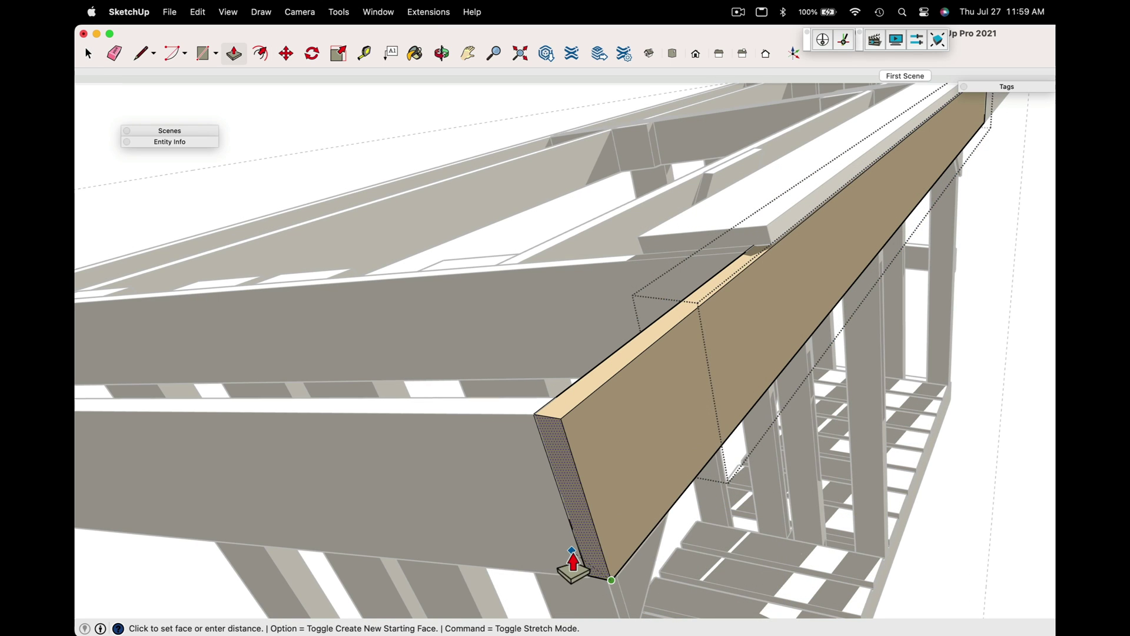
{"action": "left_click", "coordinate": [572, 565]}
{"action": "key", "text": "space"}
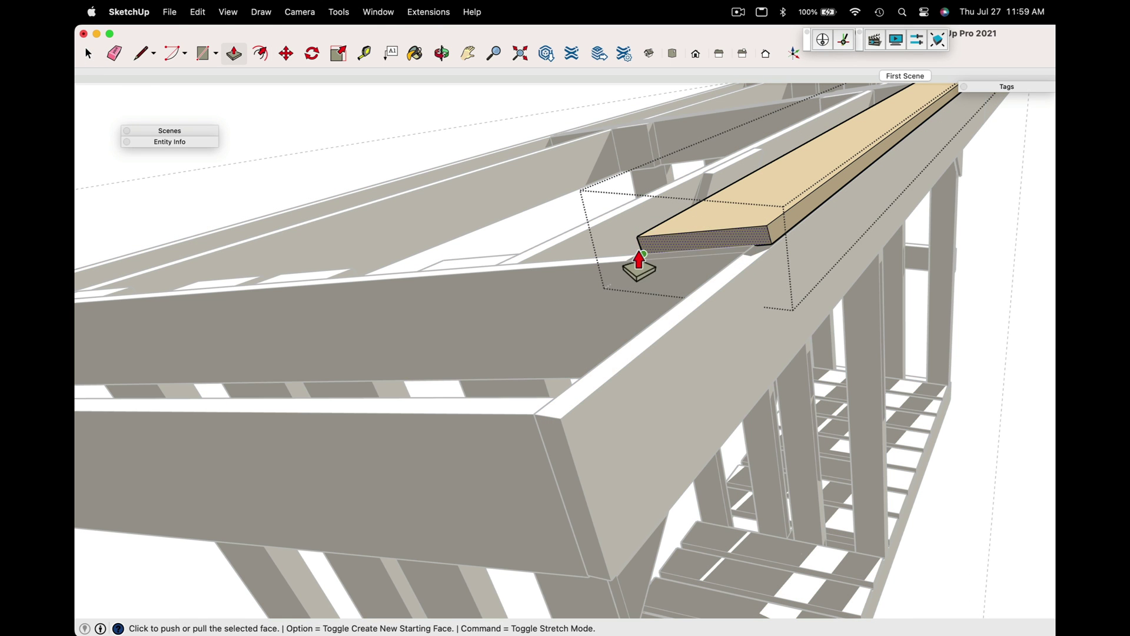
Extend the roof board to the outer face of the end rafter and close the group
{"action": "left_click", "coordinate": [638, 253]}
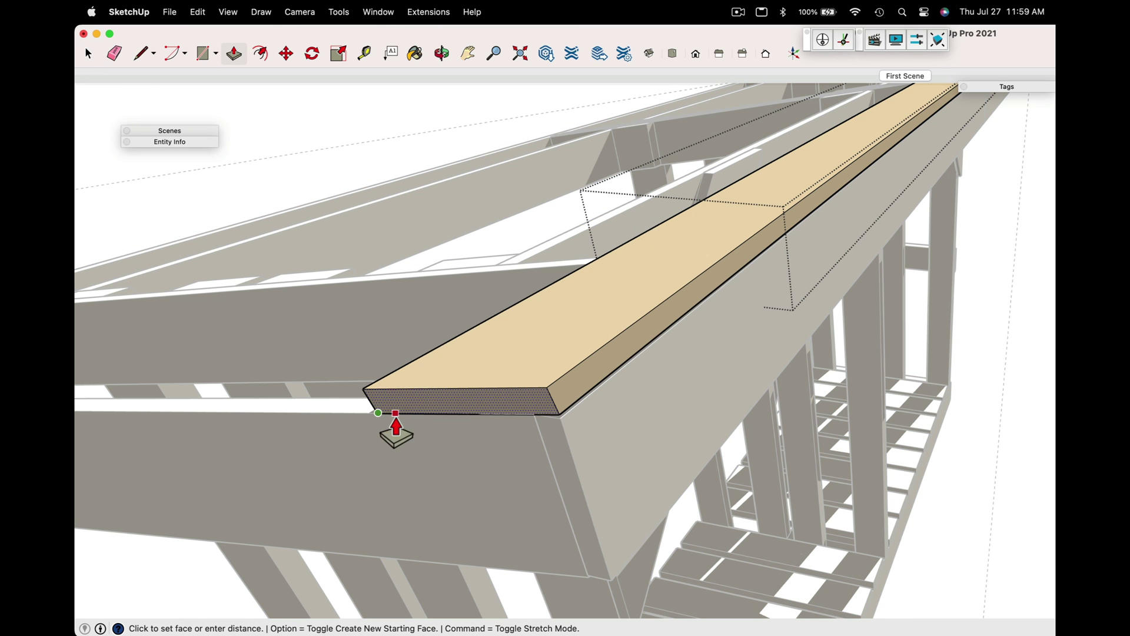
{"action": "left_click", "coordinate": [386, 427]}
{"action": "left_click", "coordinate": [88, 54]}
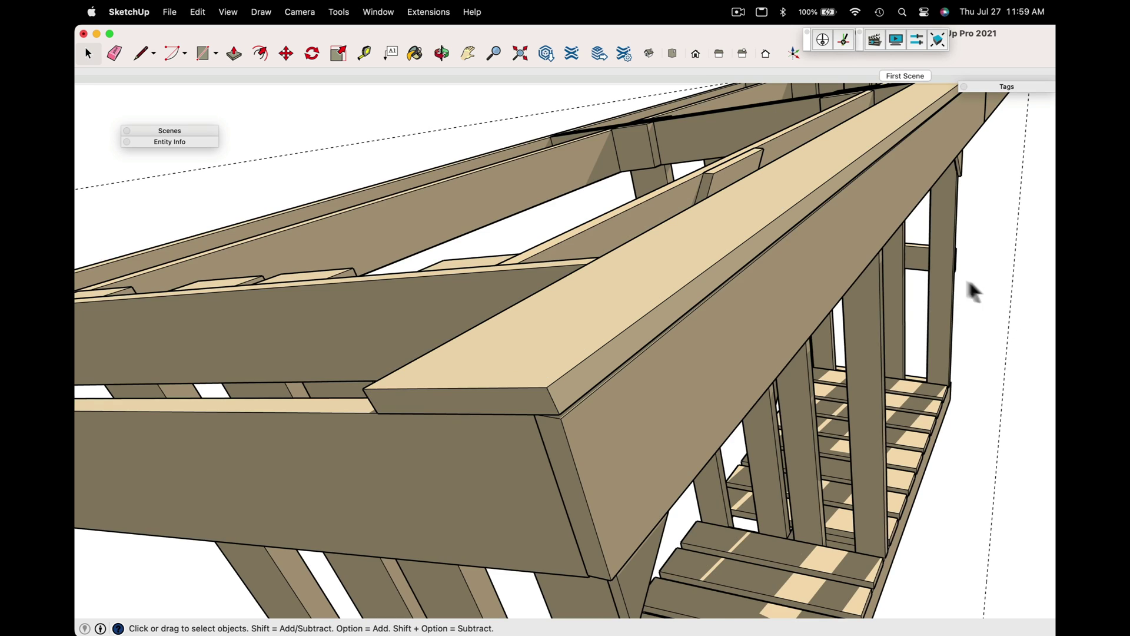
{"action": "scroll", "coordinate": [1012, 298], "scroll_direction": "down", "scroll_amount": 5}
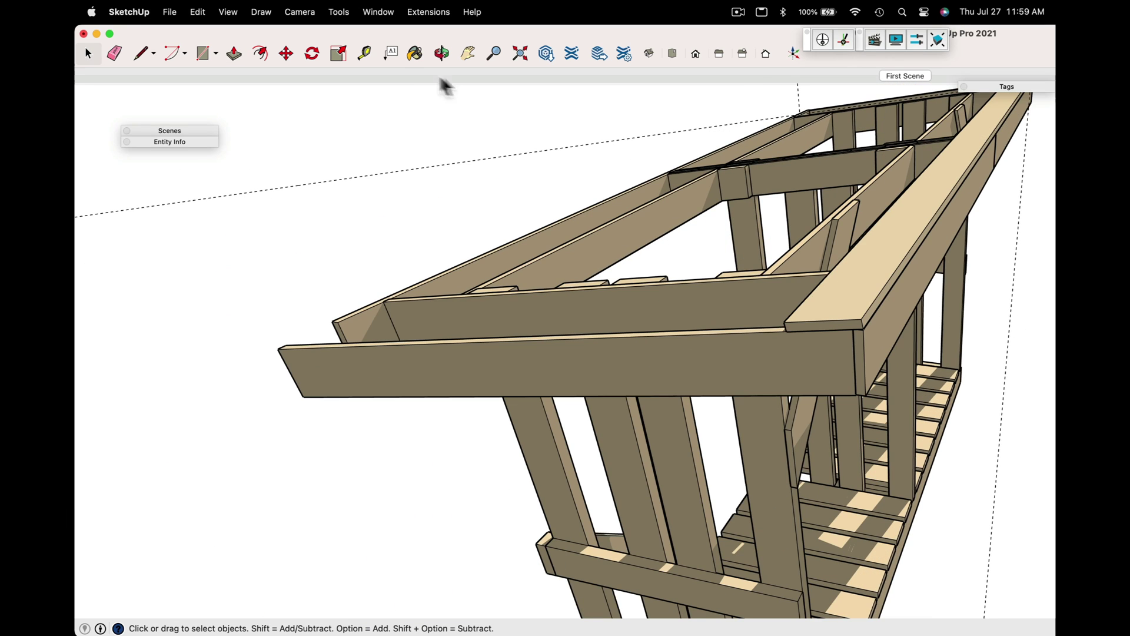
Extend the end rafter's short end until it meets the outer corner of the long roof beam
{"action": "left_click", "coordinate": [441, 54]}
{"action": "left_click_drag", "start_coordinate": [465, 206], "coordinate": [822, 317]}
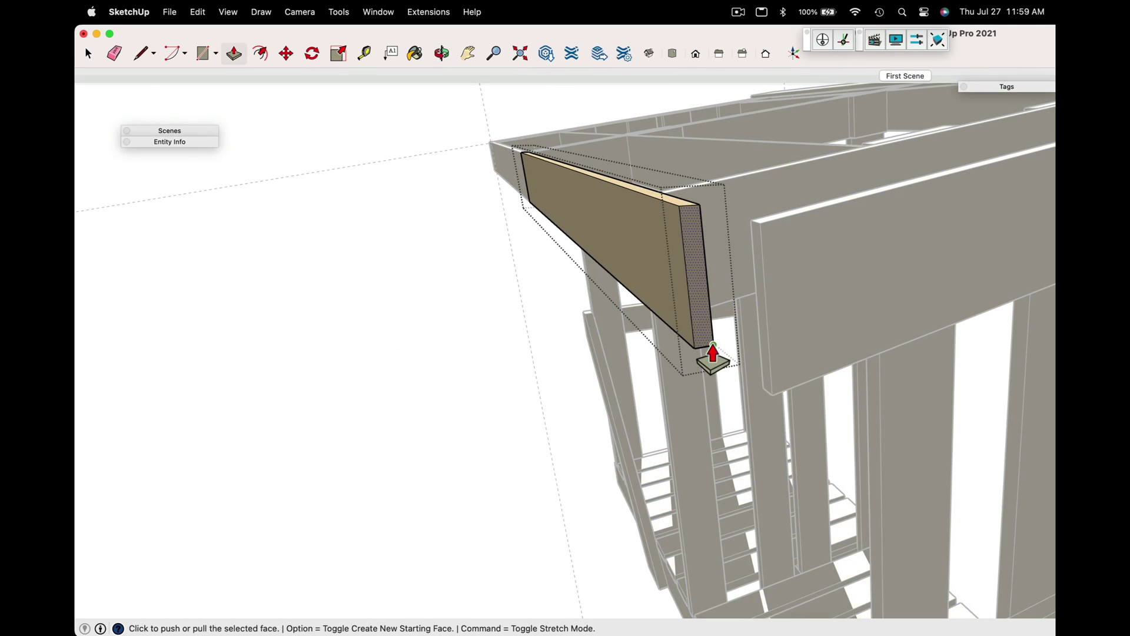
{"action": "left_click", "coordinate": [714, 354]}
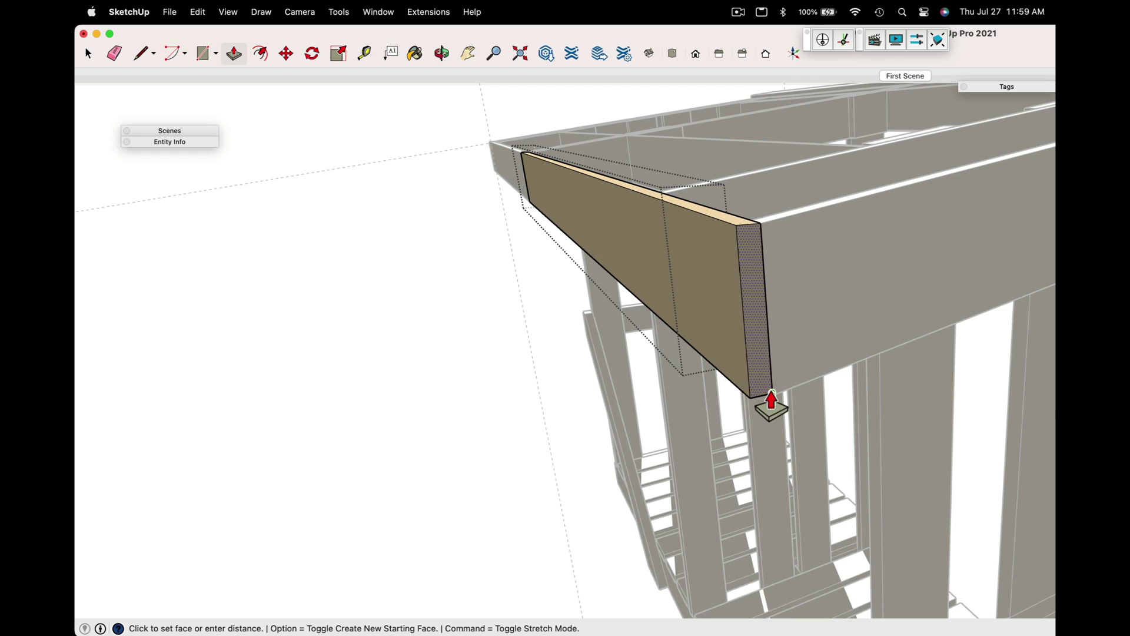
{"action": "left_click", "coordinate": [775, 398]}
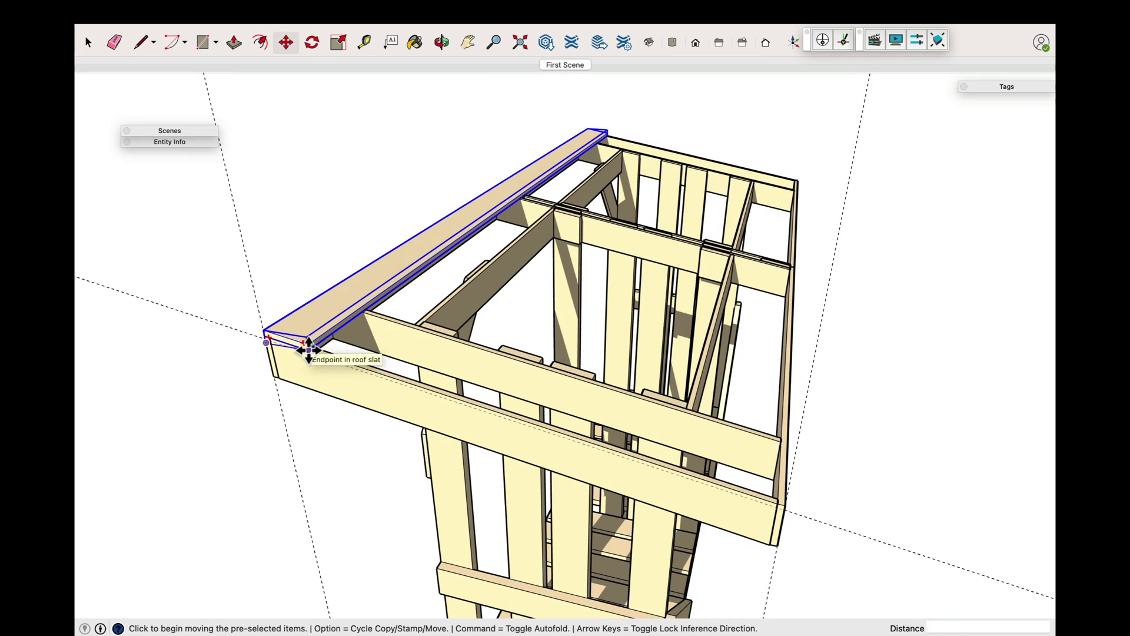
Copy the roof board about 4' 8" across the rafters to the opposite outer corner of the roof frame
{"action": "left_click", "coordinate": [306, 352]}
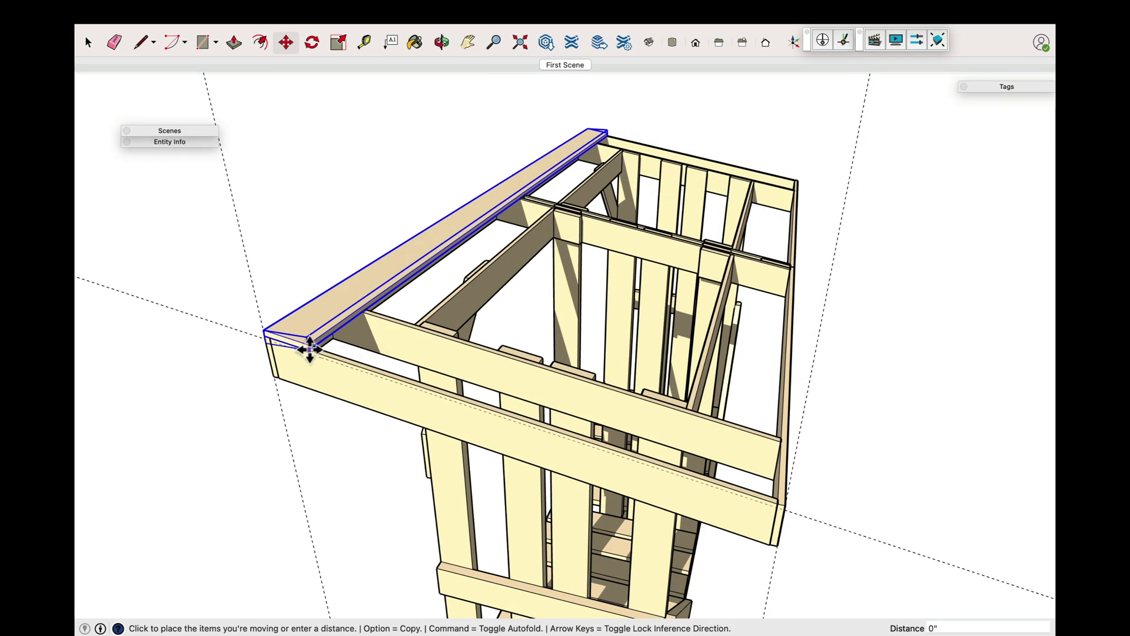
{"action": "key", "text": "alt"}
{"action": "scroll", "coordinate": [786, 509], "scroll_direction": "up", "scroll_amount": 6}
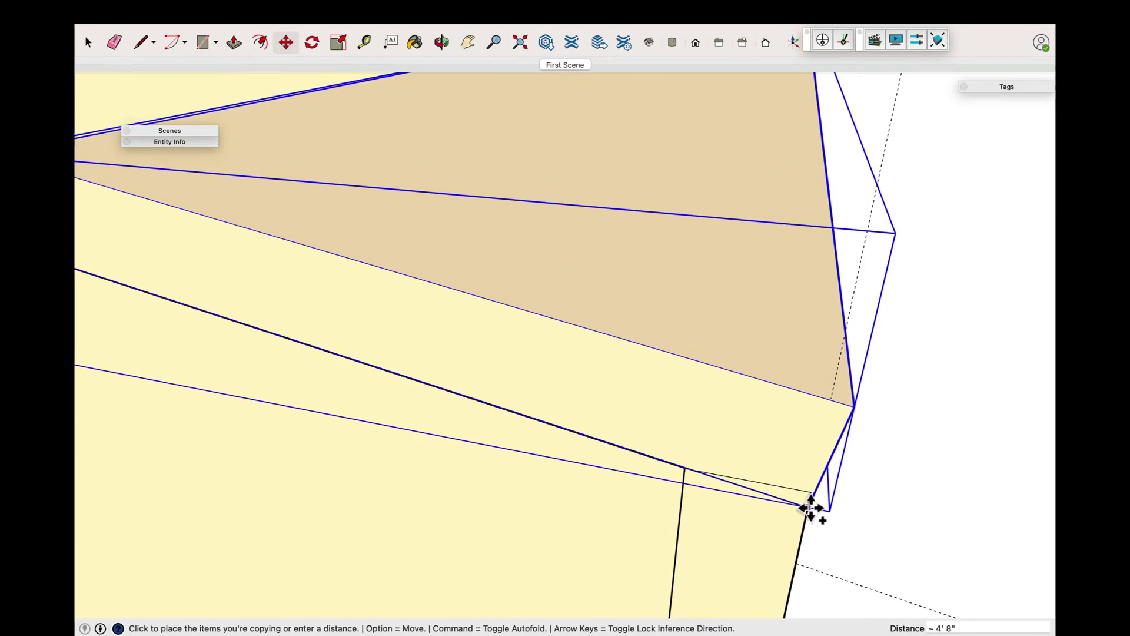
{"action": "left_click", "coordinate": [814, 495]}
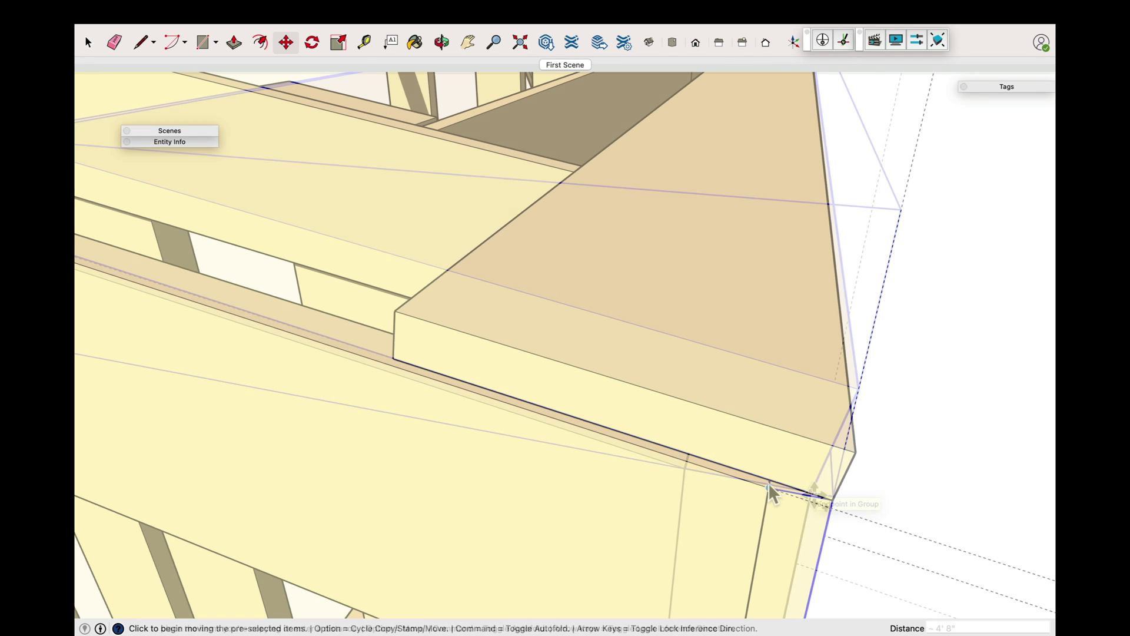
Lower the long roof beam to the end rafter's edge and move the copied roof board down 1/8" onto the frame corner
{"action": "left_click", "coordinate": [768, 485]}
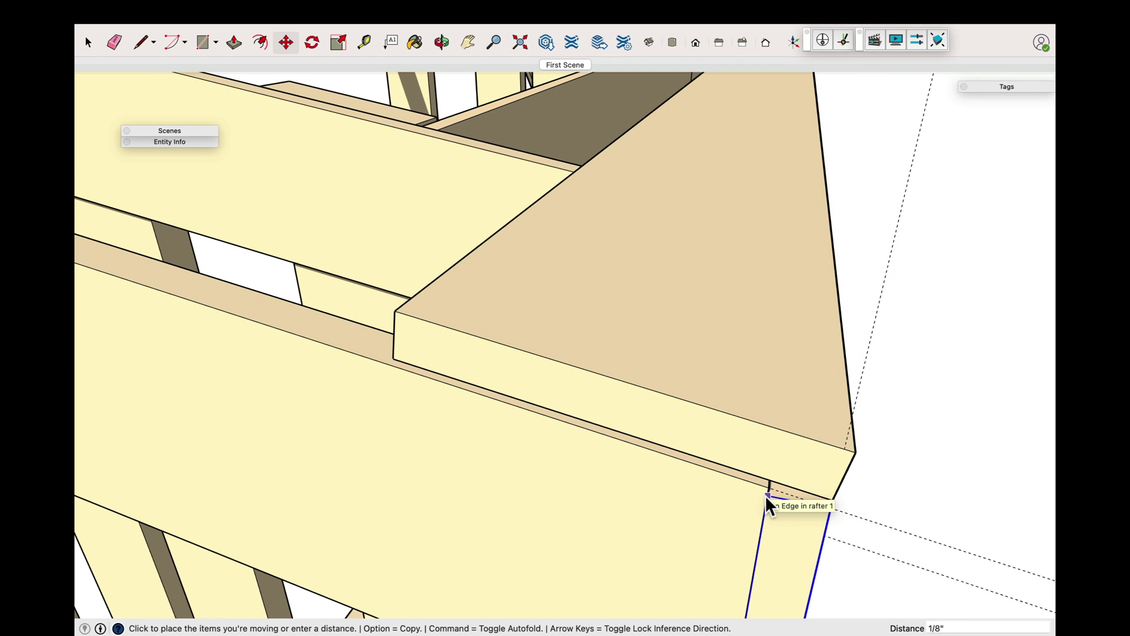
{"action": "left_click", "coordinate": [766, 538]}
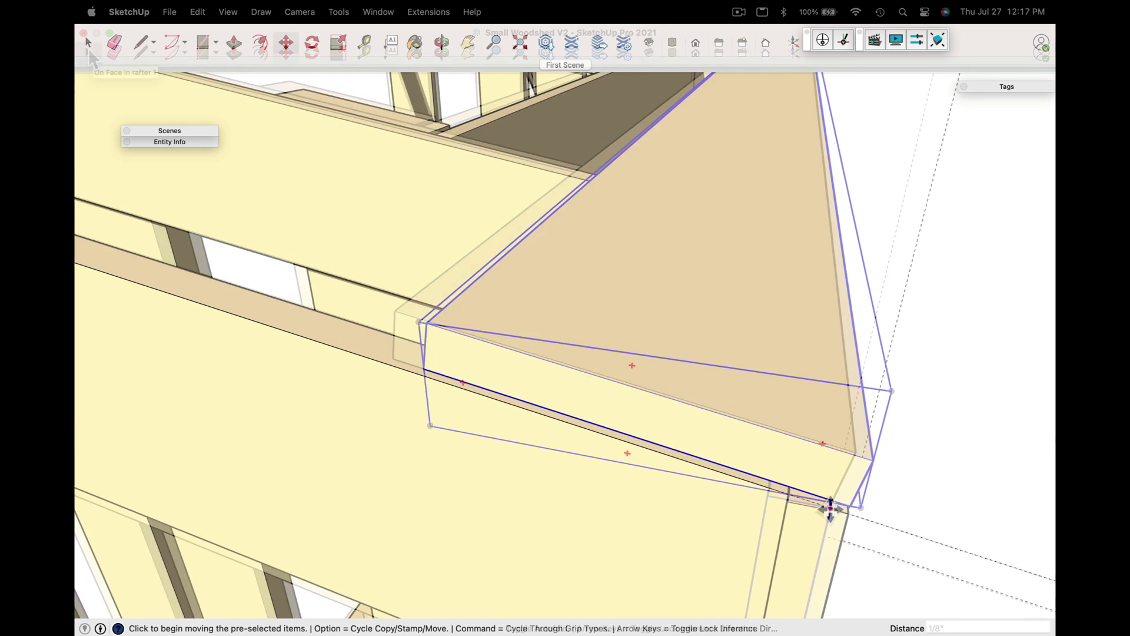
{"action": "scroll", "coordinate": [830, 508], "scroll_direction": "up", "scroll_amount": 5}
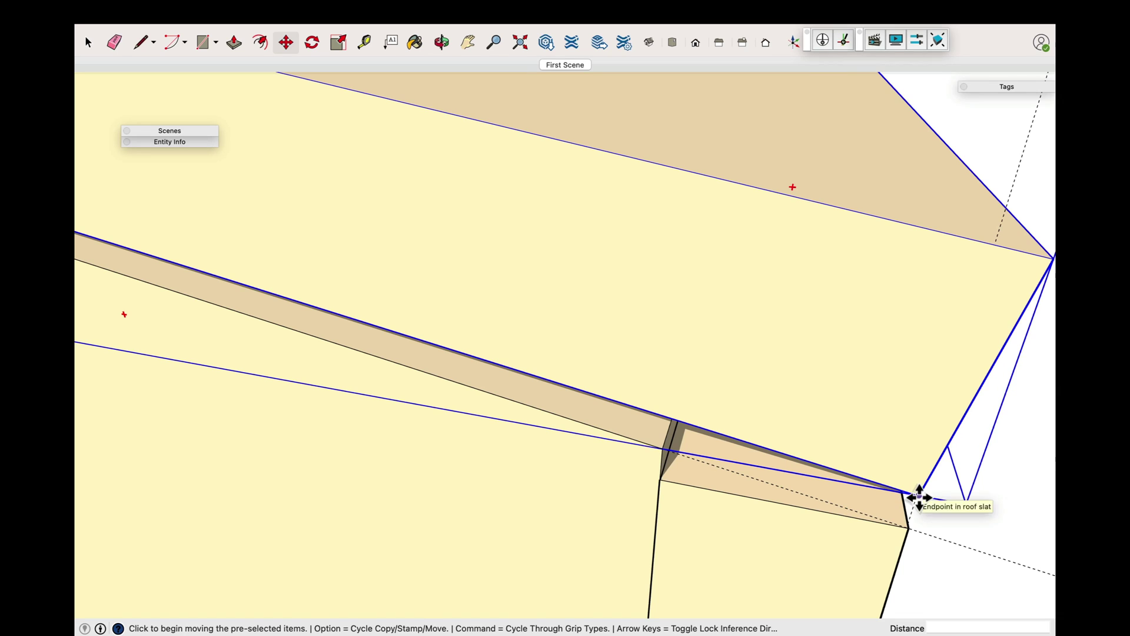
{"action": "left_click", "coordinate": [919, 498]}
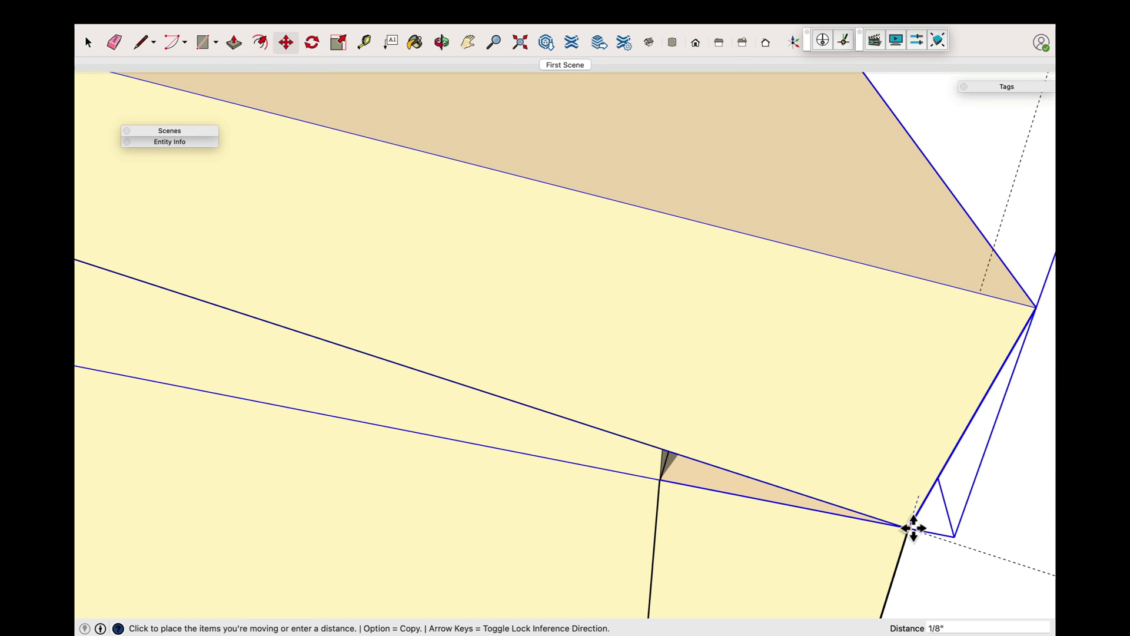
{"action": "left_click", "coordinate": [913, 528]}
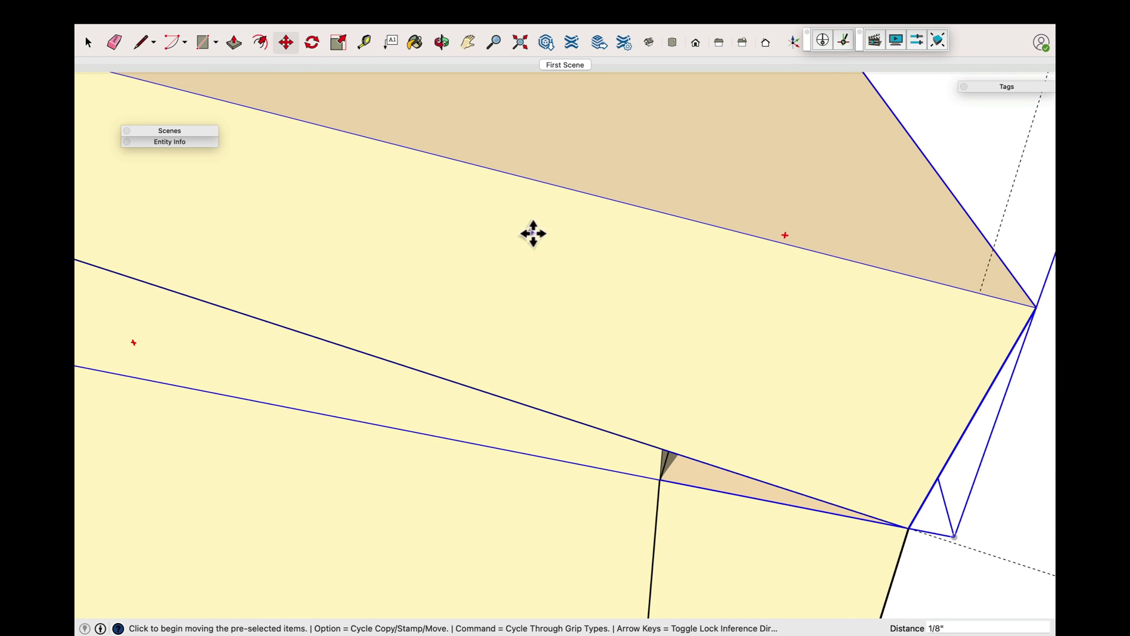
Copy the roof board at the frame's edge 12" inward along the rafters
{"action": "scroll", "coordinate": [934, 310], "scroll_direction": "down", "scroll_amount": 3}
{"action": "left_click", "coordinate": [442, 43]}
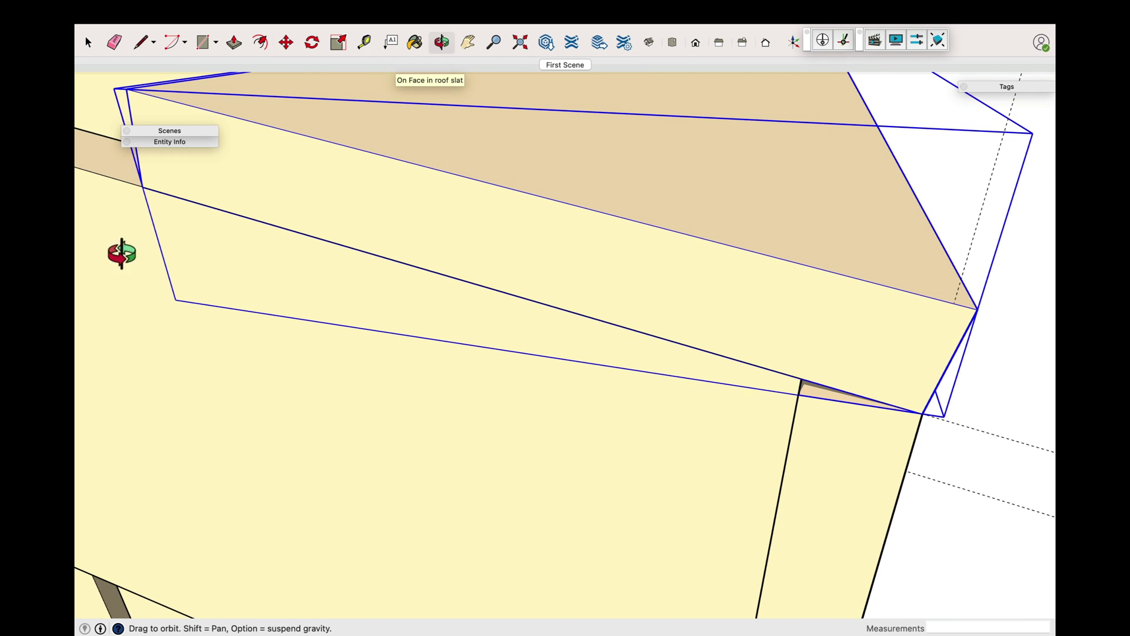
{"action": "left_click_drag", "start_coordinate": [118, 253], "coordinate": [274, 499]}
{"action": "key", "text": "m"}
{"action": "left_click", "coordinate": [277, 500]}
{"action": "key", "text": "alt"}
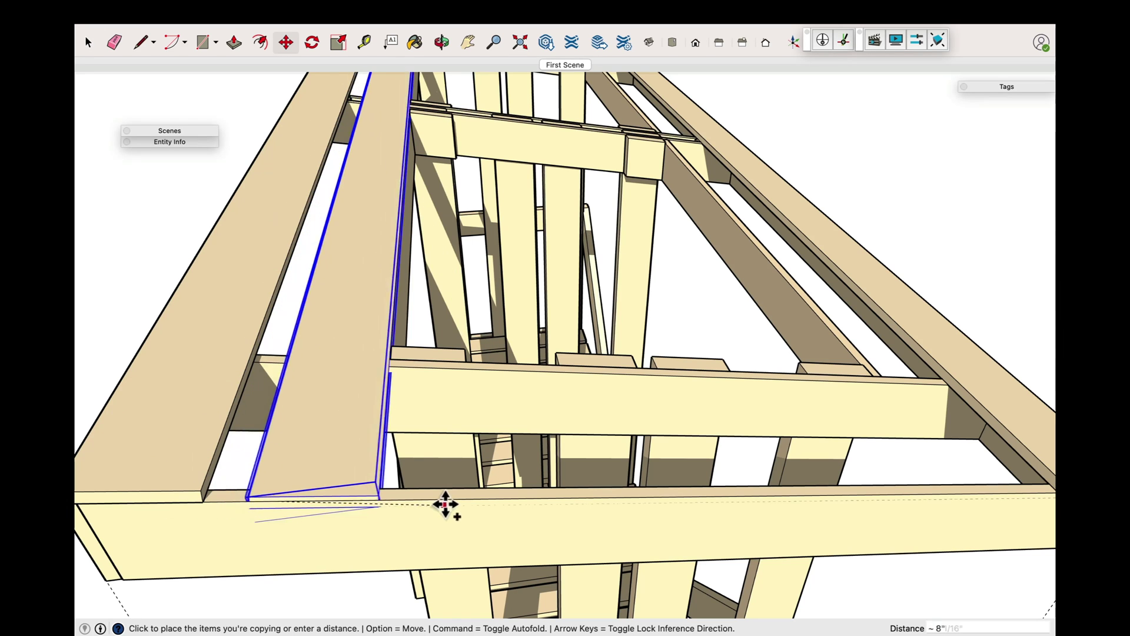
{"action": "left_click", "coordinate": [530, 500]}
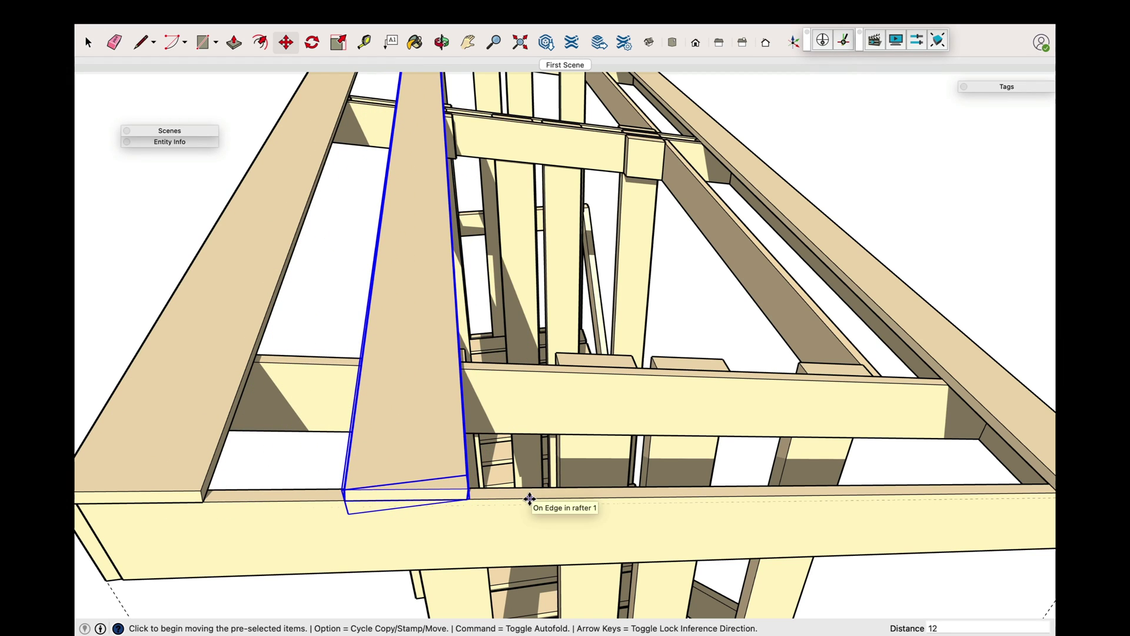
Copy the opposite edge roof board inward along the rafters and place another copy about 1' 4 3/8" away near the roof's middle
{"action": "middle_click_drag", "start_coordinate": [525, 499], "coordinate": [776, 463]}
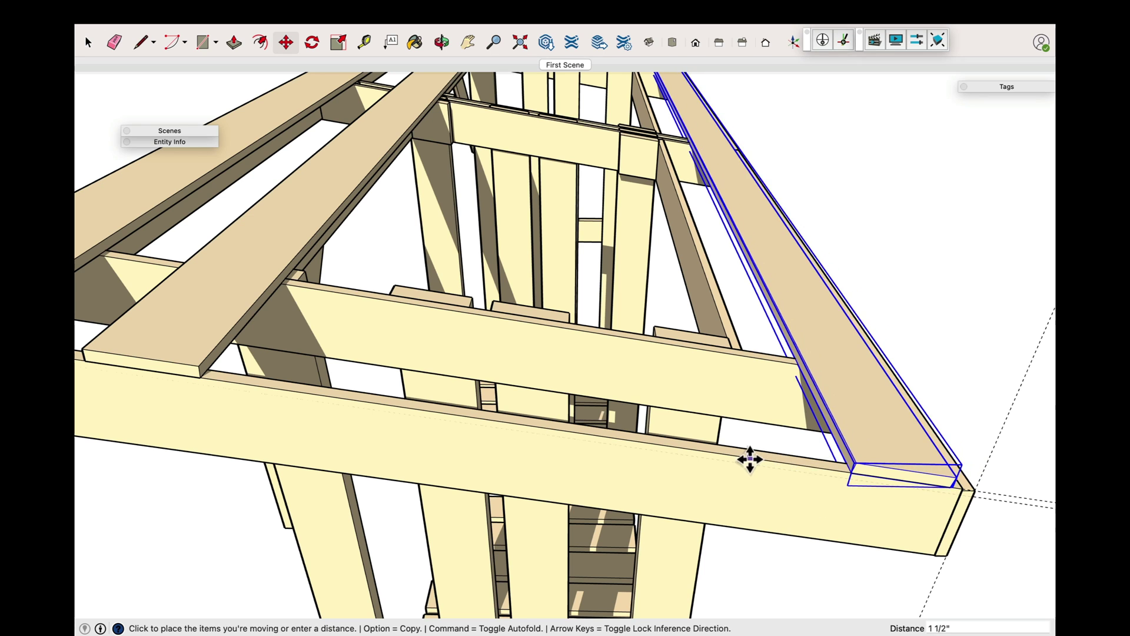
{"action": "key", "text": "alt"}
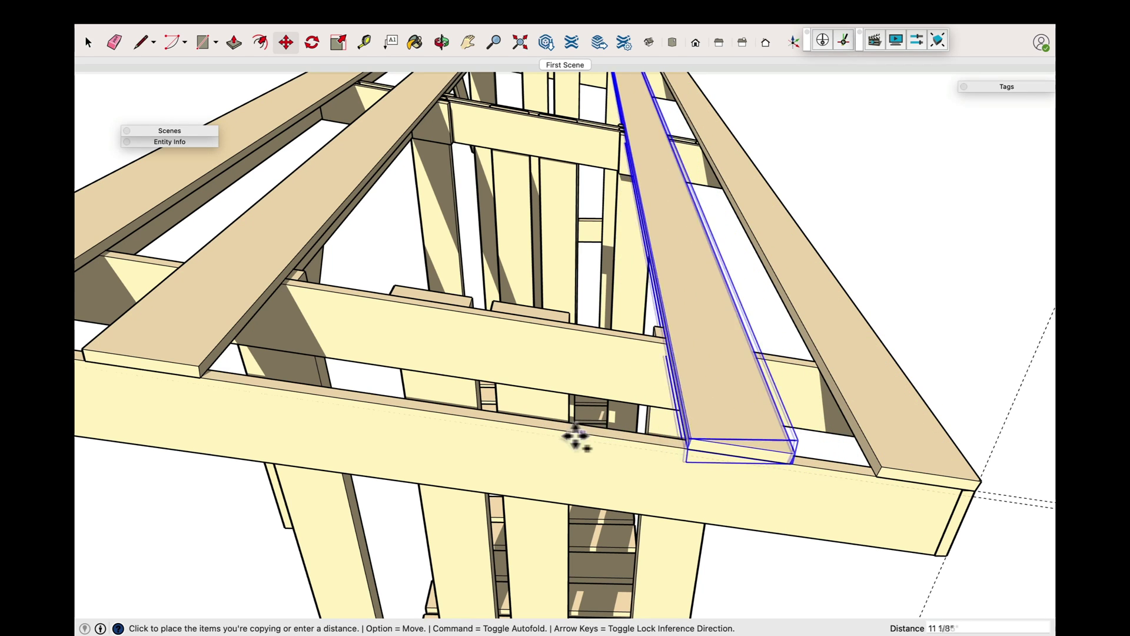
{"action": "middle_click_drag", "start_coordinate": [600, 432], "coordinate": [502, 430]}
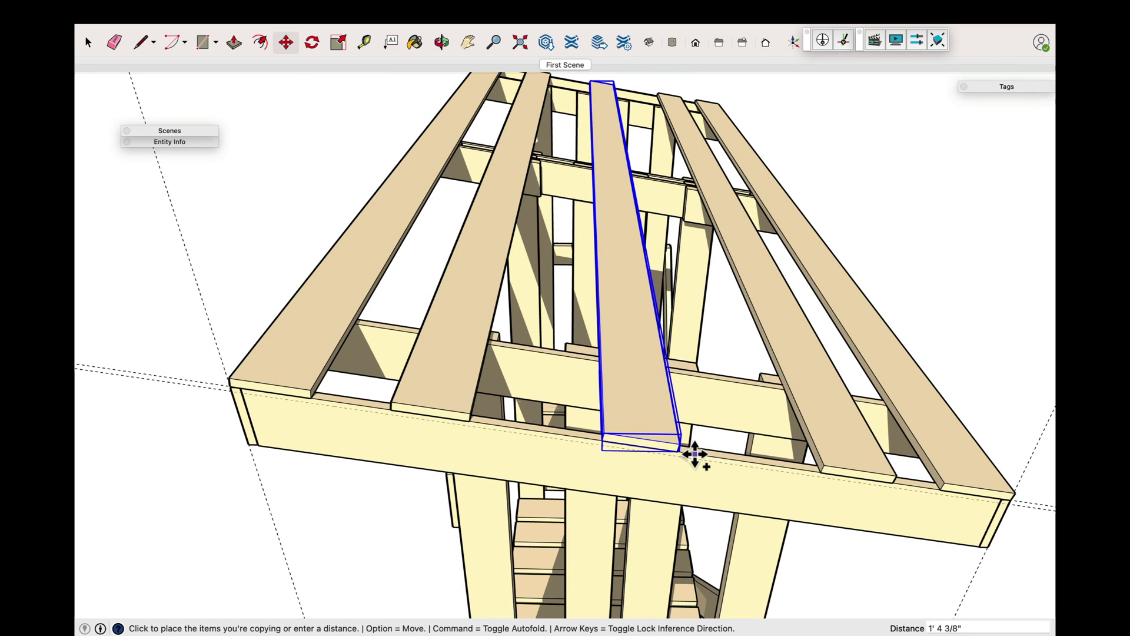
{"action": "left_click", "coordinate": [694, 453]}
Draw a rectangle on the underside of the base frame's front corner and pull it down 6" into a foundation block
{"action": "middle_click_drag", "start_coordinate": [694, 454], "coordinate": [797, 315]}
{"action": "scroll", "coordinate": [800, 315], "scroll_direction": "up", "scroll_amount": 5}
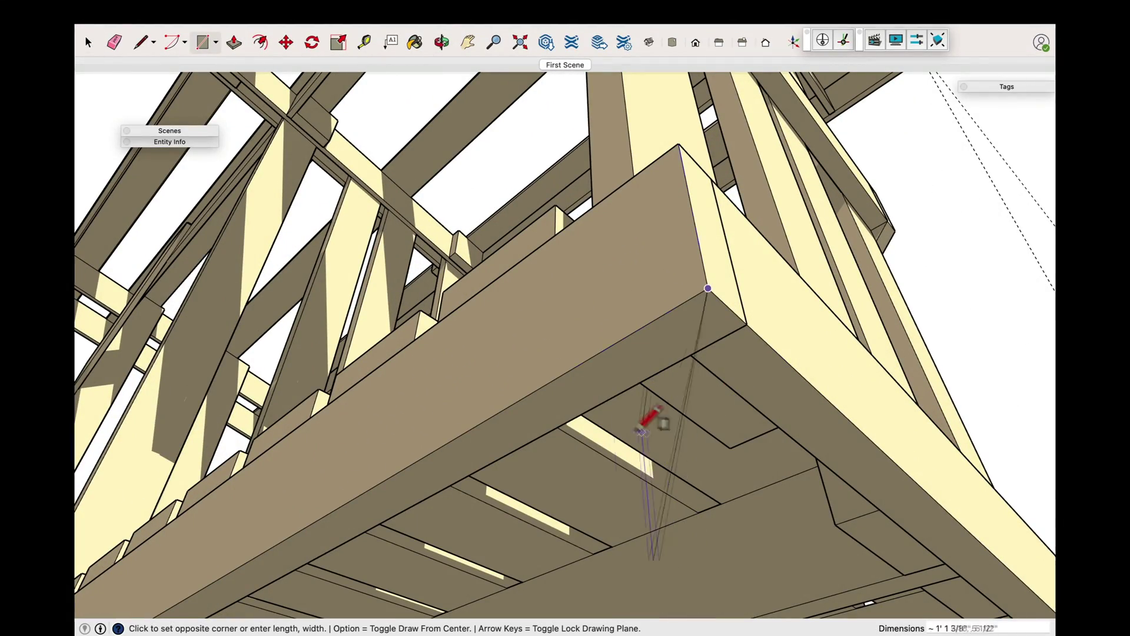
{"action": "left_click", "coordinate": [499, 447]}
{"action": "key", "text": "p"}
{"action": "left_click", "coordinate": [512, 436]}
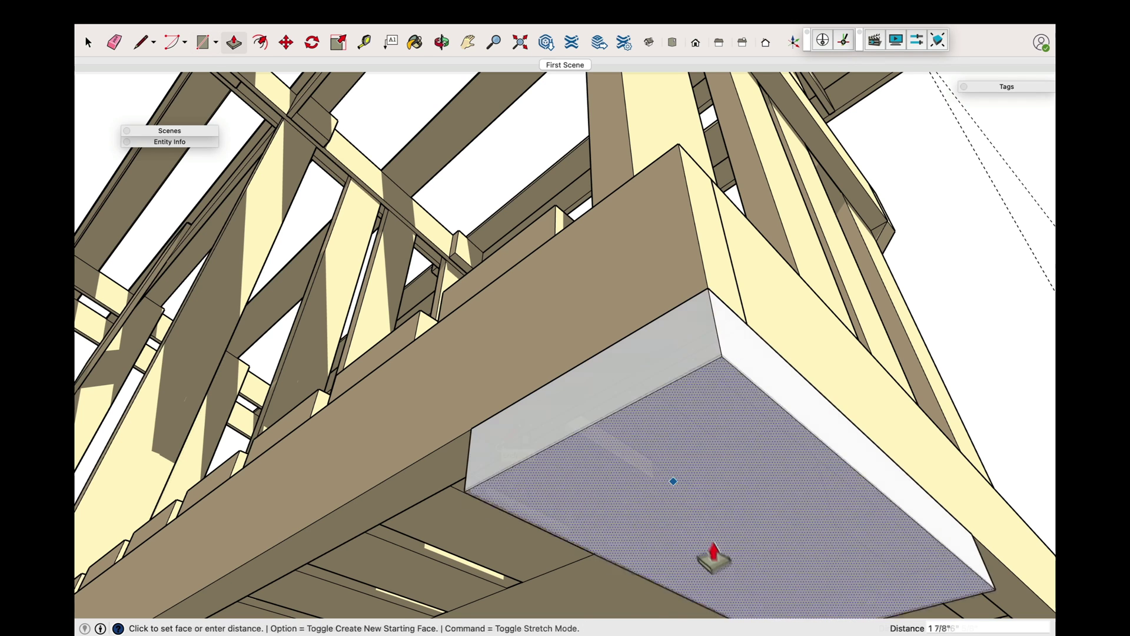
{"action": "type", "text": "6"}
{"action": "key", "text": "Return"}
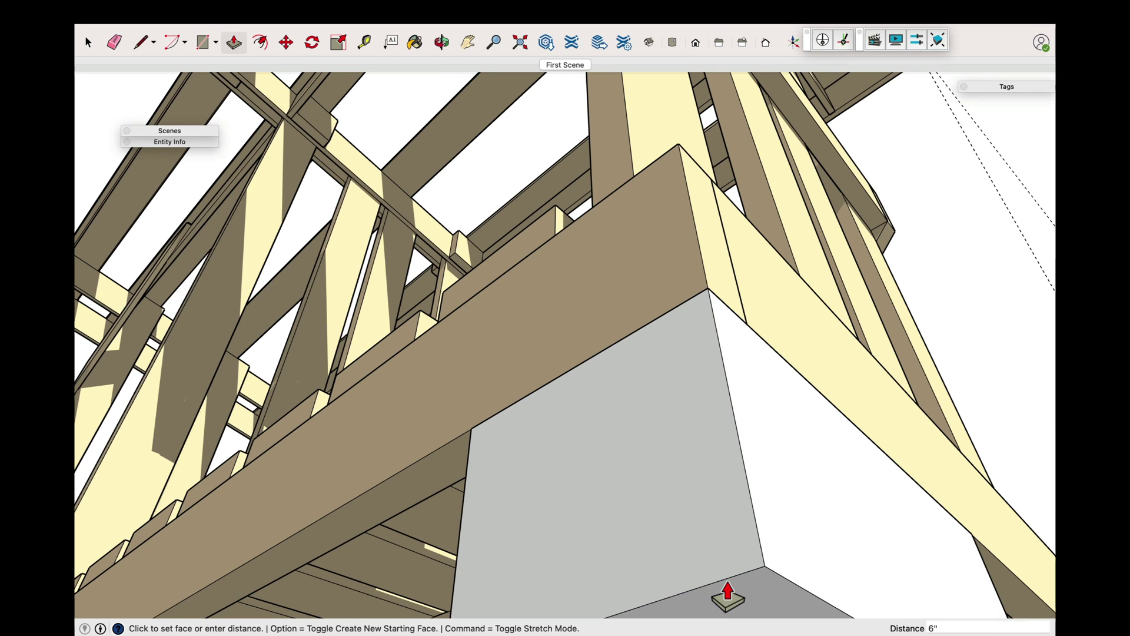
{"action": "key", "text": "space"}
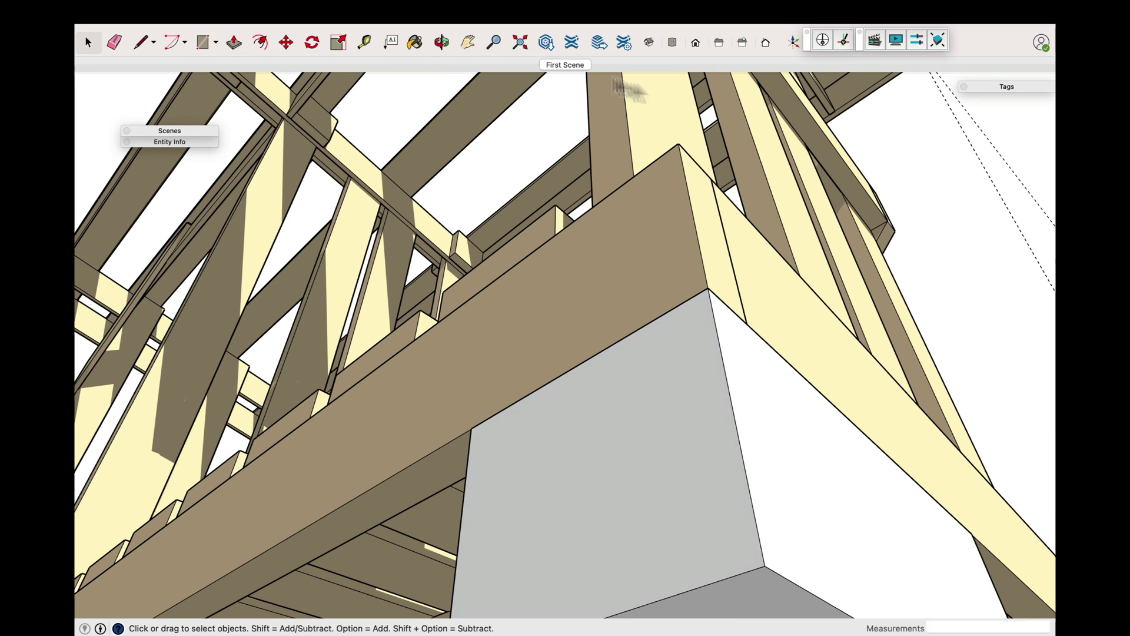
Copy the concrete block 9' 4 1/2" along the base beam to the far corner, dividing the span by 2 for a middle block
{"action": "left_click", "coordinate": [579, 64]}
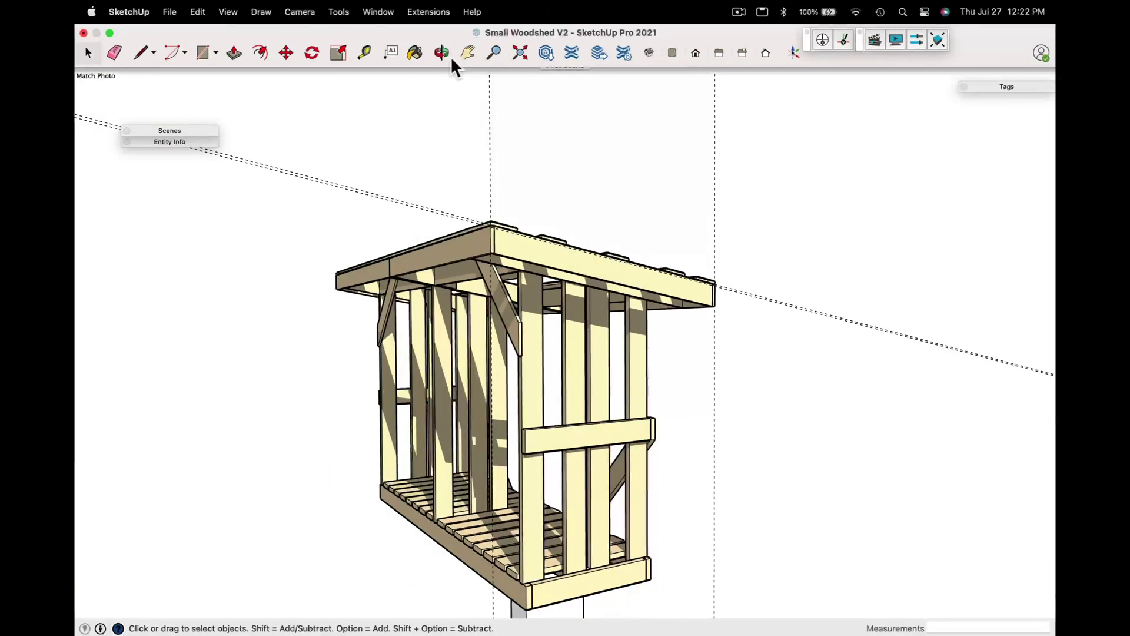
{"action": "left_click", "coordinate": [442, 42]}
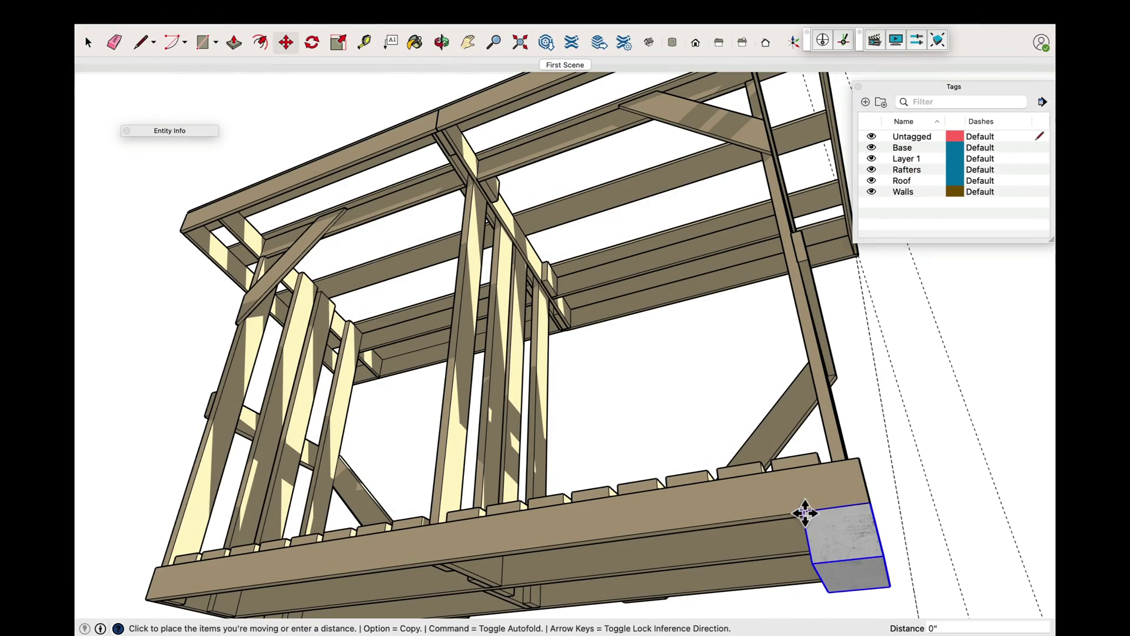
{"action": "key", "text": "alt"}
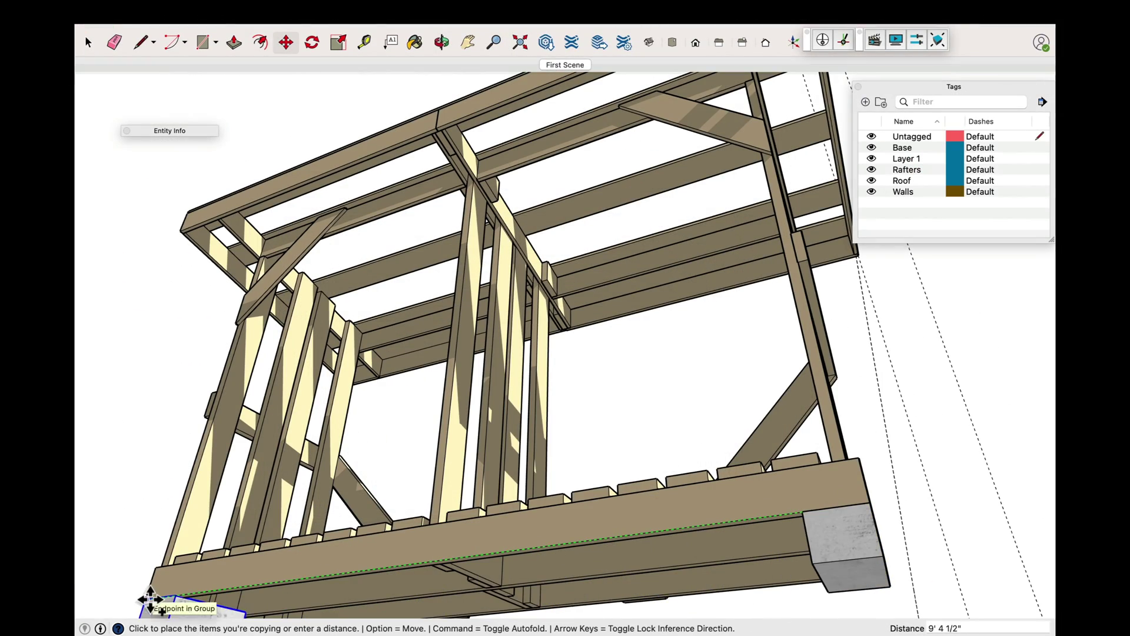
{"action": "left_click", "coordinate": [150, 600]}
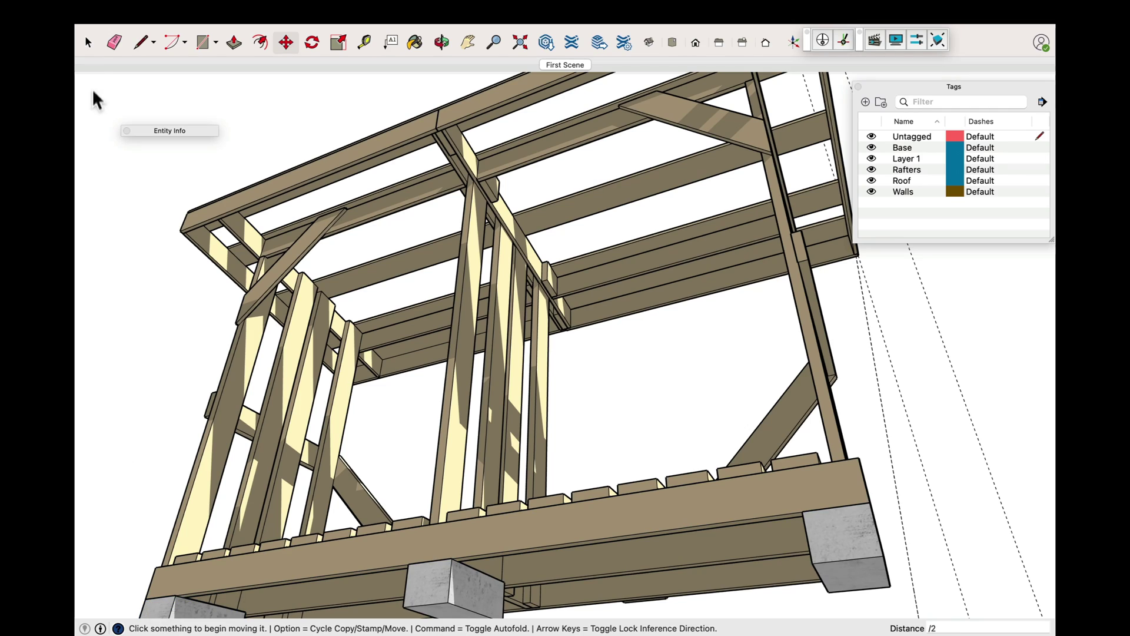
Copy the three concrete blocks about 1' 7" across the base to the opposite beam's outer corner
{"action": "left_click", "coordinate": [89, 42]}
{"action": "left_click", "coordinate": [442, 42]}
{"action": "left_click_drag", "start_coordinate": [724, 345], "coordinate": [329, 448]}
{"action": "key", "text": "m"}
{"action": "left_click", "coordinate": [238, 473]}
{"action": "key", "text": "alt"}
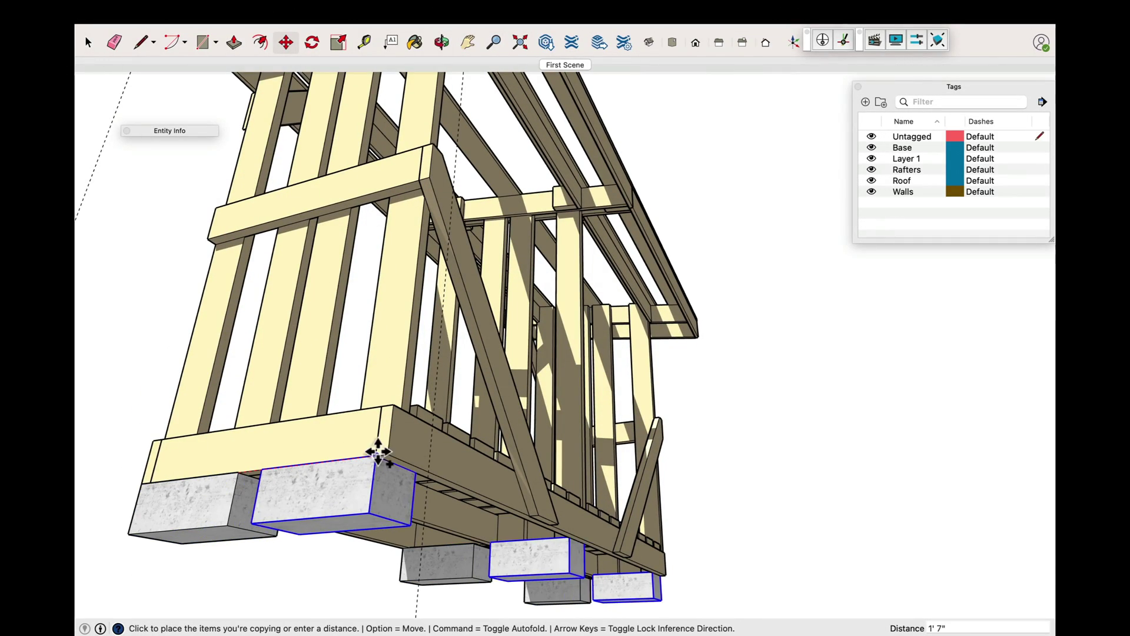
{"action": "left_click", "coordinate": [386, 455]}
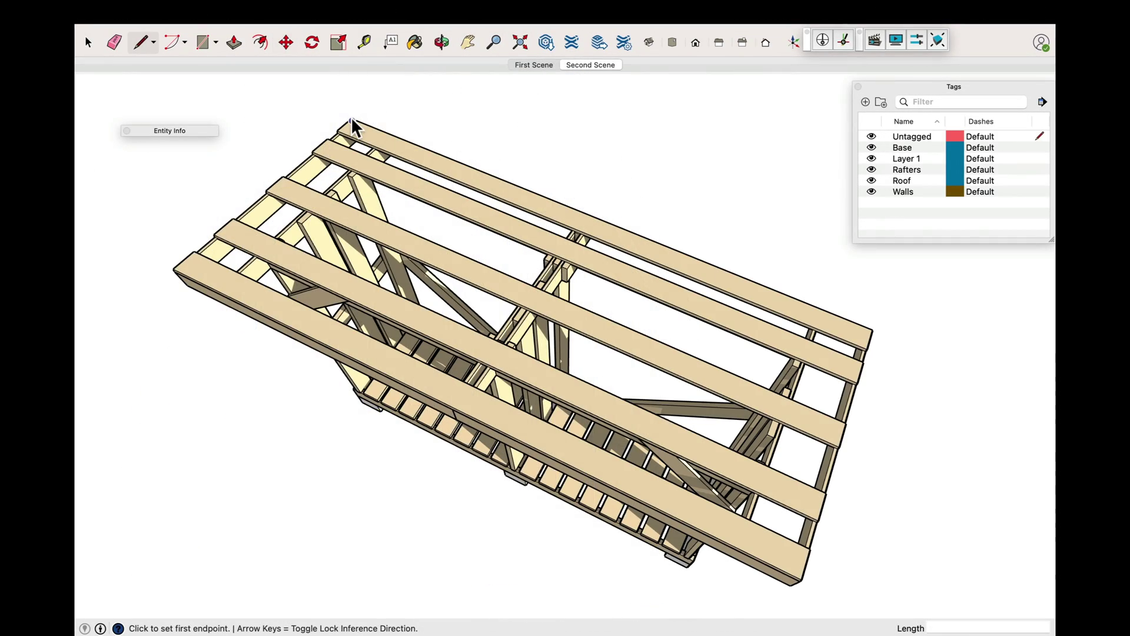
Outline a roof face over the outer corners of the roof boards and pull it up into a roof sheet
{"action": "left_click", "coordinate": [173, 269]}
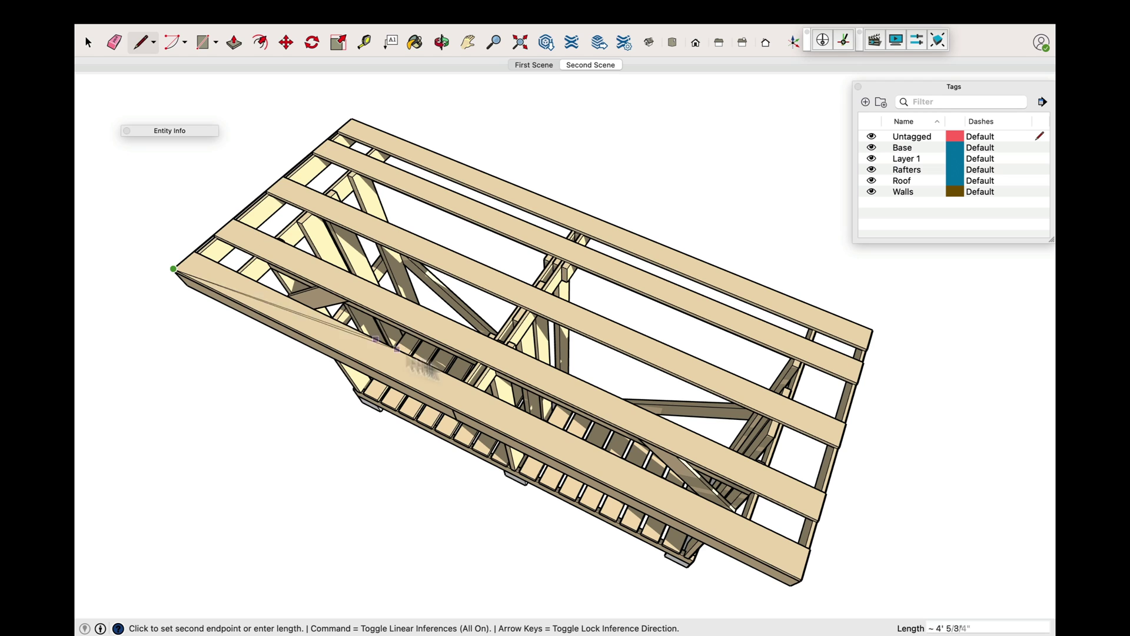
{"action": "left_click", "coordinate": [801, 574]}
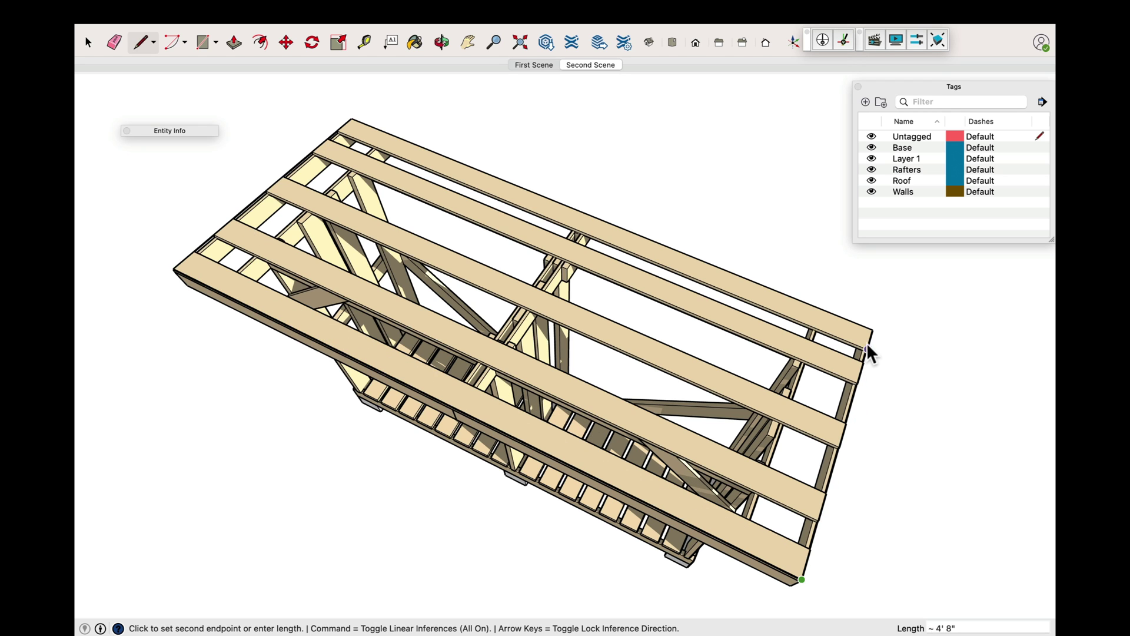
{"action": "left_click", "coordinate": [350, 119]}
{"action": "left_click", "coordinate": [88, 40]}
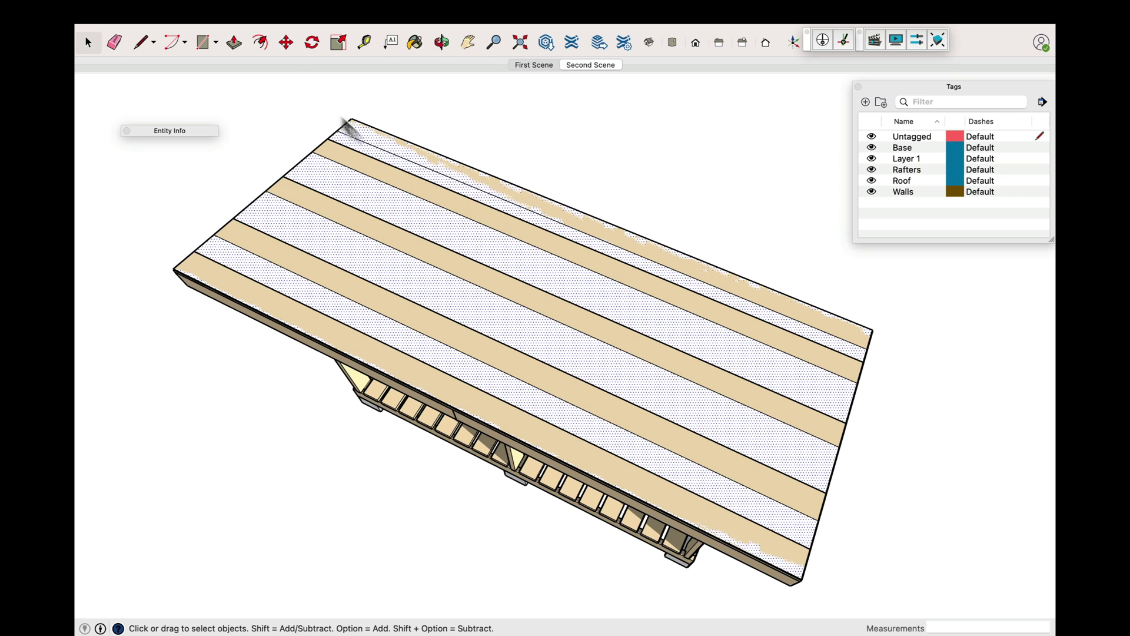
{"action": "left_click", "coordinate": [234, 43]}
{"action": "left_click", "coordinate": [412, 218]}
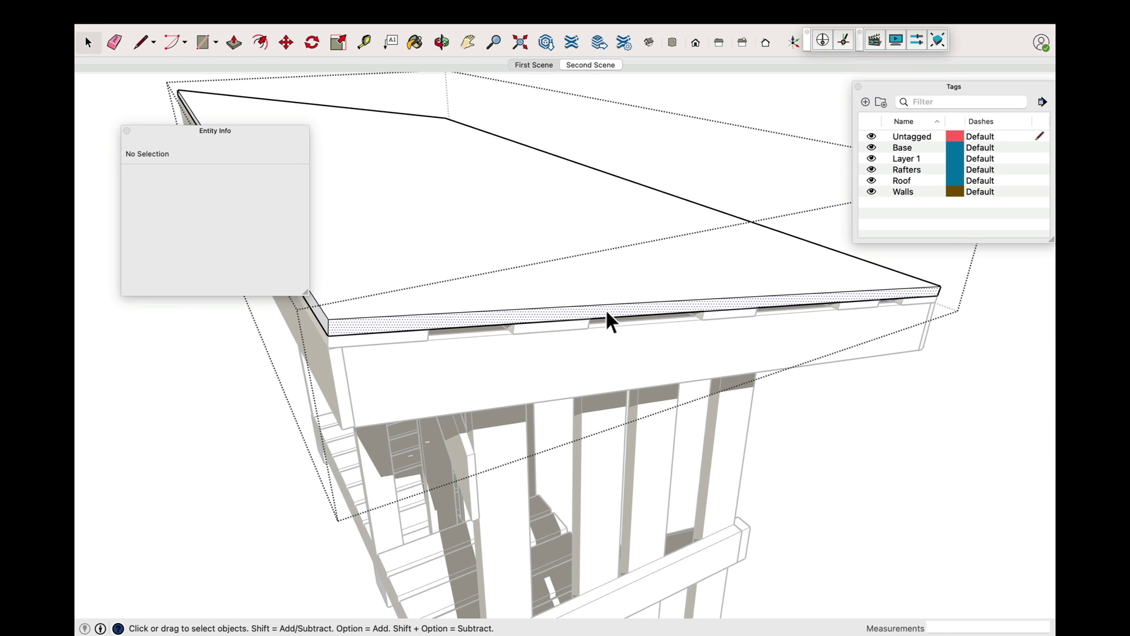
Extend the roof sheet's short end face outward by 1"
{"action": "left_click", "coordinate": [234, 42]}
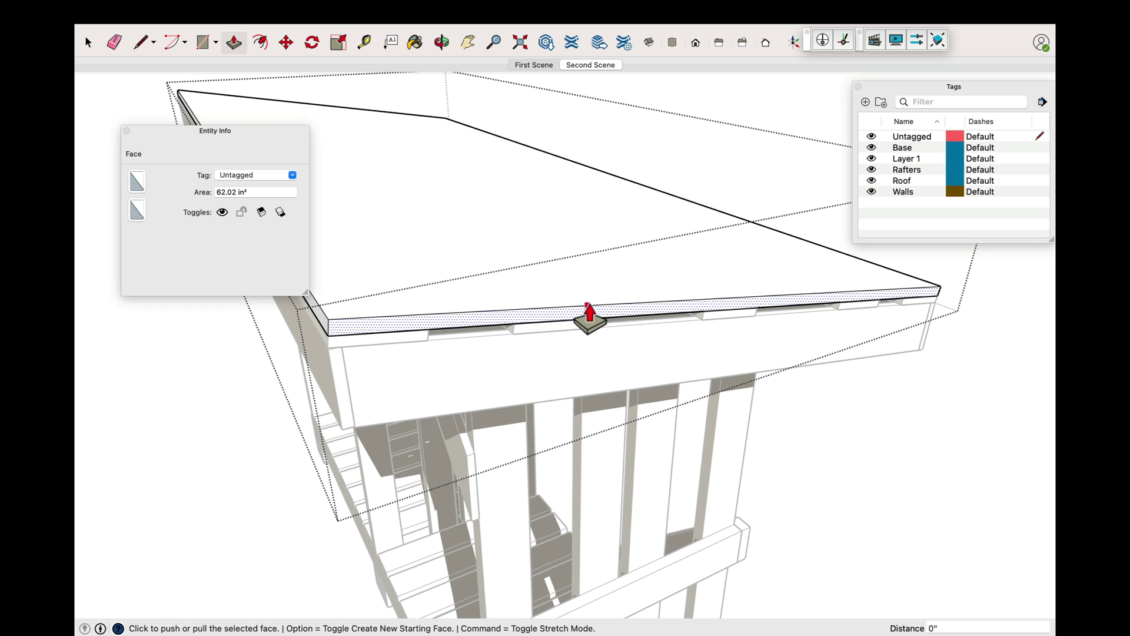
{"action": "left_click", "coordinate": [620, 309]}
{"action": "key", "text": "Return"}
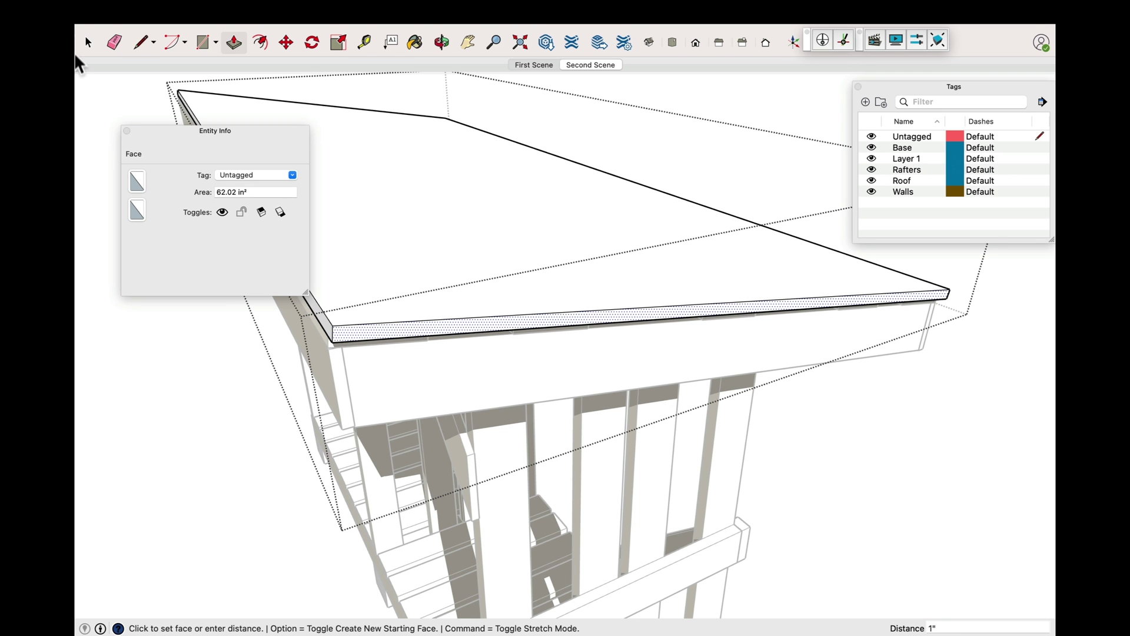
Extend the roof sheet's long front face outward by 2"
{"action": "left_click", "coordinate": [88, 42]}
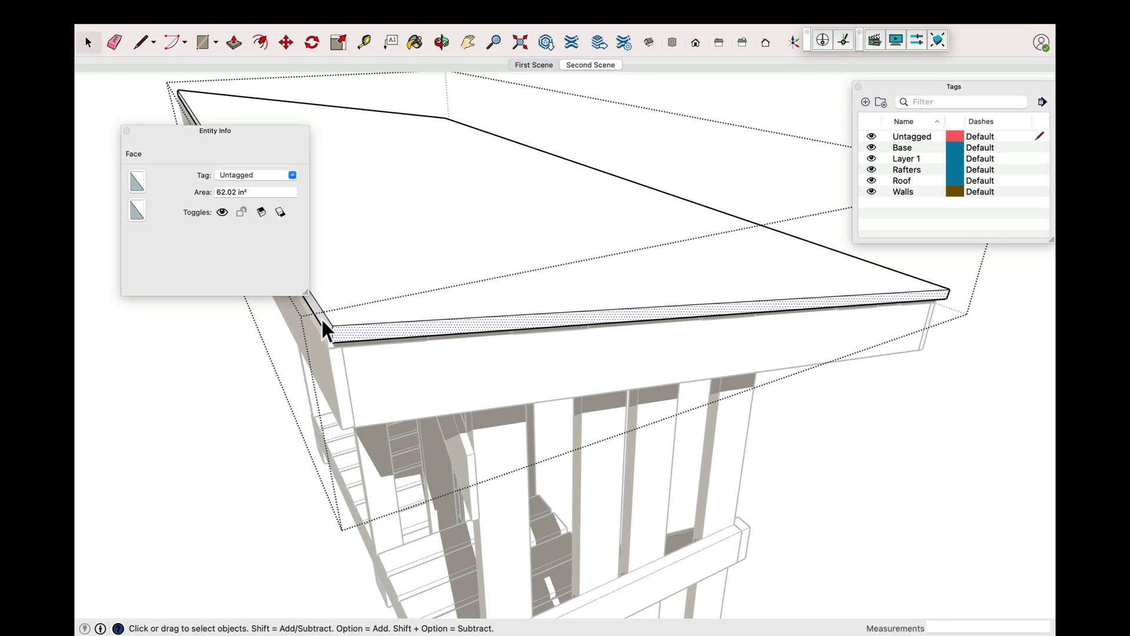
{"action": "left_click", "coordinate": [322, 321]}
{"action": "left_click", "coordinate": [234, 42]}
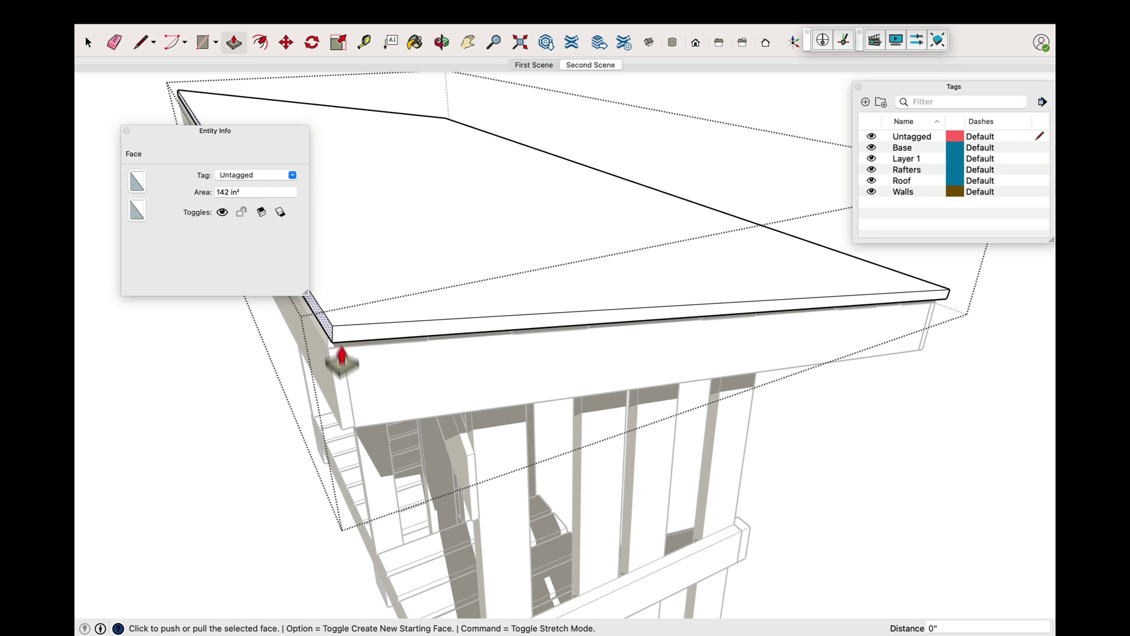
{"action": "left_click_drag", "start_coordinate": [326, 325], "coordinate": [277, 327]}
{"action": "type", "text": "2"}
{"action": "key", "text": "Return"}
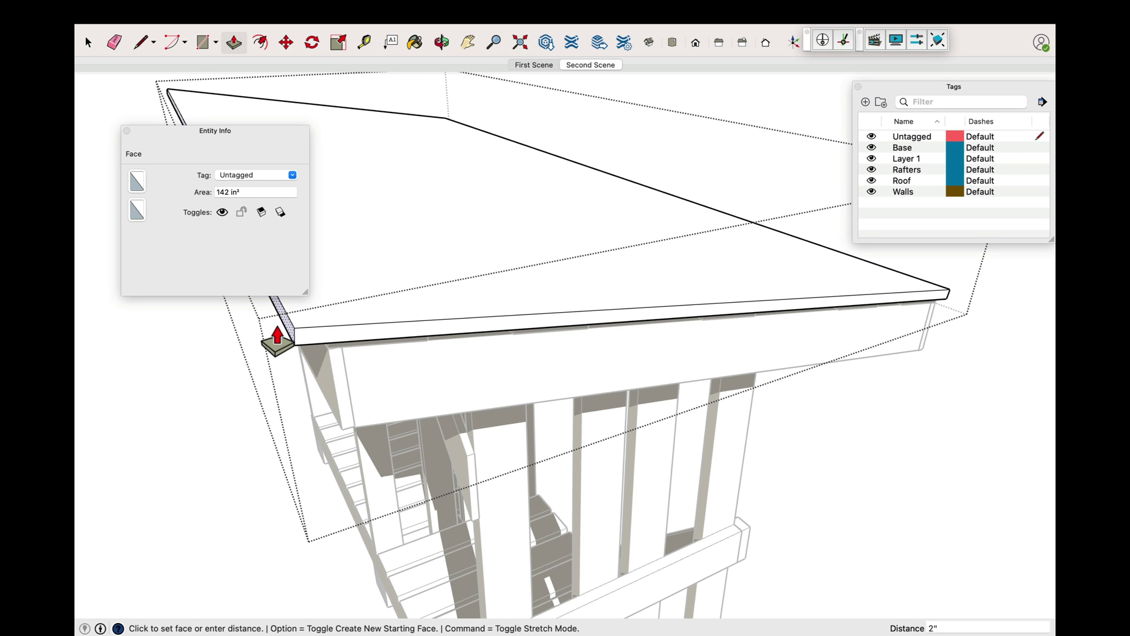
Extend the roof sheet's opposite long face outward by 2"
{"action": "mouse_move", "coordinate": [727, 193]}
{"action": "middle_mouse_down"}
{"action": "mouse_move", "coordinate": [737, 198]}
{"action": "mouse_move", "coordinate": [695, 297]}
{"action": "mouse_move", "coordinate": [547, 265]}
{"action": "mouse_move", "coordinate": [780, 320]}
{"action": "middle_mouse_up"}
{"action": "left_click", "coordinate": [782, 322]}
{"action": "left_click", "coordinate": [782, 324]}
{"action": "left_click", "coordinate": [834, 350]}
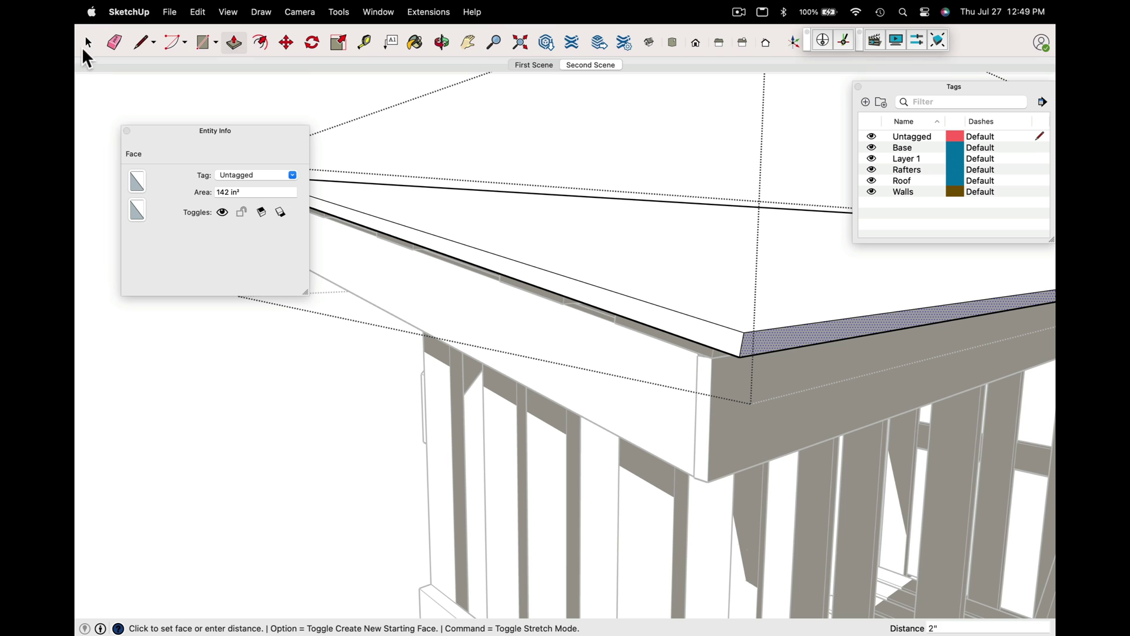
Extend the roof sheet's remaining short end face outward by 1" and close the group
{"action": "left_click", "coordinate": [86, 49]}
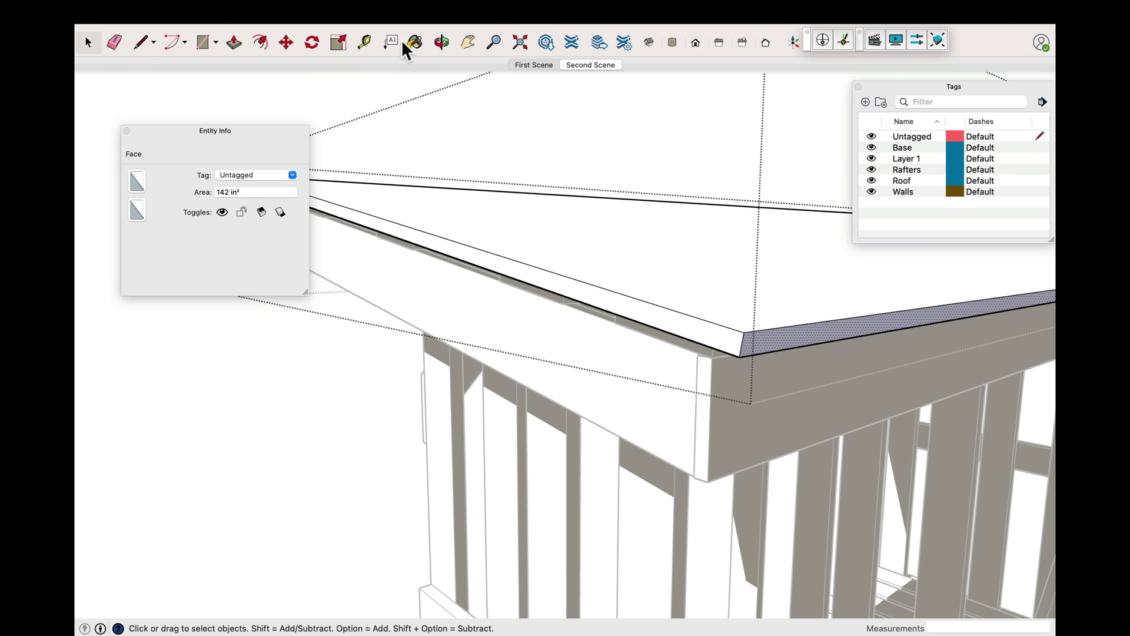
{"action": "middle_click_drag", "start_coordinate": [863, 349], "coordinate": [742, 359]}
{"action": "left_click", "coordinate": [233, 42]}
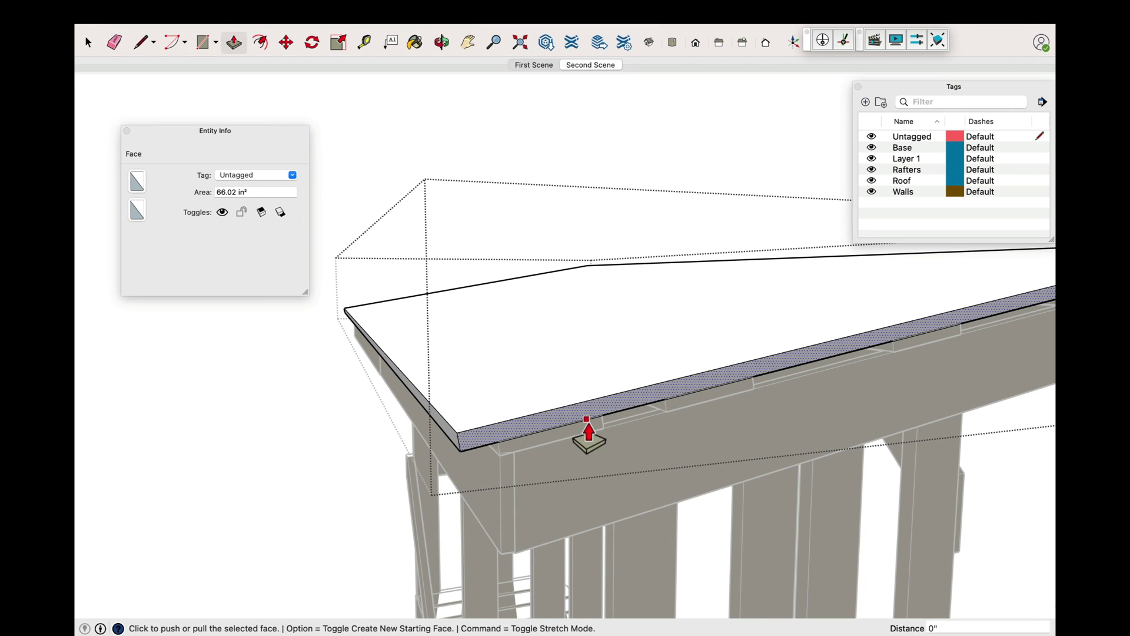
{"action": "left_click", "coordinate": [585, 434]}
{"action": "left_click", "coordinate": [619, 433]}
{"action": "type", "text": "1"}
{"action": "left_click", "coordinate": [87, 43]}
Inspect the woodshed from above and from the open side, and select the long roof beam above the front brace
{"action": "left_click", "coordinate": [576, 63]}
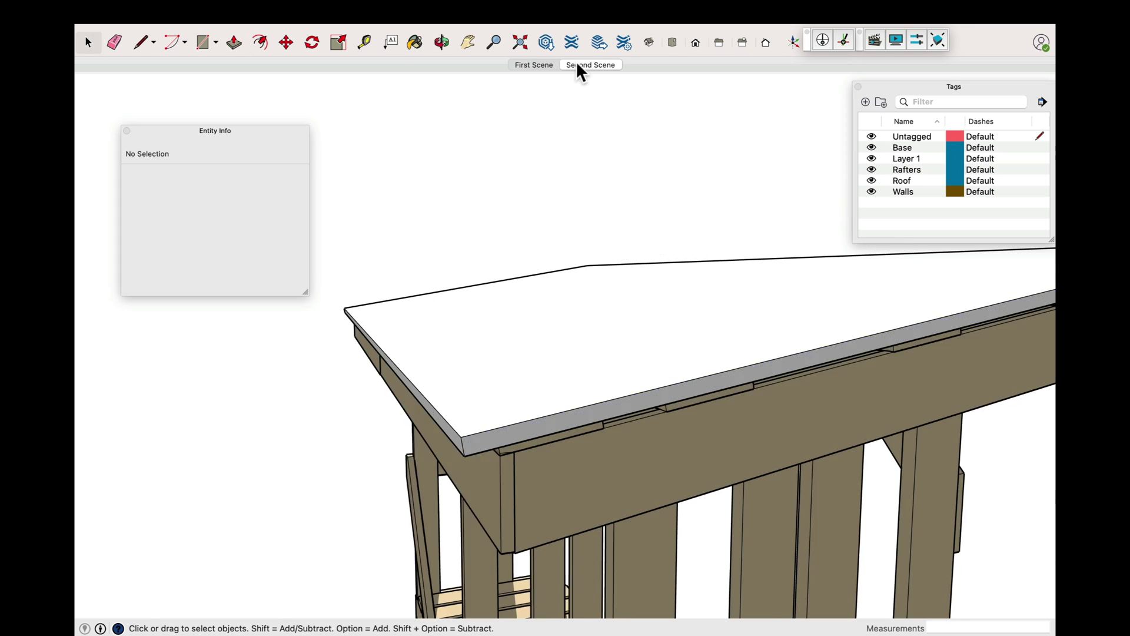
{"action": "left_click", "coordinate": [442, 42]}
{"action": "left_click_drag", "start_coordinate": [589, 353], "coordinate": [644, 404]}
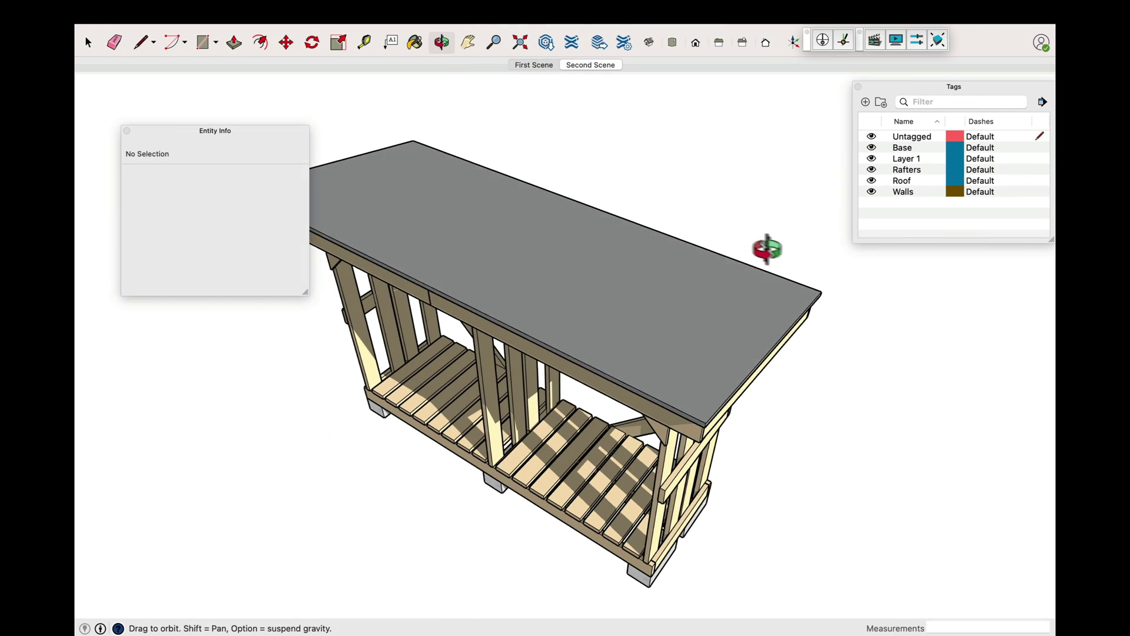
{"action": "left_click_drag", "start_coordinate": [767, 249], "coordinate": [280, 106]}
{"action": "left_click", "coordinate": [540, 167]}
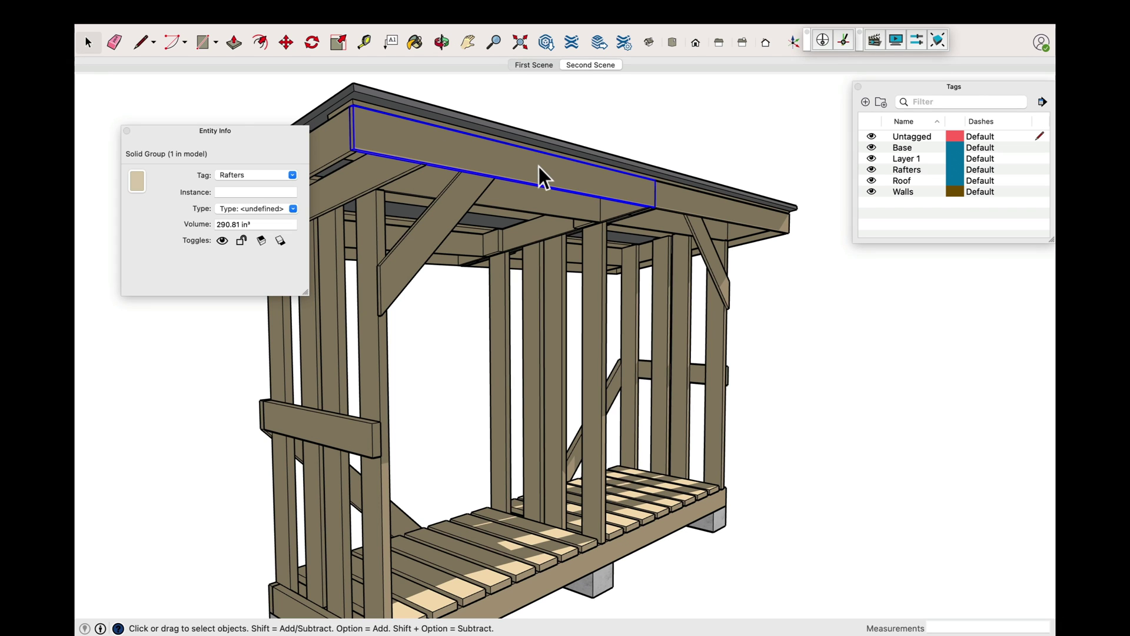
Delete the selected half-length front roof beam and extend the adjoining one 5' 10 1/2" to the end of the roof frame
{"action": "key", "text": "Delete"}
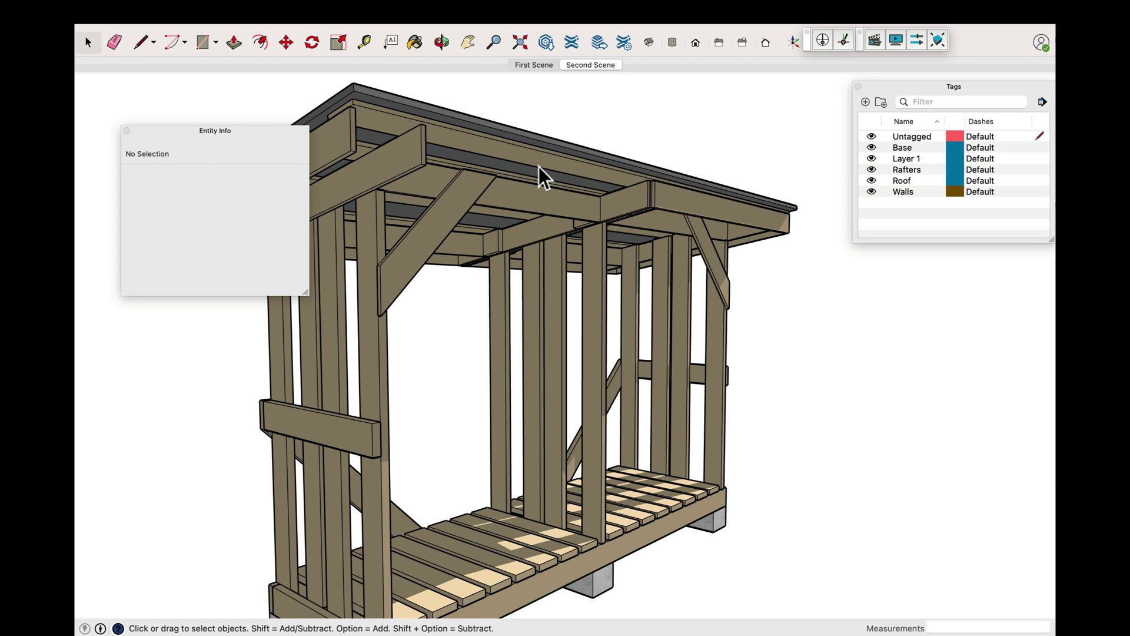
{"action": "double_click", "coordinate": [677, 203]}
{"action": "scroll", "coordinate": [665, 201], "scroll_direction": "up", "scroll_amount": 5}
{"action": "key", "text": "p"}
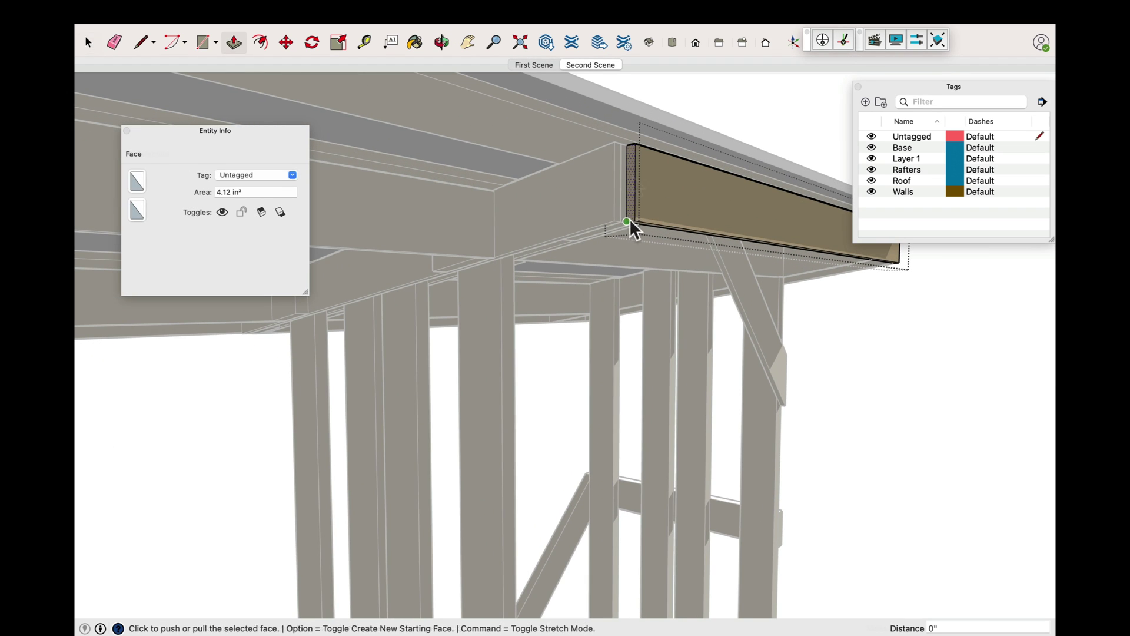
{"action": "left_click", "coordinate": [630, 219]}
{"action": "scroll", "coordinate": [457, 212], "scroll_direction": "down", "scroll_amount": 6}
{"action": "scroll", "coordinate": [512, 240], "scroll_direction": "down", "scroll_amount": 3}
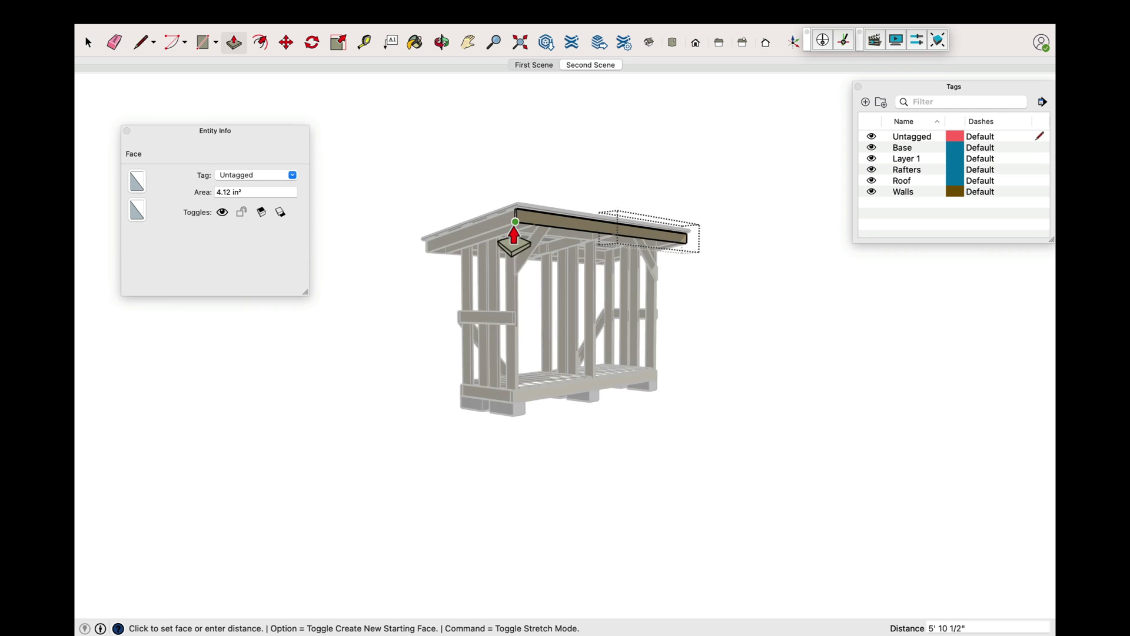
{"action": "scroll", "coordinate": [512, 239], "scroll_direction": "up", "scroll_amount": 10}
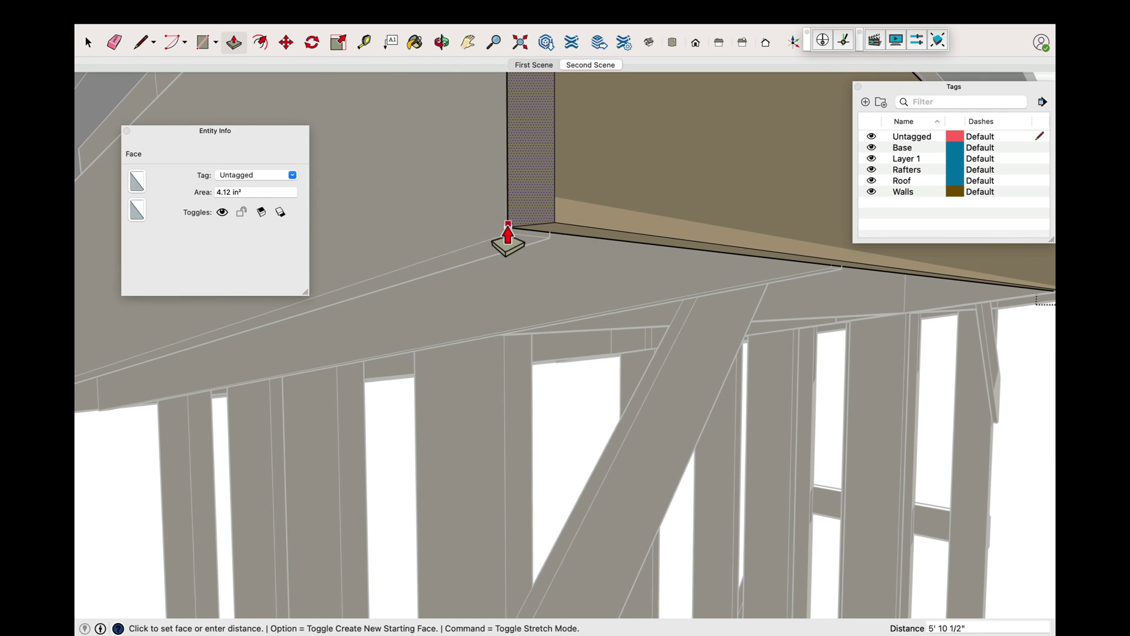
{"action": "left_click", "coordinate": [508, 235]}
{"action": "left_click", "coordinate": [88, 41]}
{"action": "left_click", "coordinate": [1027, 383]}
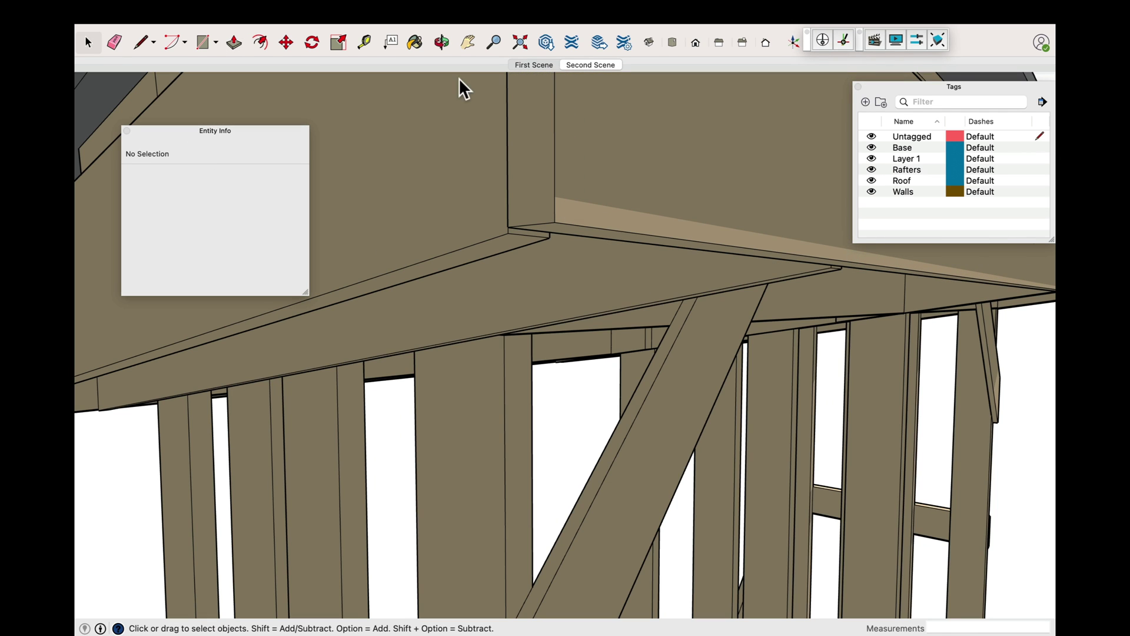
{"action": "left_click", "coordinate": [590, 65]}
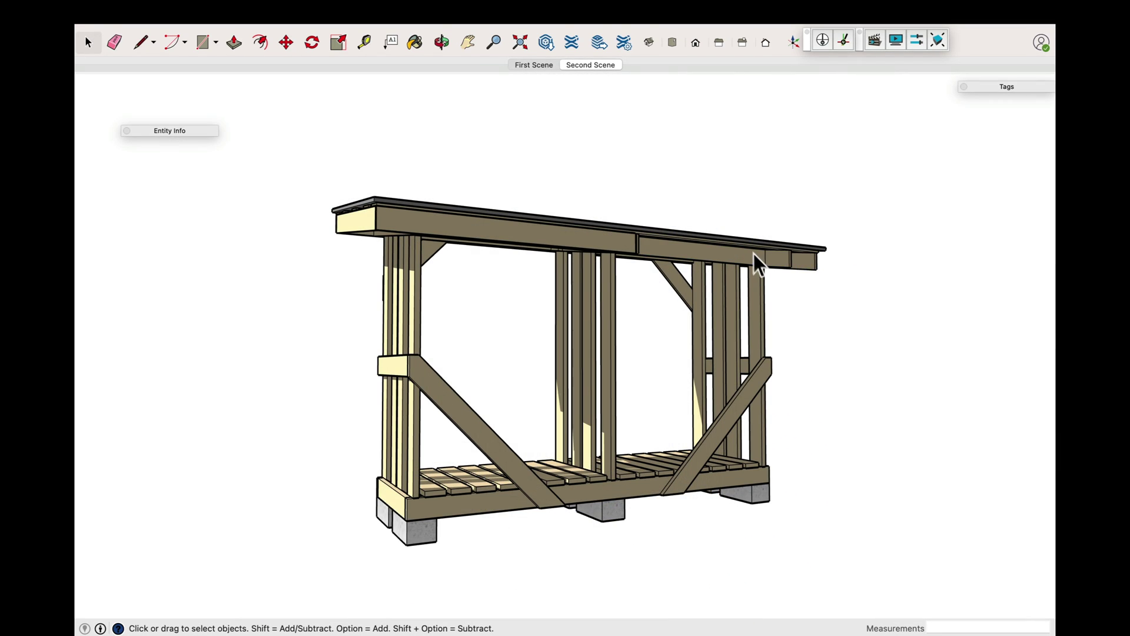
Extend the remaining half-length roof beam on the opposite long side to the end rafter, close its group and restore Second Scene
{"action": "left_click", "coordinate": [441, 42]}
{"action": "left_click_drag", "start_coordinate": [681, 265], "coordinate": [270, 232]}
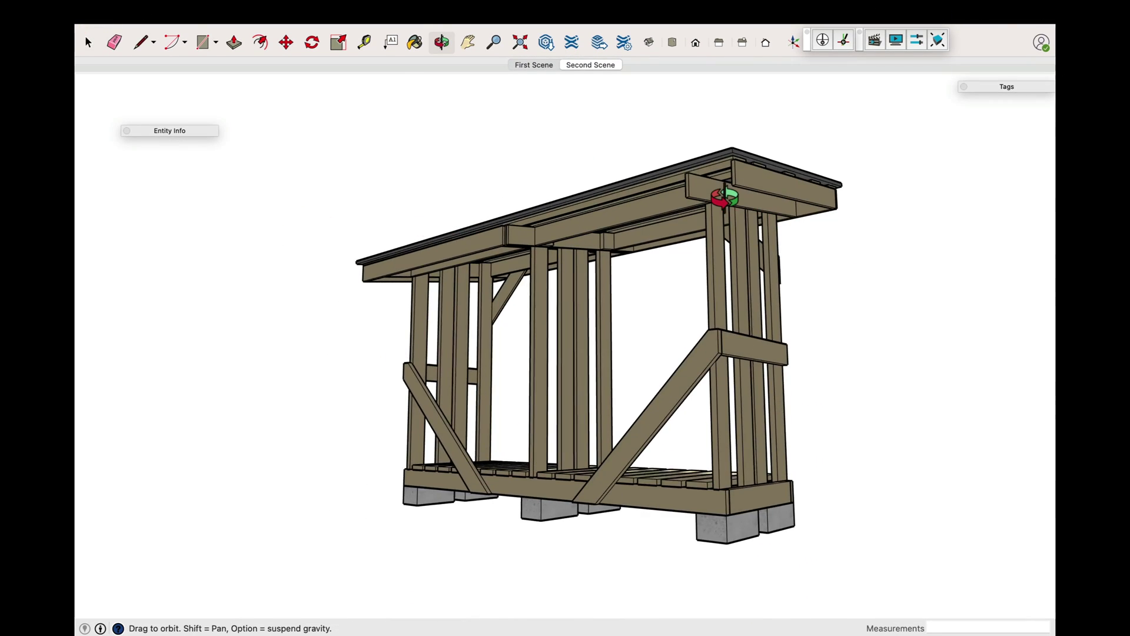
{"action": "scroll", "coordinate": [724, 194], "scroll_direction": "up", "scroll_amount": 10}
{"action": "left_click", "coordinate": [88, 44]}
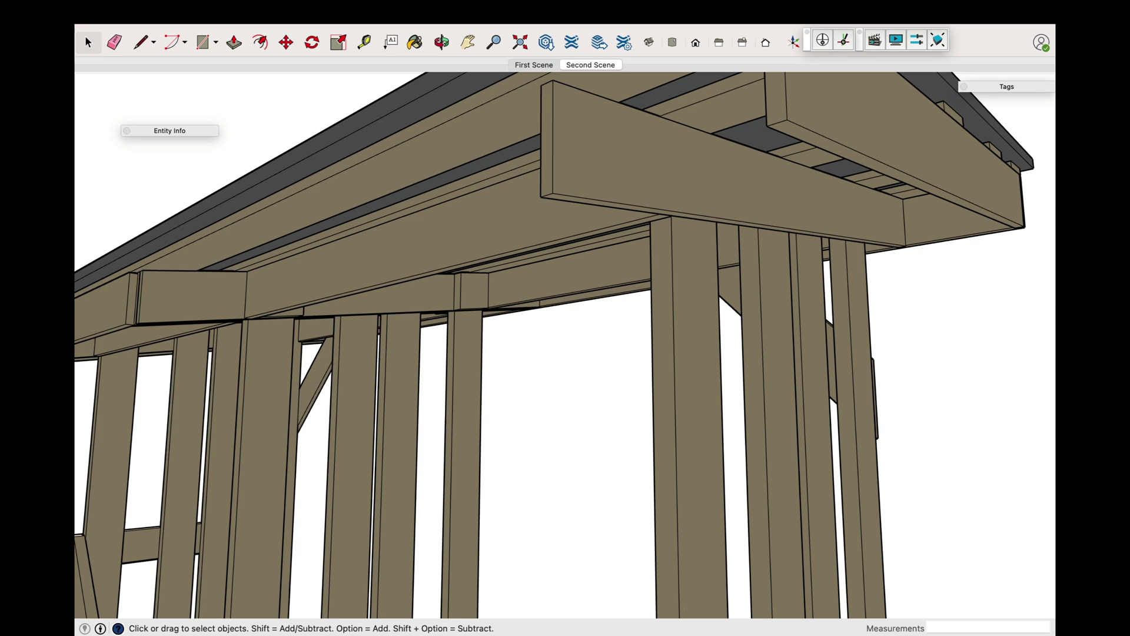
{"action": "double_click", "coordinate": [117, 294]}
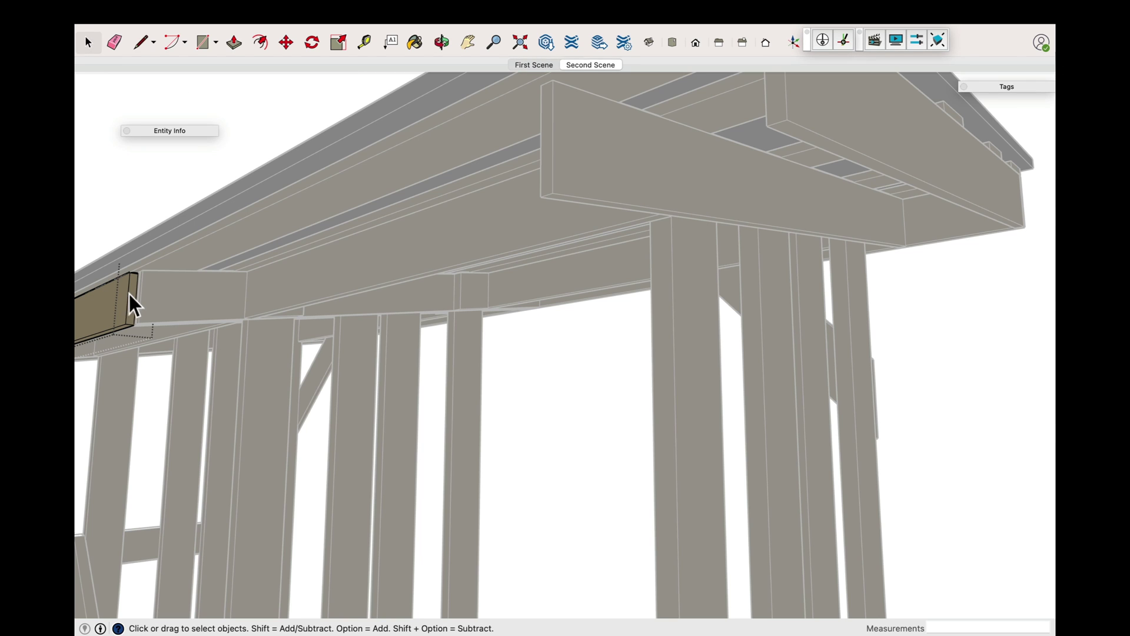
{"action": "left_click", "coordinate": [234, 44]}
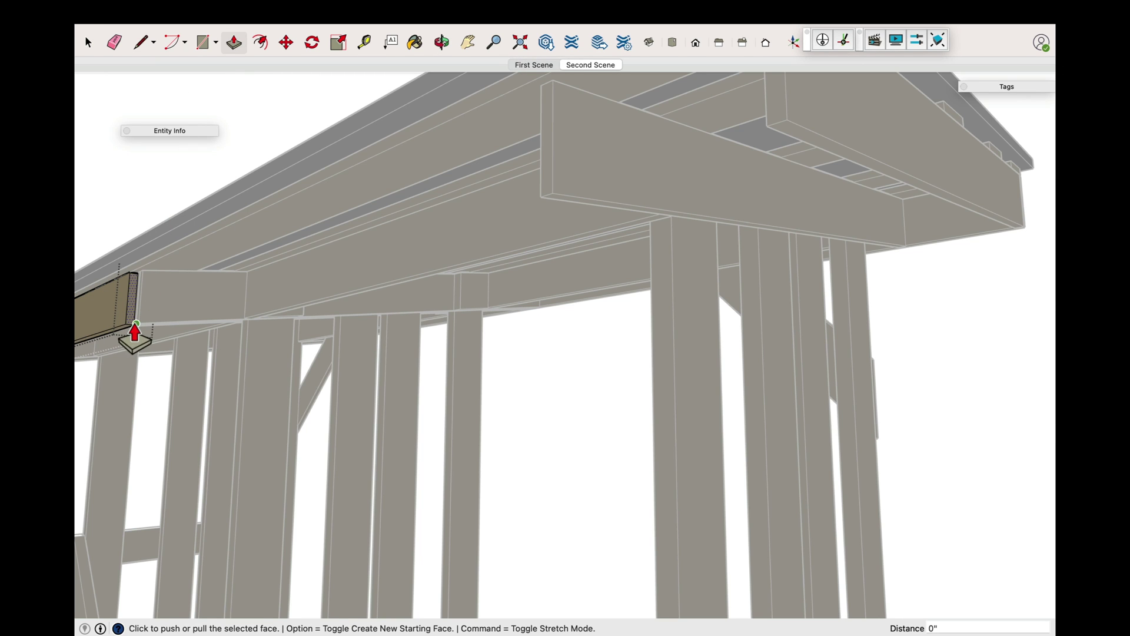
{"action": "left_click", "coordinate": [126, 324]}
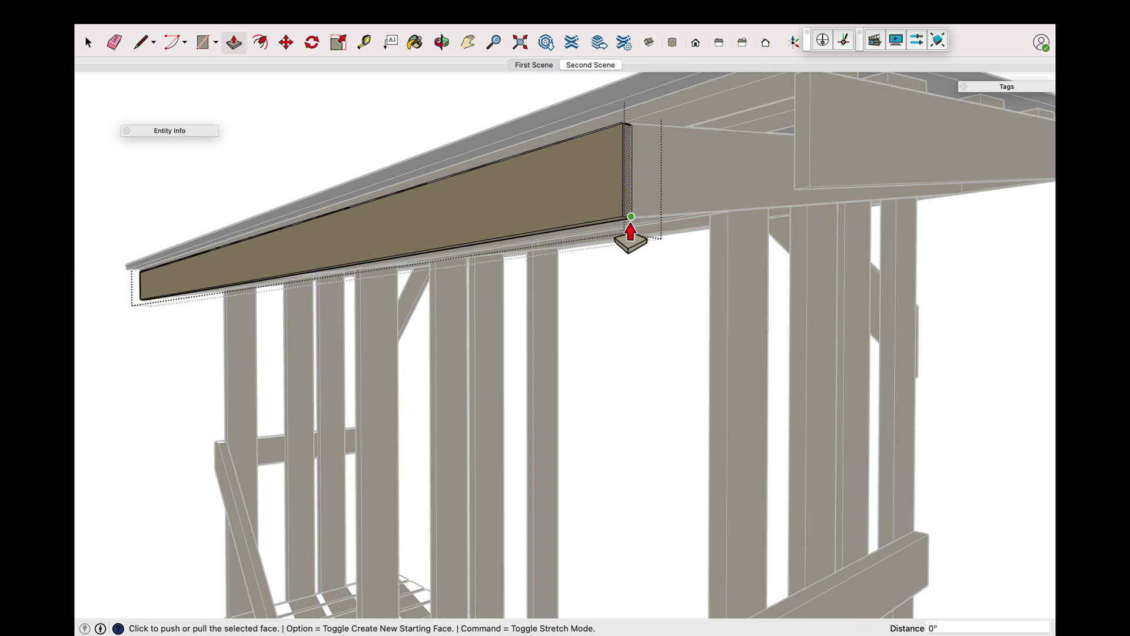
{"action": "left_click", "coordinate": [631, 217]}
{"action": "left_click", "coordinate": [809, 189]}
{"action": "left_click", "coordinate": [88, 42]}
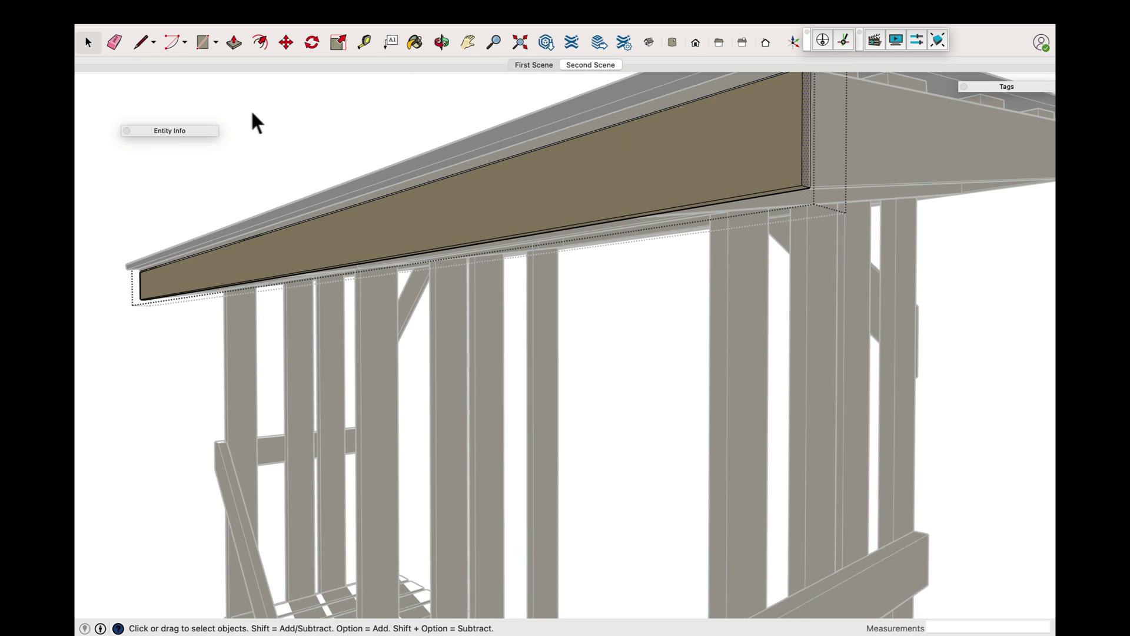
{"action": "left_click", "coordinate": [361, 101]}
{"action": "scroll", "coordinate": [473, 156], "scroll_direction": "down", "scroll_amount": 6}
{"action": "left_click", "coordinate": [607, 61]}
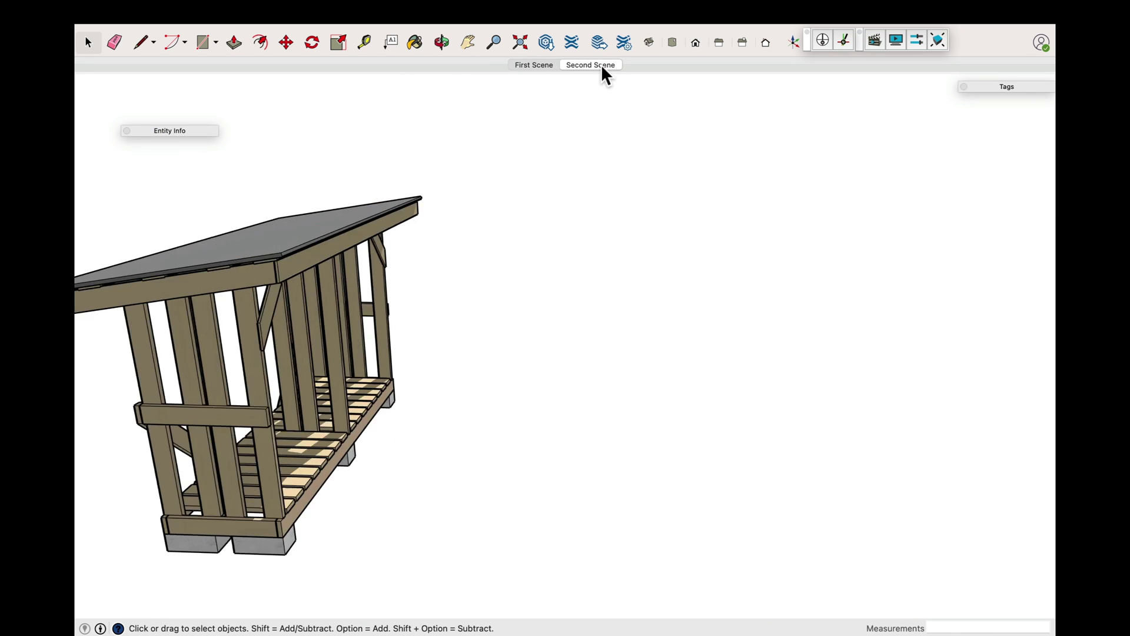